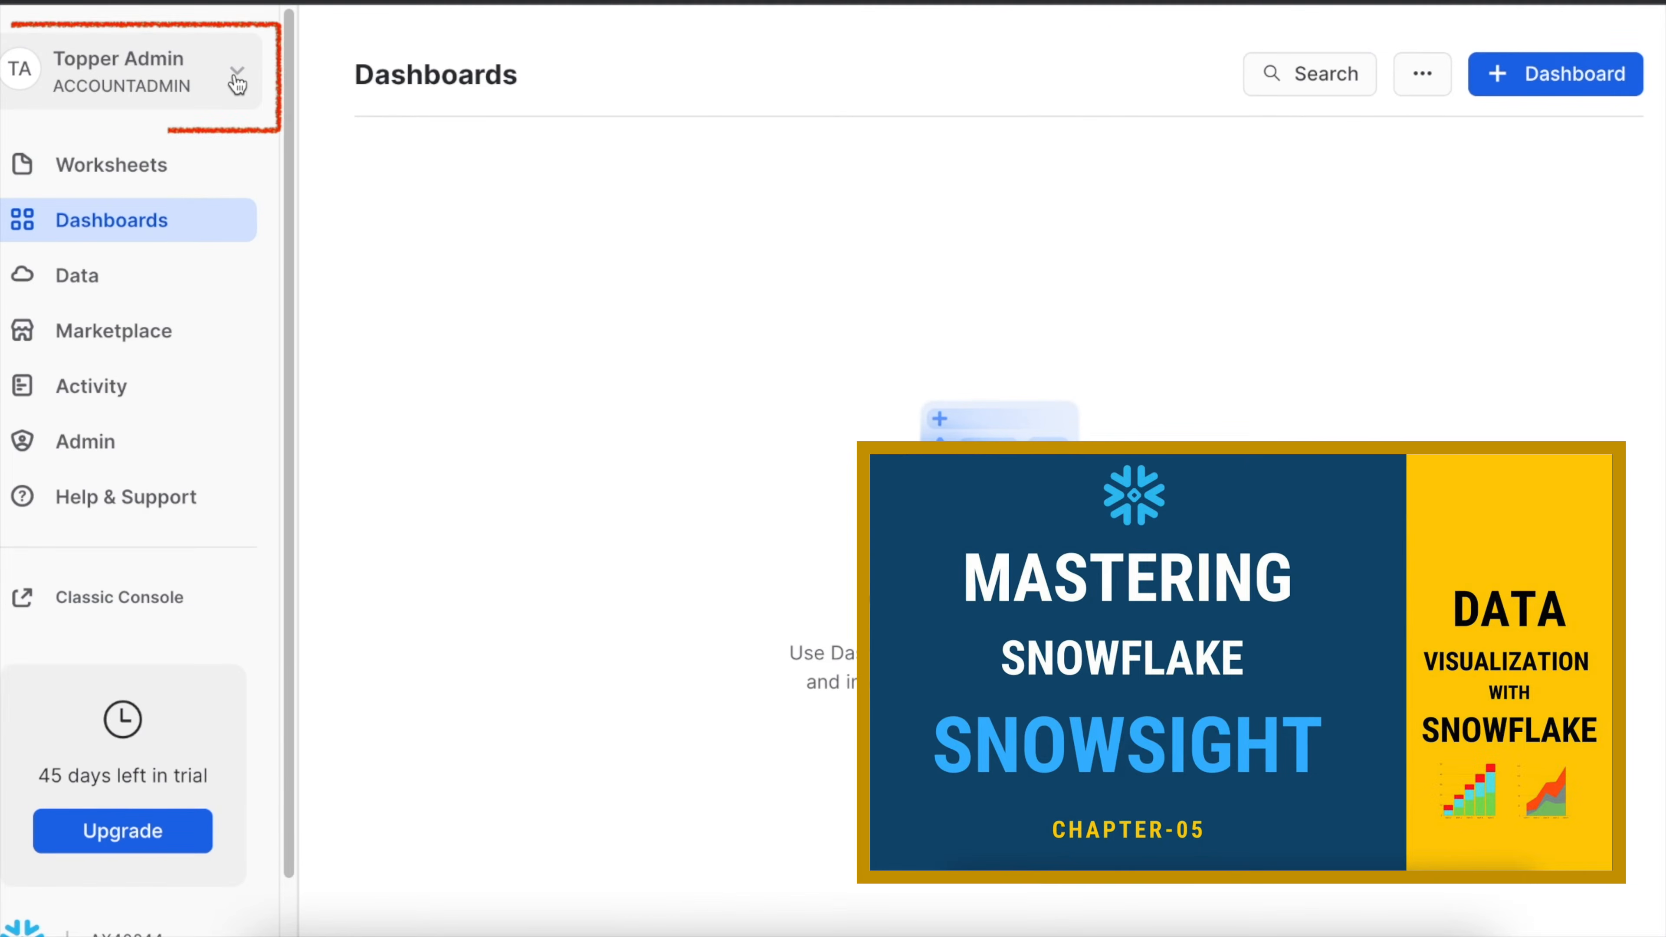
Open the Resource Monitors page in the account administration area.
left_click(103, 453)
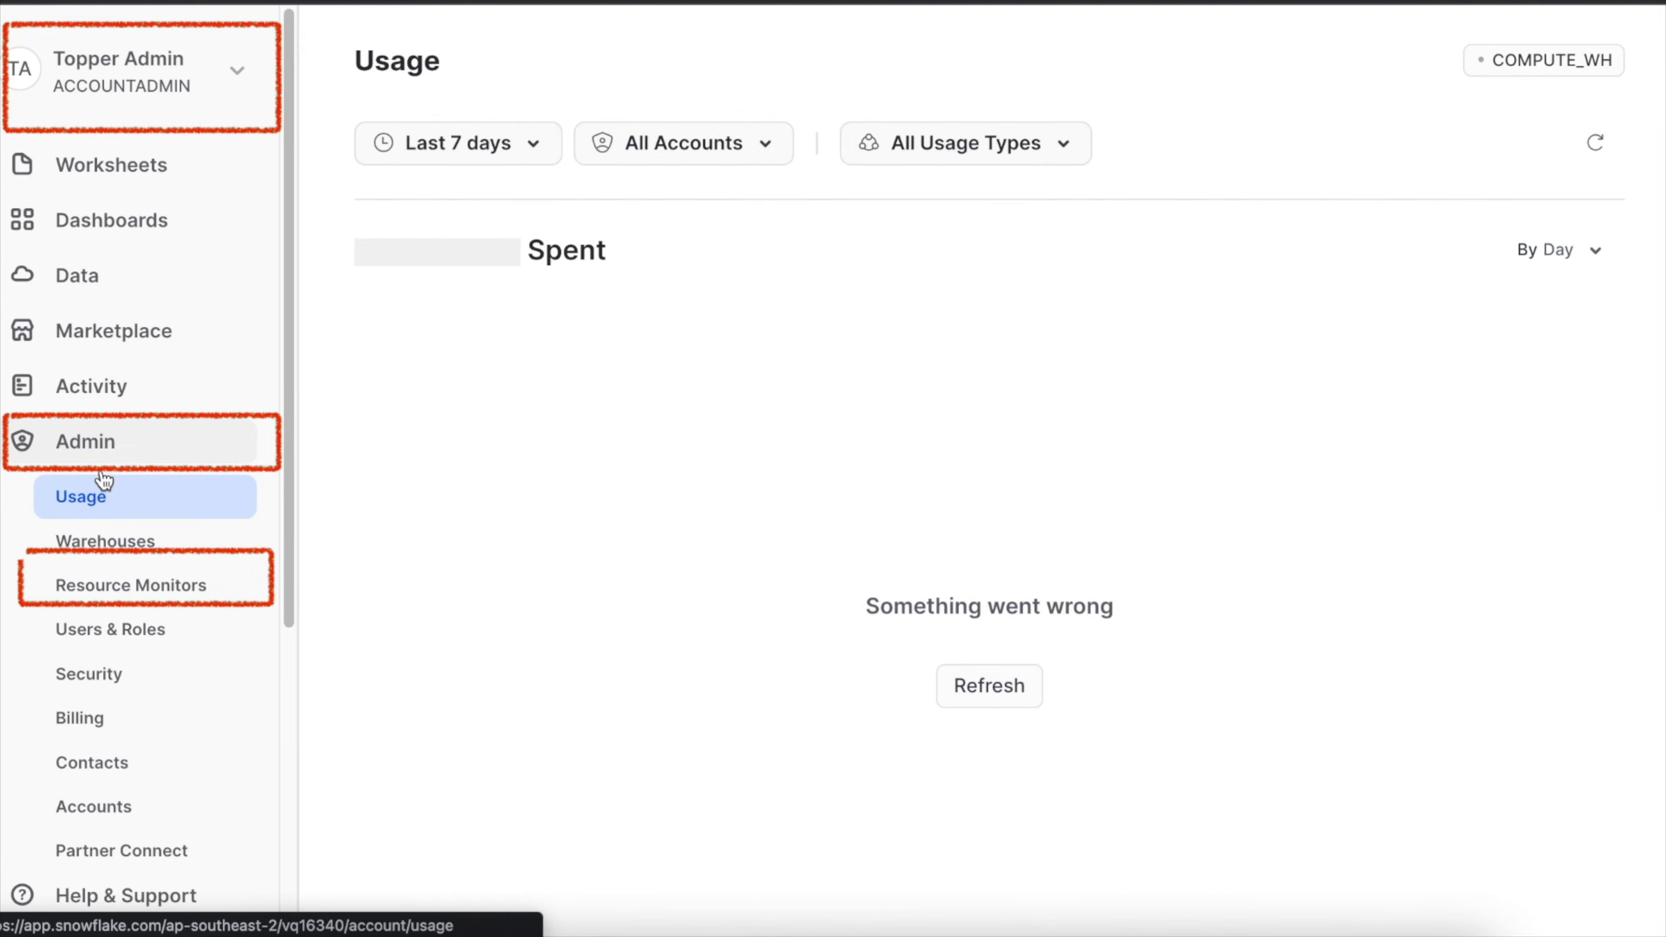
left_click(113, 603)
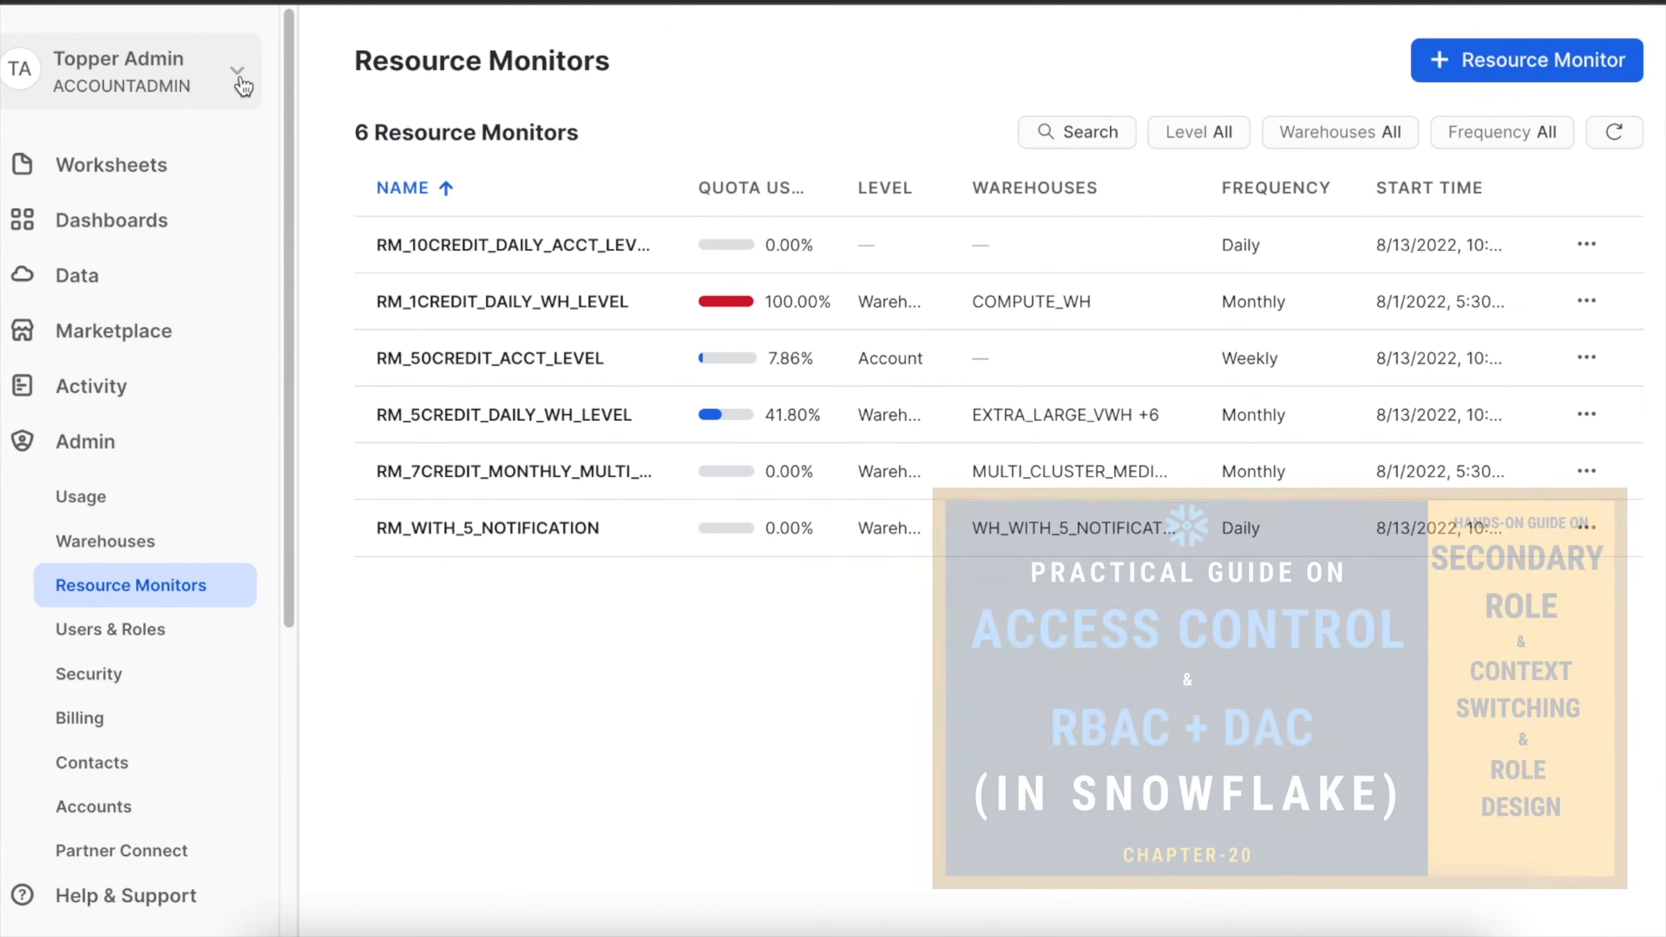
Switch the active role to SYSADMIN and check which resource monitors that role can see.
left_click(243, 85)
mouse_move(192, 277)
scroll(459, 407, "down", 4)
left_click(476, 549)
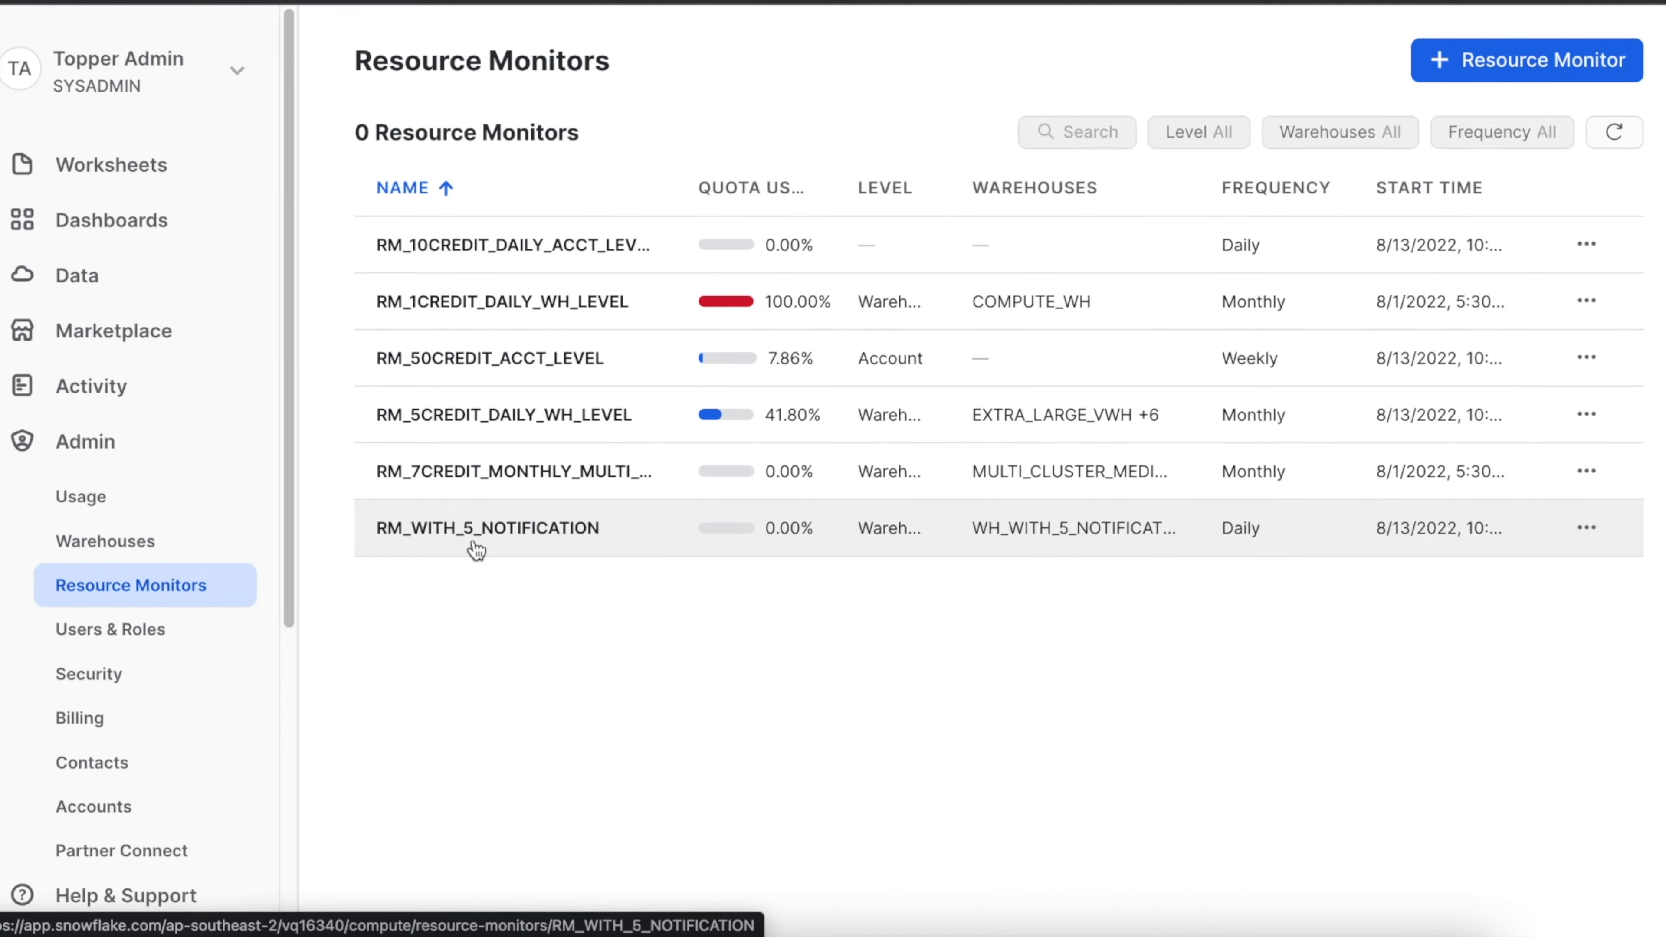
left_click(476, 550)
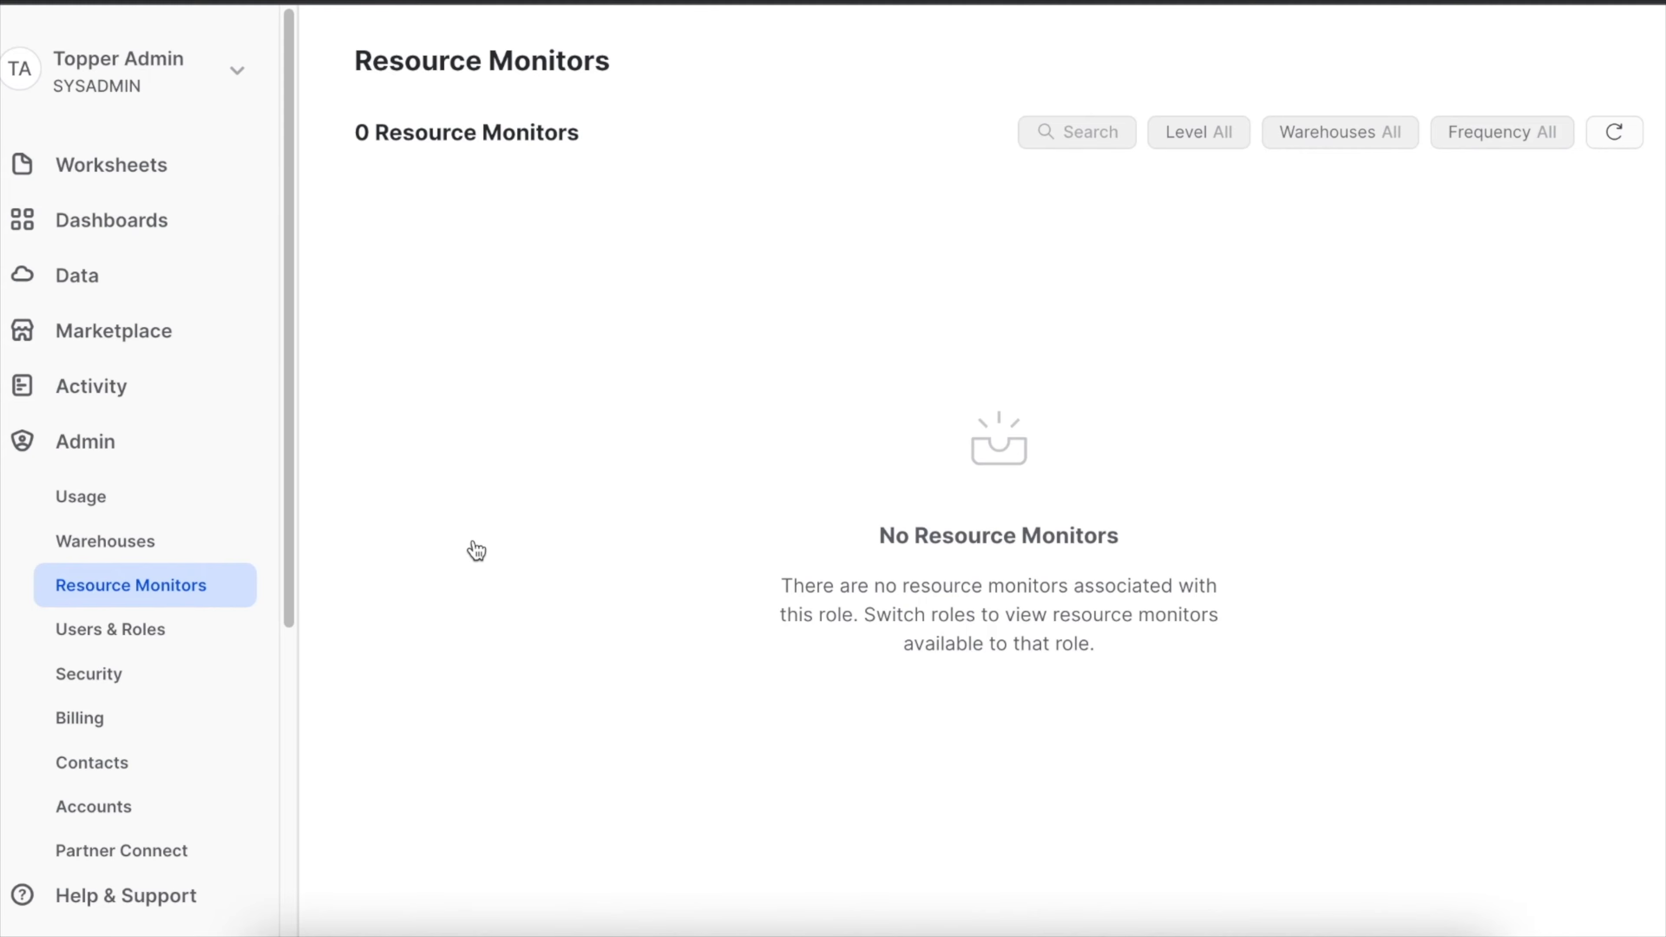
Switch the active role back to ACCOUNTADMIN and reload the Resource Monitors page.
left_click(237, 71)
mouse_move(207, 261)
left_click(474, 366)
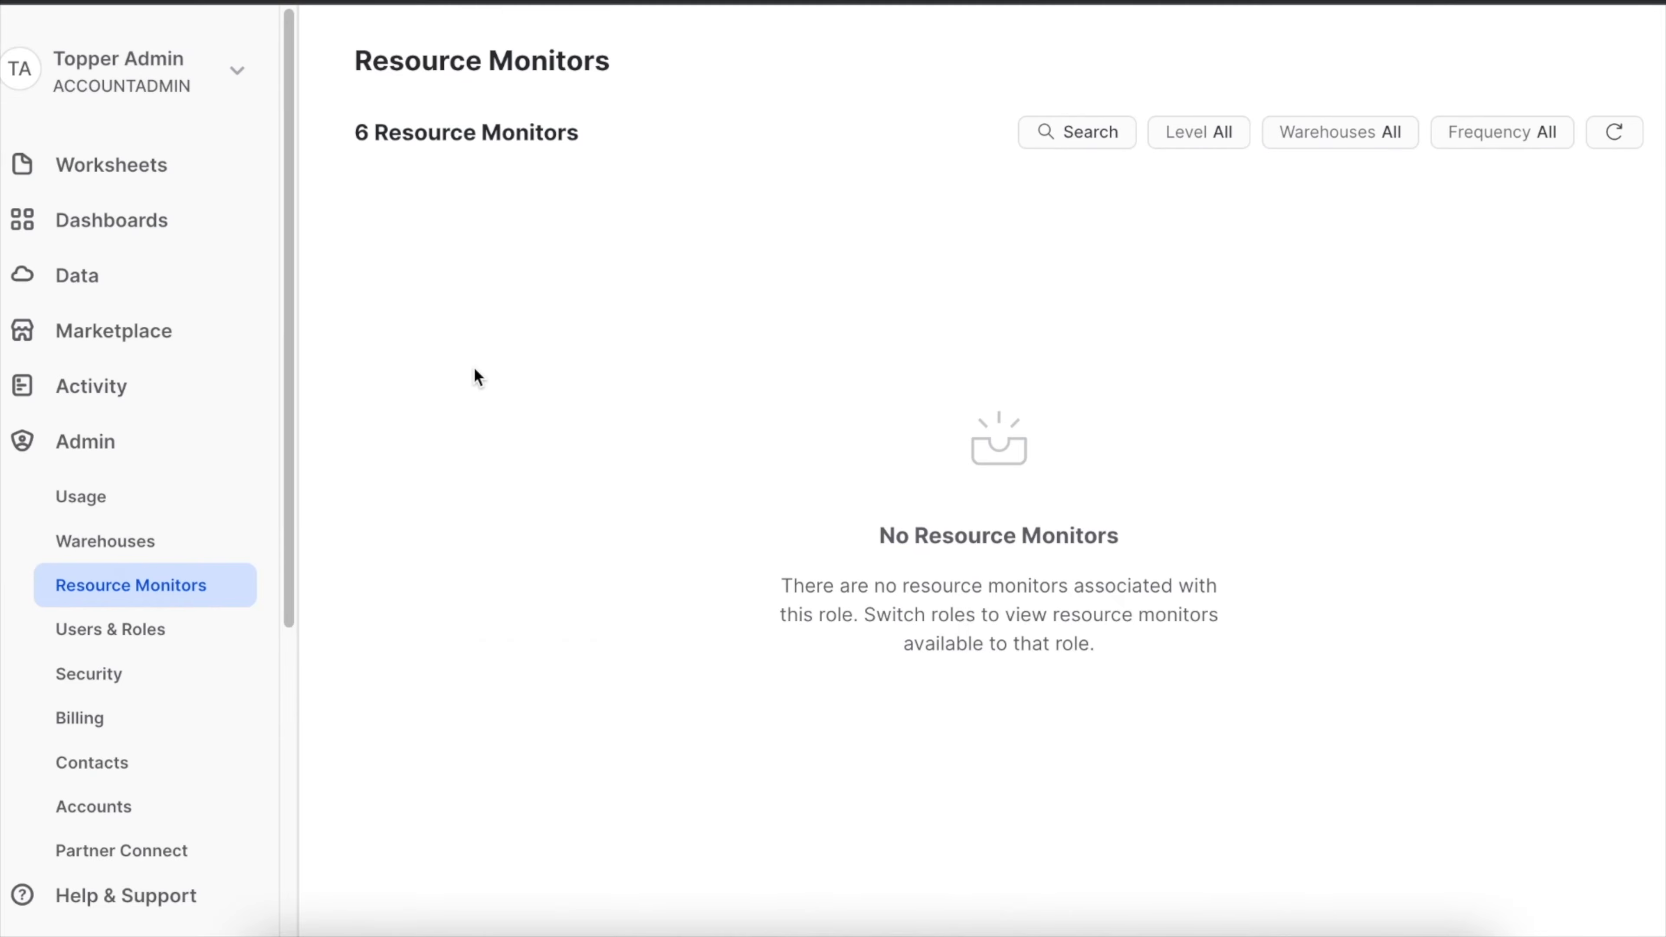
key("ctrl+shift+r")
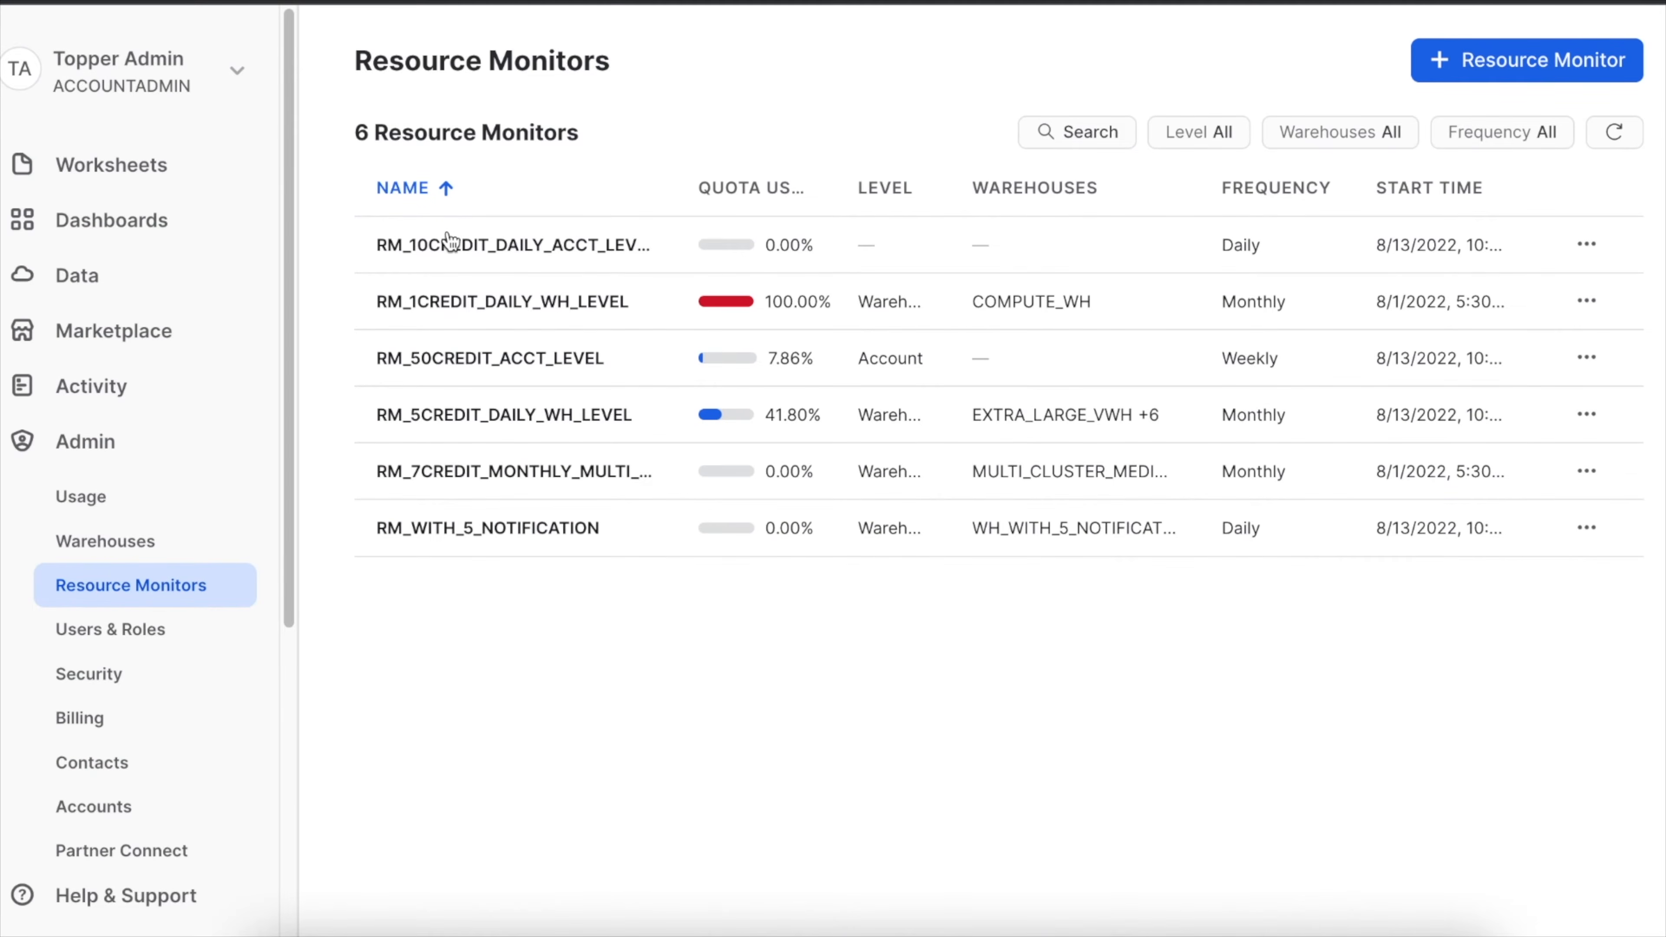
Sort the resource monitors by quota used and after that by level, both ascending.
left_click(751, 190)
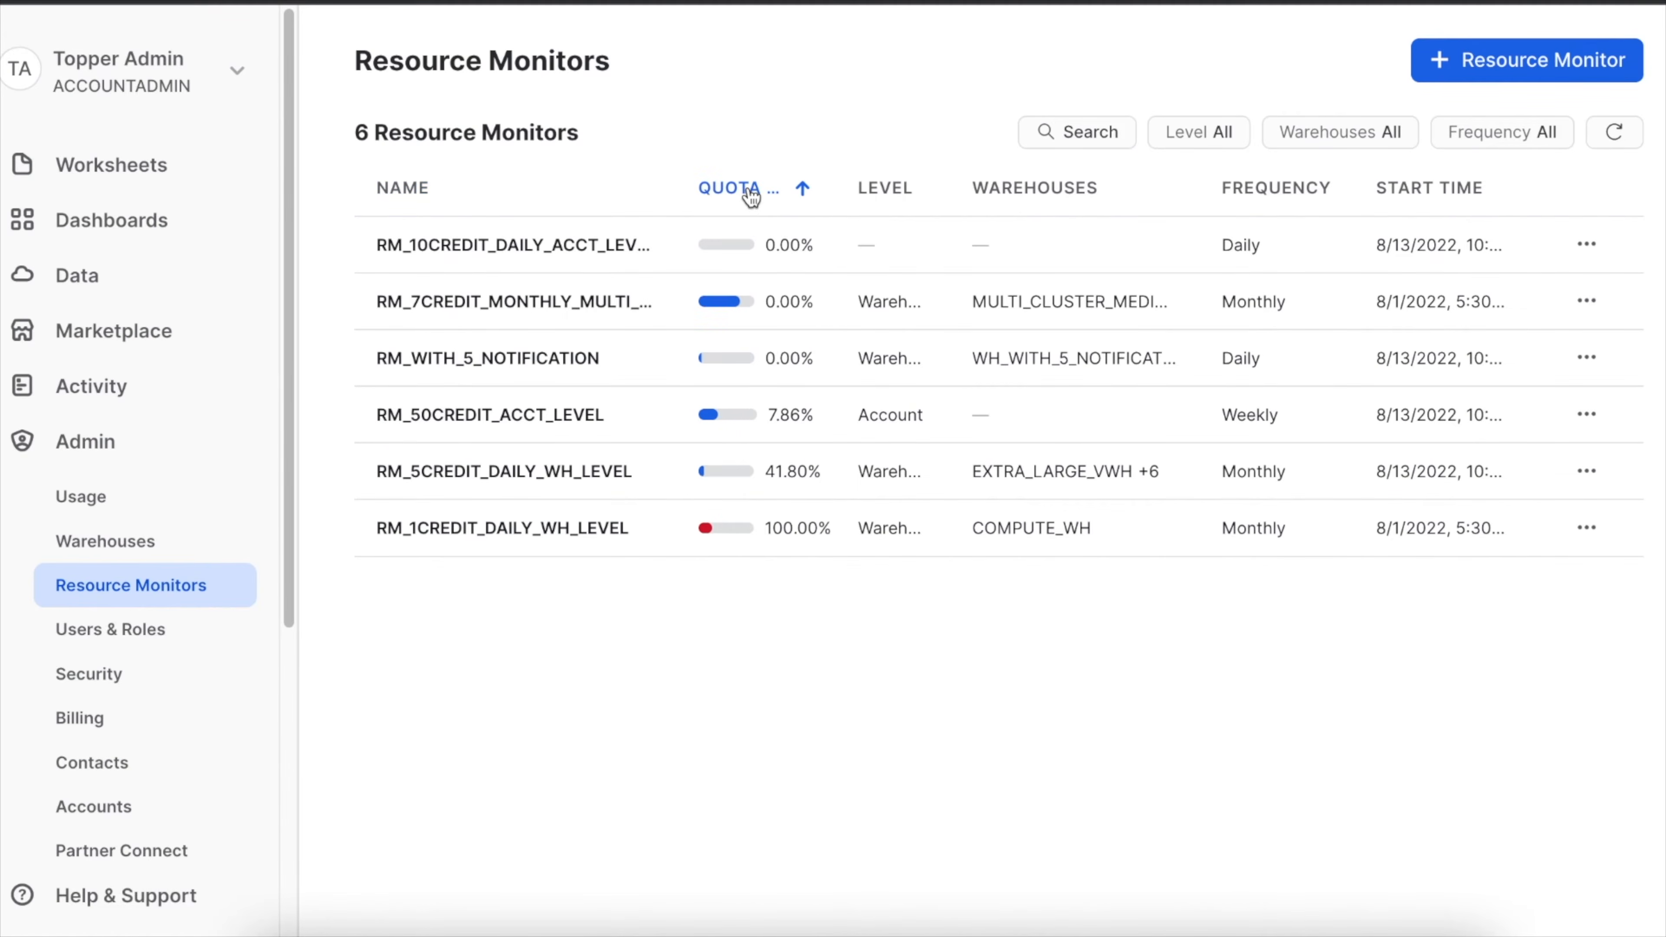
left_click(882, 192)
left_click(1065, 134)
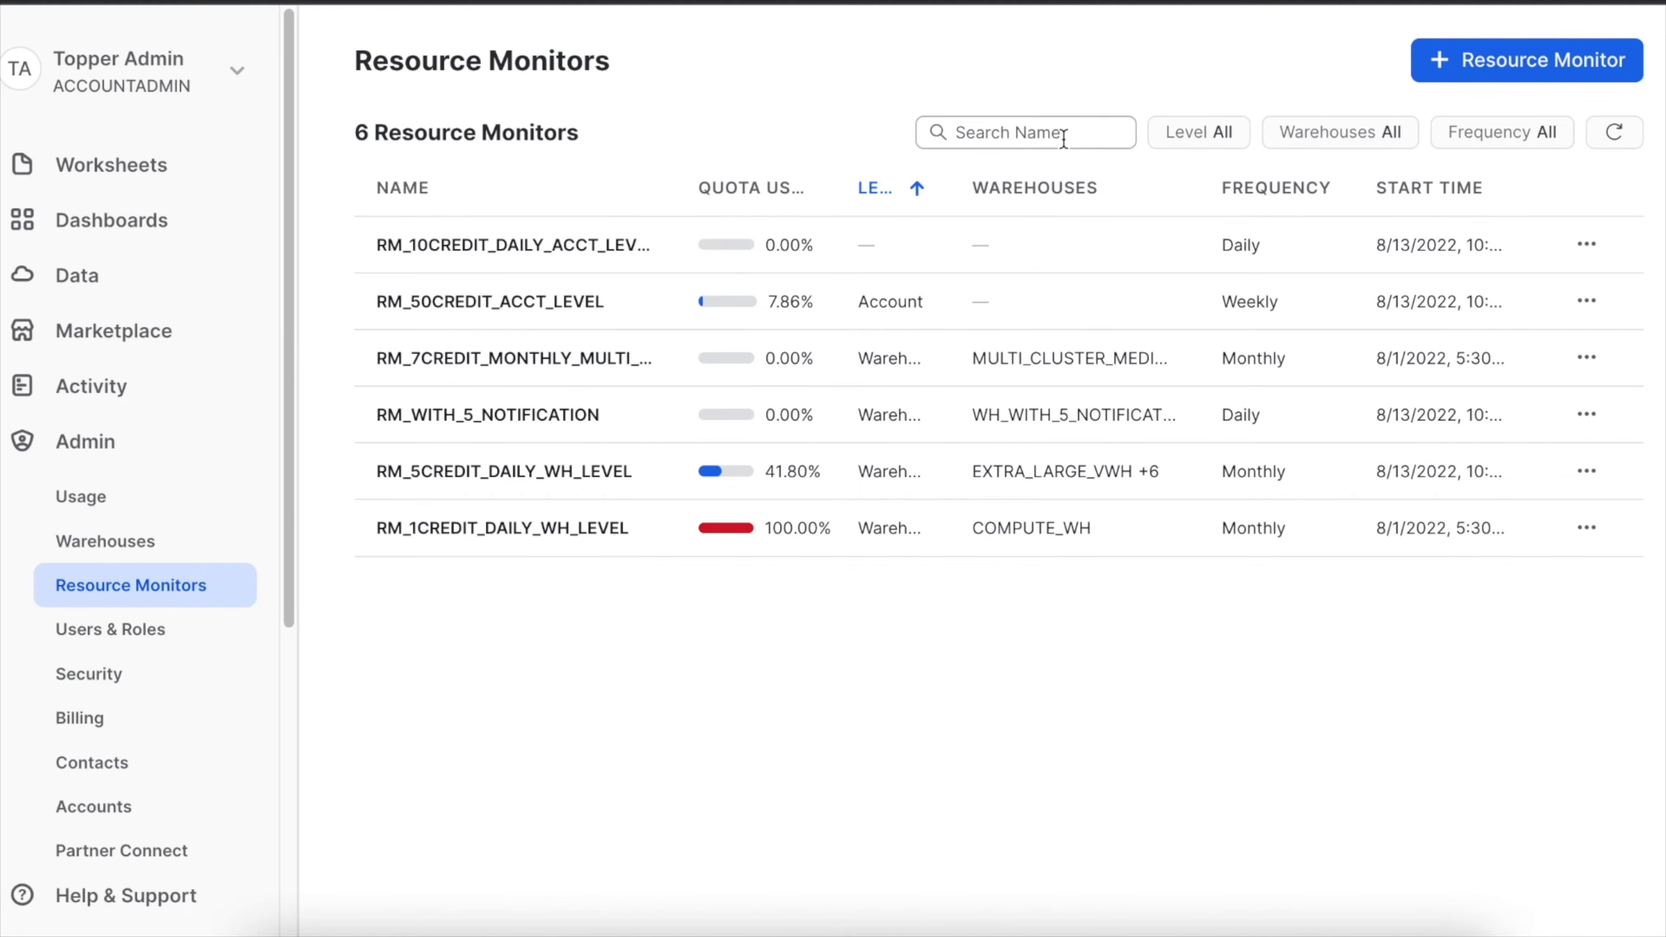
Filter the resource monitors list to show only Account level monitors.
left_click(1211, 134)
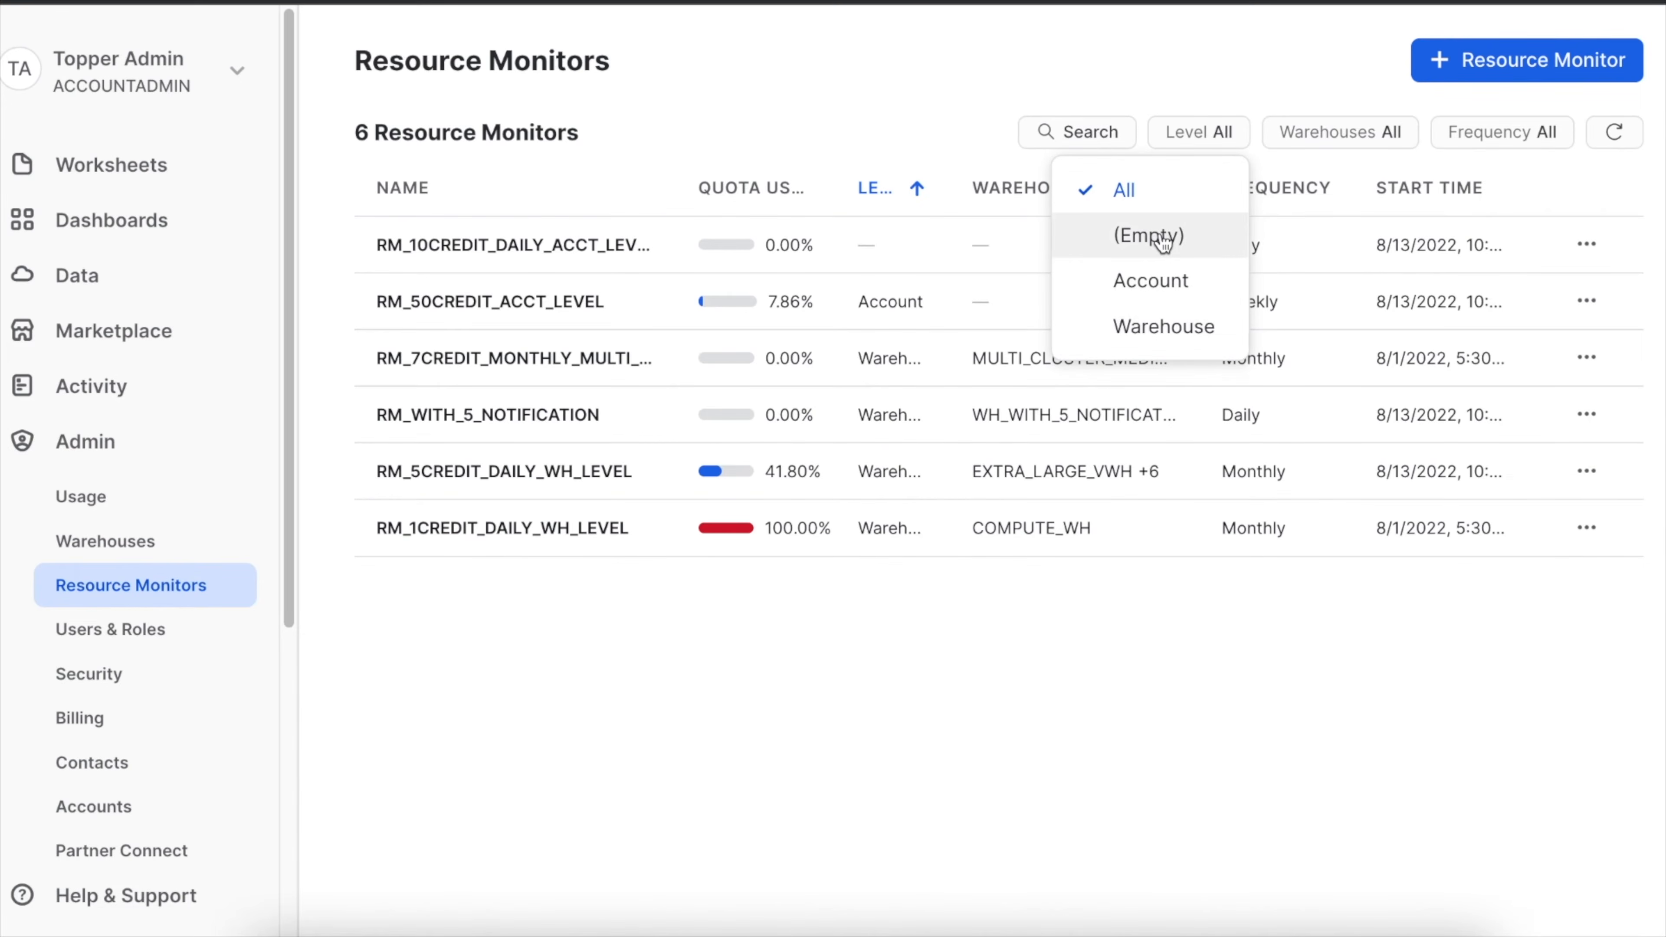
left_click(1162, 289)
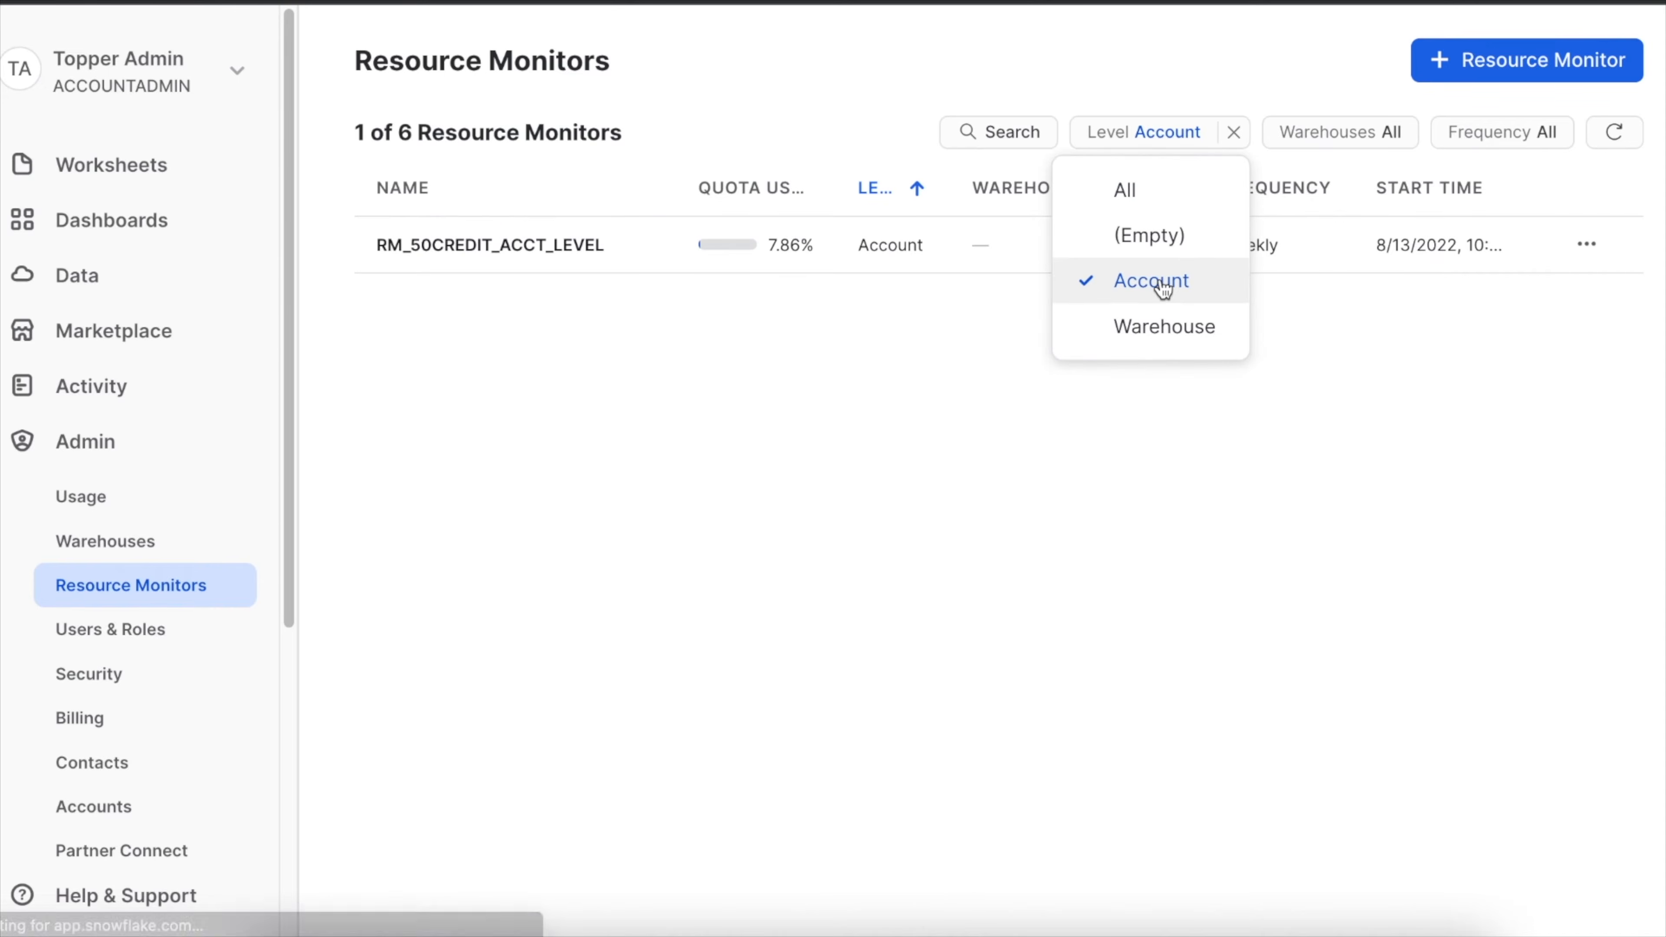
left_click(624, 459)
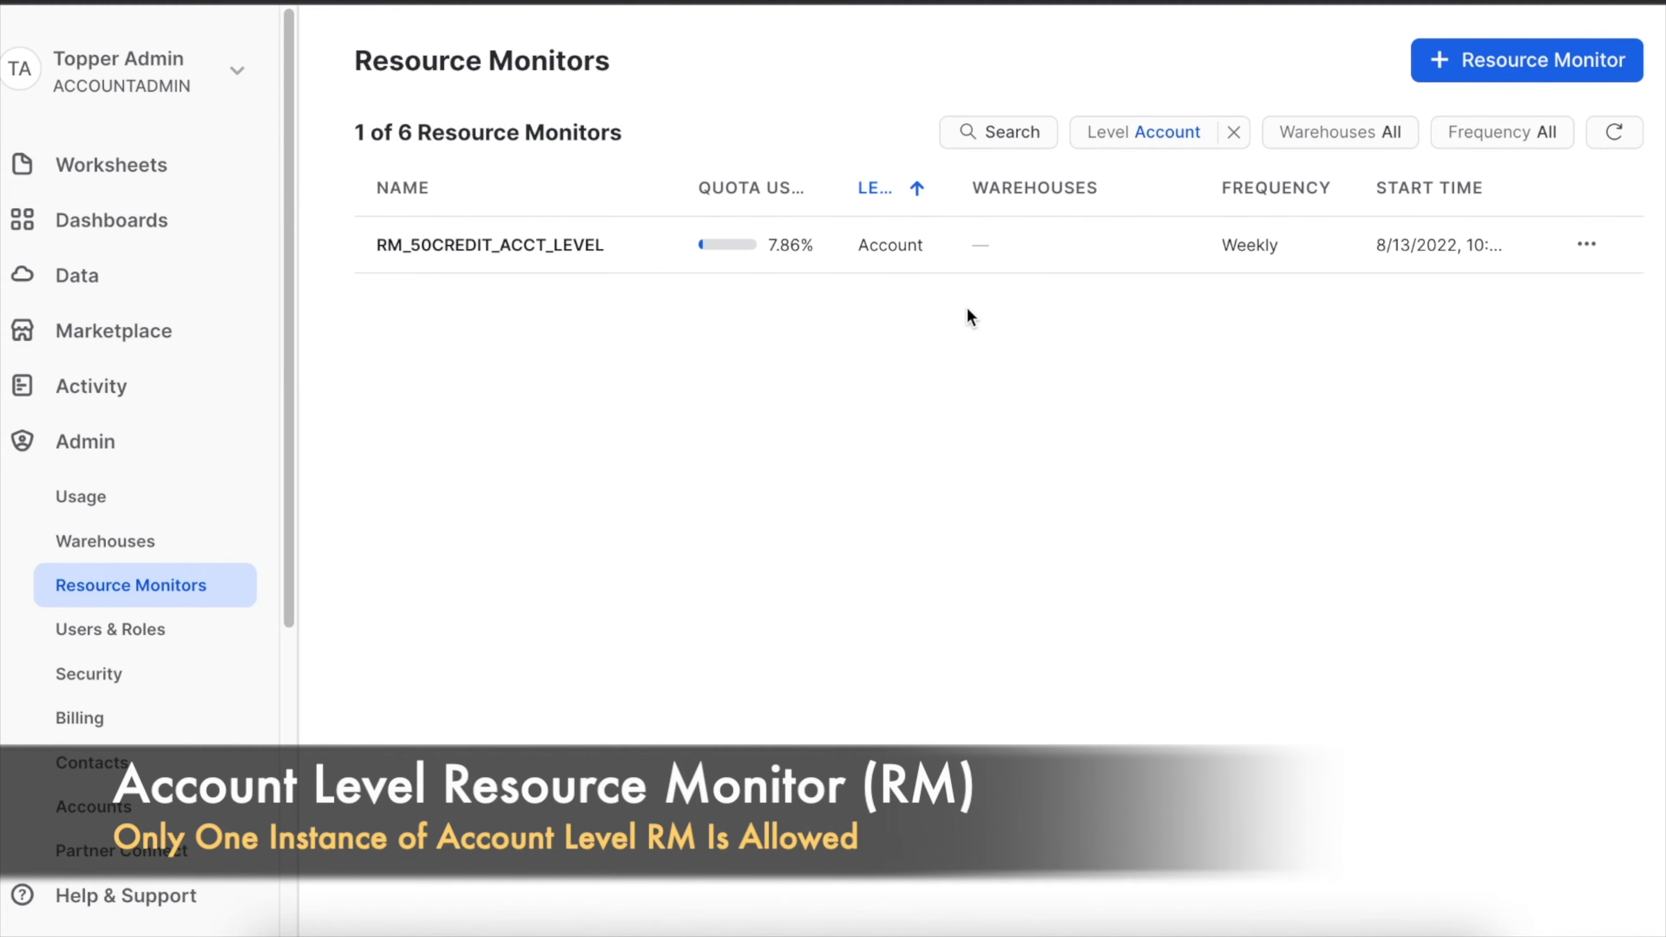
Change the level filter of the resource monitors list to Warehouse.
left_click(1214, 132)
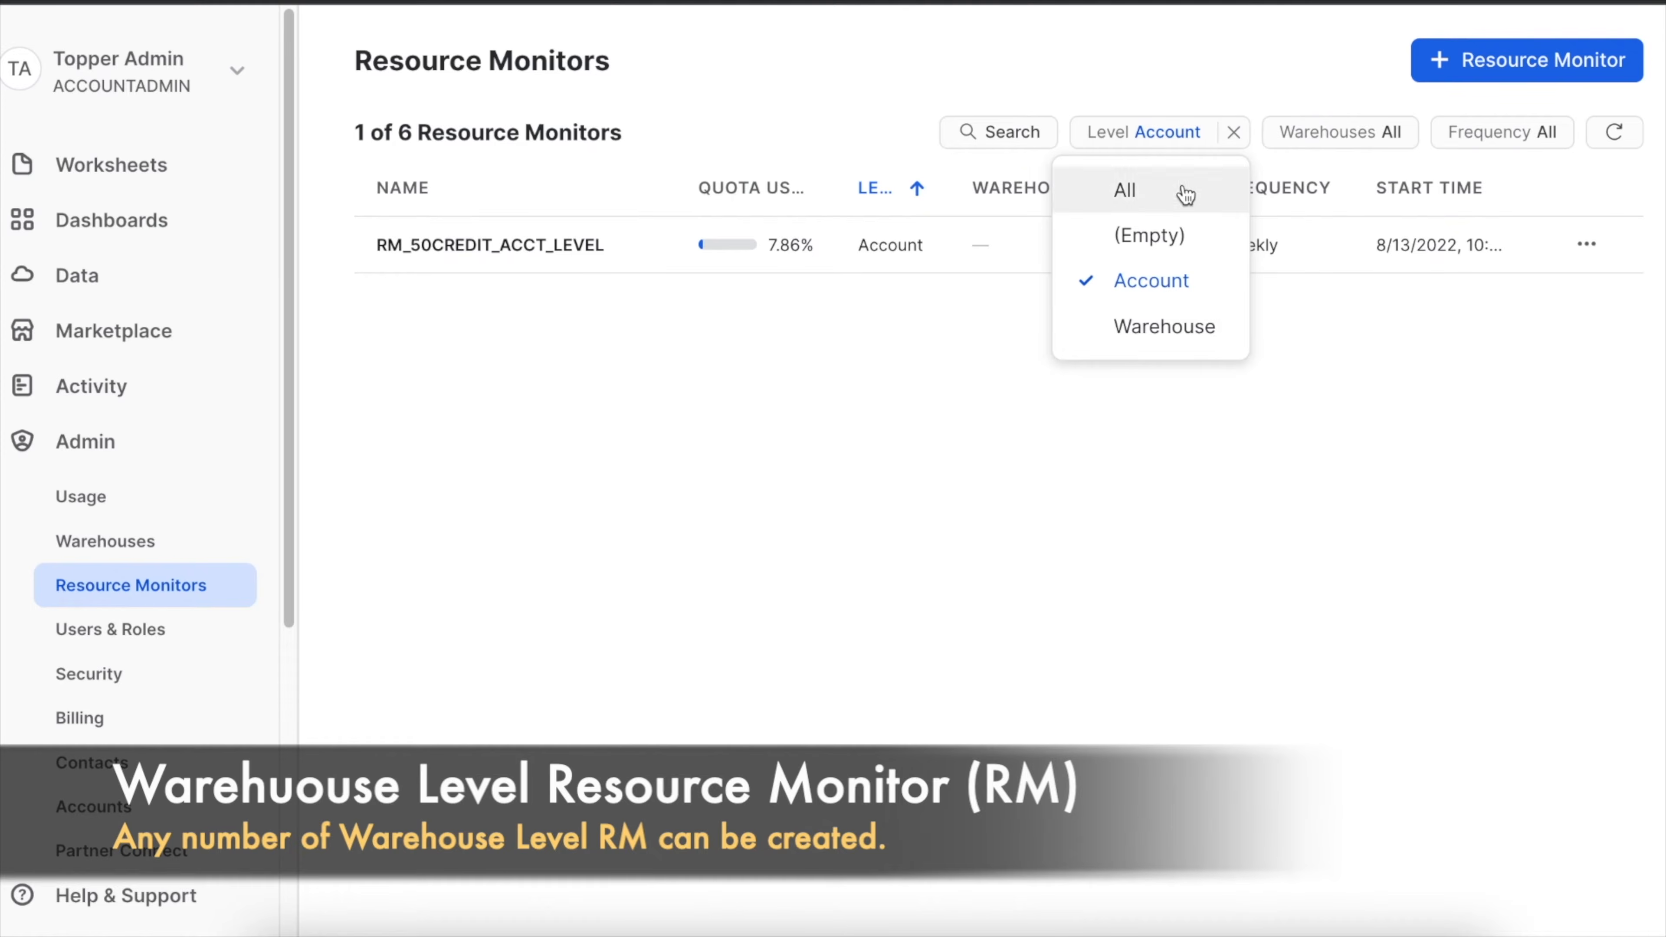
left_click(1155, 328)
left_click(1150, 291)
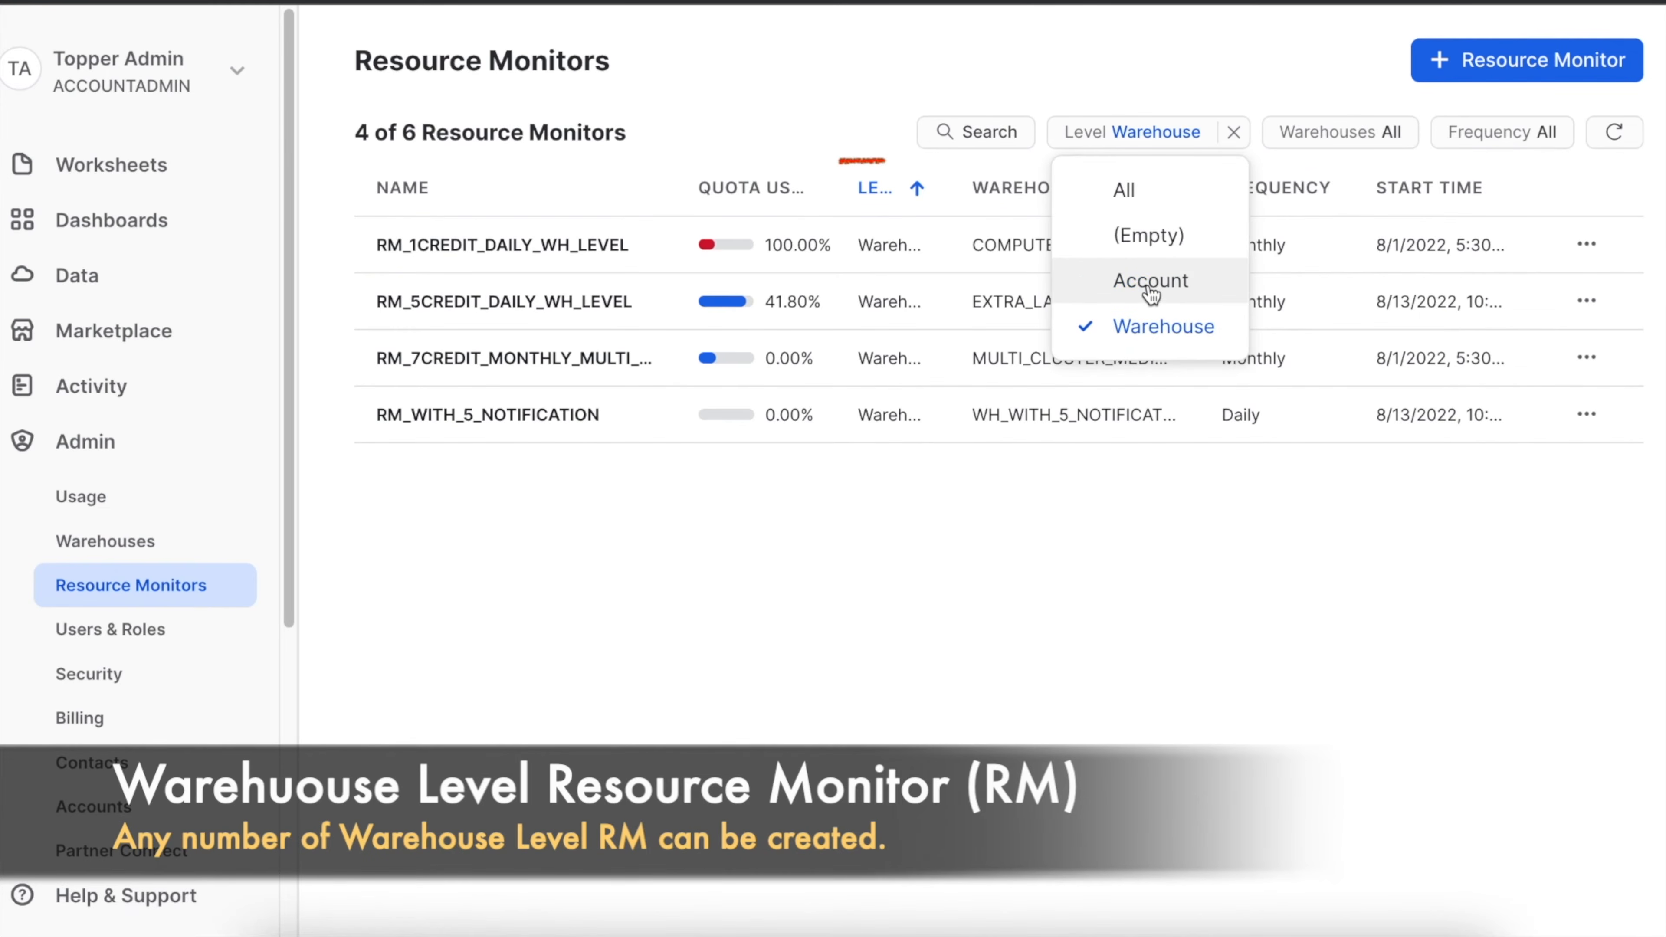
left_click(1064, 627)
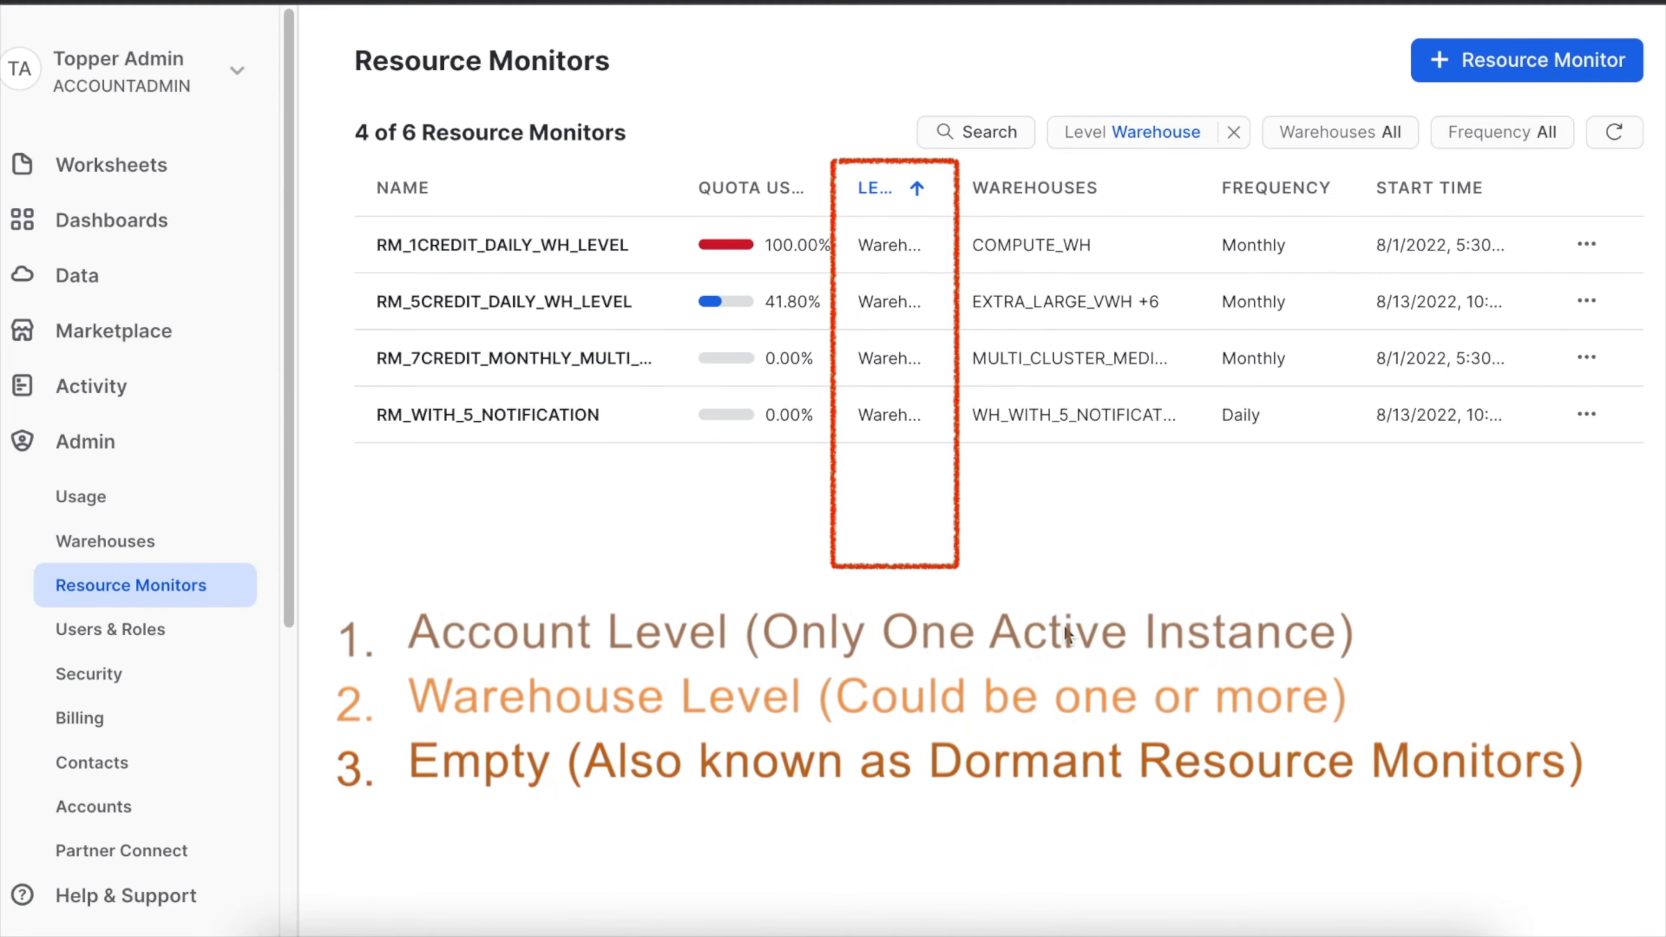
Filter the resource monitors to those with an (Empty) level and clear the level filter again.
left_click(1233, 132)
left_click(1181, 145)
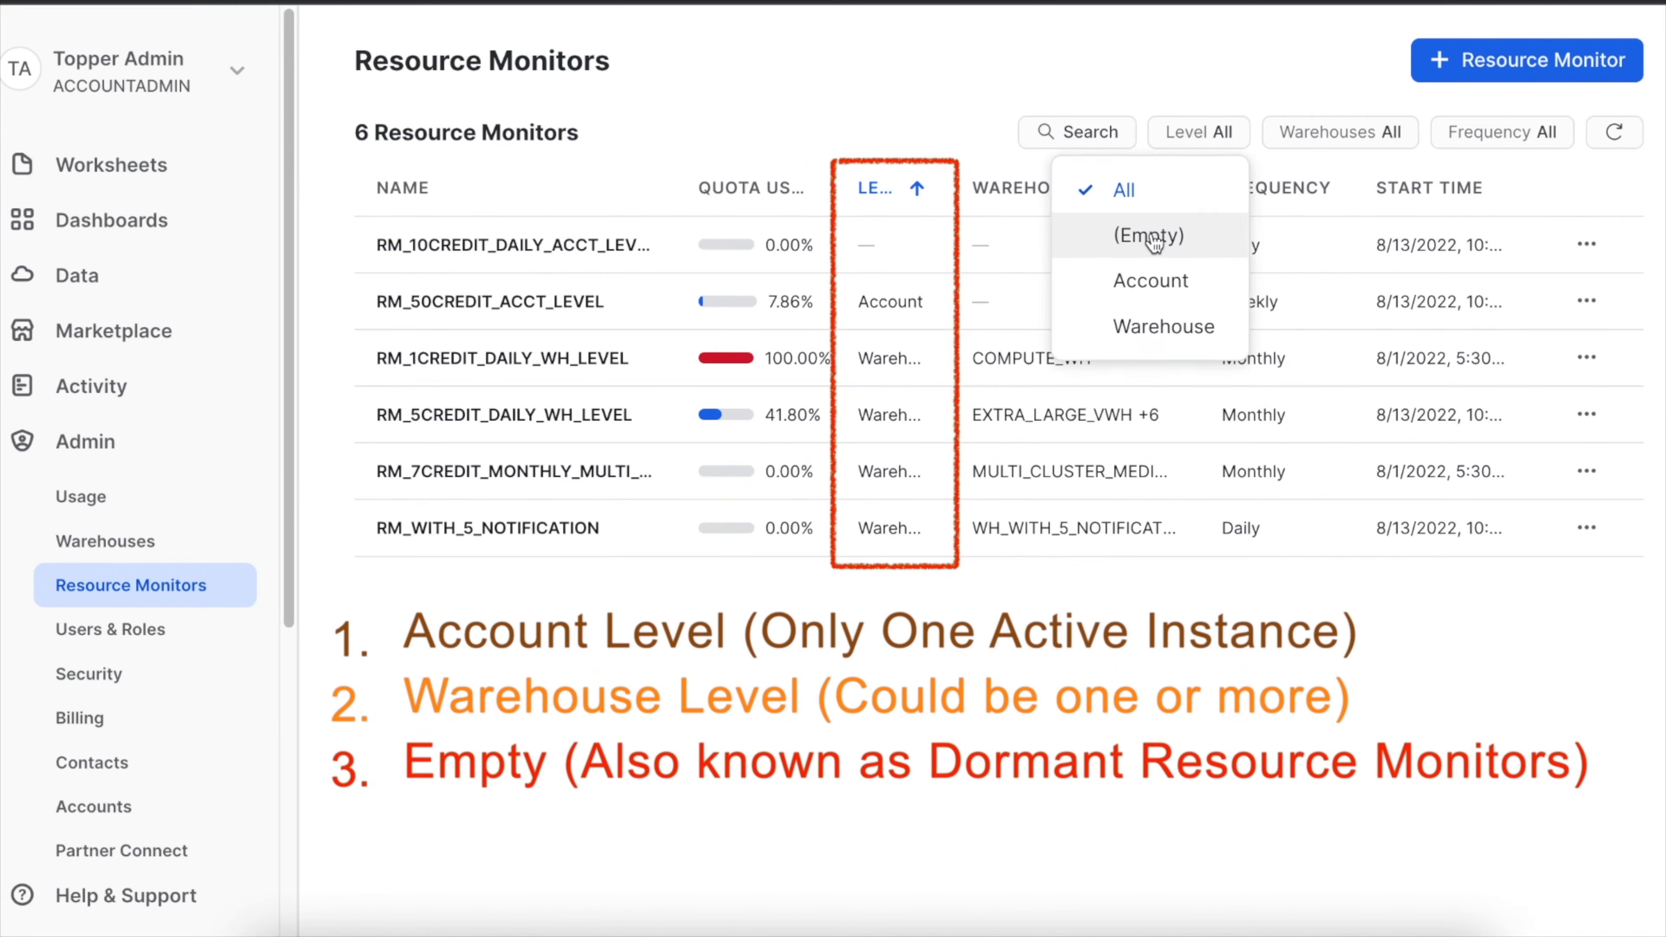
left_click(1155, 239)
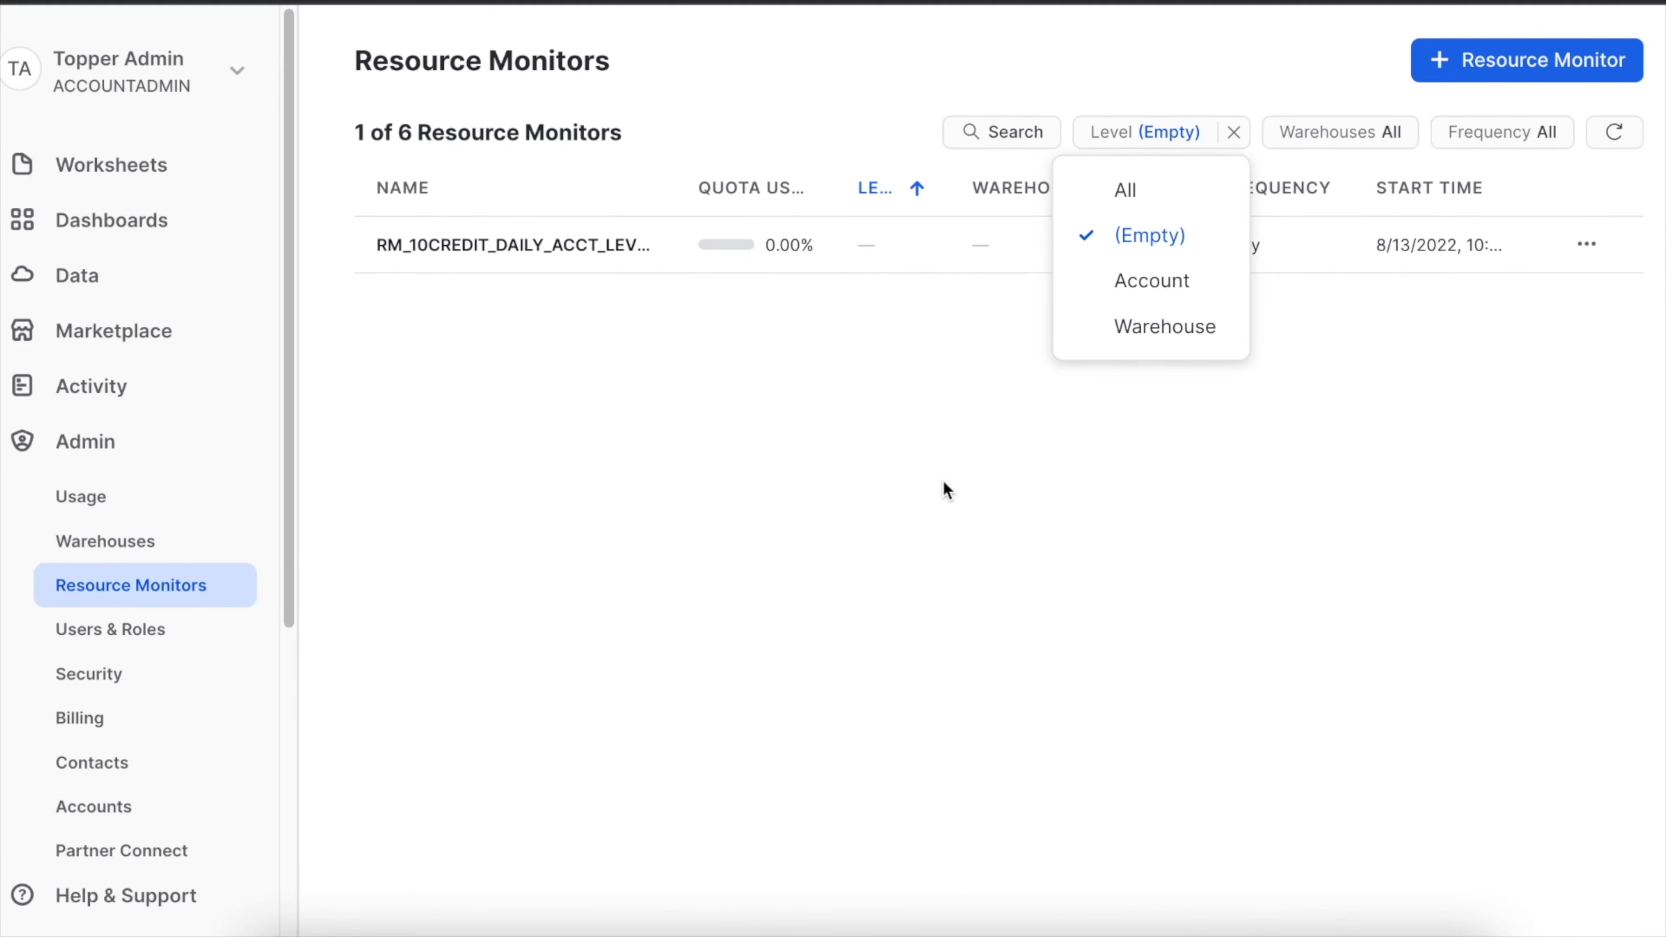
left_click(1115, 251)
left_click(1233, 132)
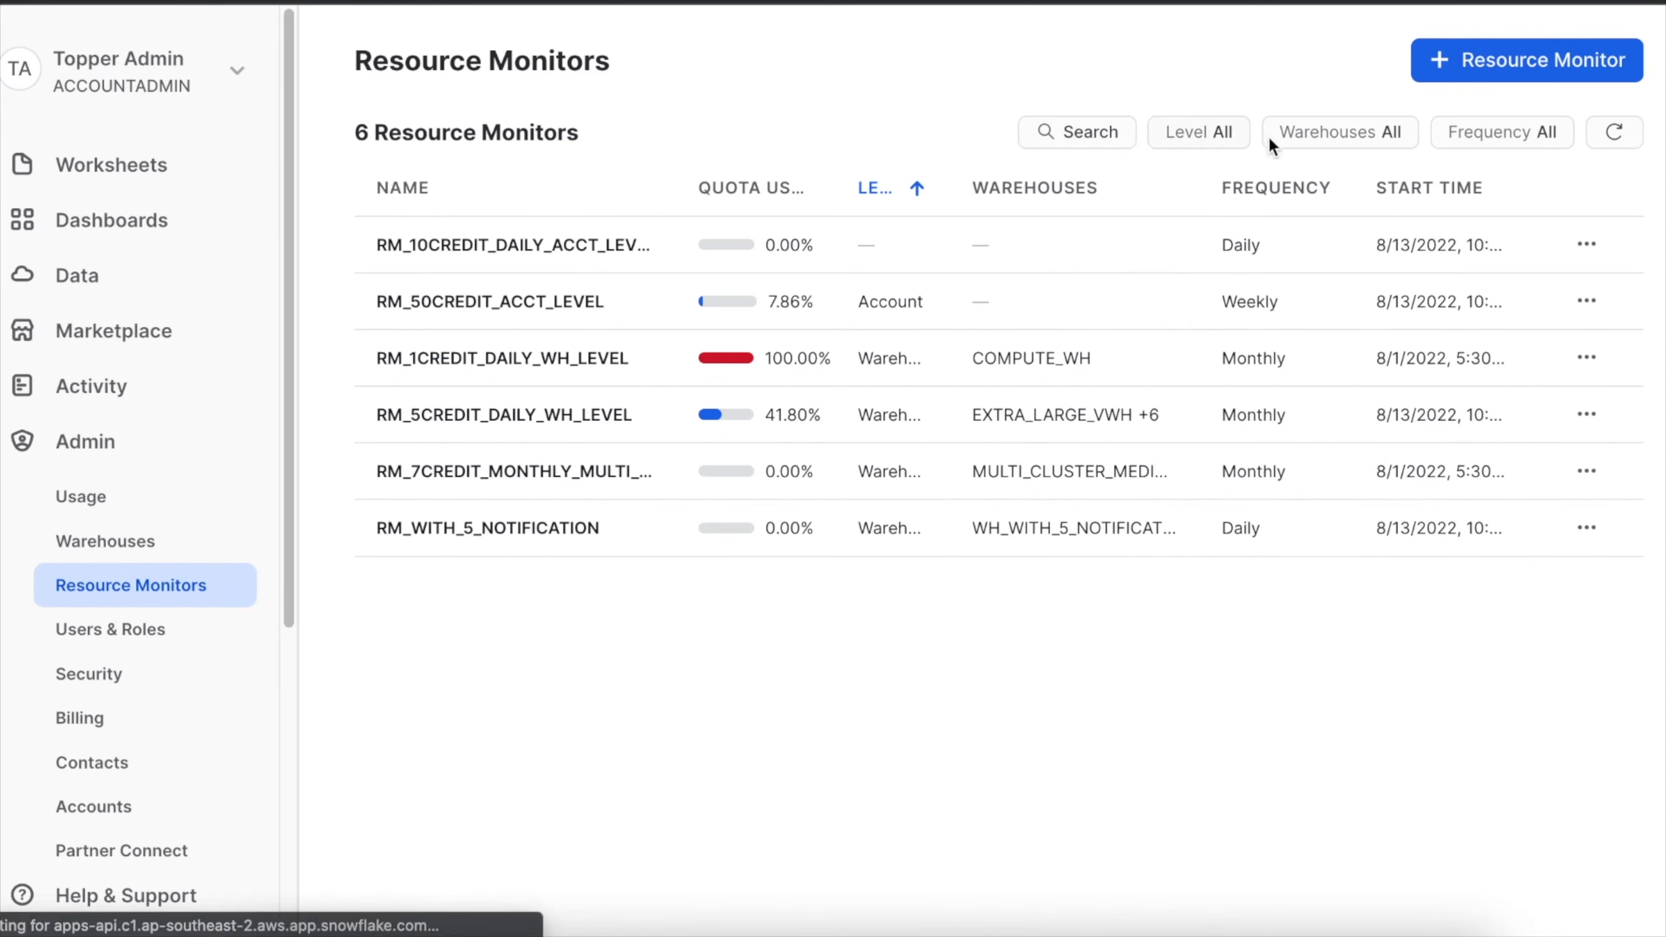
Filter the resource monitors by the COMPUTE_WH warehouse and clear the warehouse filter again.
left_click(1336, 139)
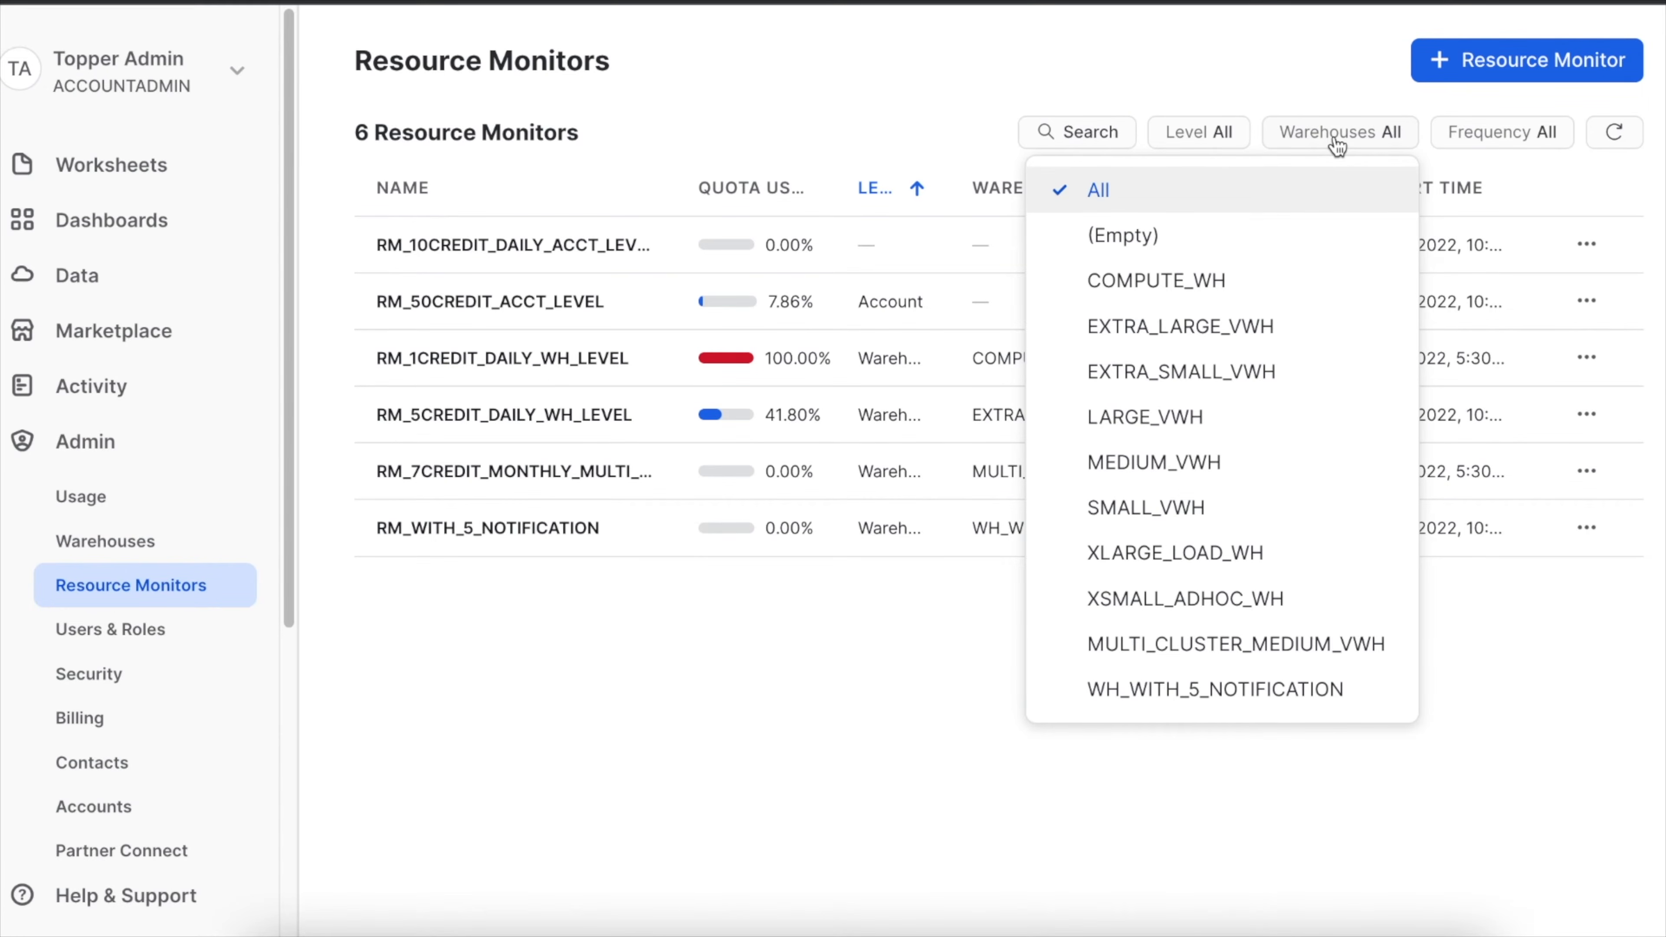
left_click(1222, 282)
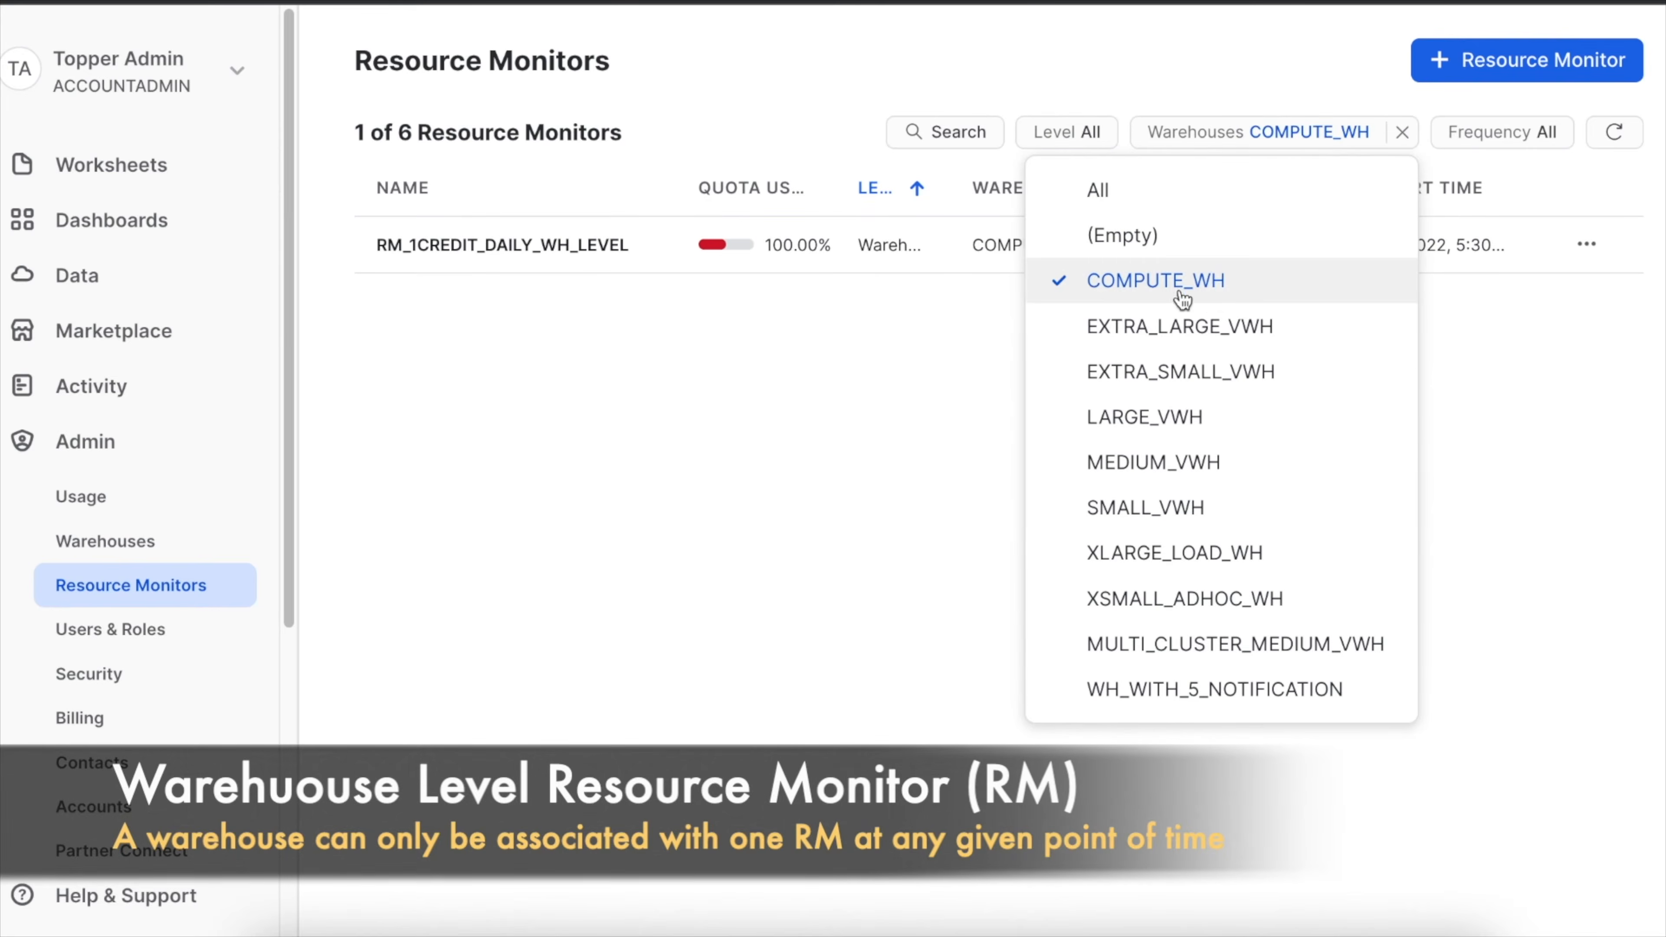
left_click(936, 415)
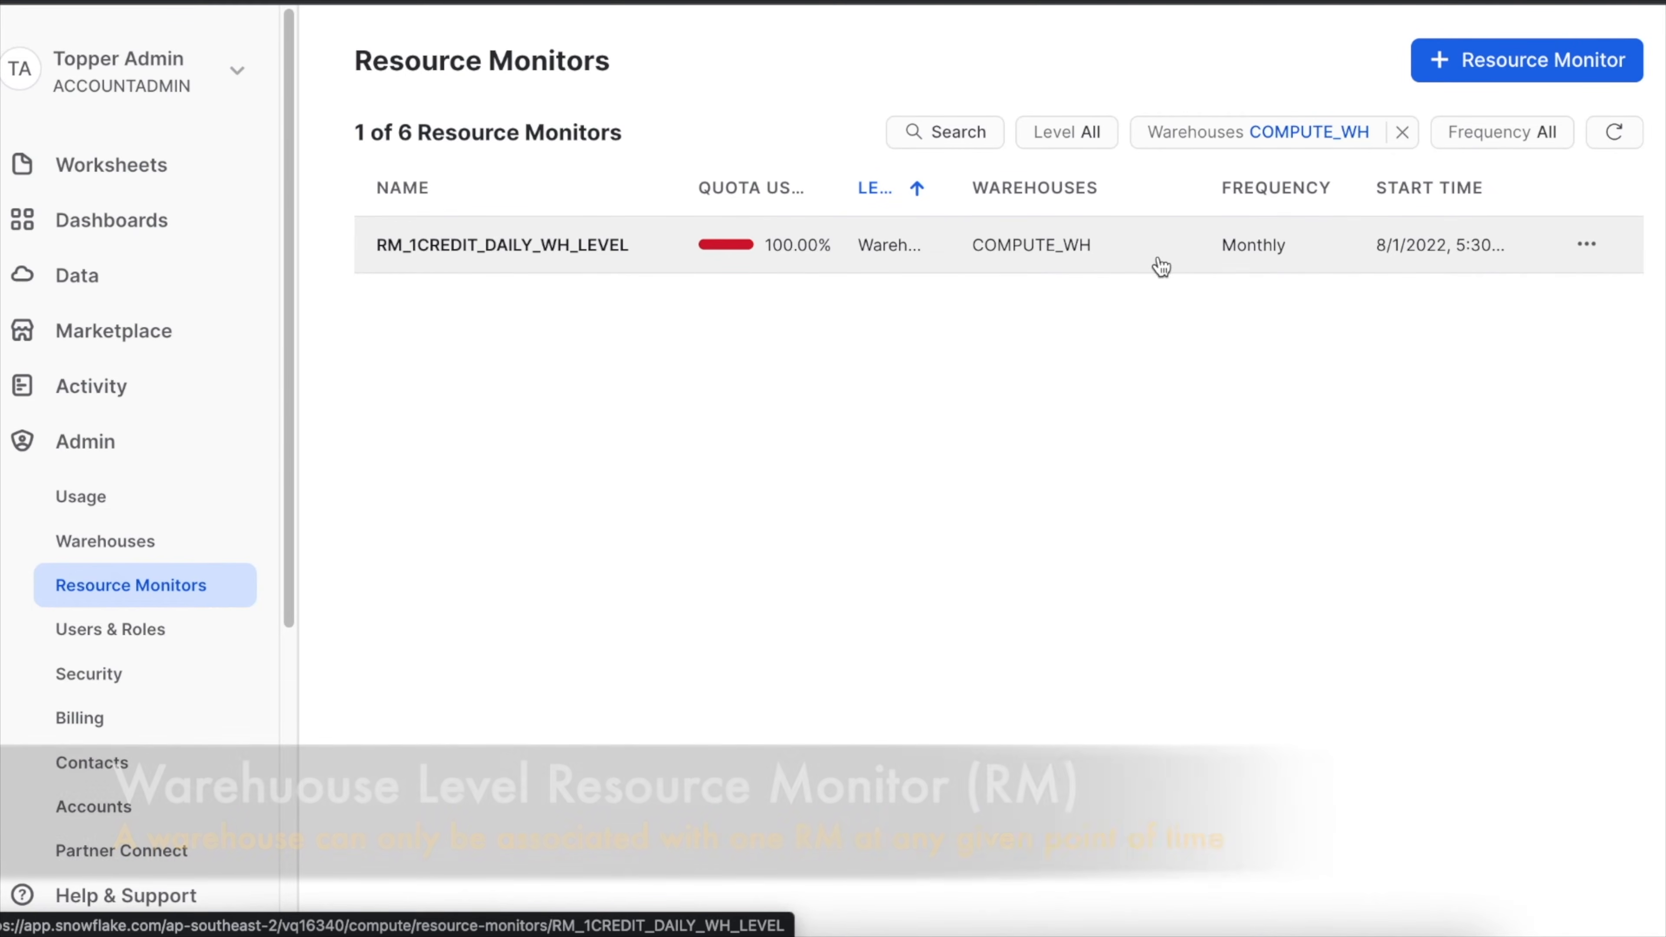
left_click(1402, 133)
Filter the resource monitors by Monthly frequency and clear the frequency filter again.
left_click(1486, 143)
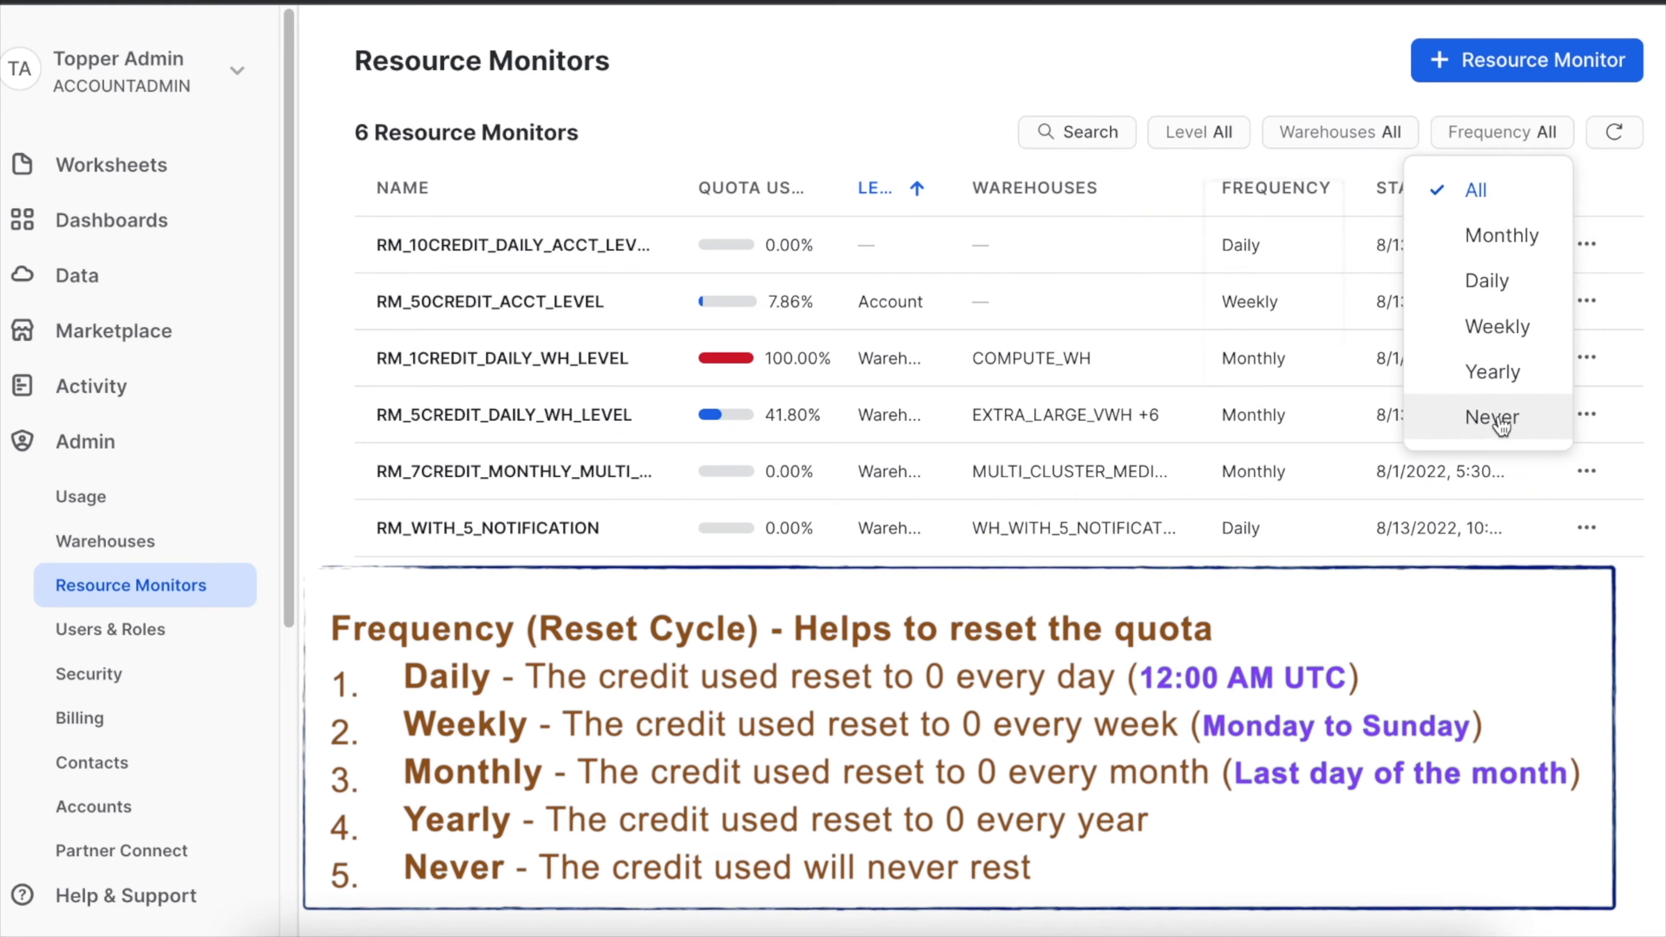
left_click(1489, 238)
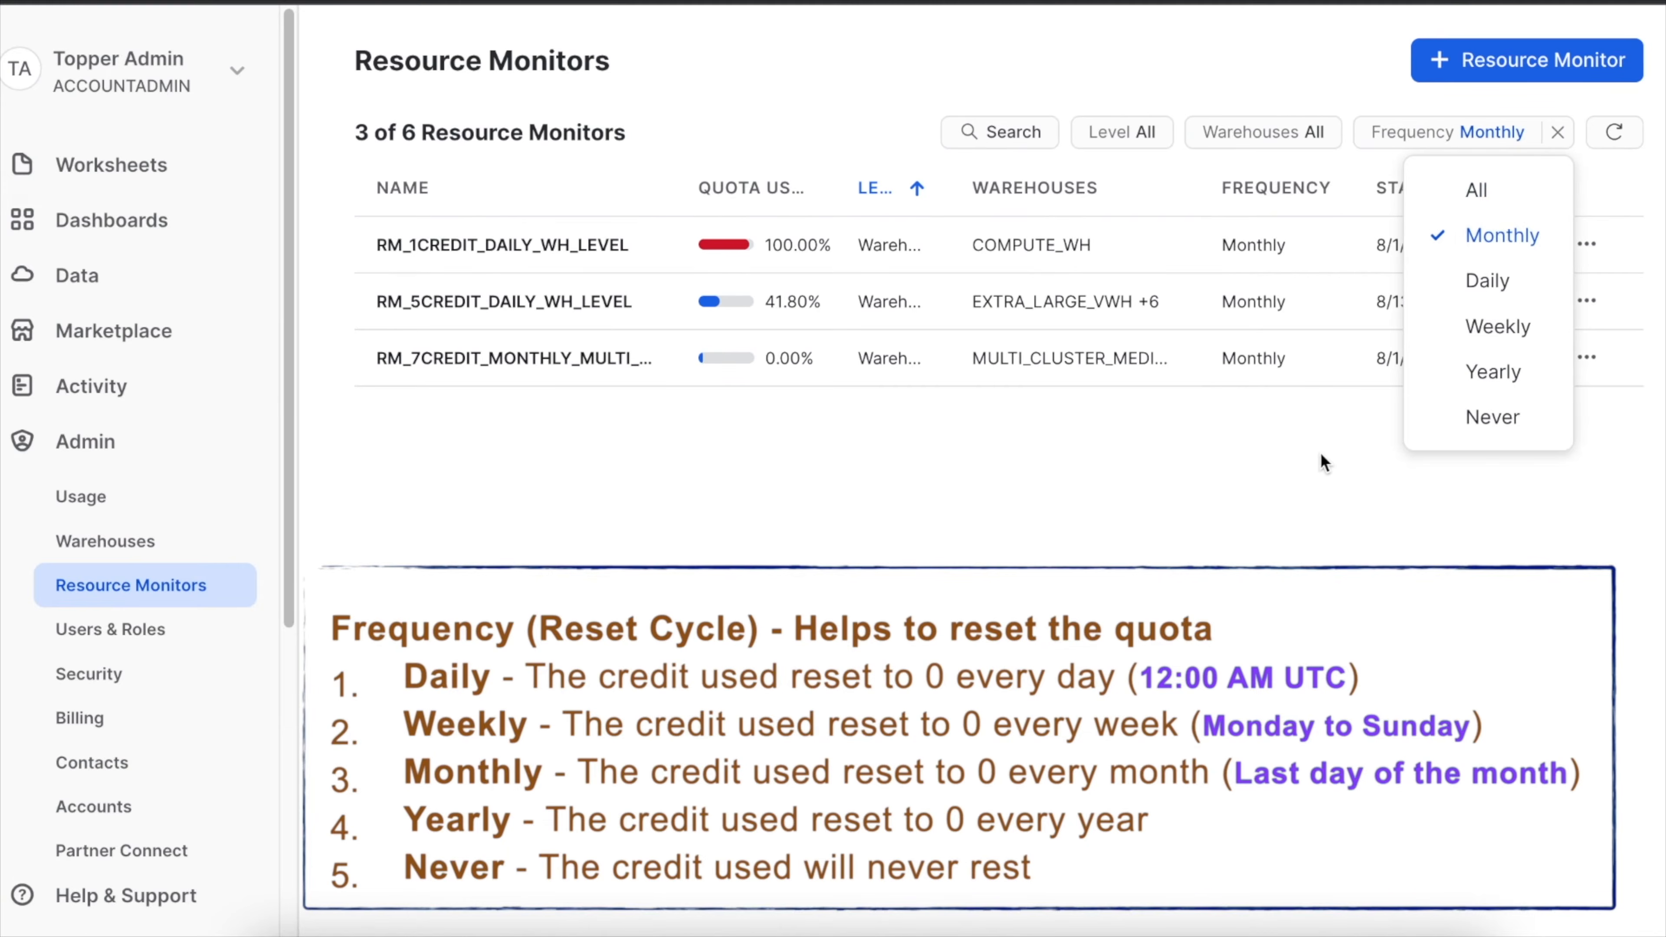
left_click(1312, 470)
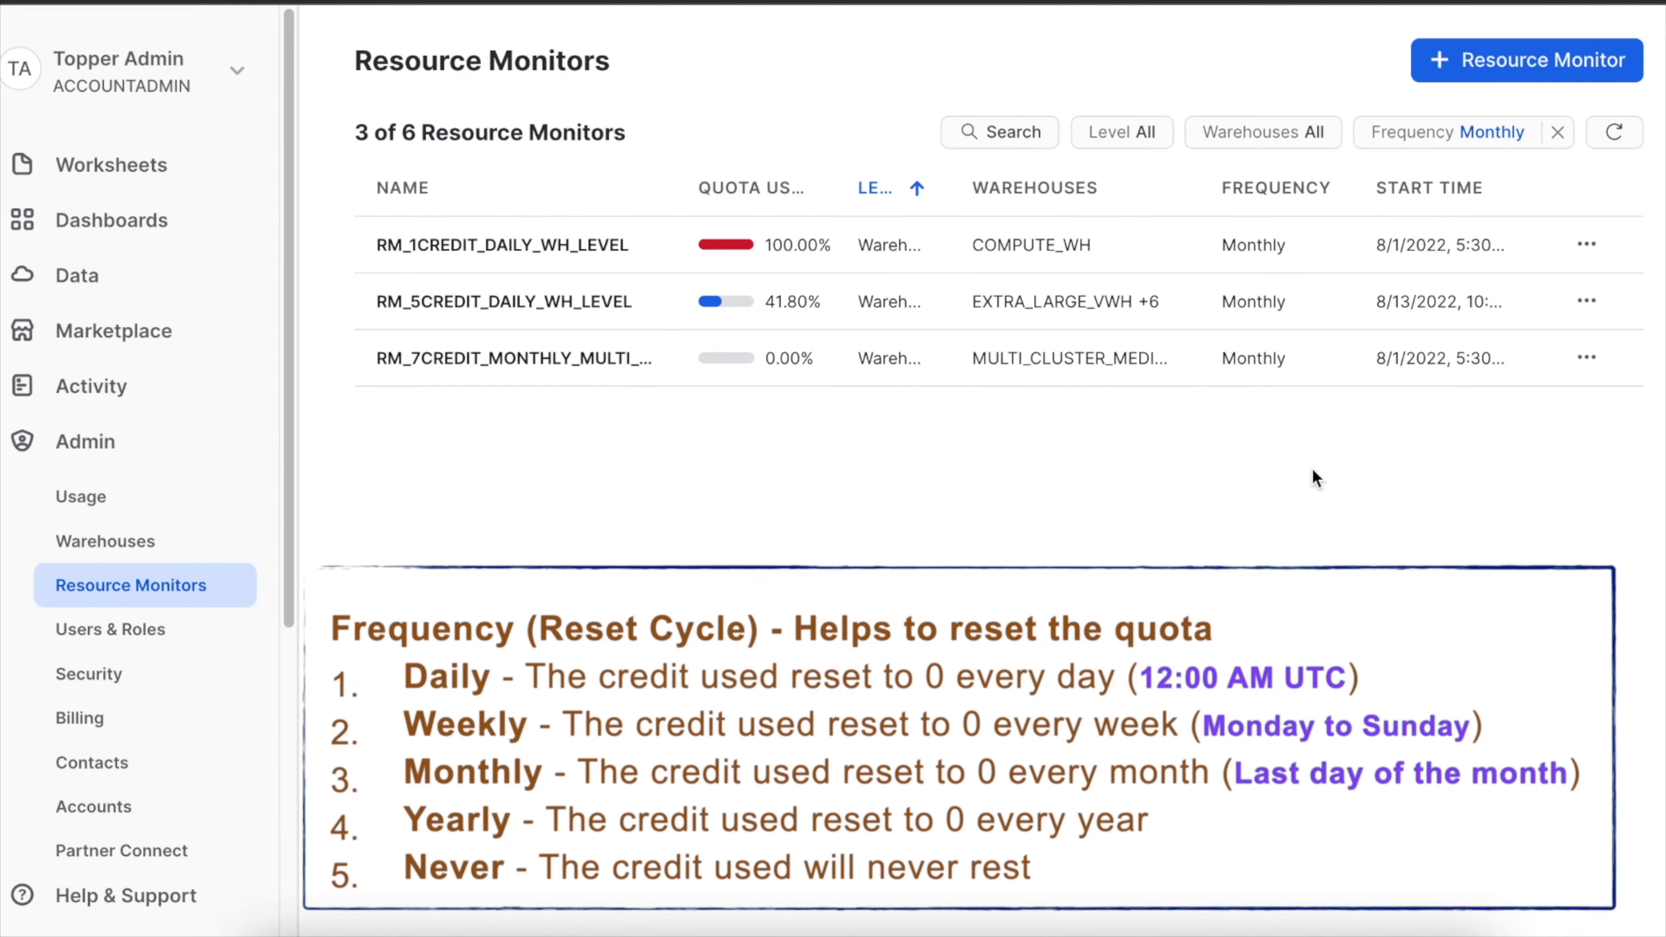
left_click(1559, 133)
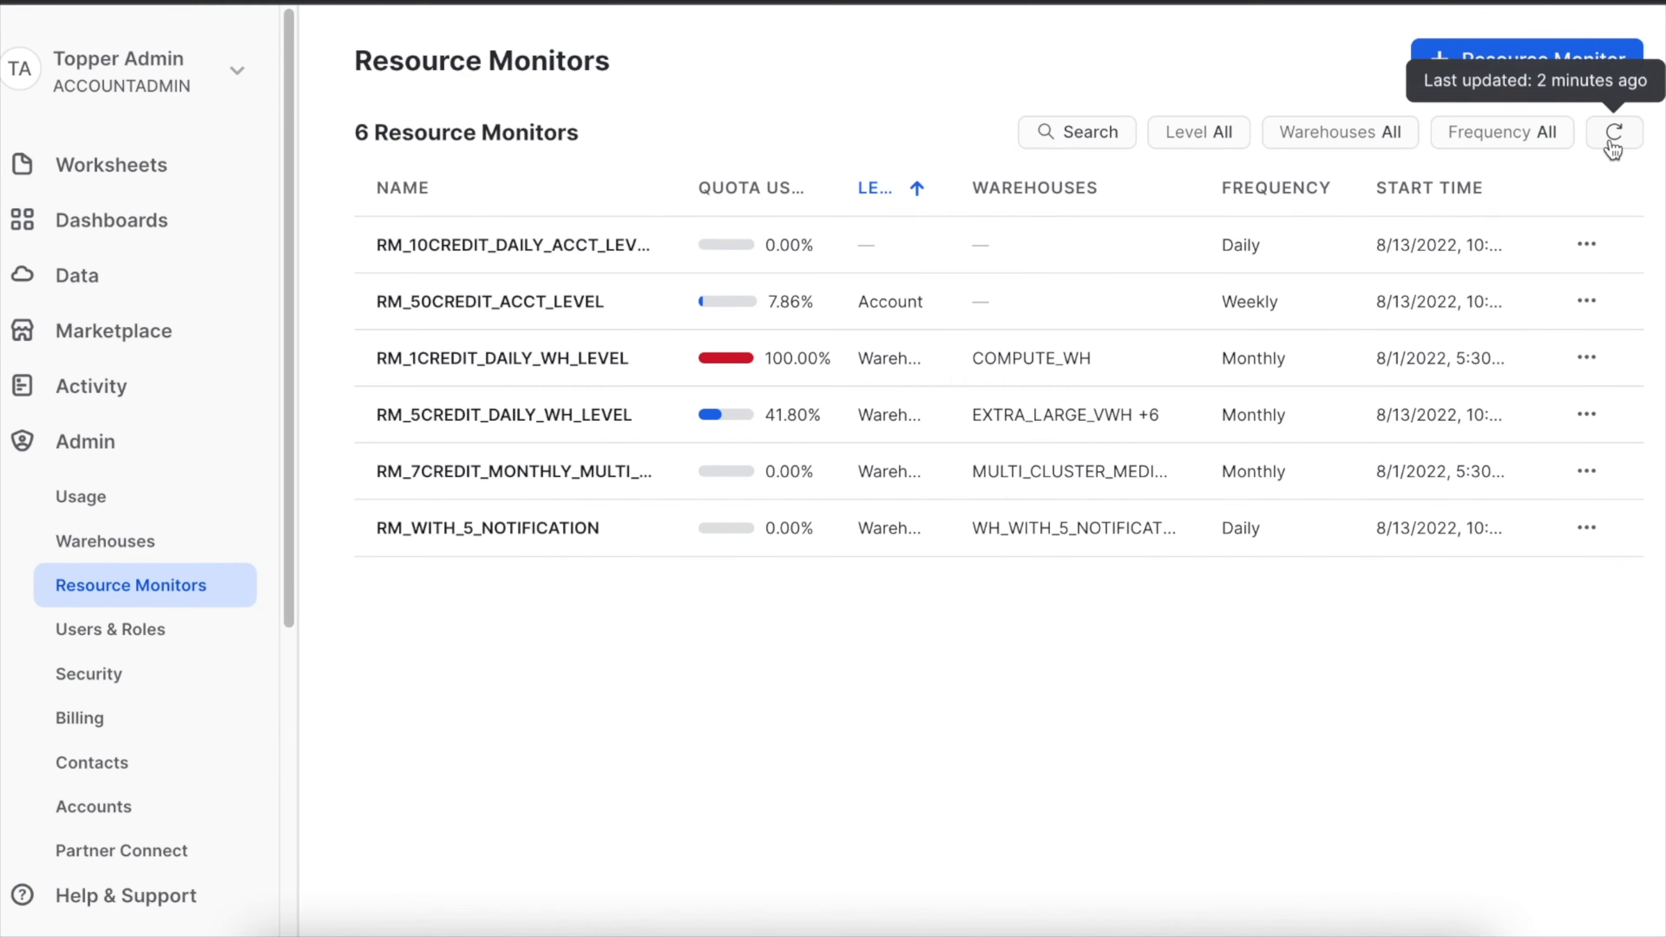
Refresh the resource monitors list and view the actions available for the 10-credit daily monitor without choosing one.
left_click(1614, 145)
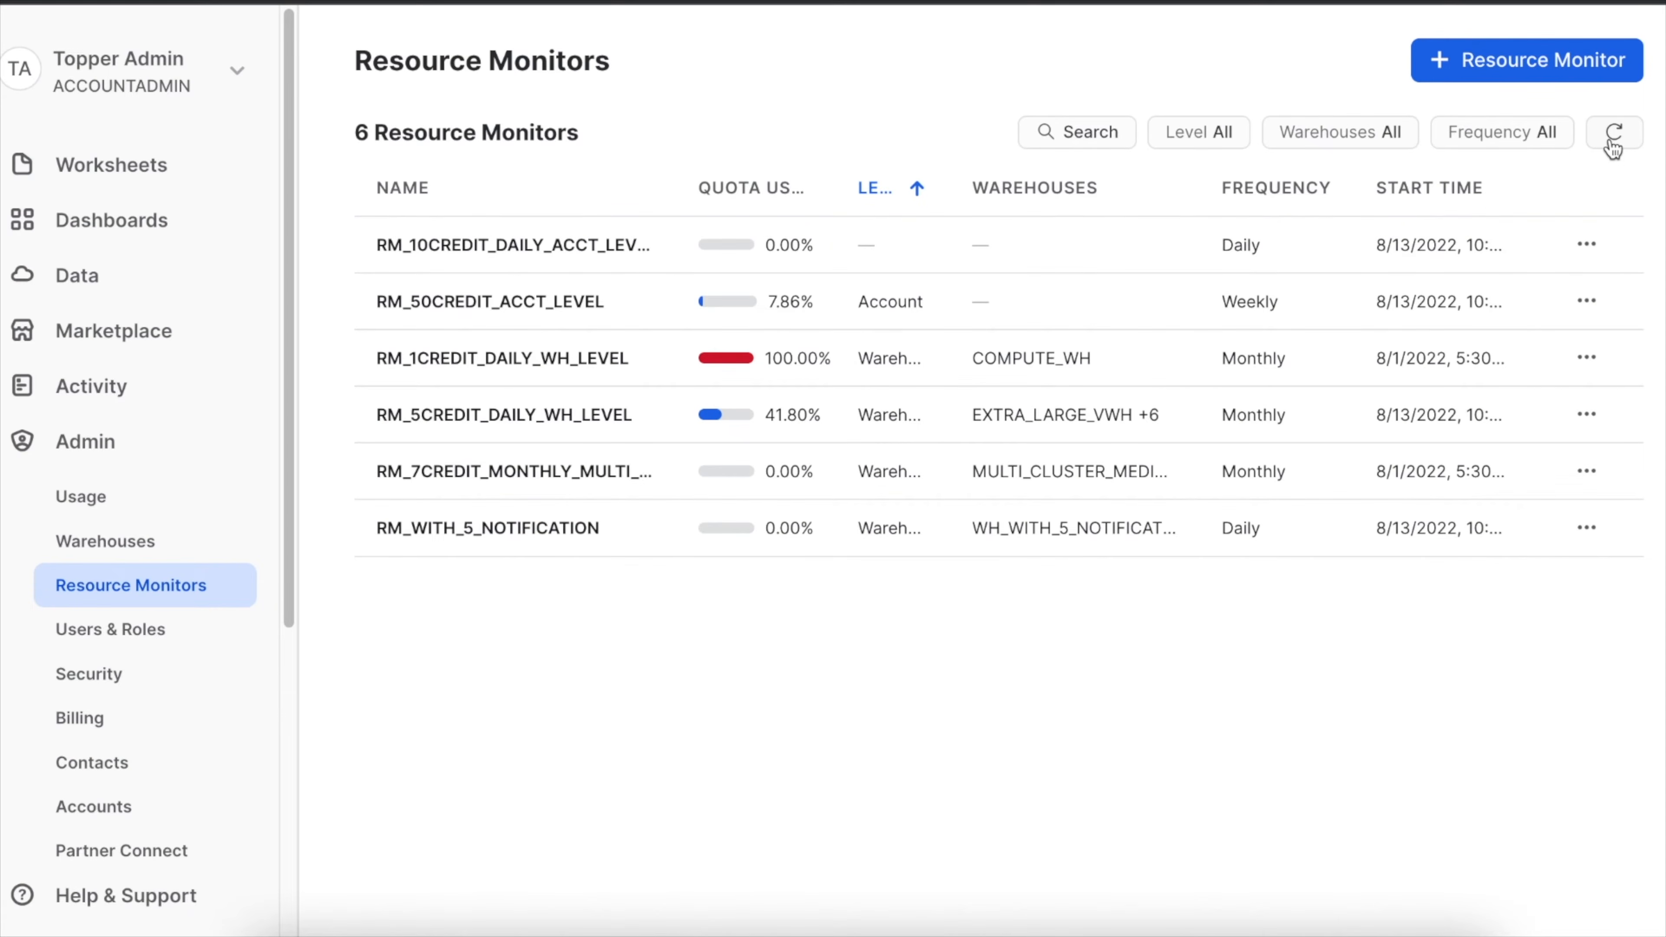
left_click(1586, 244)
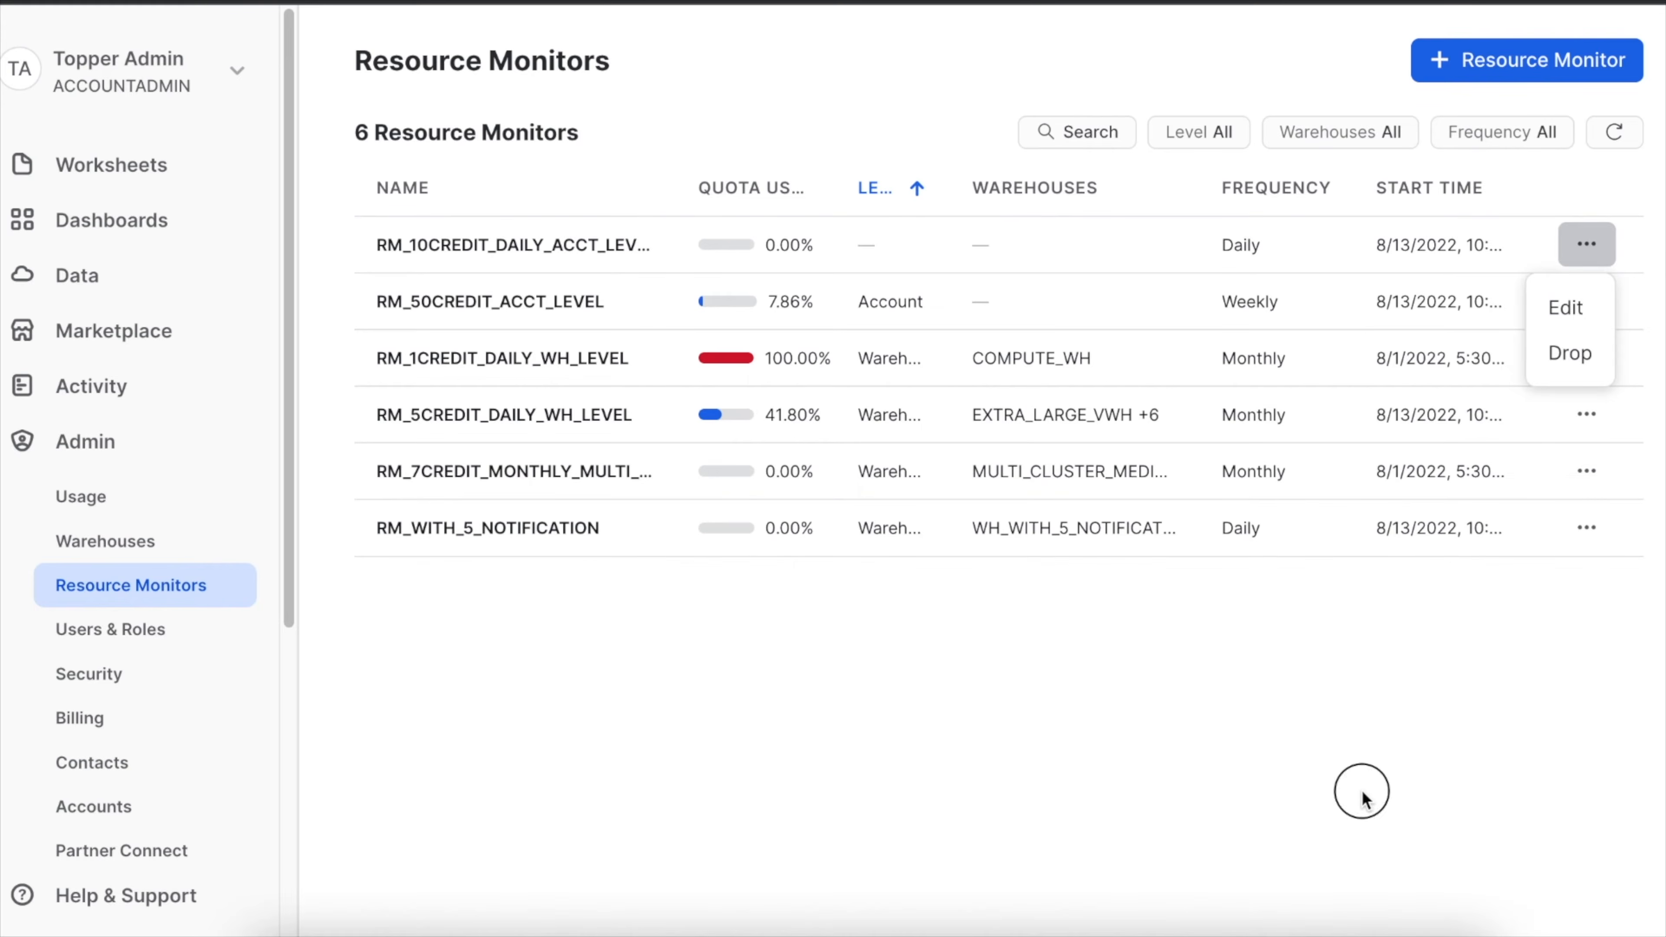
left_click(1362, 792)
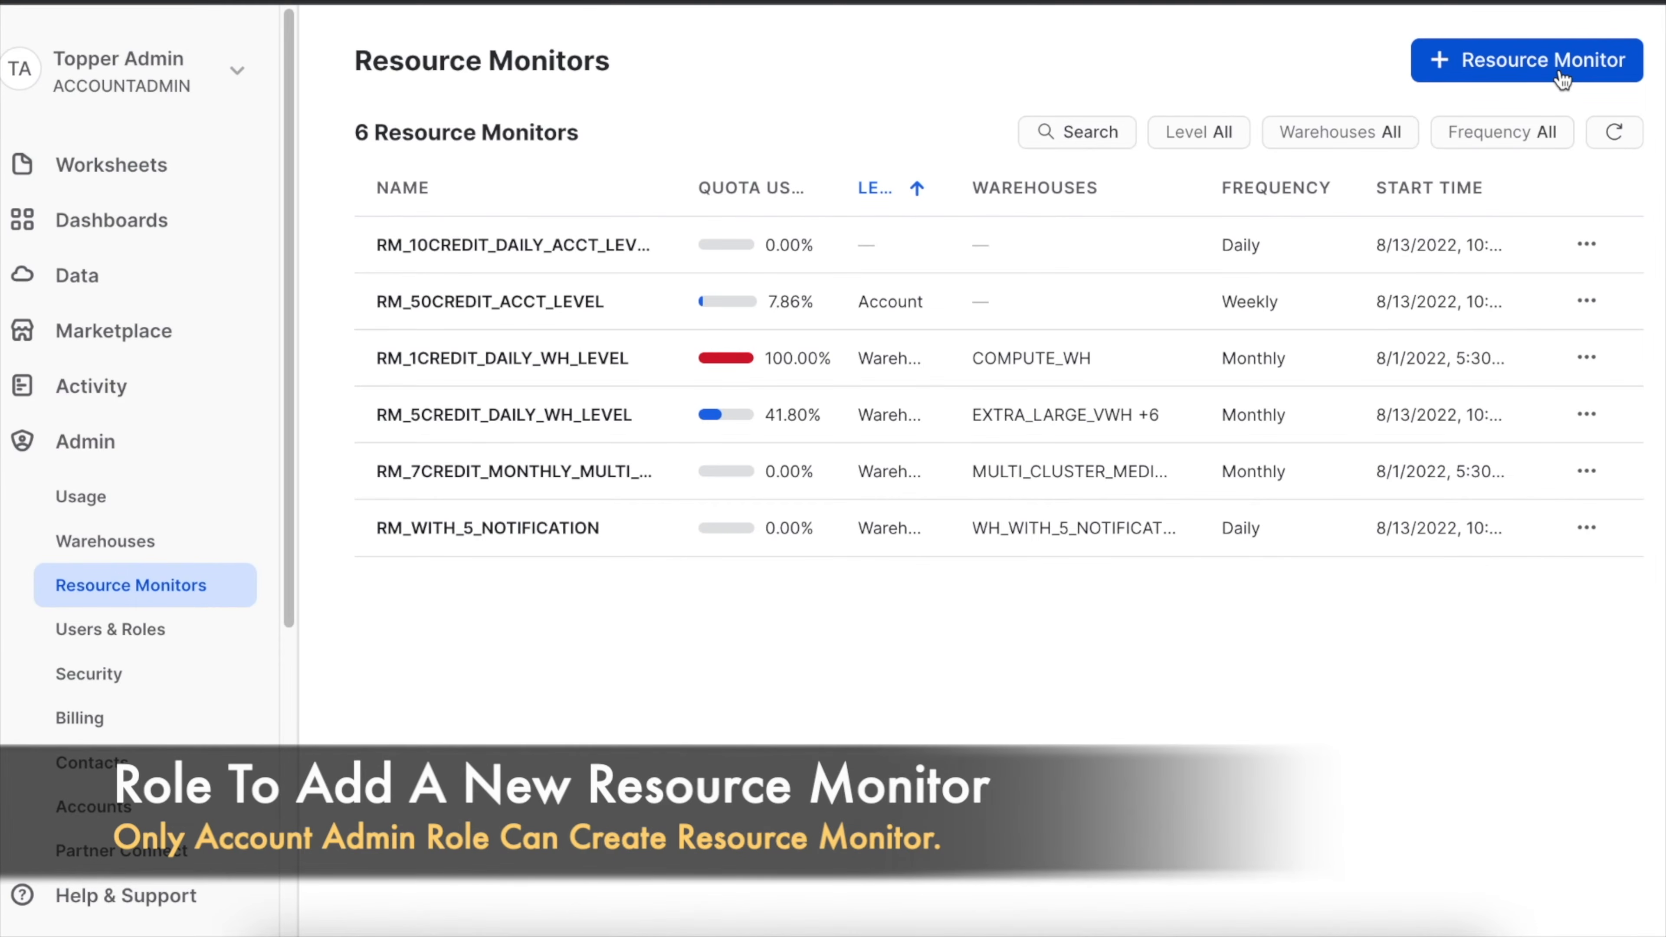
Start a new resource monitor named RM_DEMO_01 with a credit quota of 10.
left_click(1562, 77)
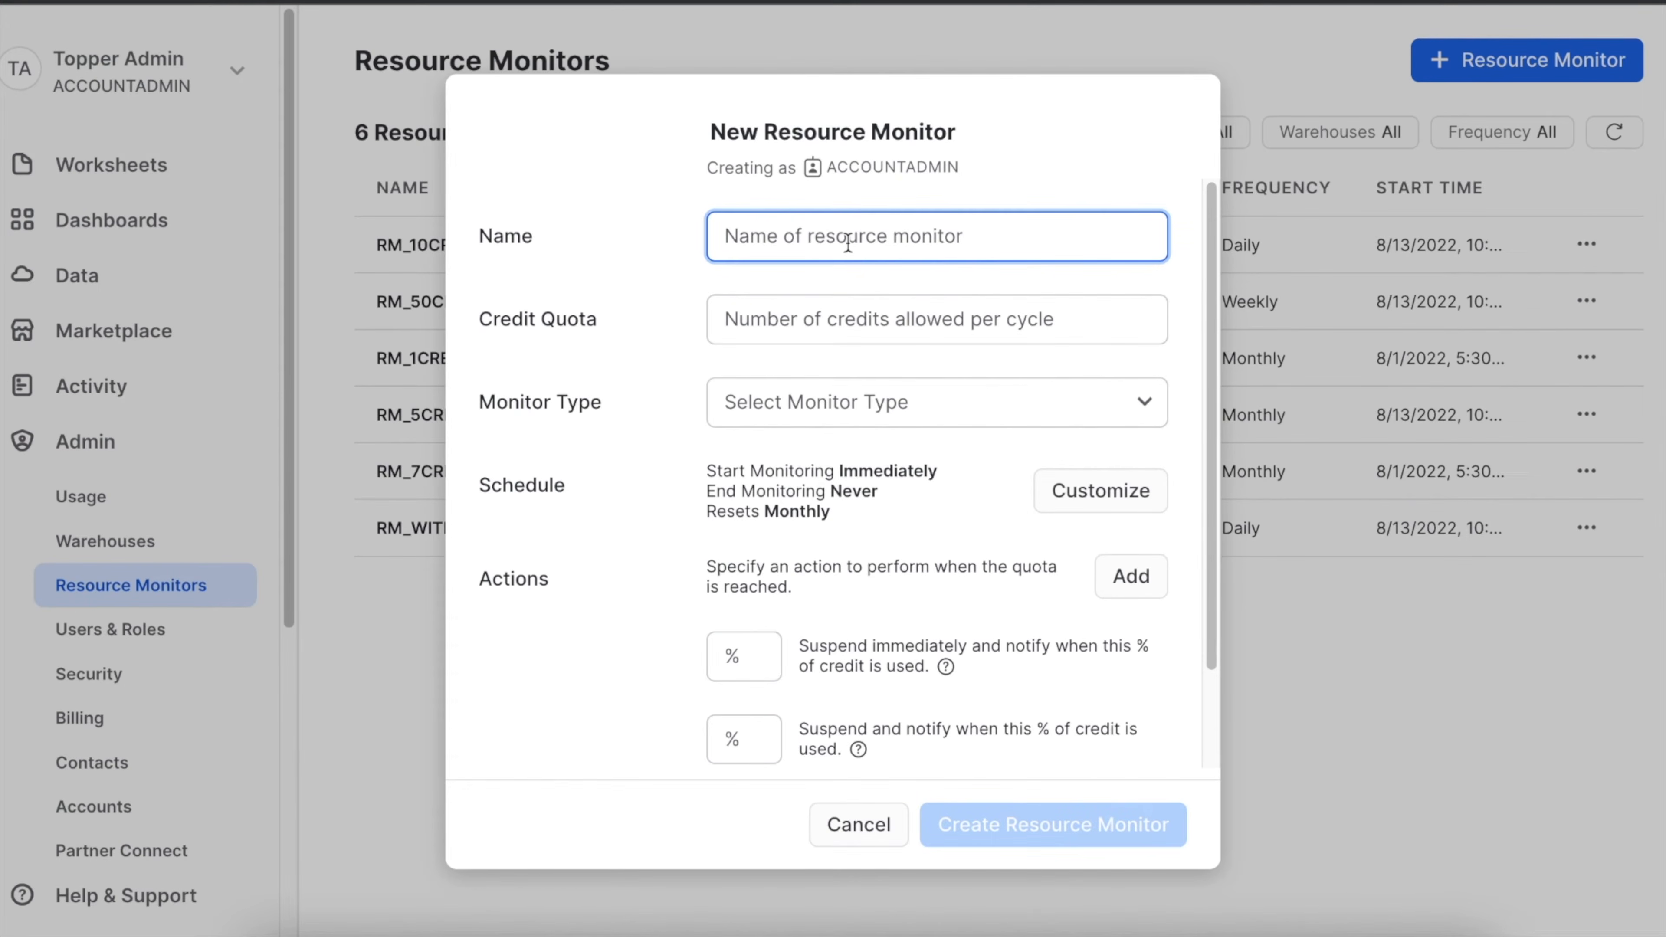
type("RM_DEMO_01")
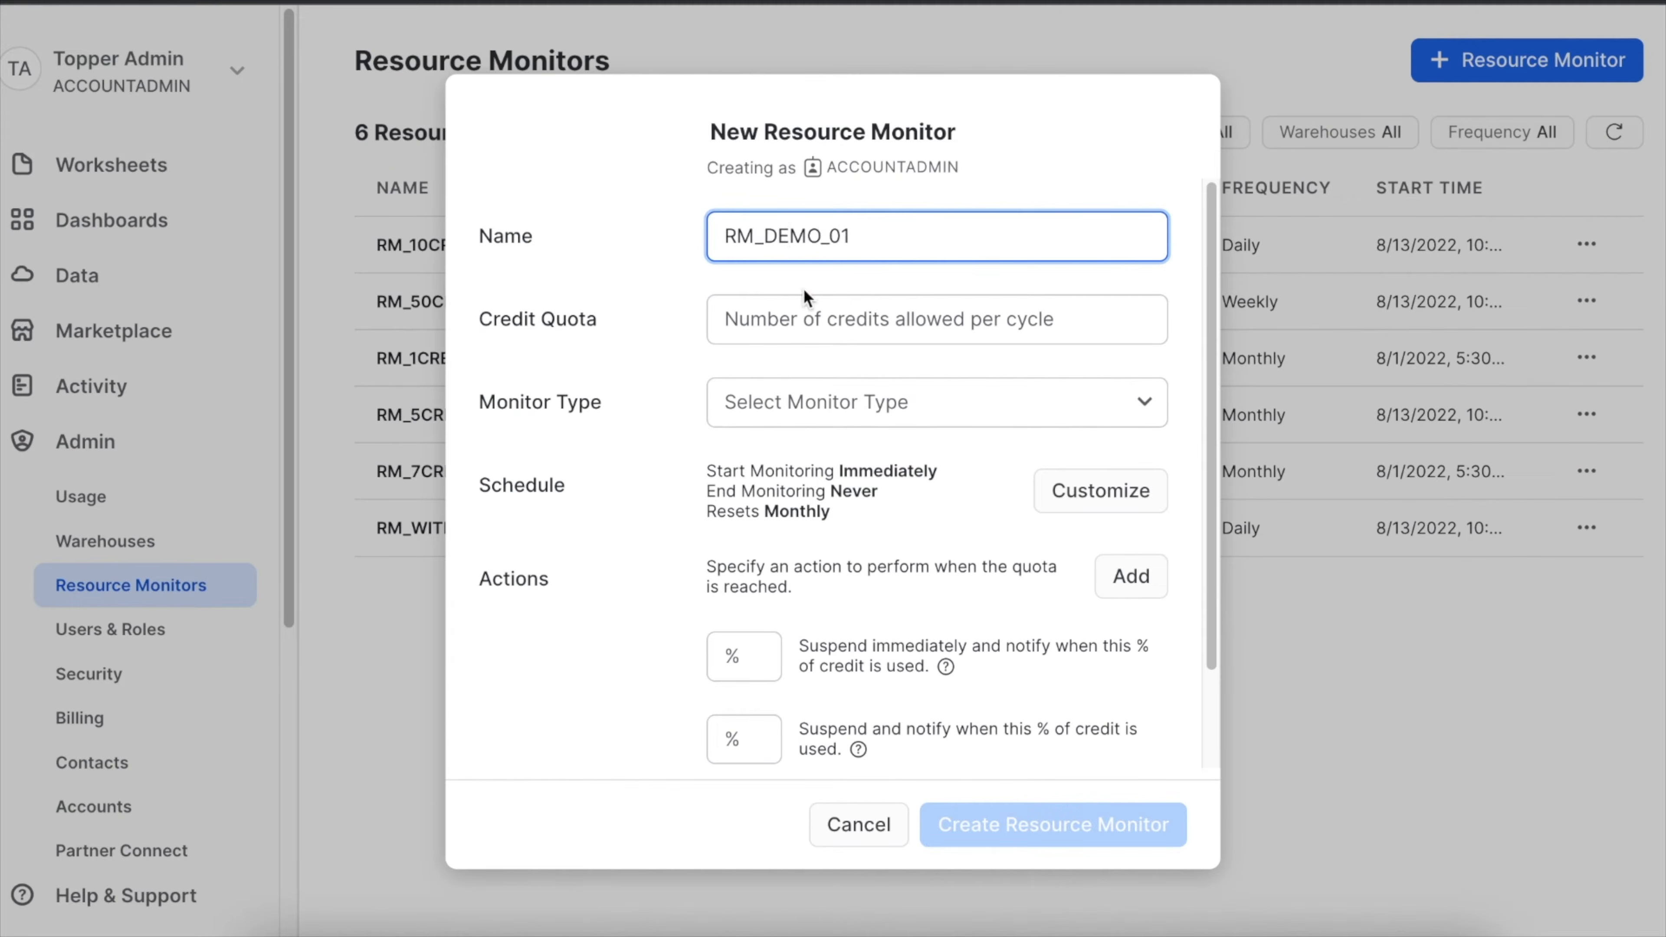
left_click(796, 313)
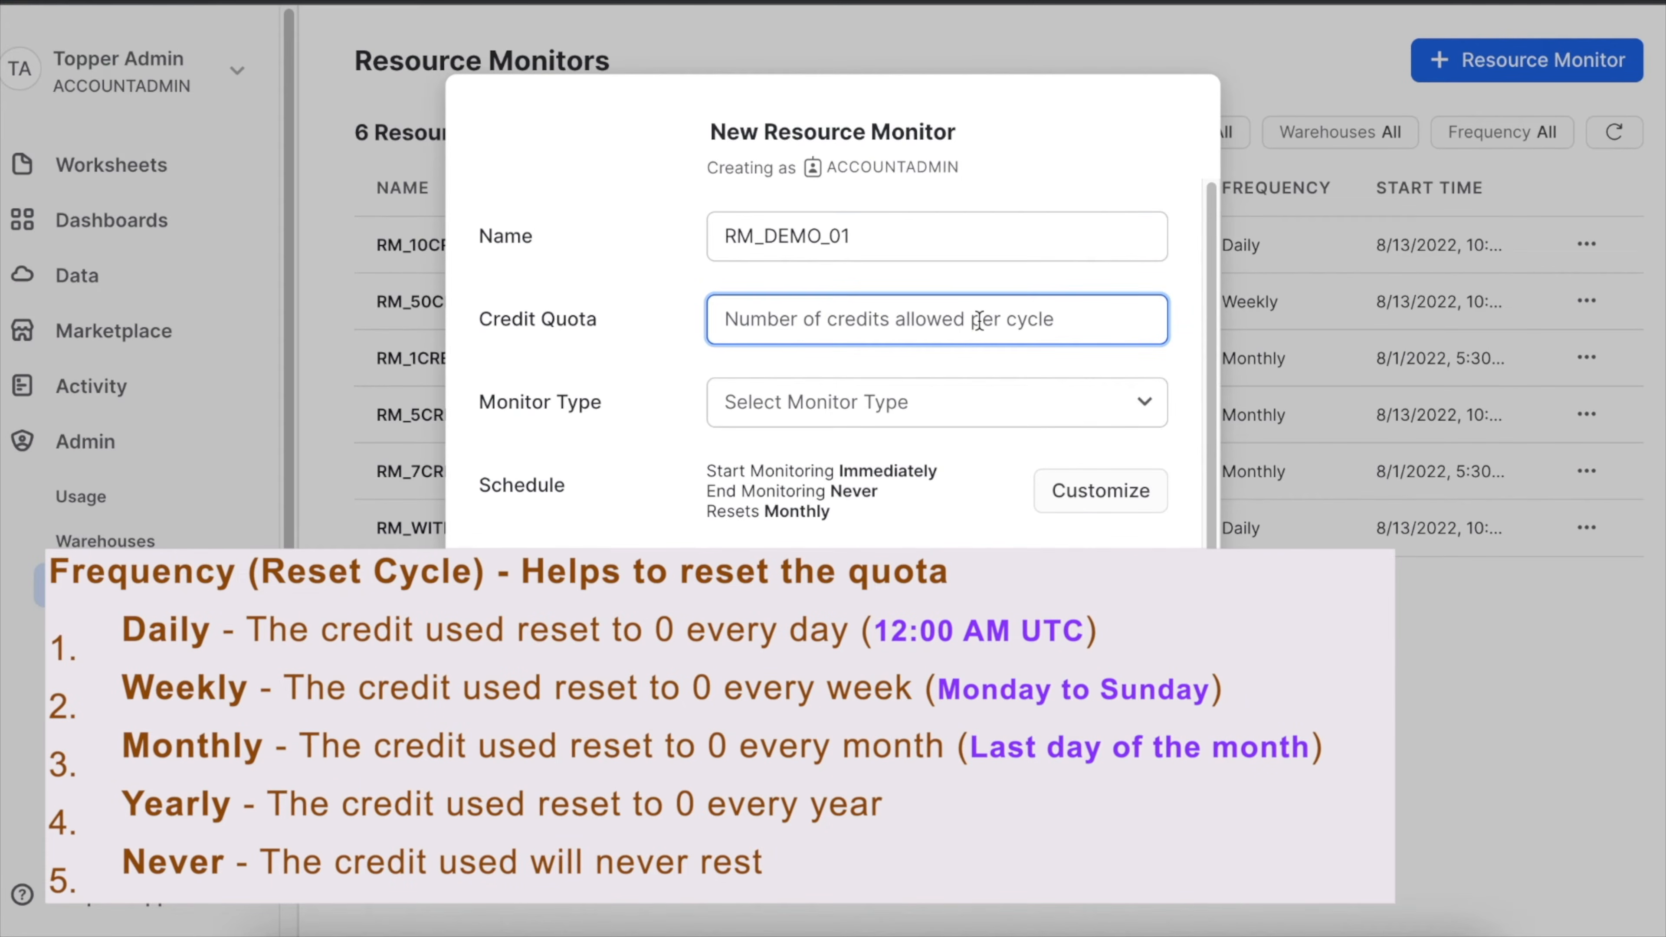
type("10")
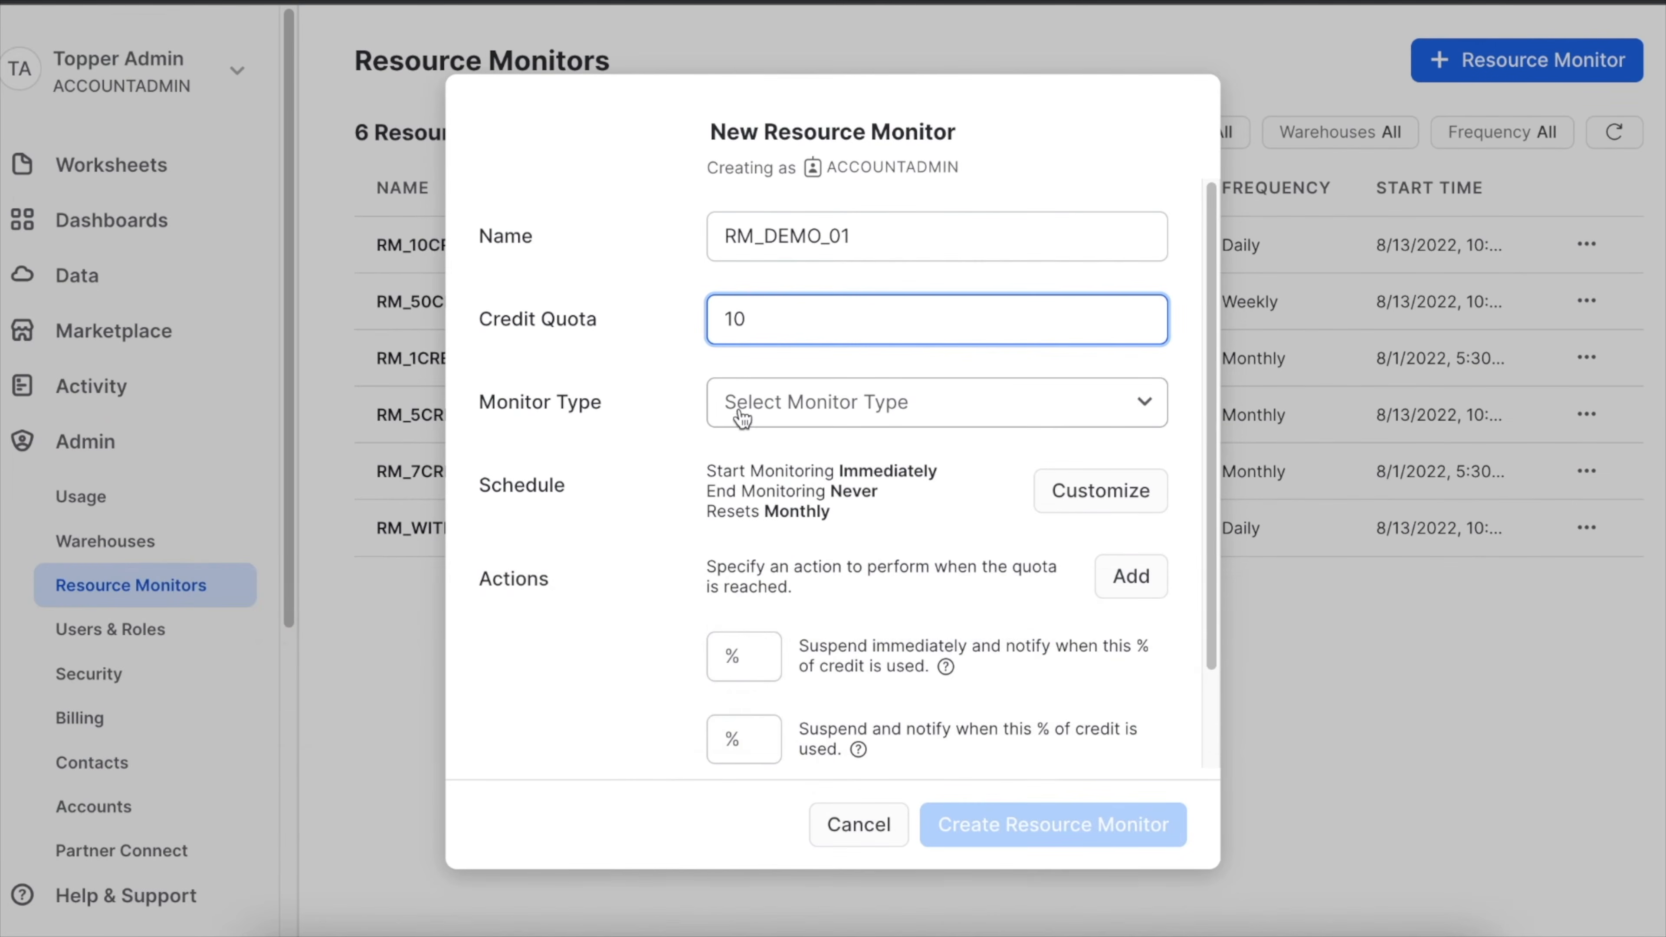
Set the new monitor's type to Warehouse and select DEMO_01_M_SIZE_VWH as a warehouse to monitor.
left_click(812, 420)
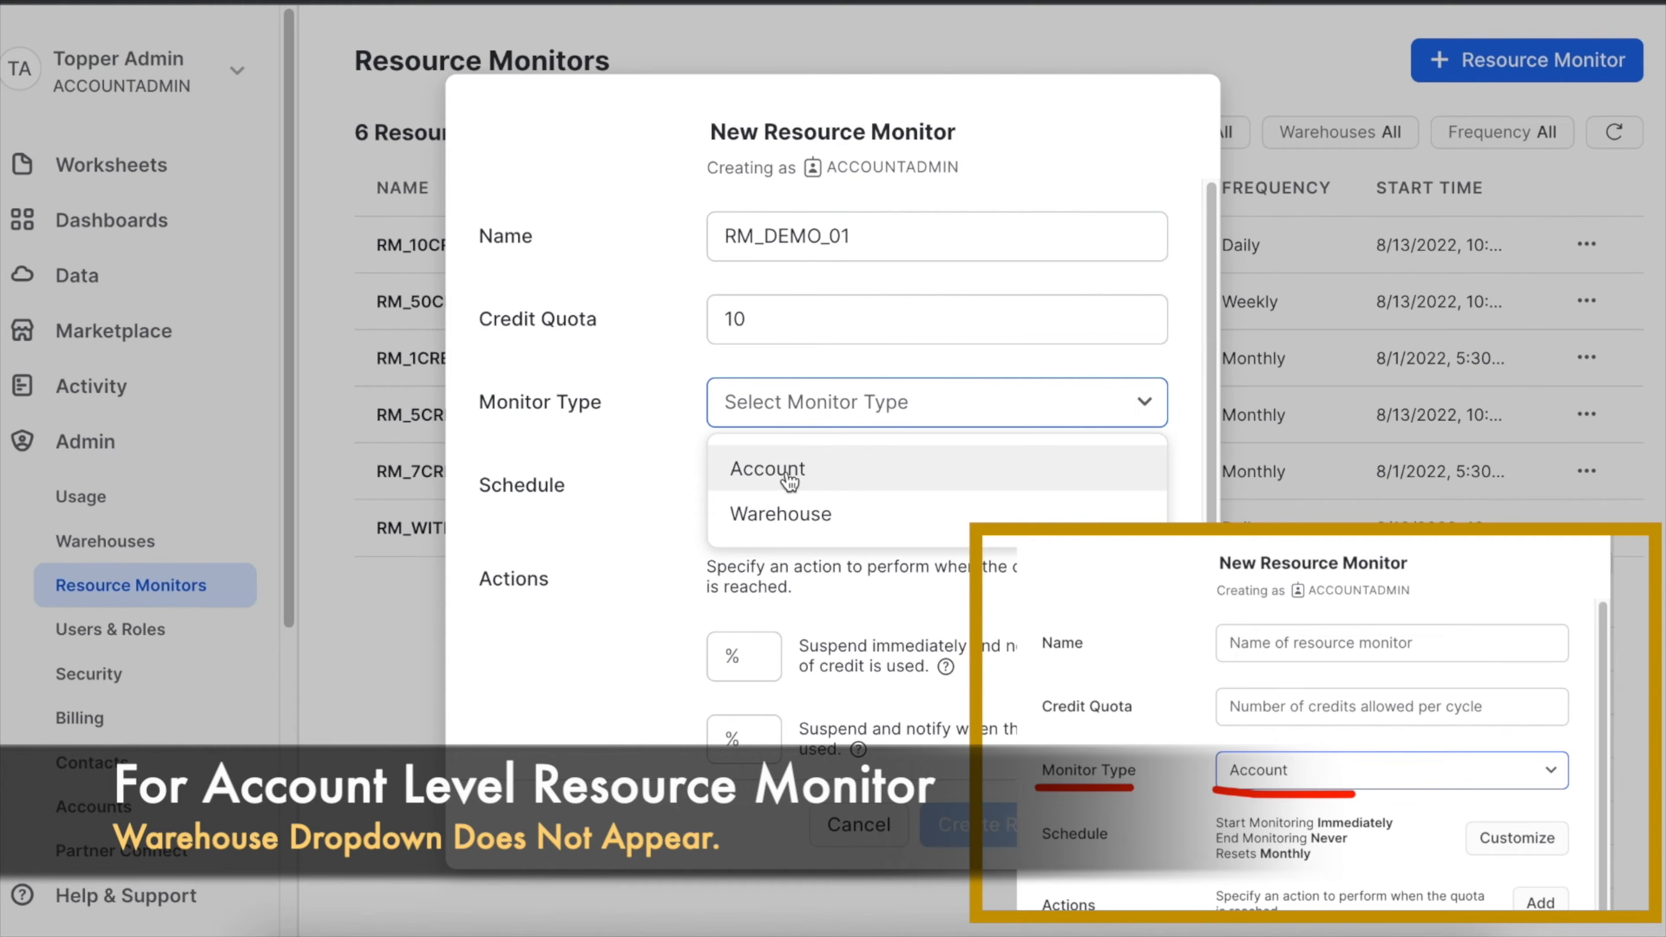
left_click(793, 515)
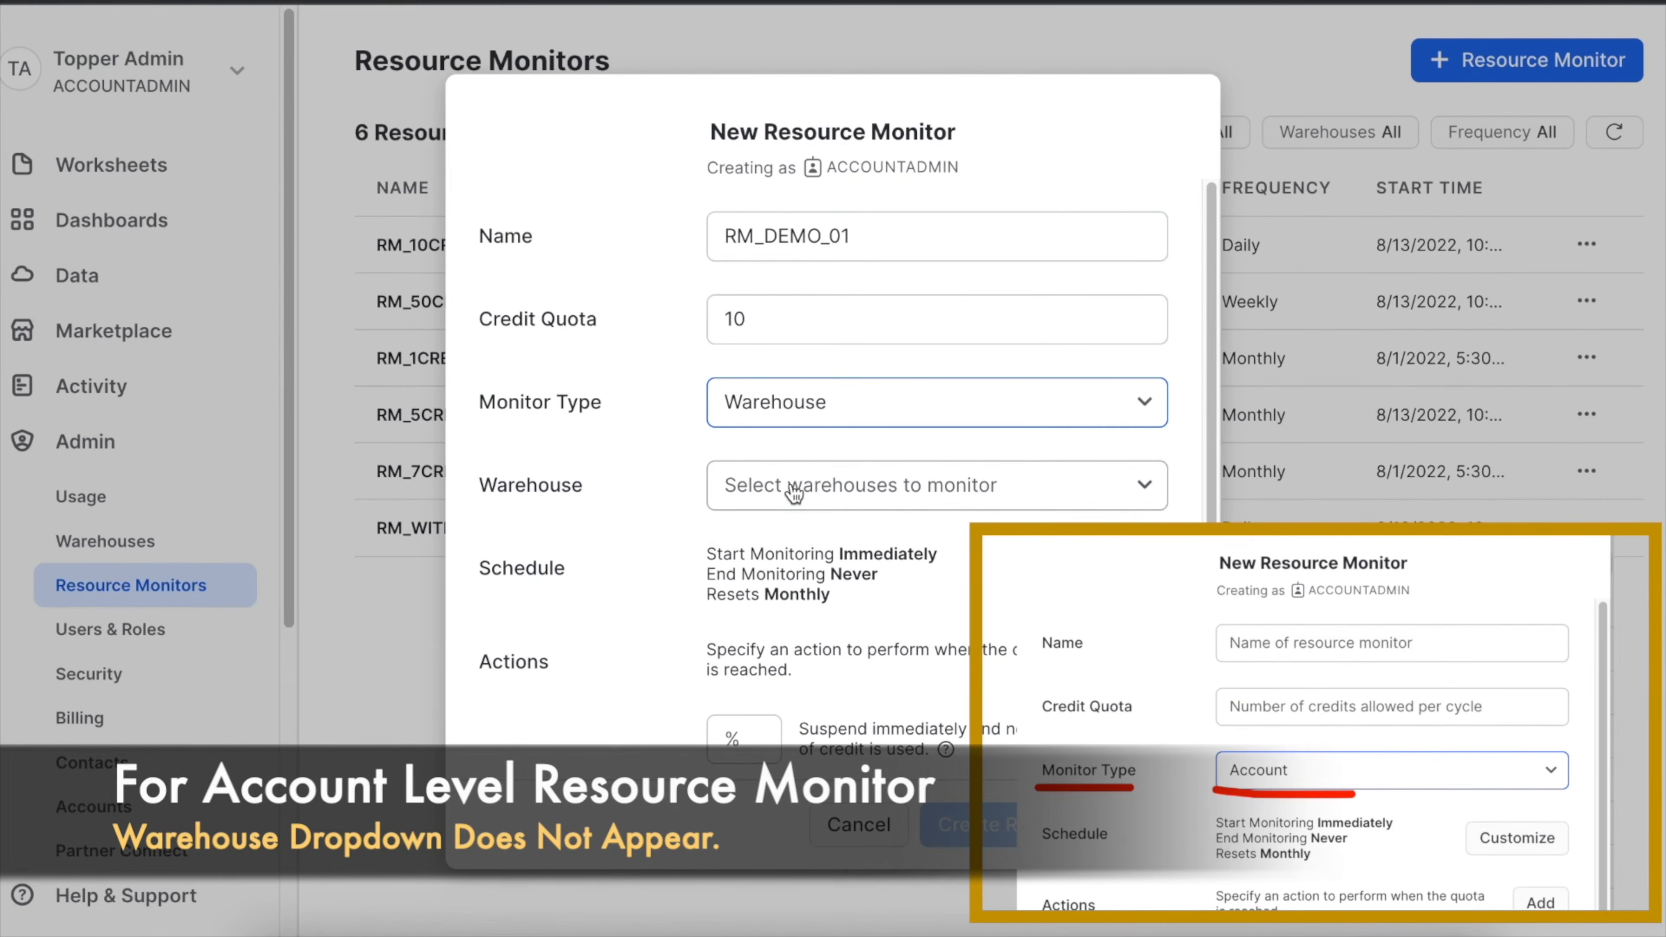
left_click(793, 491)
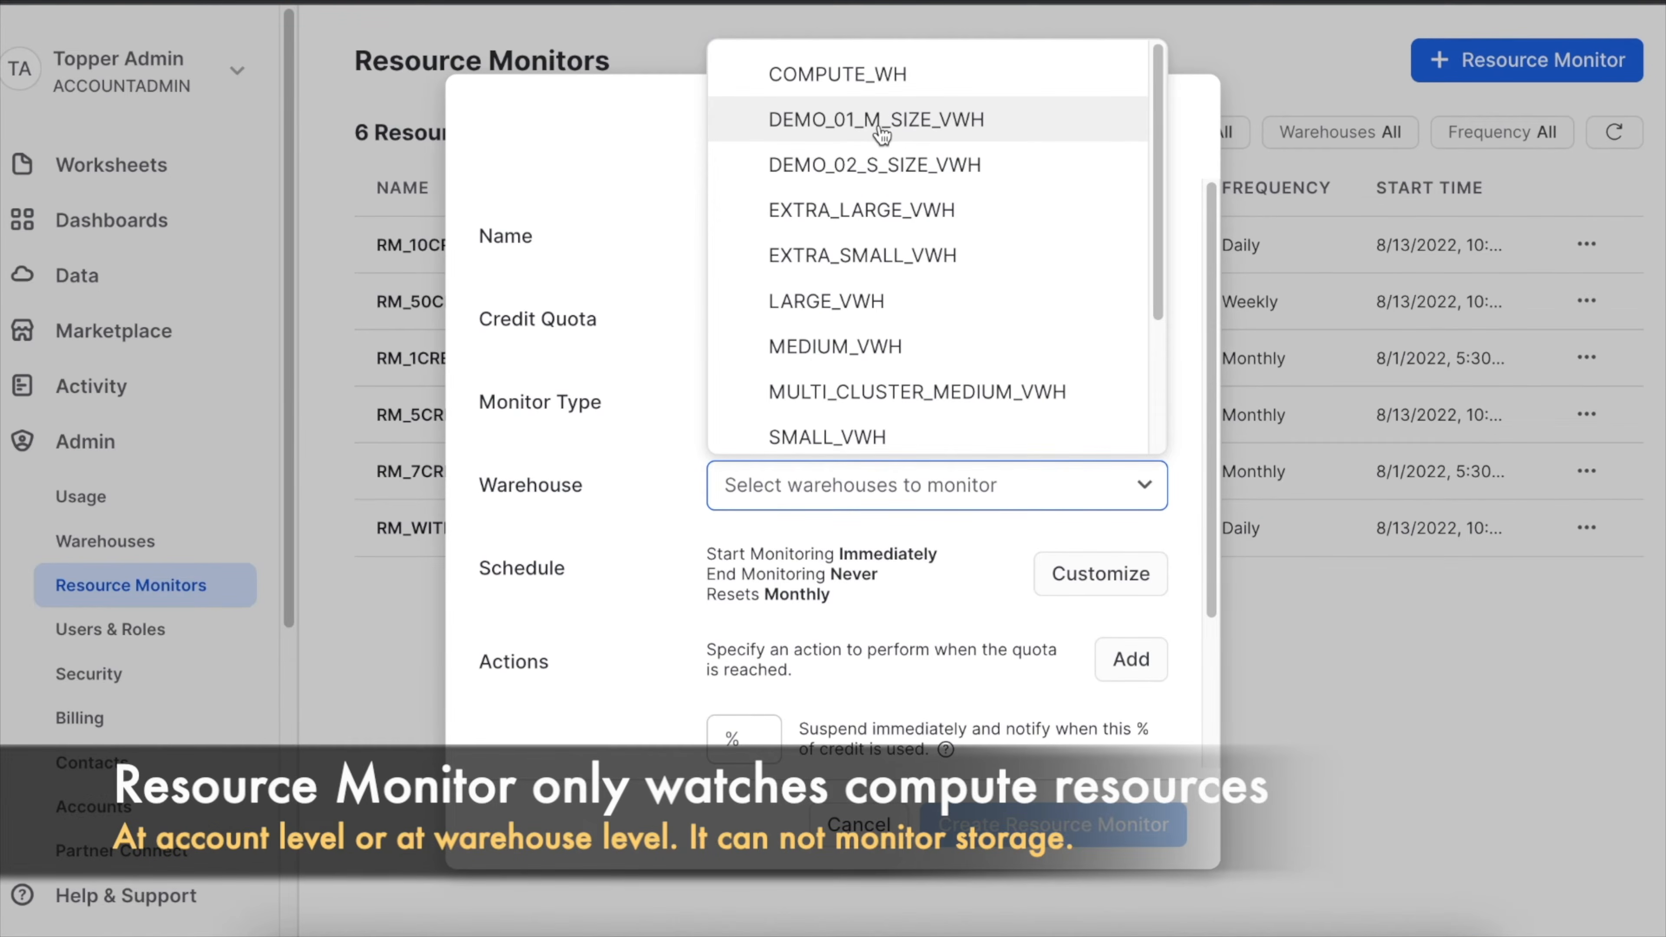
left_click(903, 134)
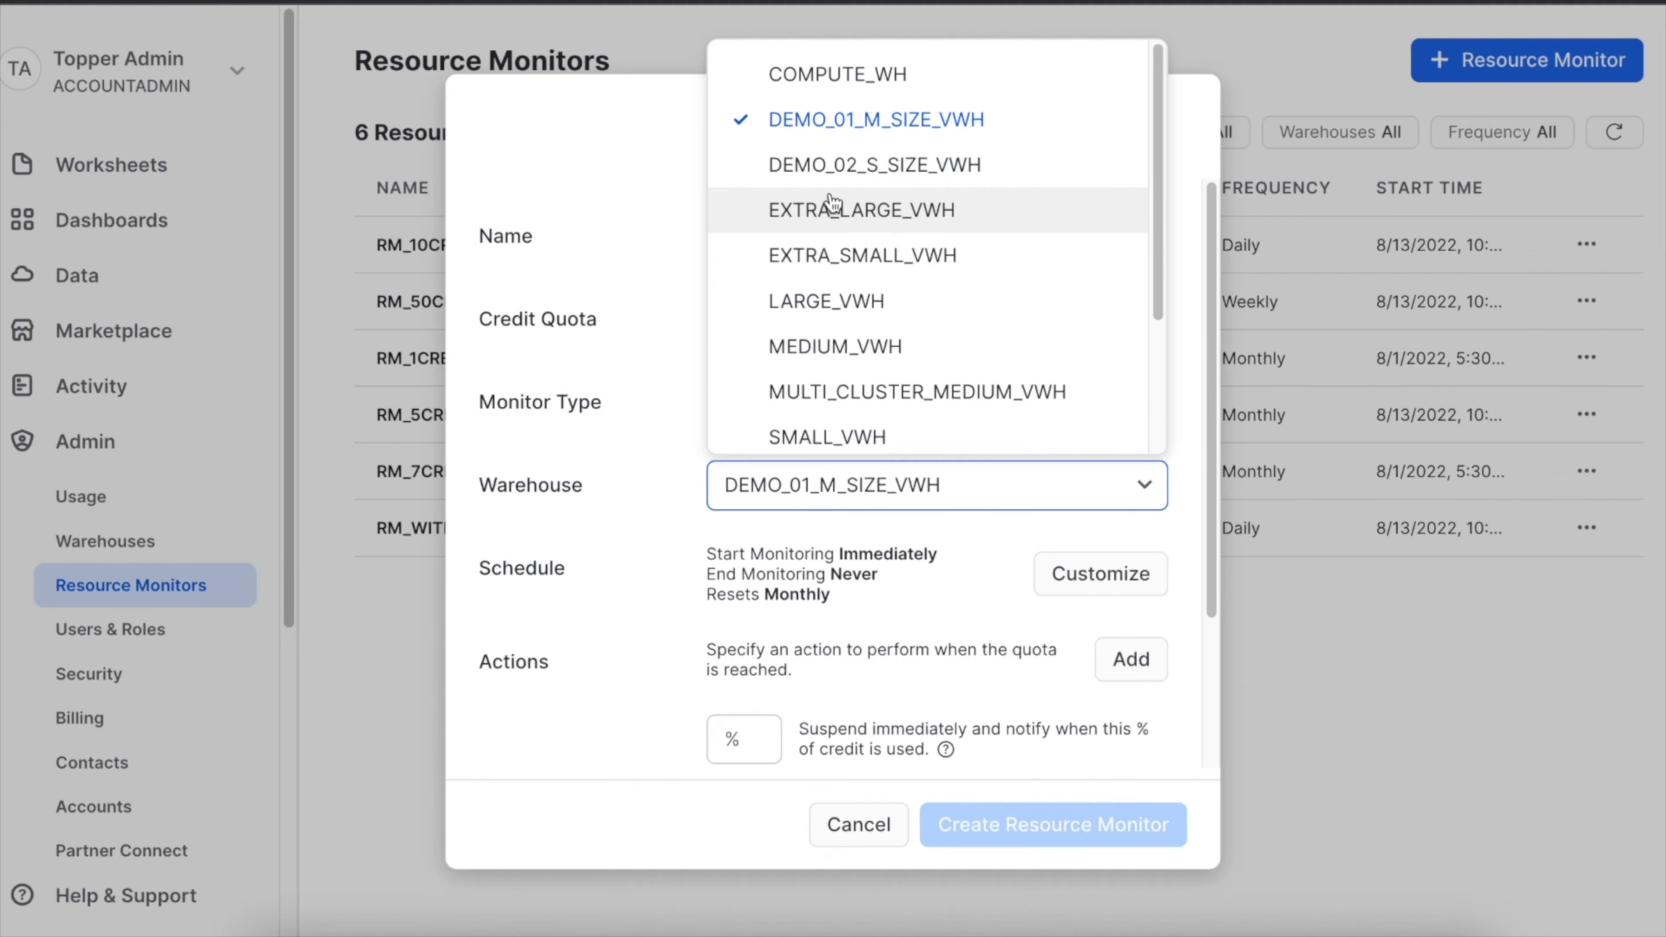
Customize the new monitor's schedule so that its credit quota resets Daily.
left_click(1191, 346)
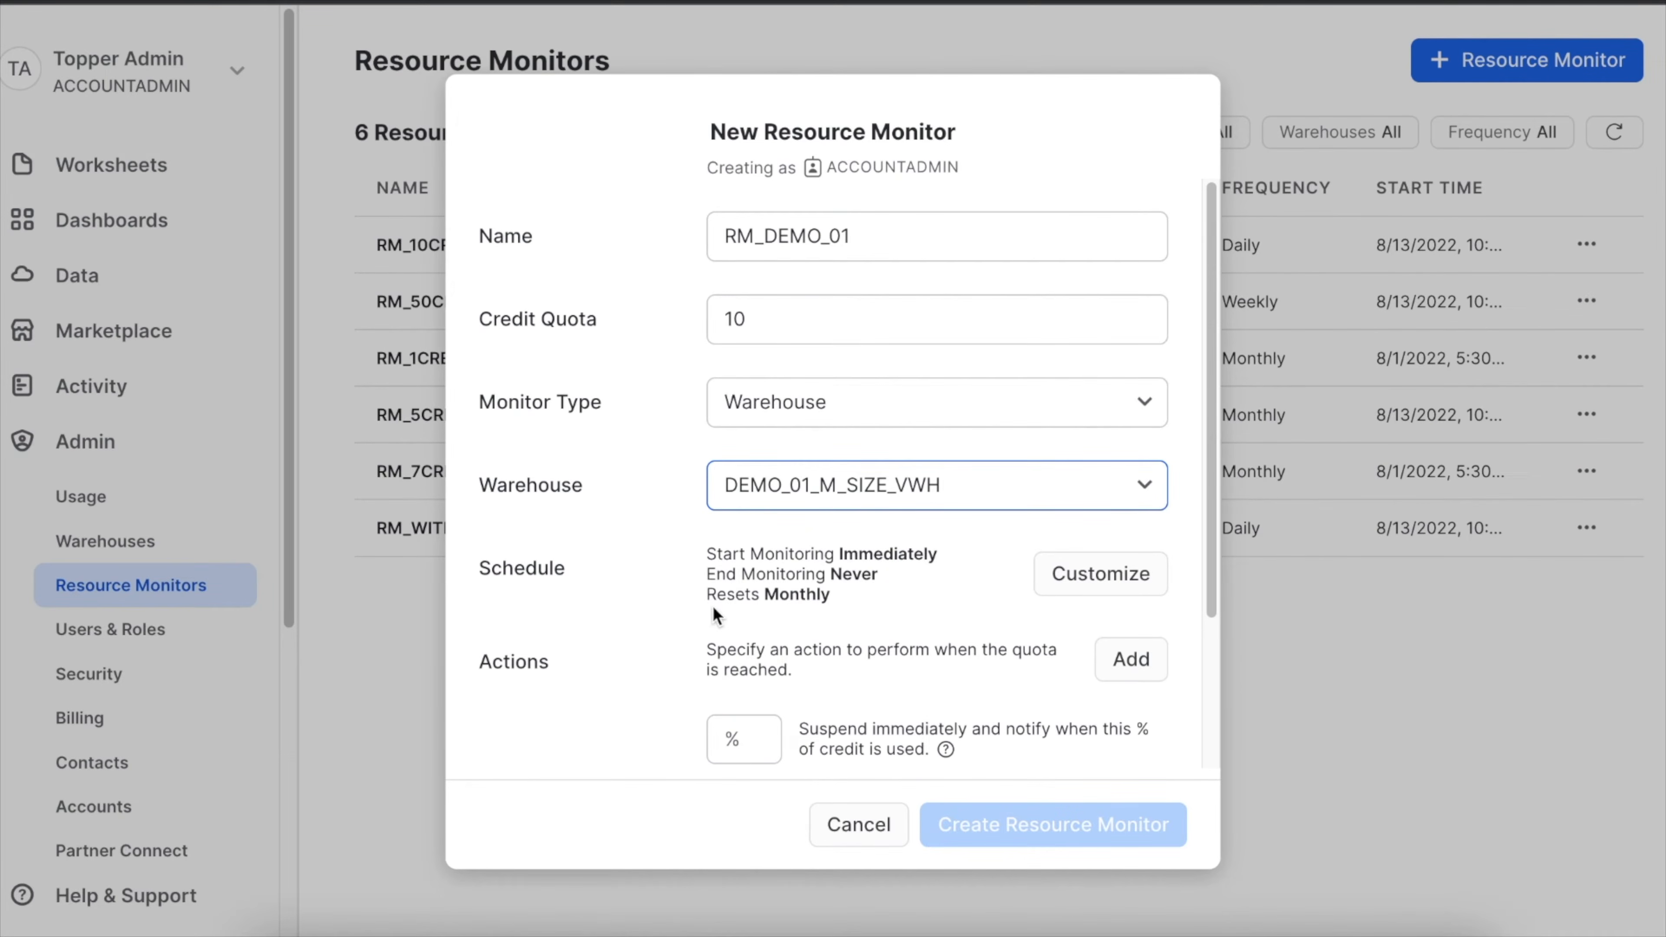
left_click(1107, 576)
left_click_drag(1209, 568, 1212, 686)
left_click(826, 720)
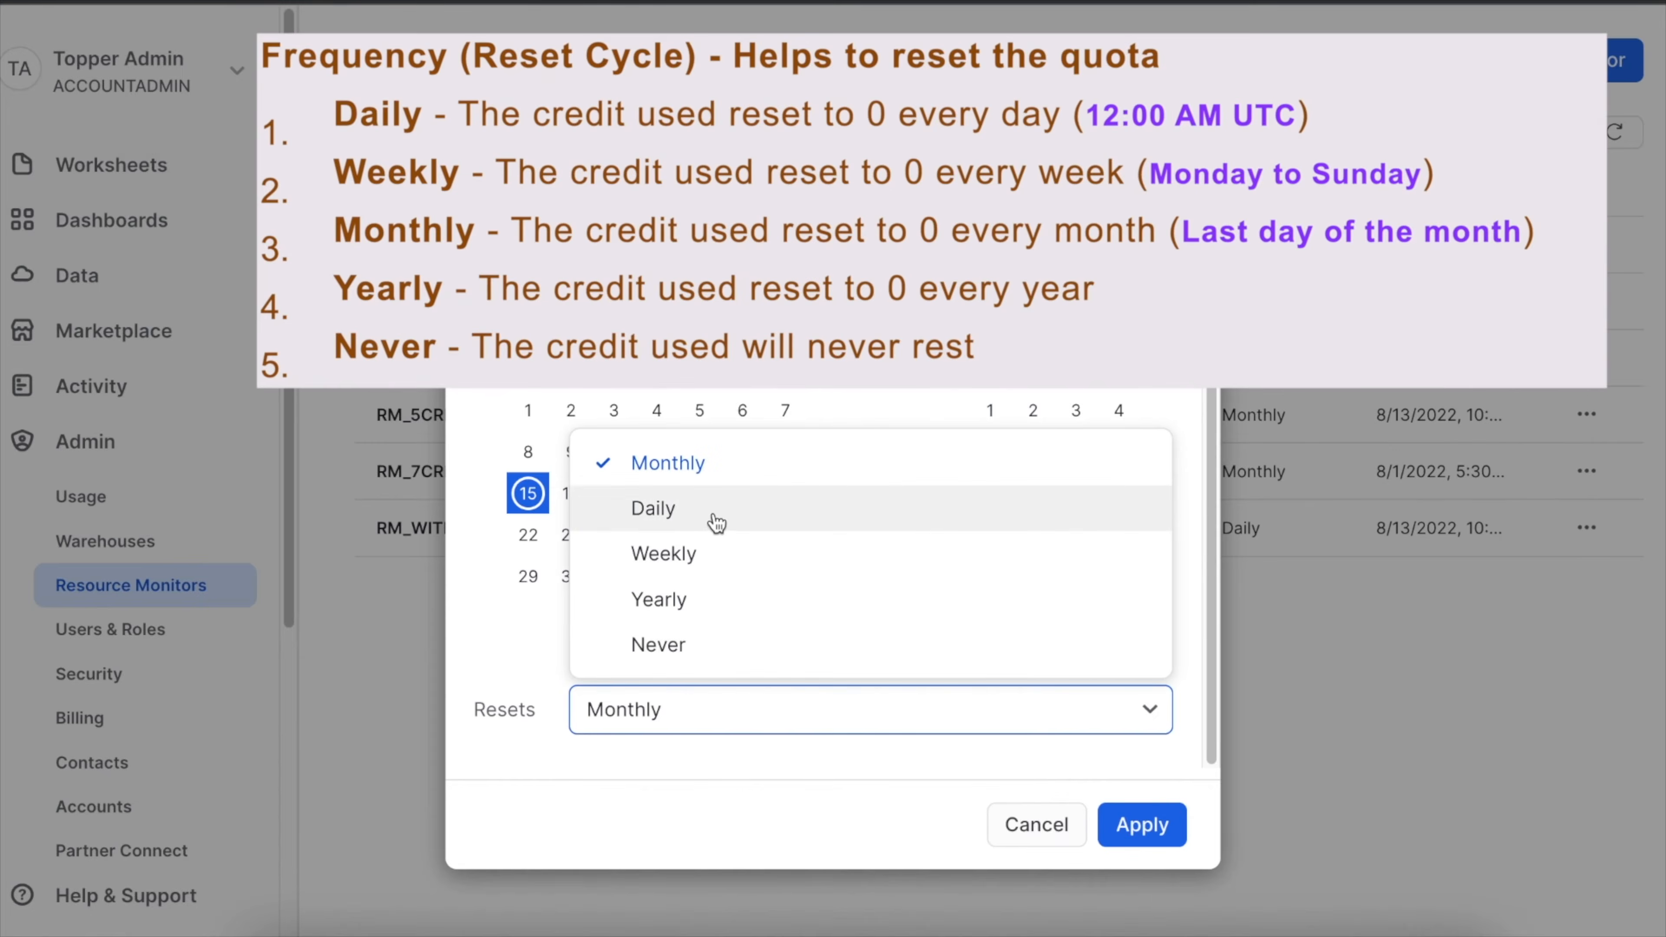
left_click(716, 521)
Try the Weekly, Yearly and Never reset frequencies for the schedule and return it to Daily.
left_click(672, 725)
left_click(679, 552)
left_click(642, 719)
left_click(651, 597)
left_click(641, 725)
left_click(652, 642)
left_click(643, 725)
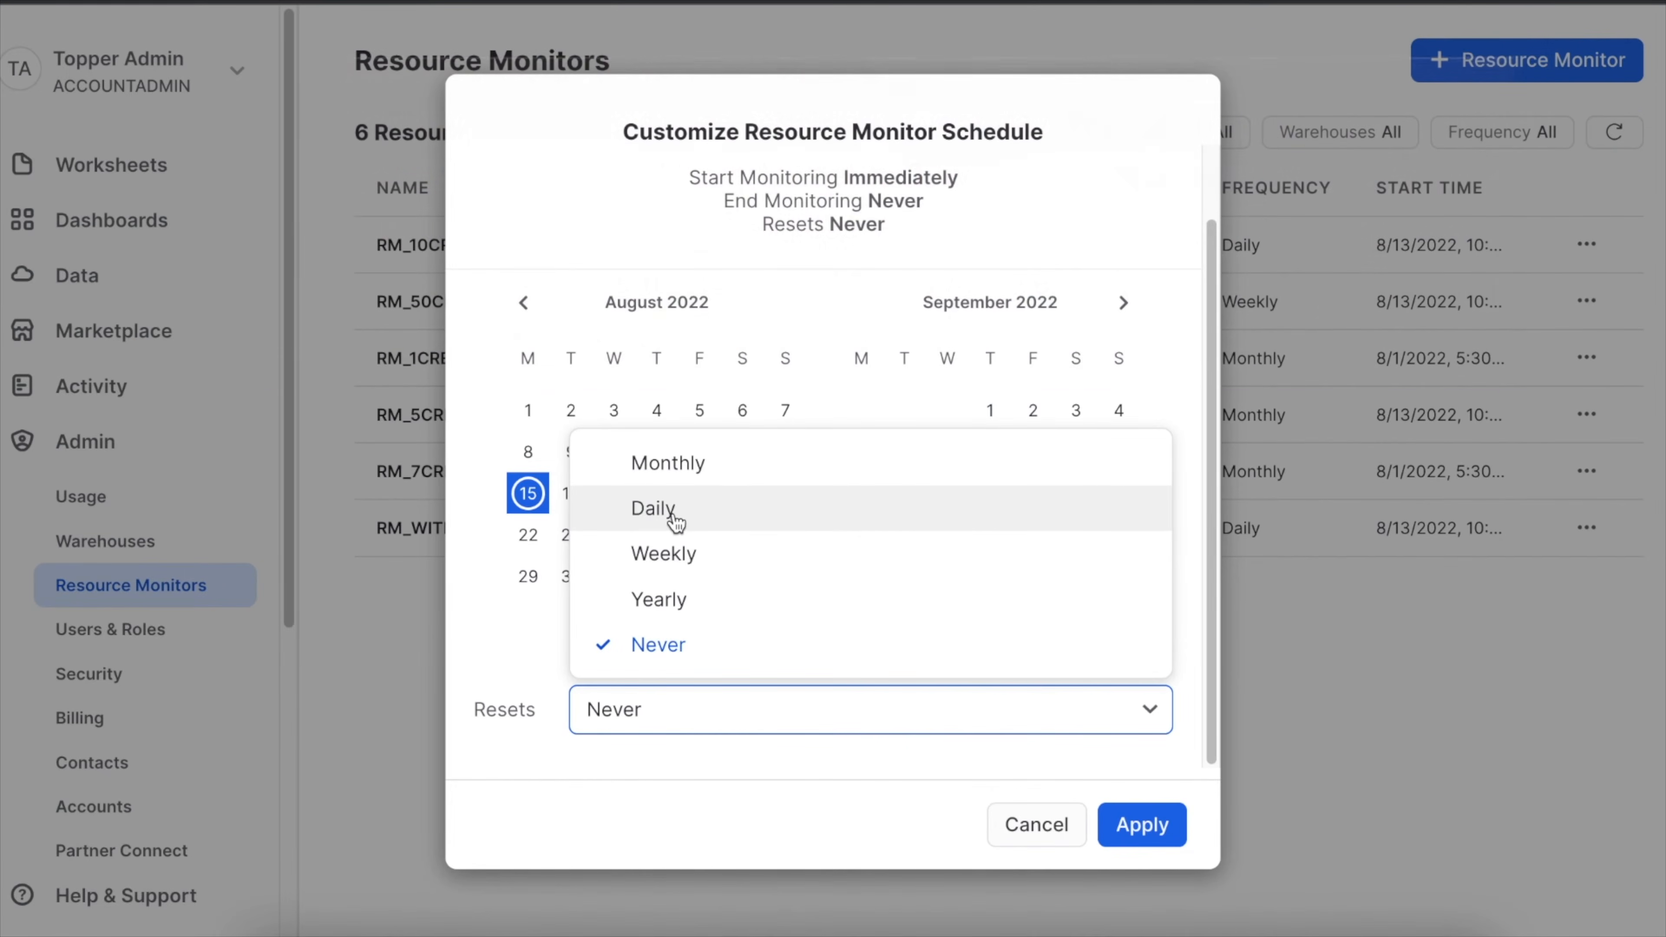
left_click(674, 518)
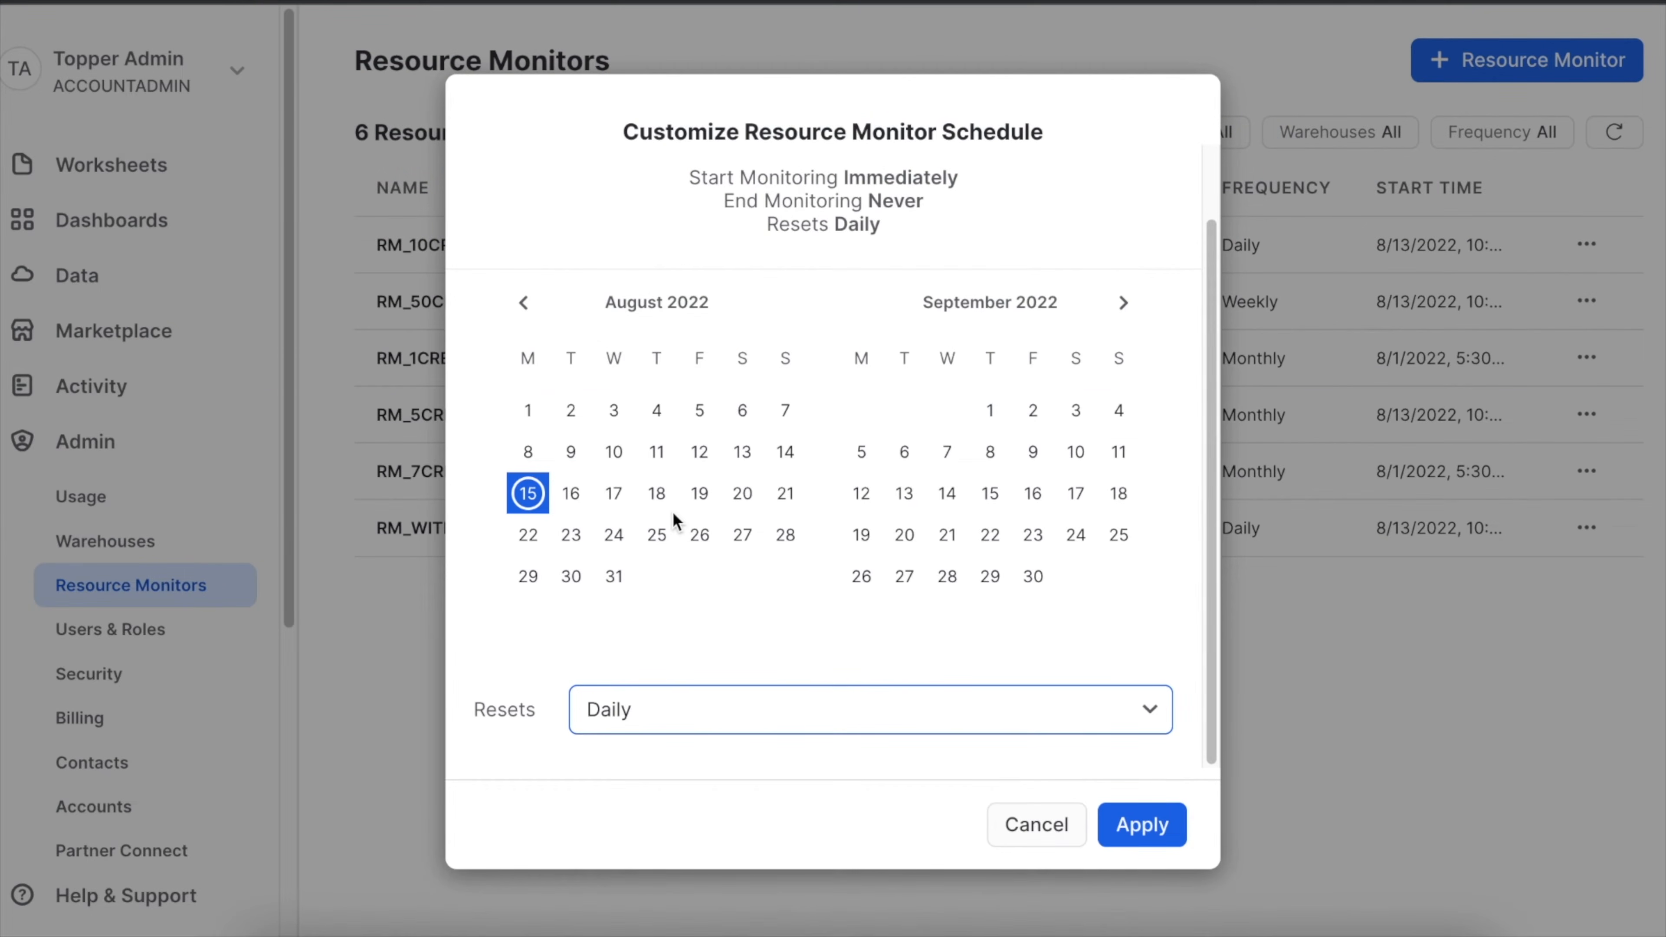
Try the custom start date, custom end date and range options with times, and return the schedule to Immediately.
scroll(1039, 515, "up", 2)
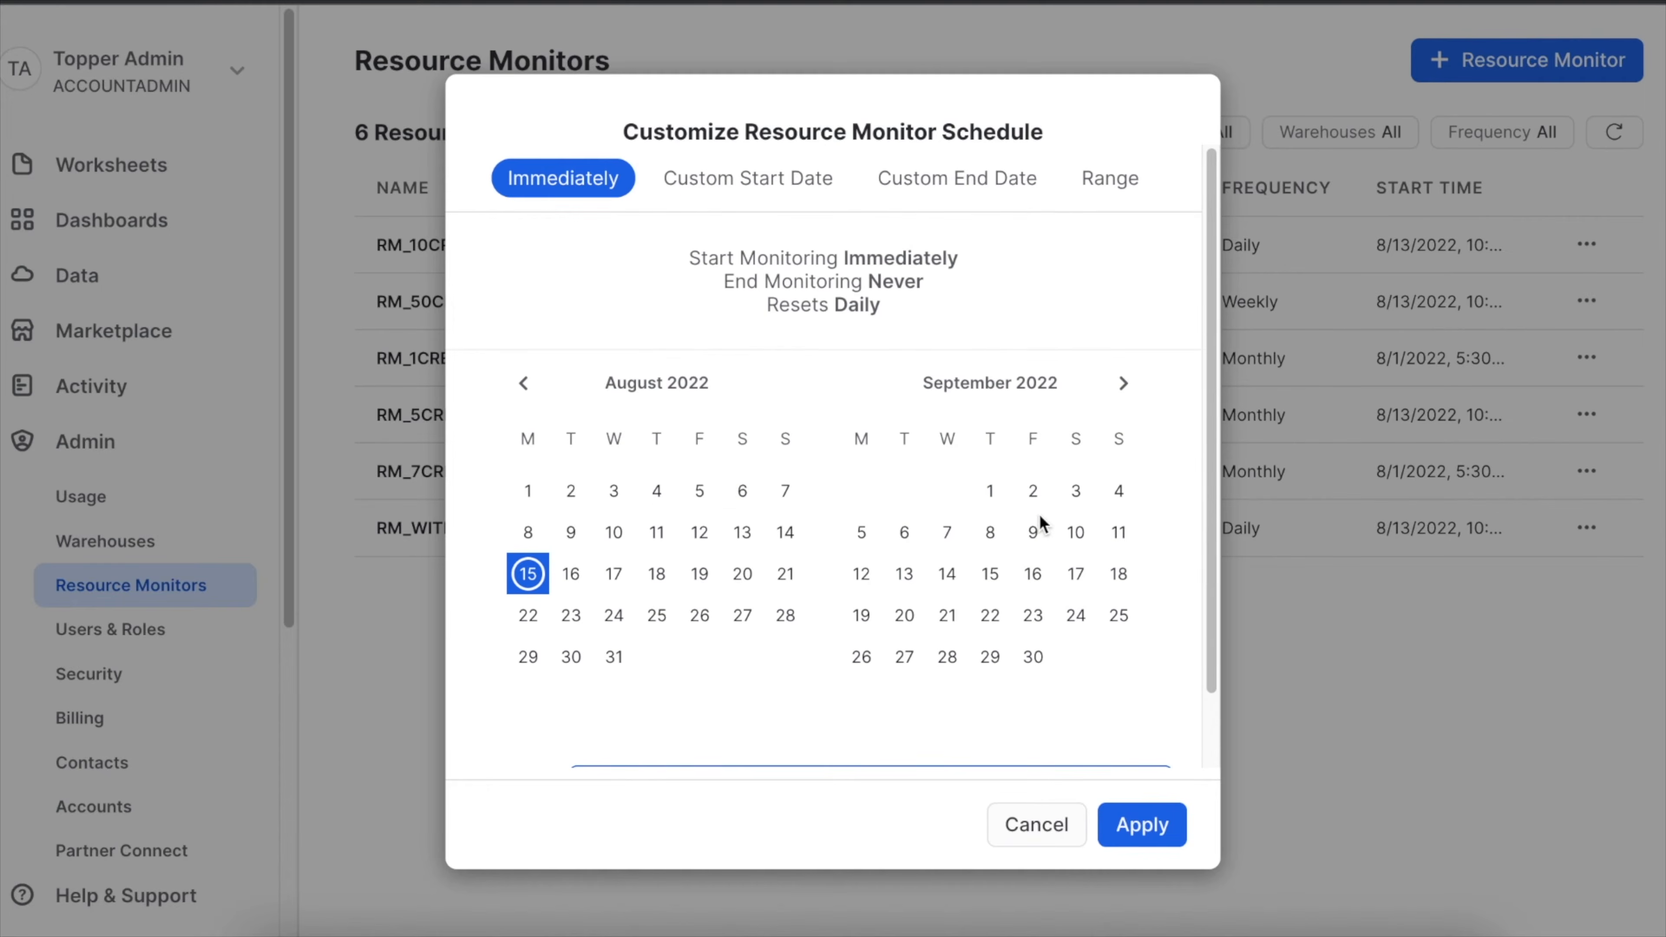
left_click(728, 192)
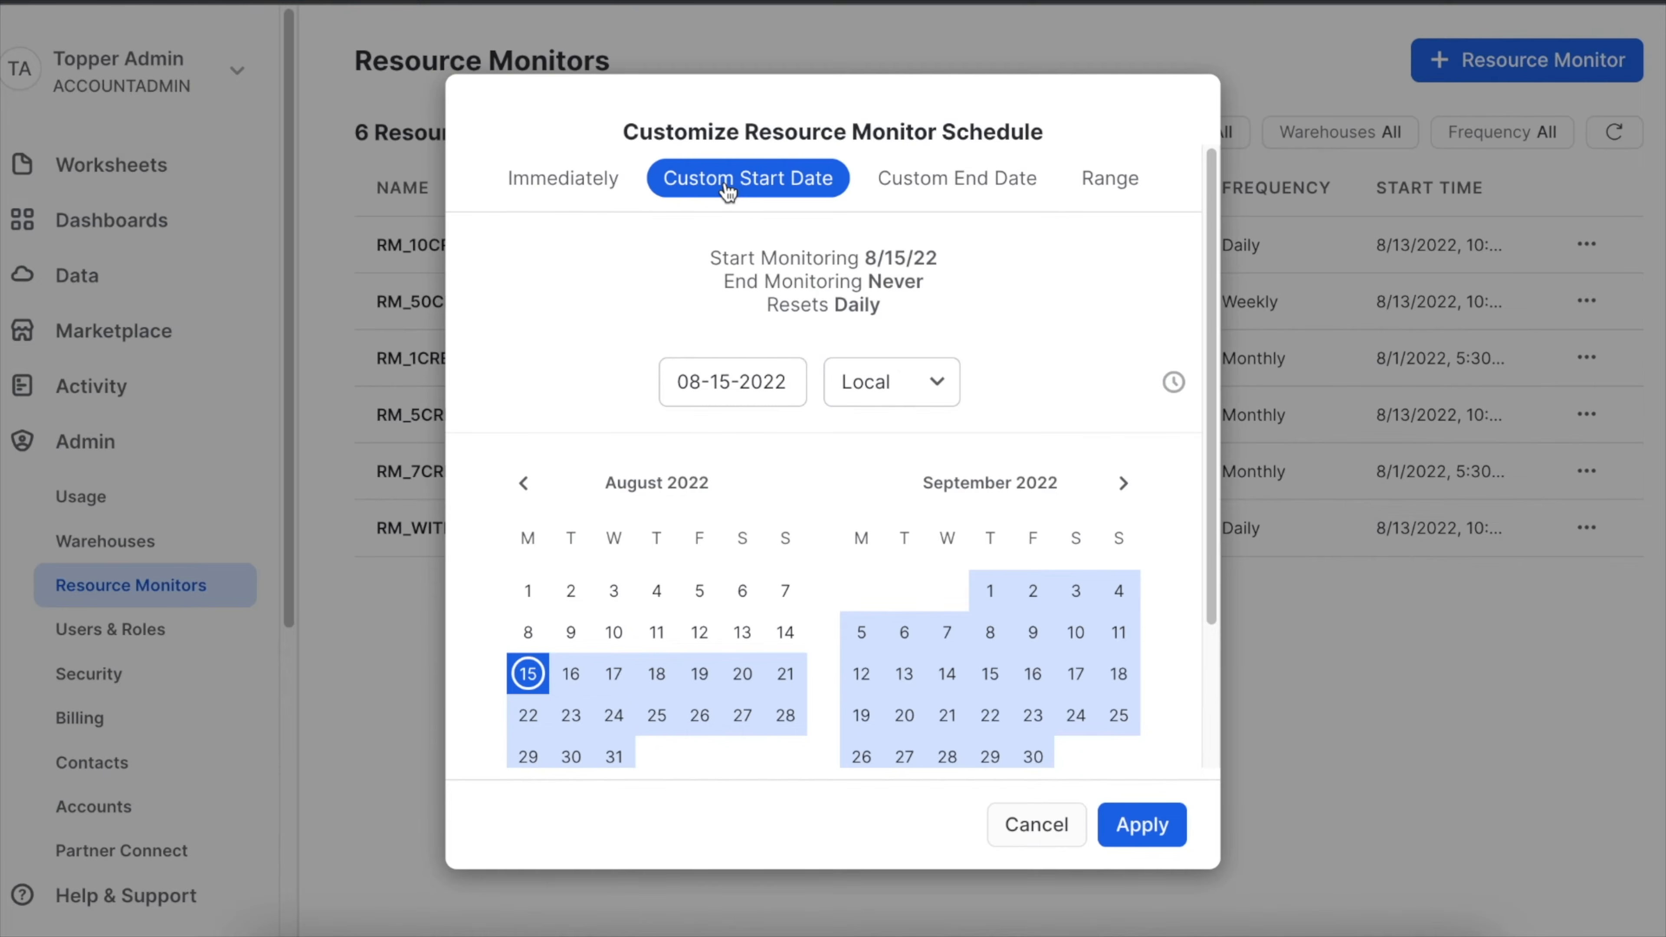
left_click(948, 195)
left_click(1125, 192)
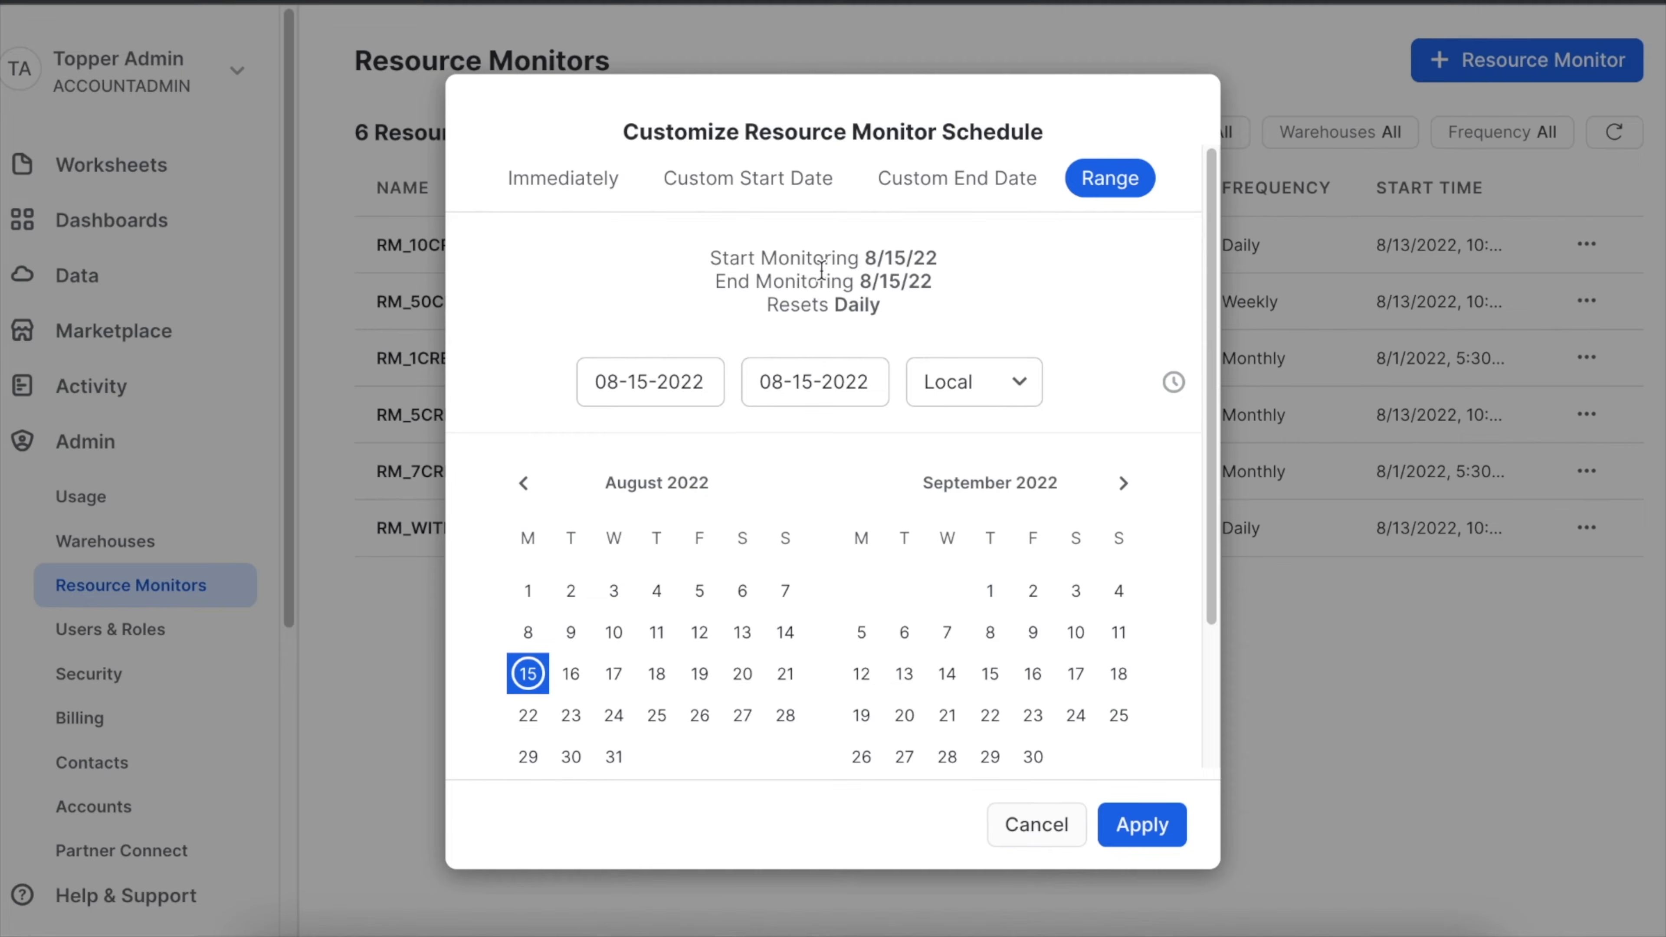
left_click(844, 384)
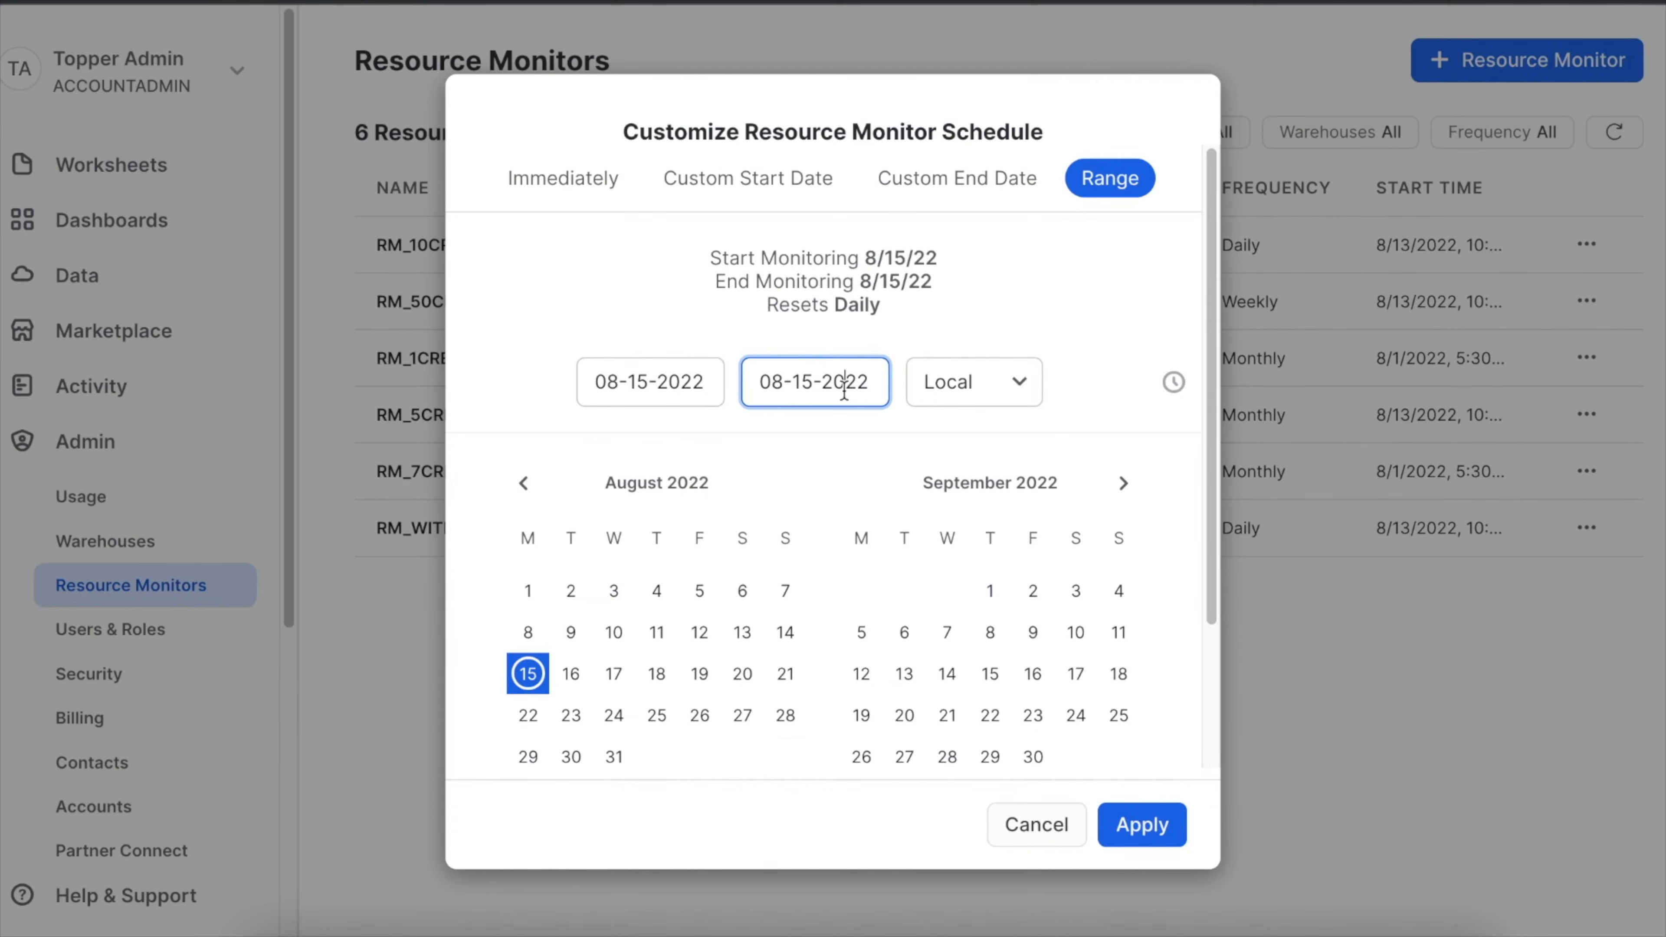
left_click(1172, 384)
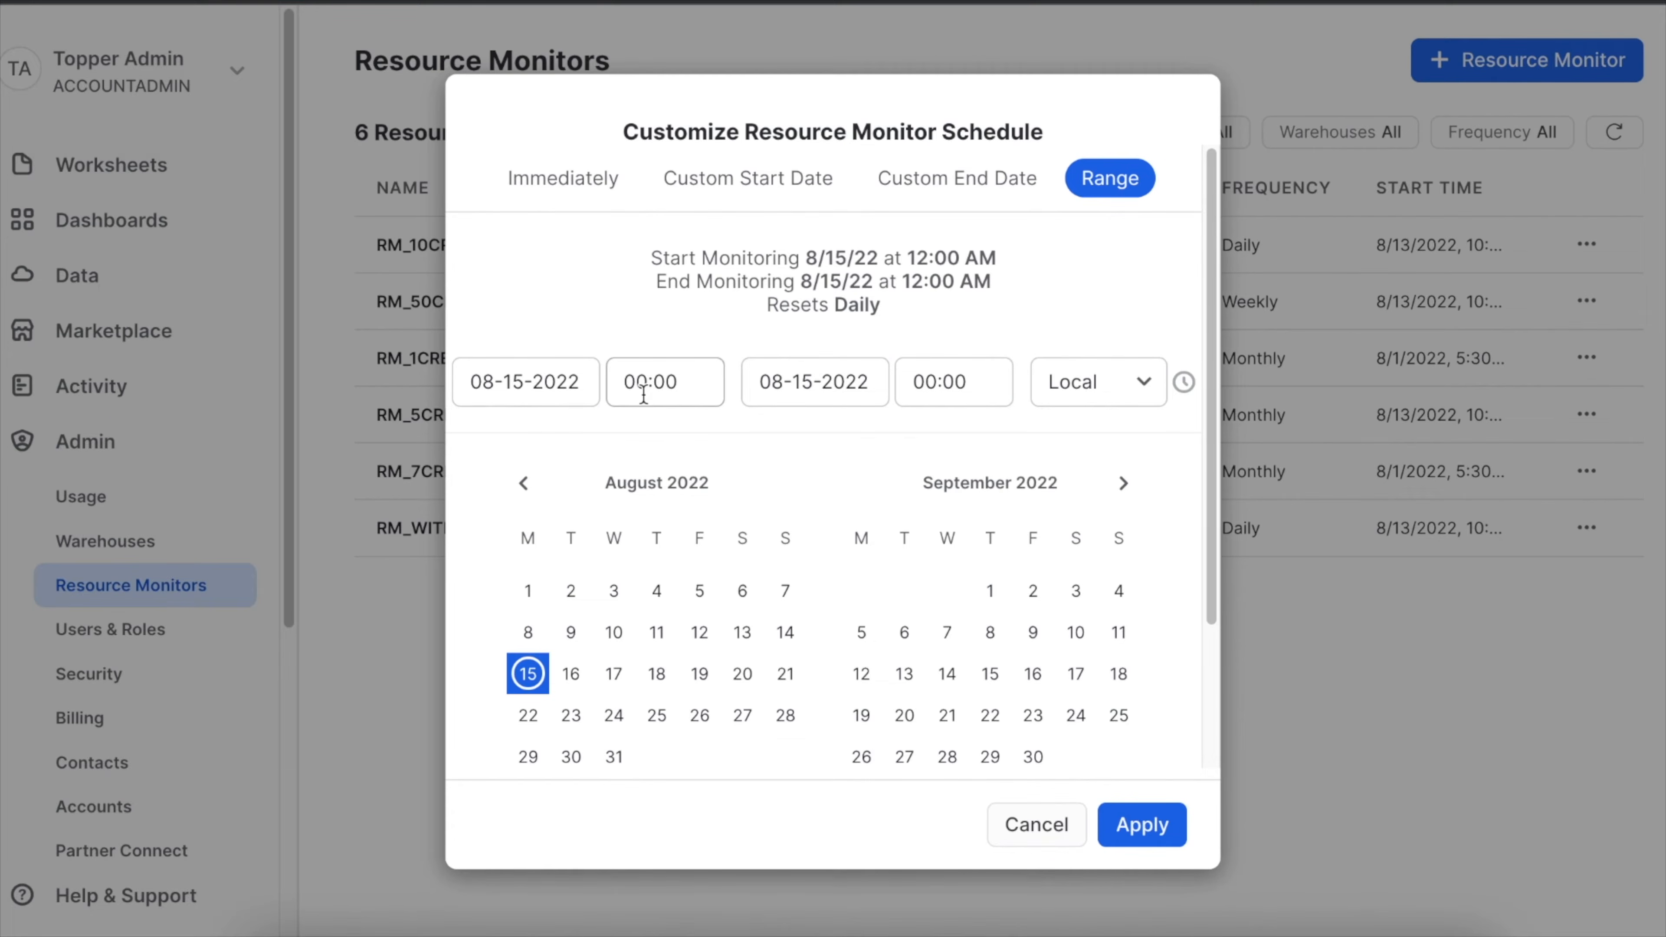
left_click(577, 191)
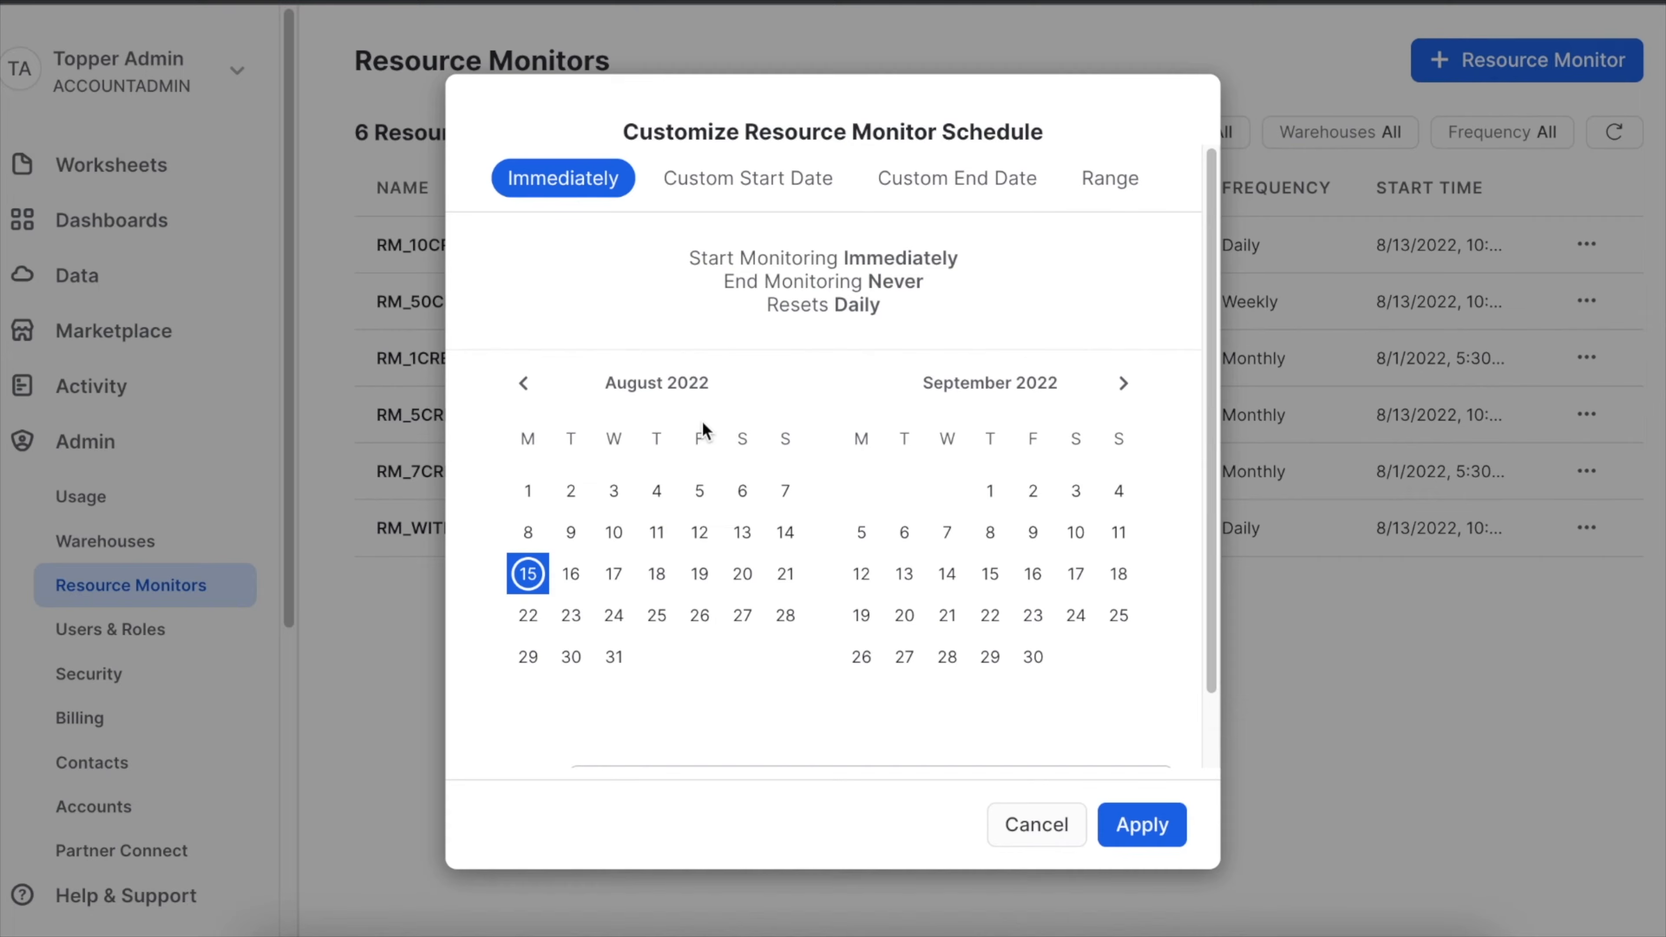
Apply the customized schedule and set the monitor to suspend immediately and notify at 100% of credit used.
scroll(982, 532, "down", 2)
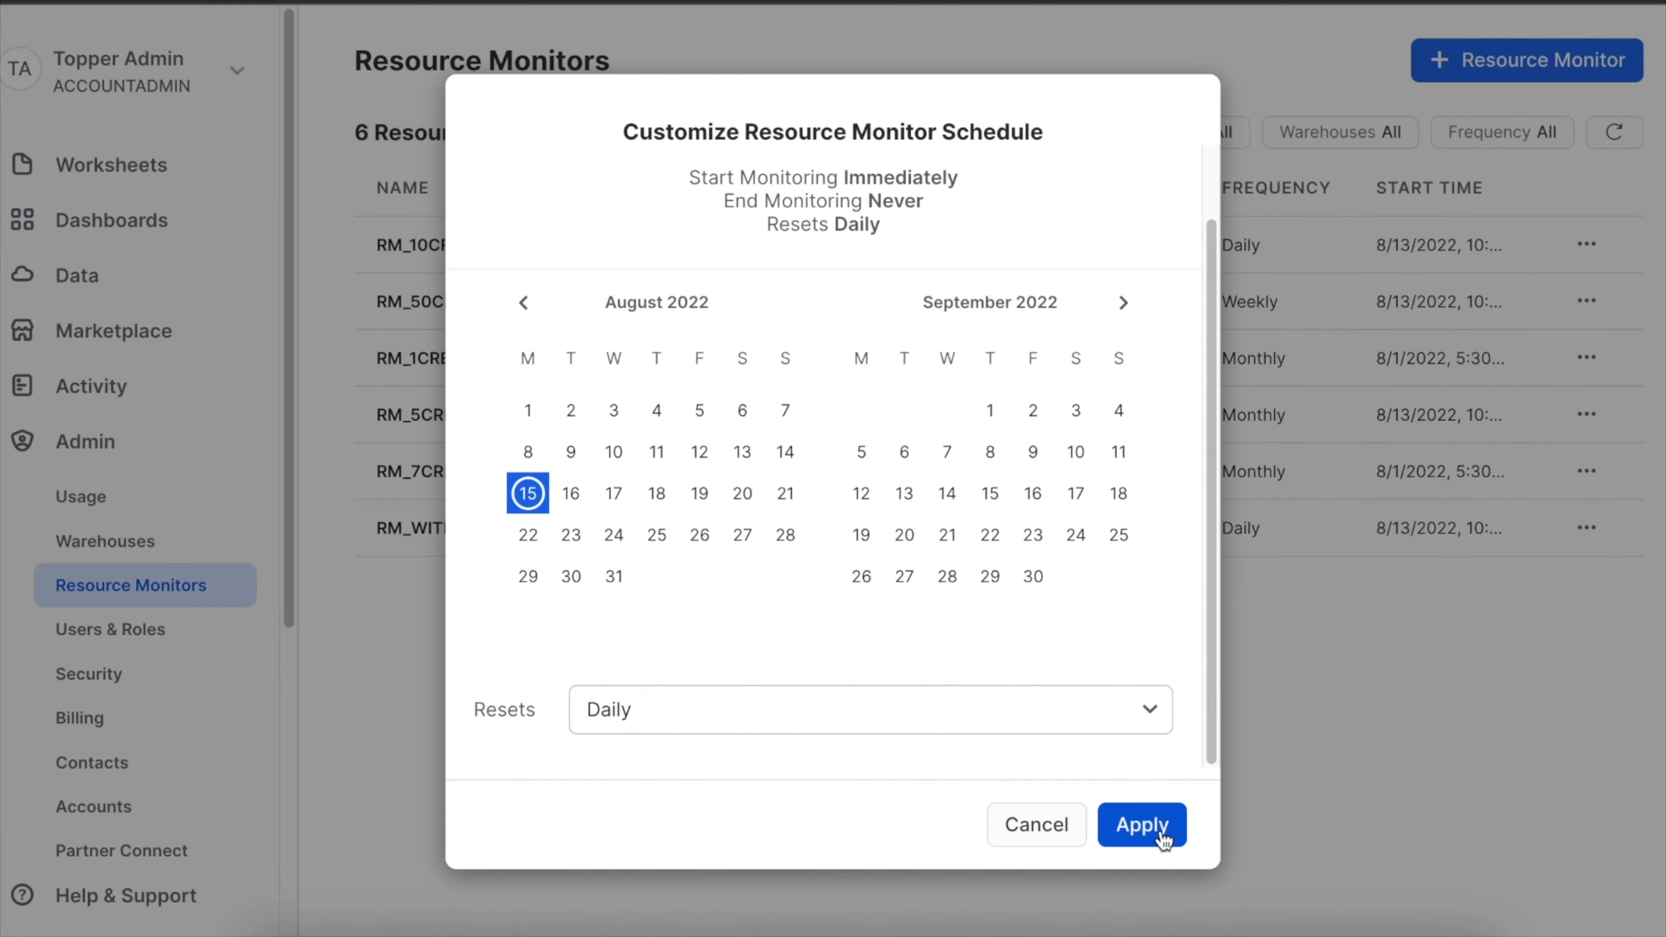
left_click(1149, 828)
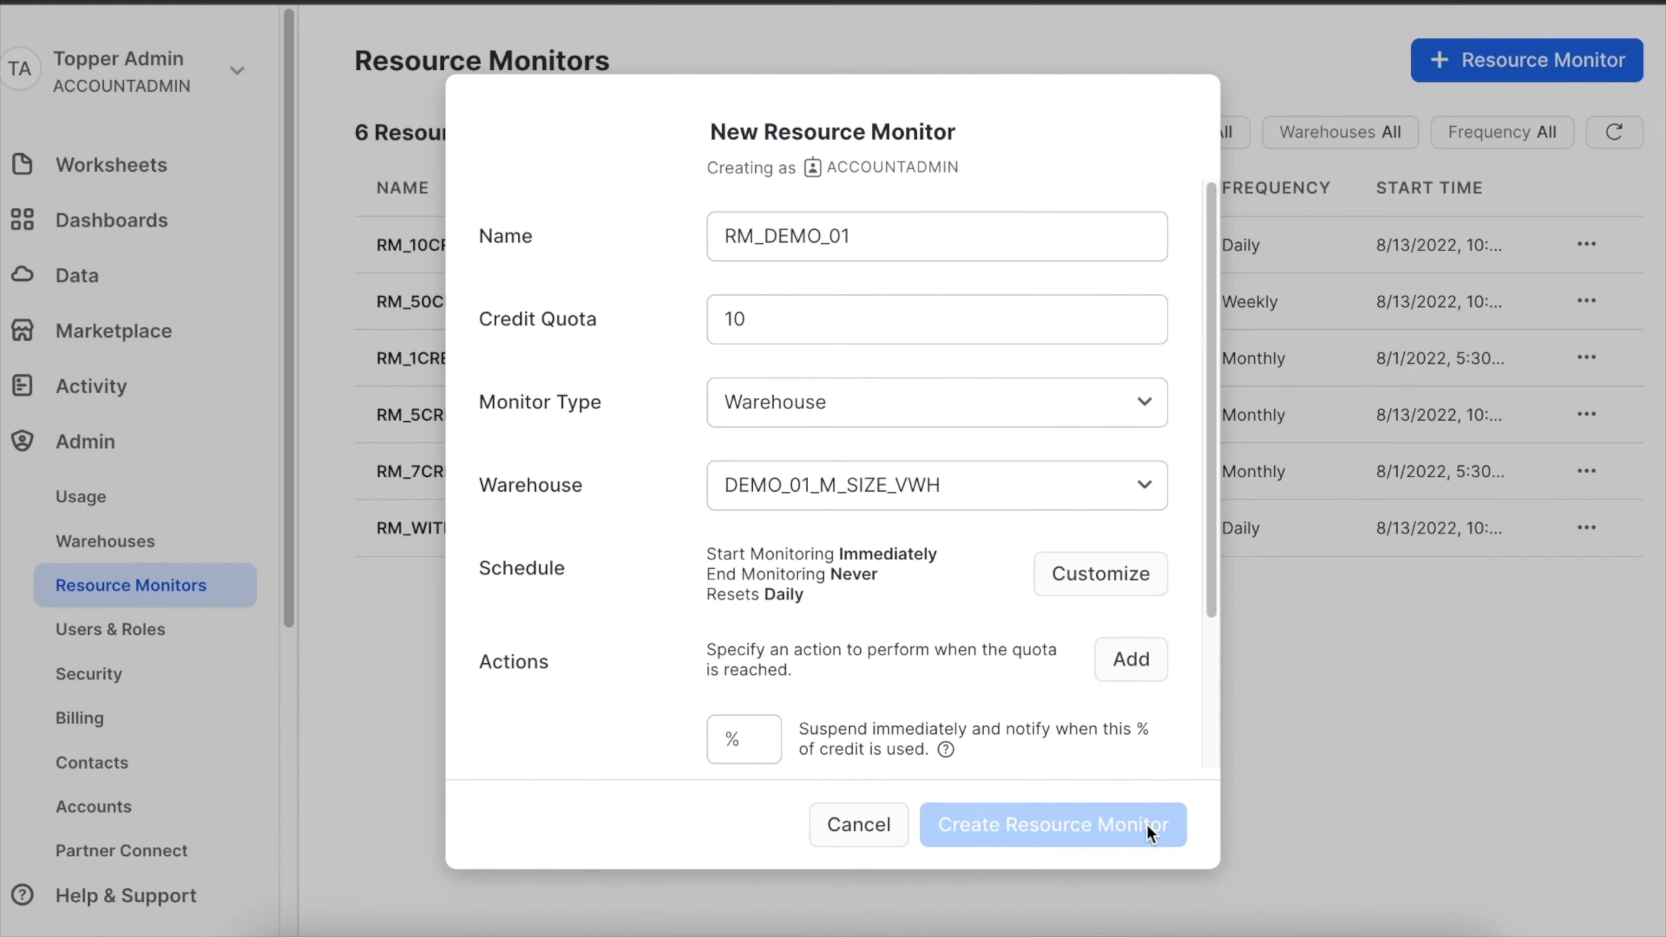
scroll(1108, 510, "down", 2)
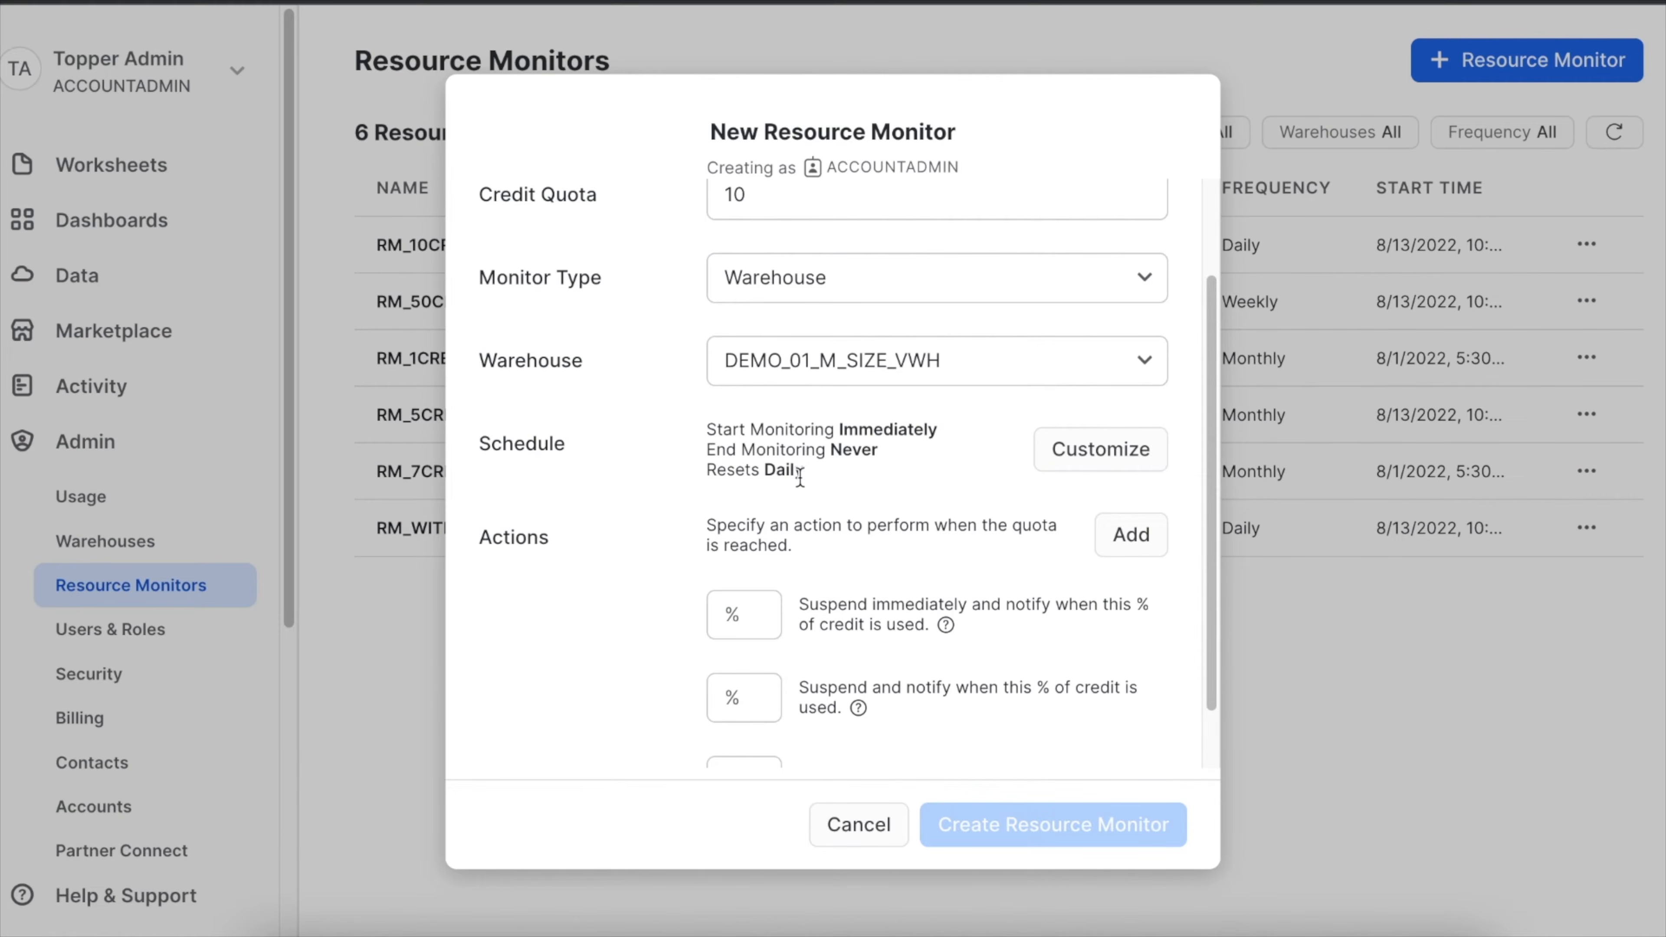
scroll(823, 483, "down", 2)
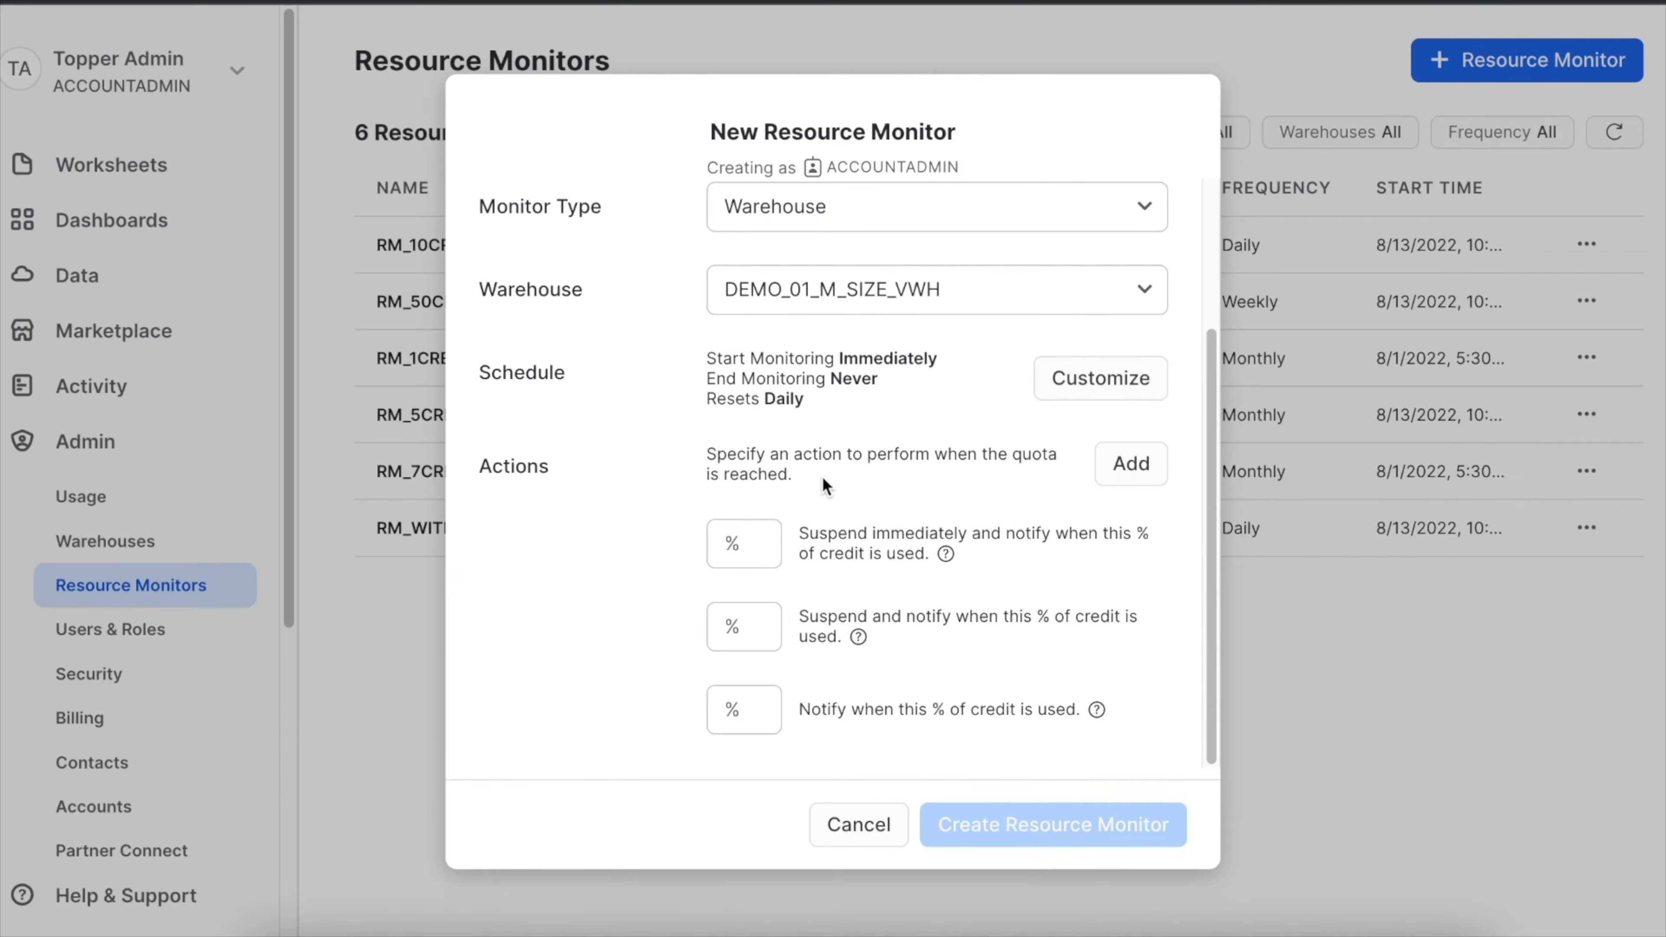
left_click(741, 543)
type("100")
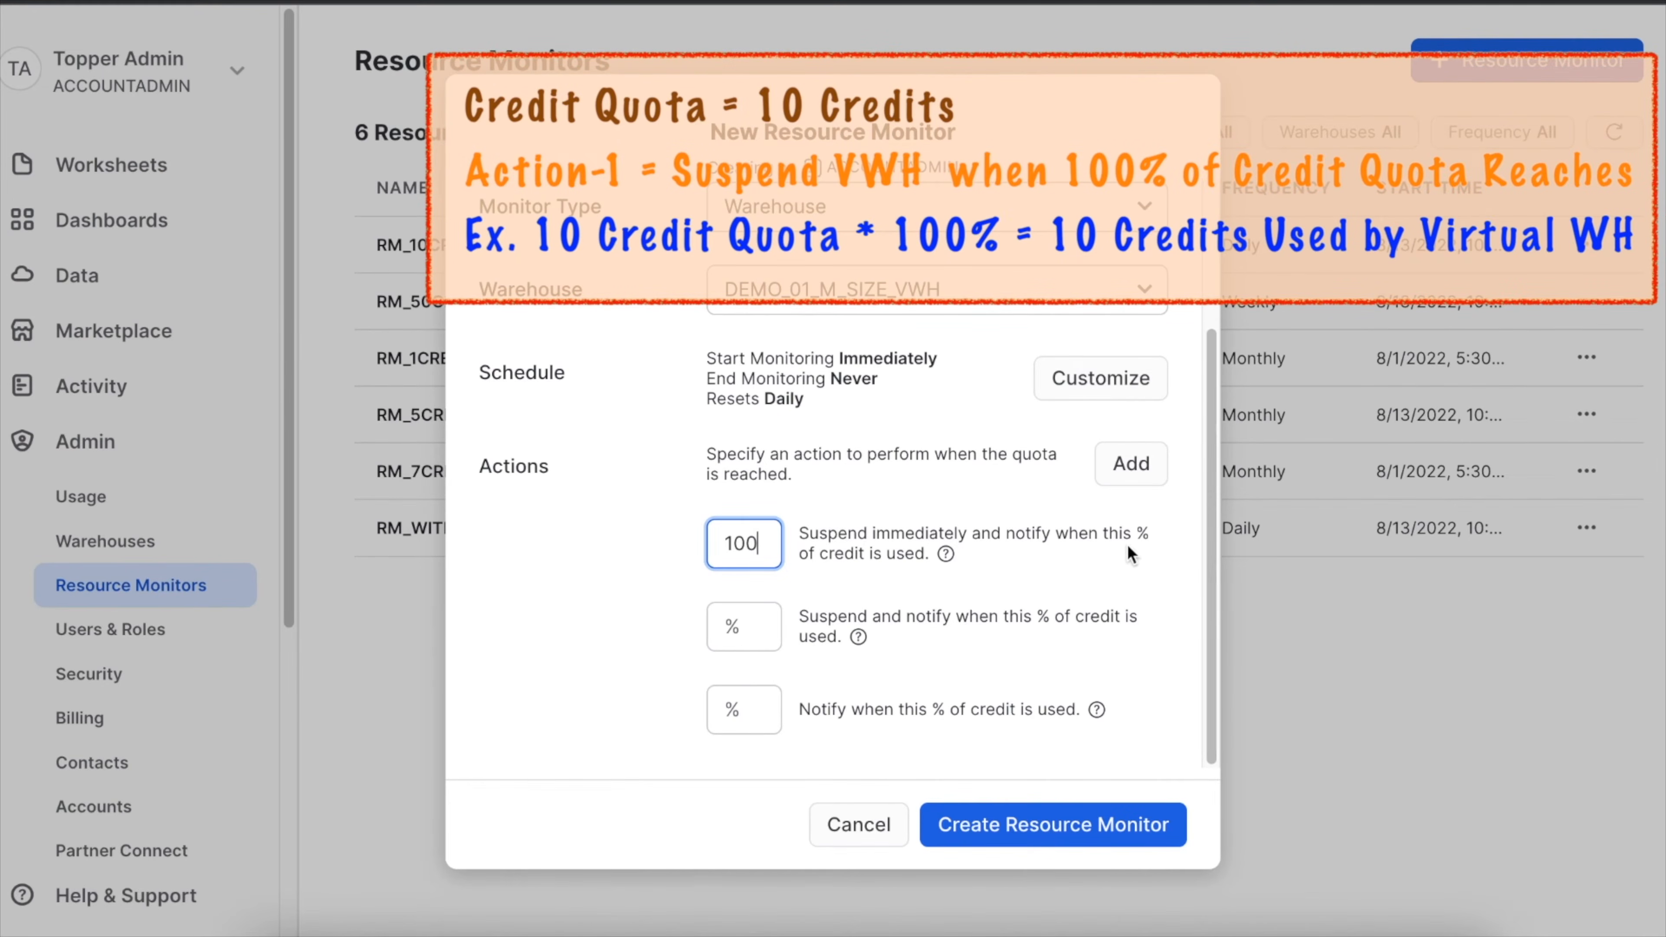
mouse_move(946, 557)
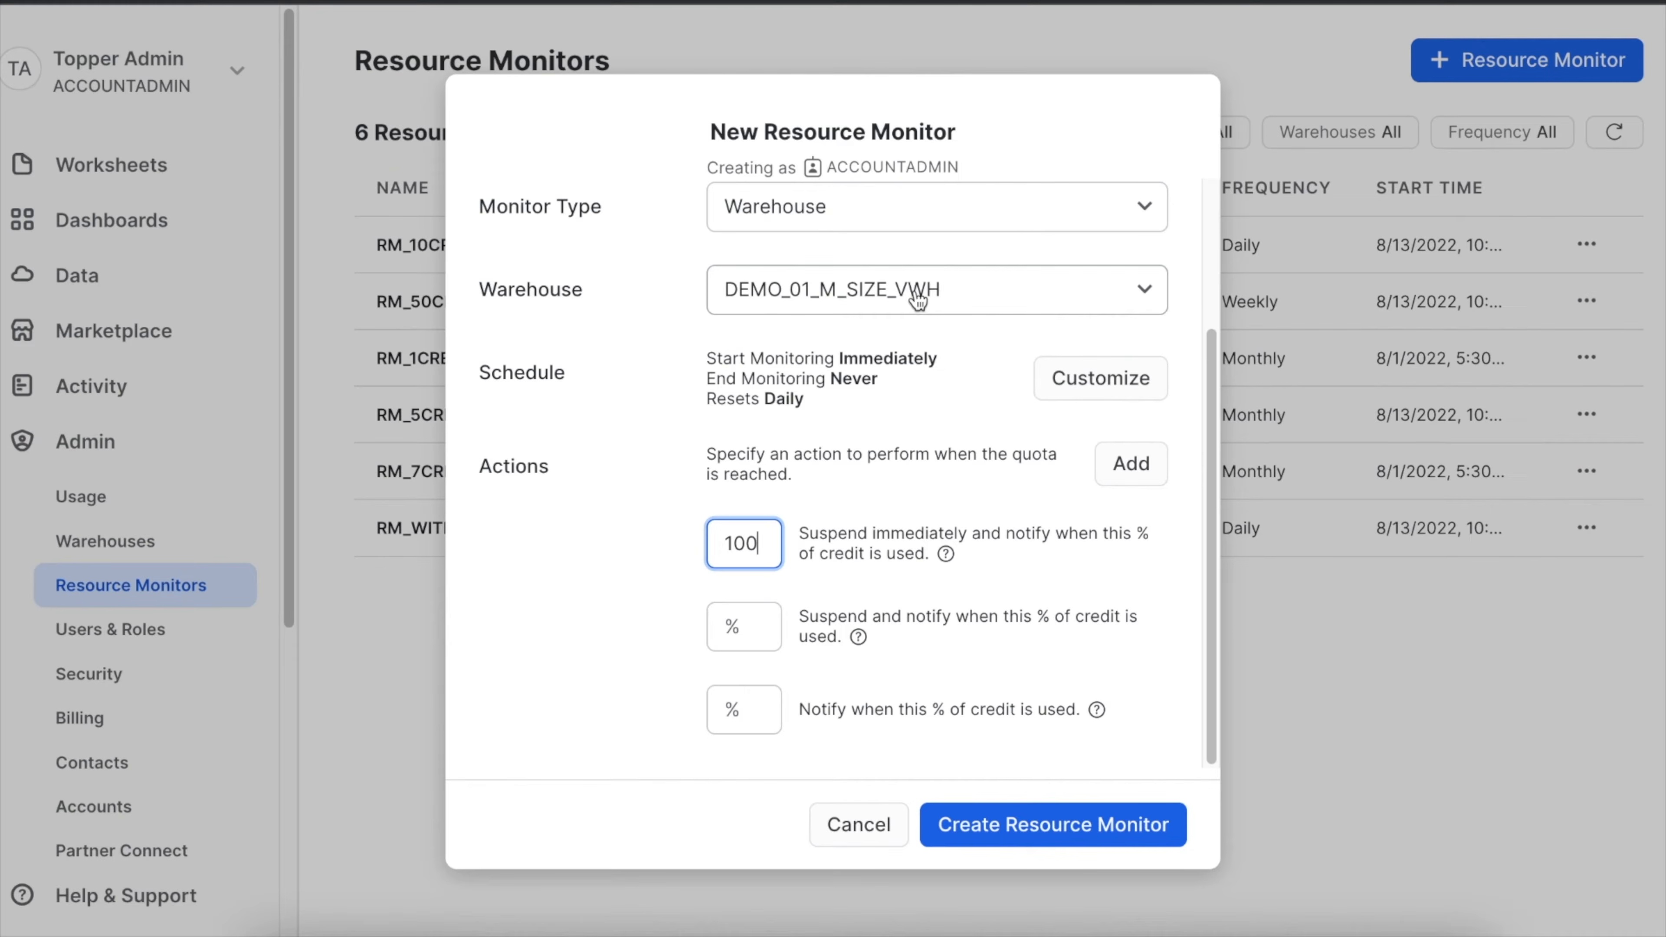
Set the suspend-and-notify action to 90% and the notify-only action to 85% of credit used.
left_click(731, 626)
type("90")
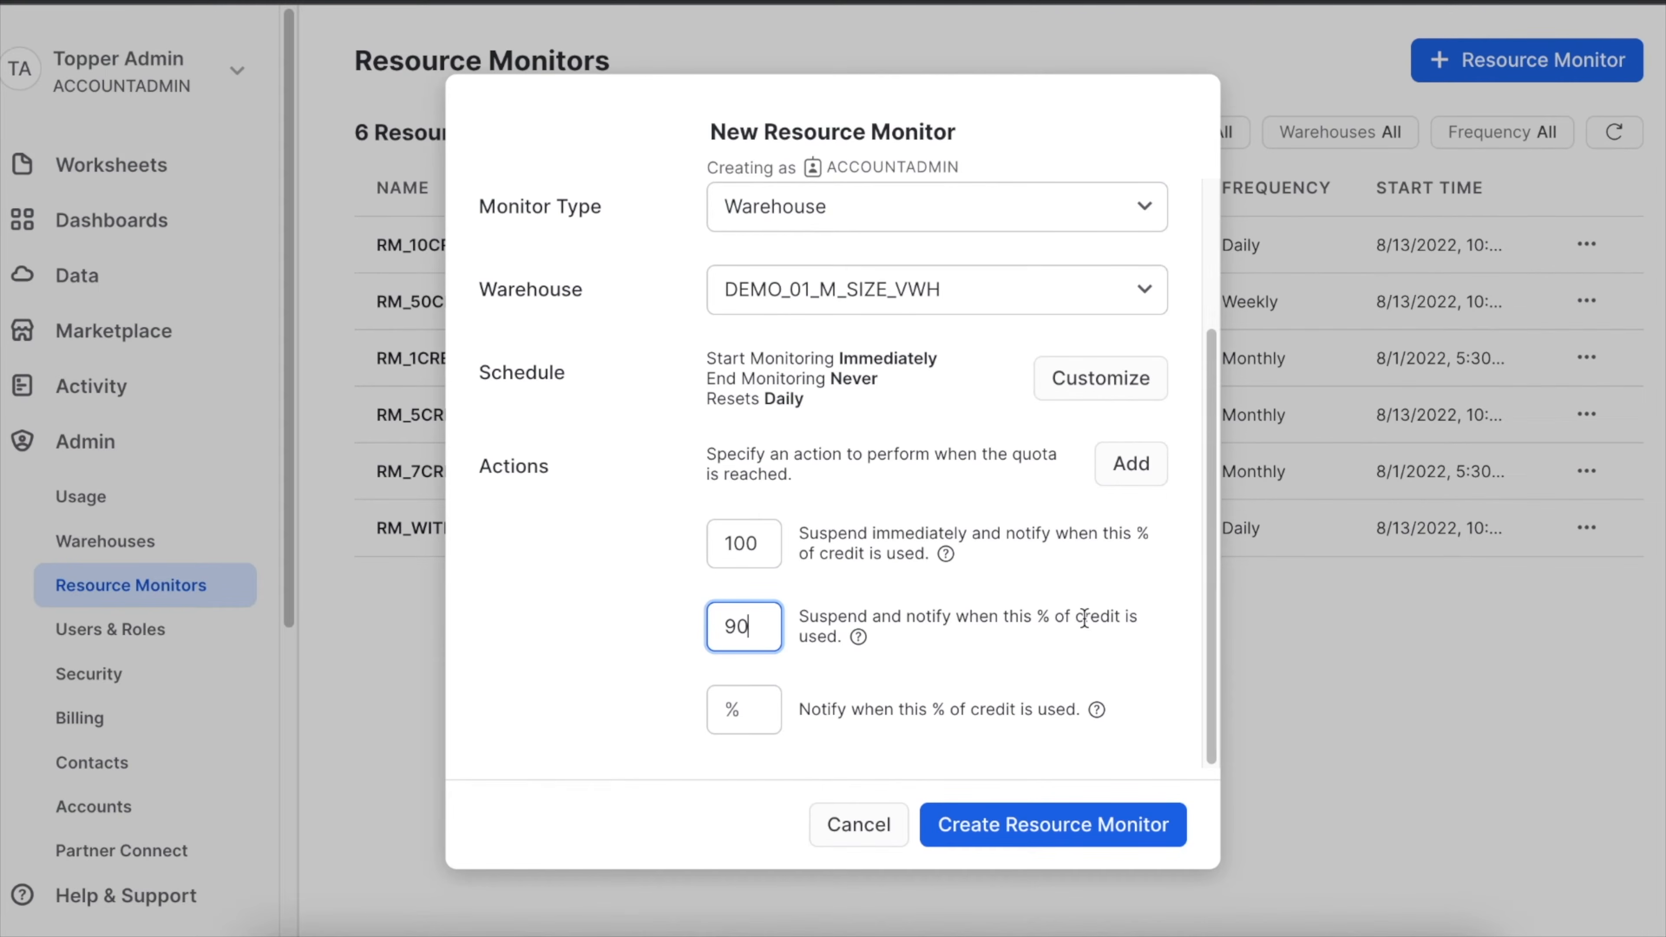
mouse_move(859, 638)
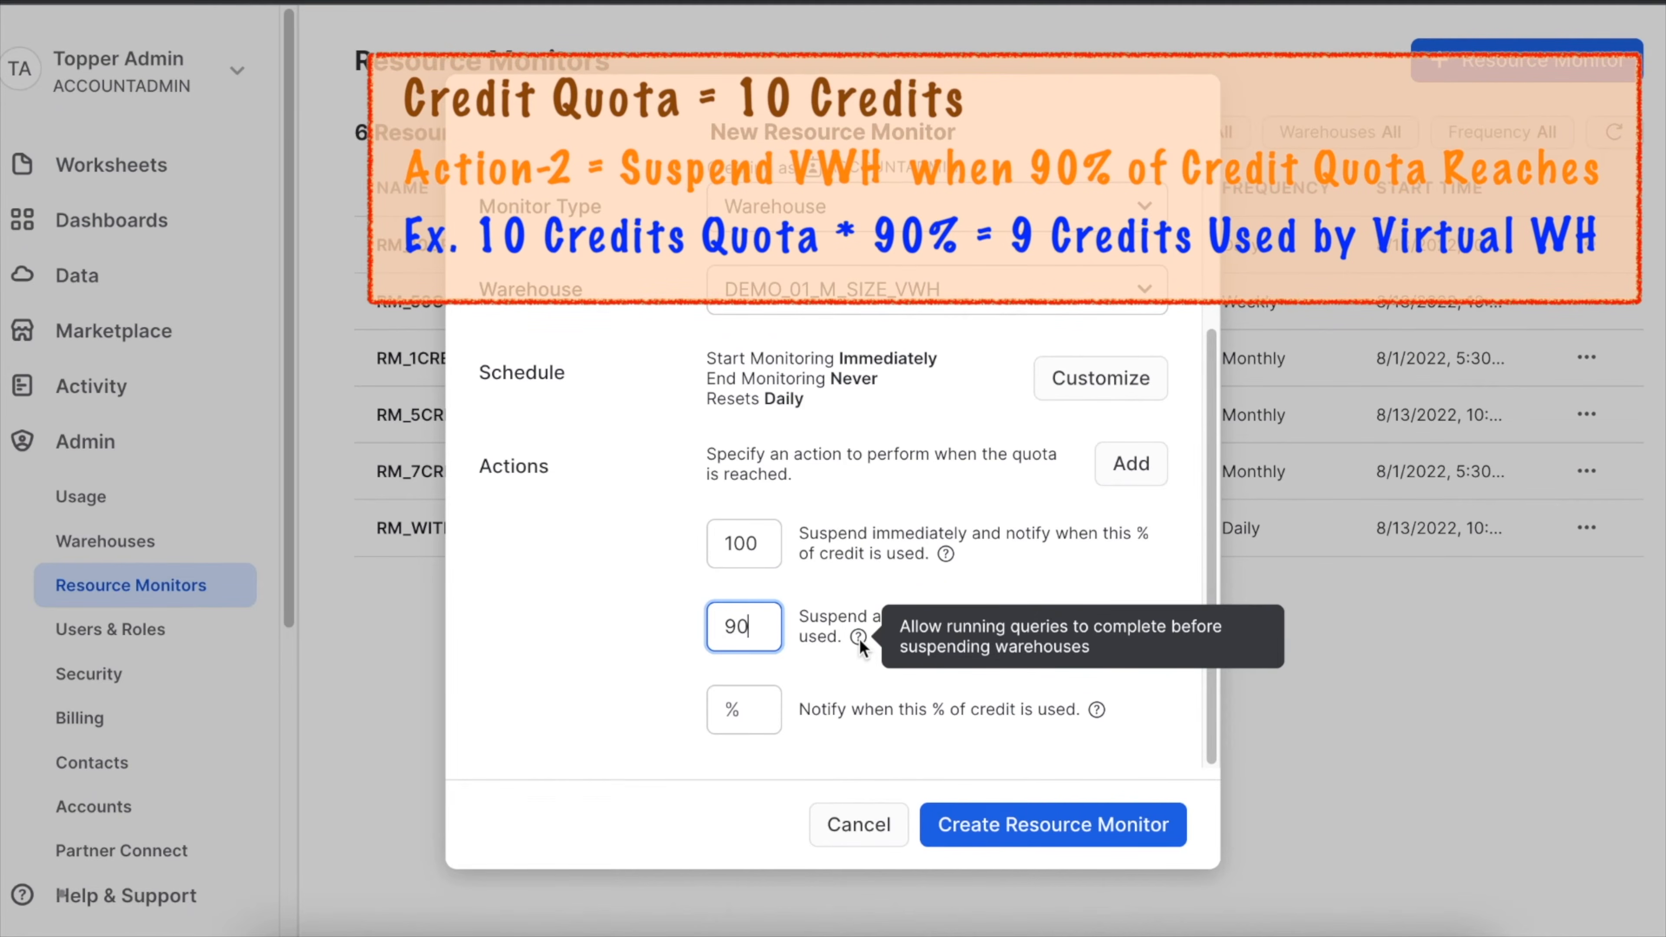
left_click(743, 708)
type("85")
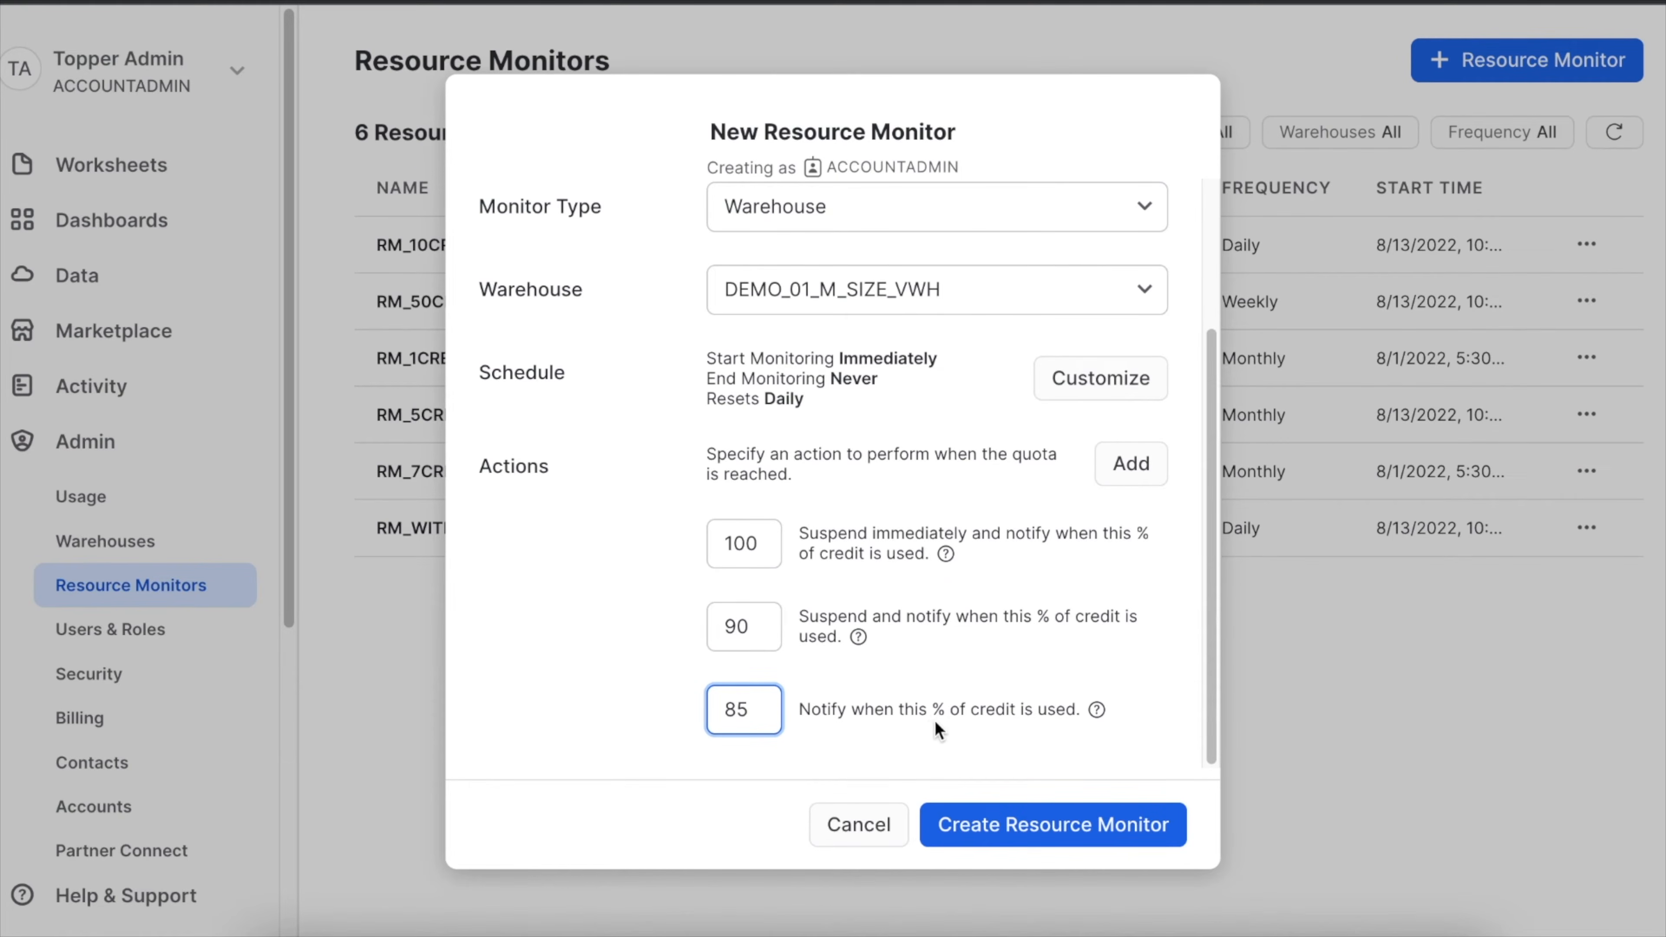
Add four more notification actions at 80%, 75%, 70% and 65% of credit used.
left_click(1131, 464)
left_click(1132, 464)
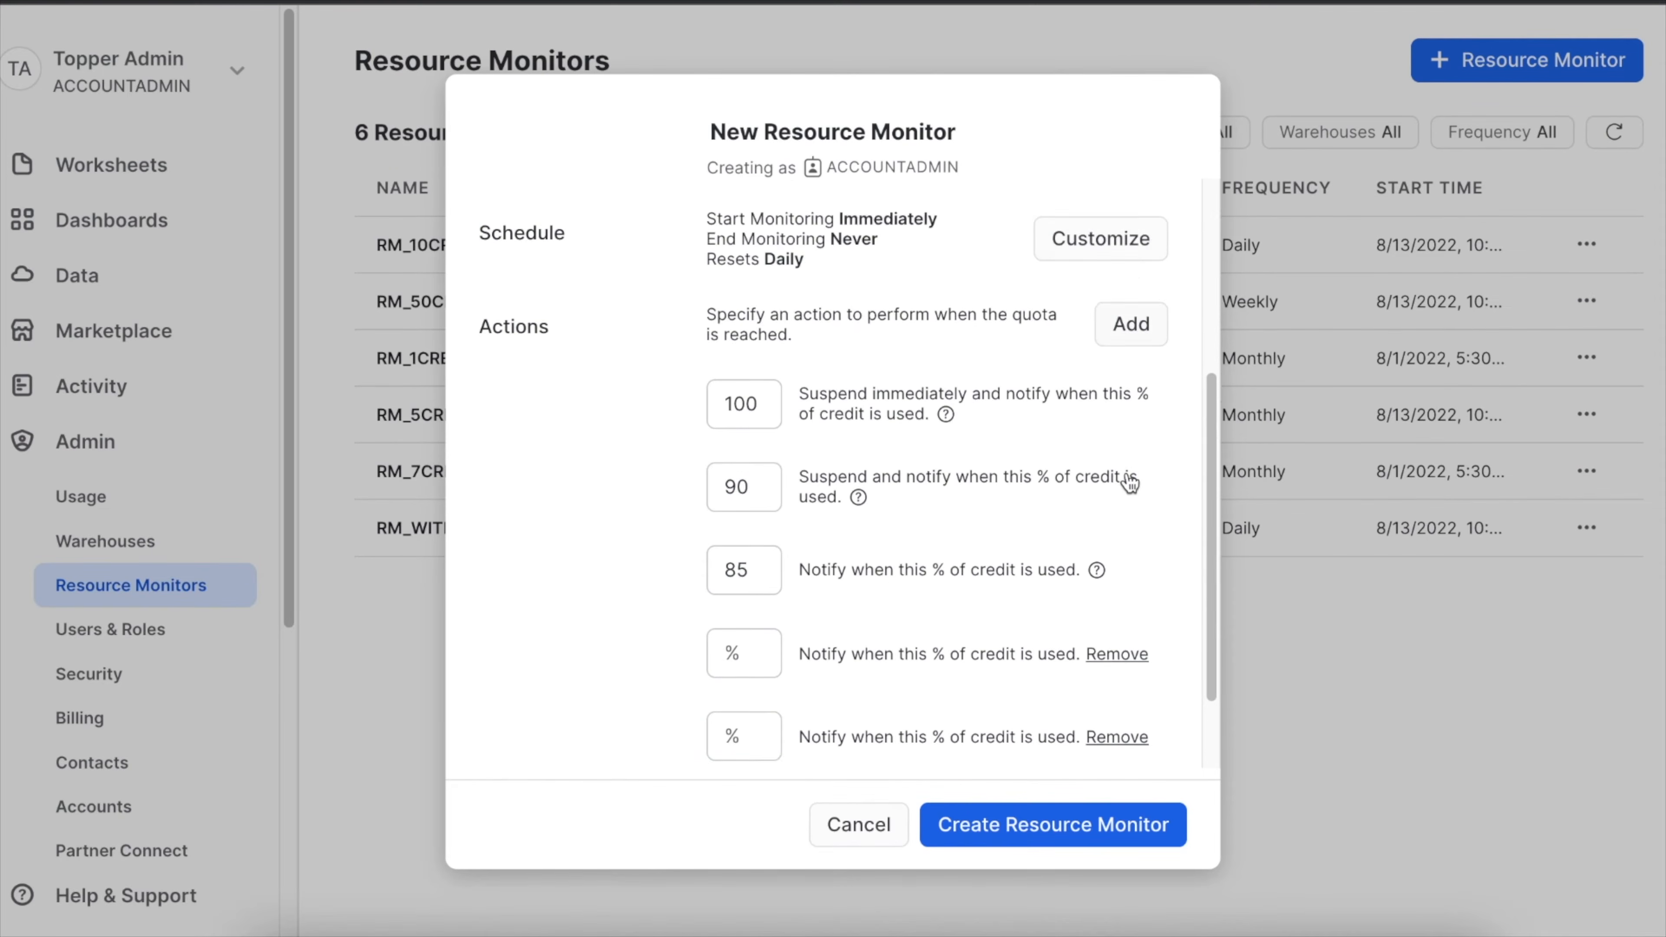
left_click(1129, 256)
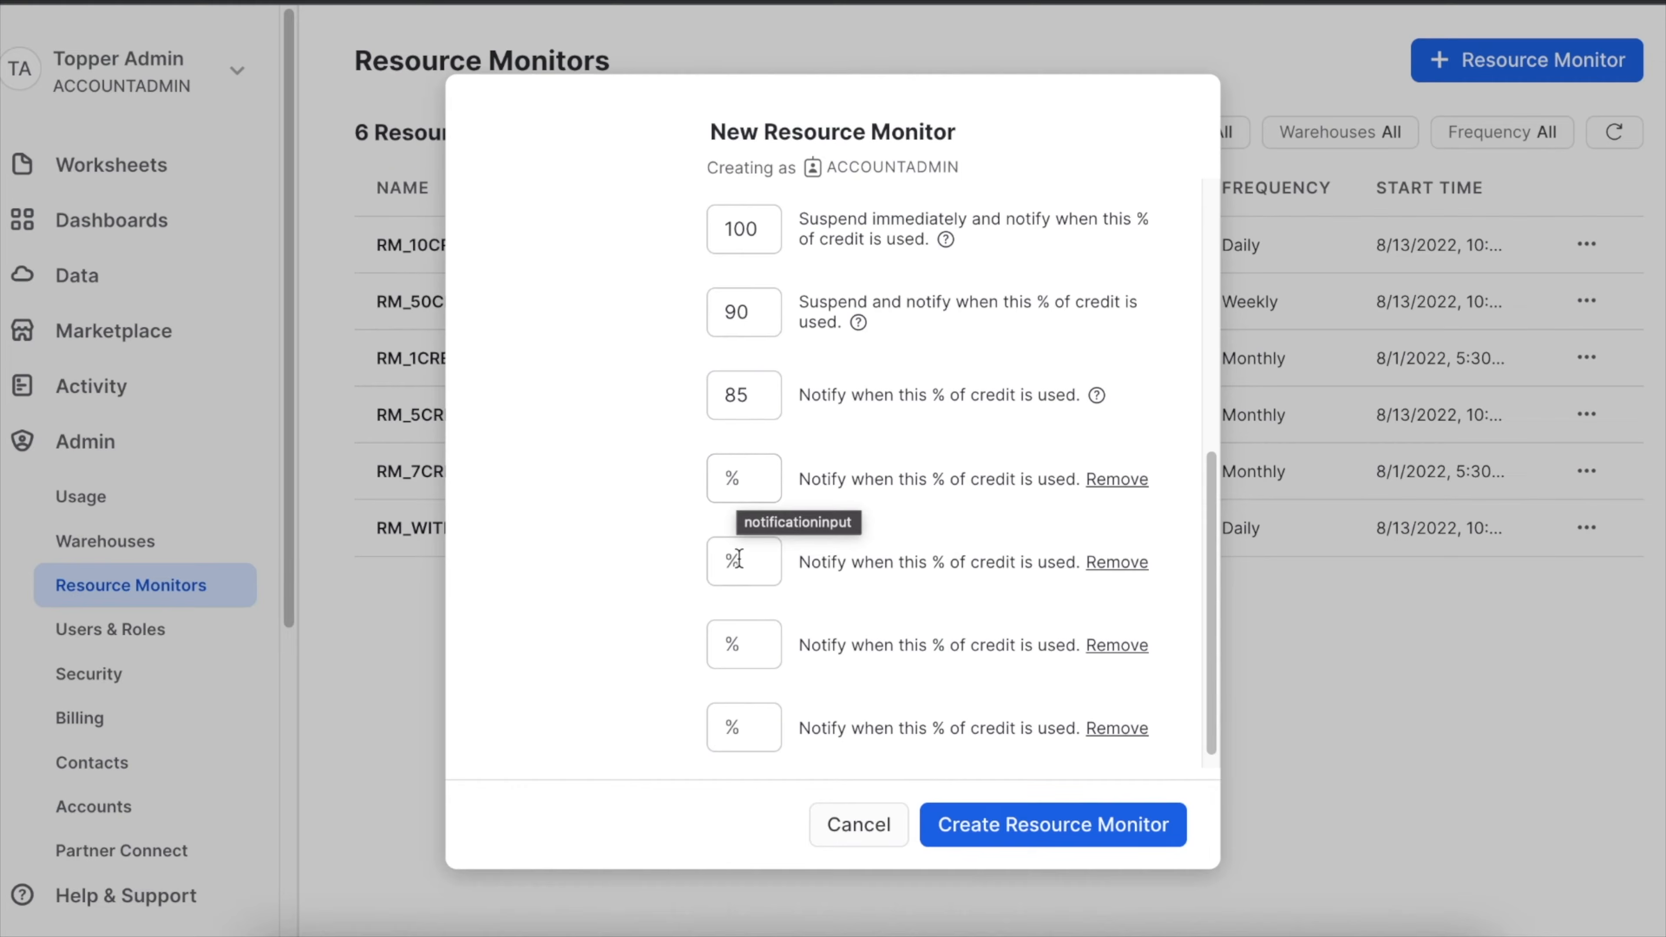
left_click(725, 480)
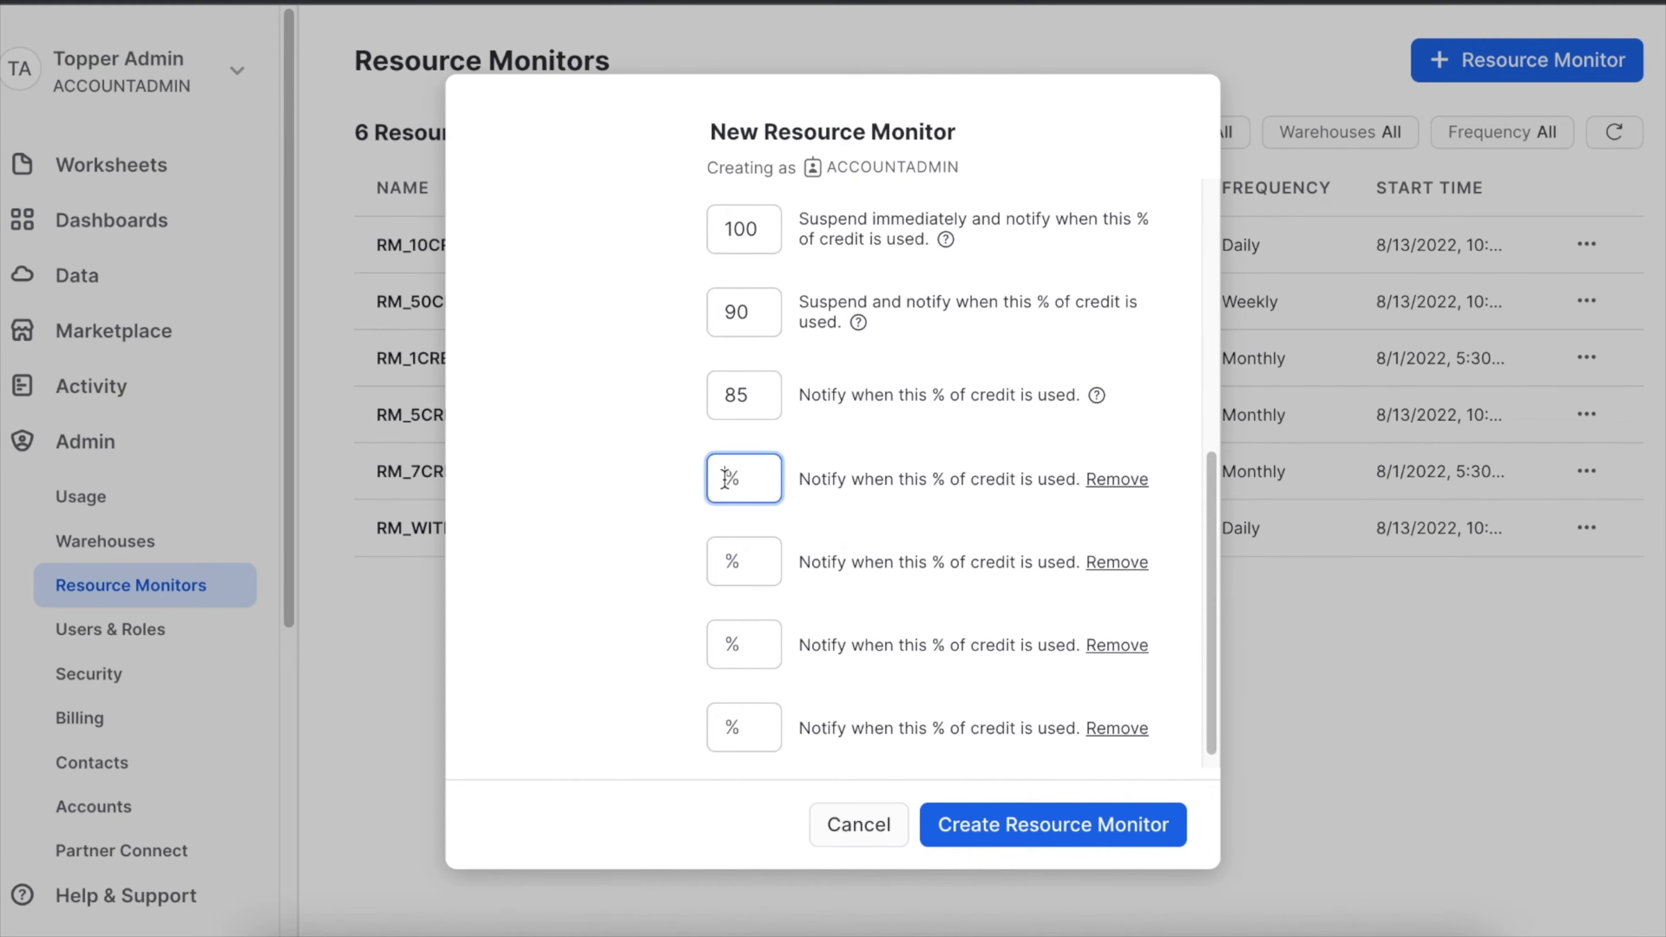
type("80")
left_click(729, 559)
type("75")
left_click(728, 644)
type("70")
left_click(735, 727)
type("65")
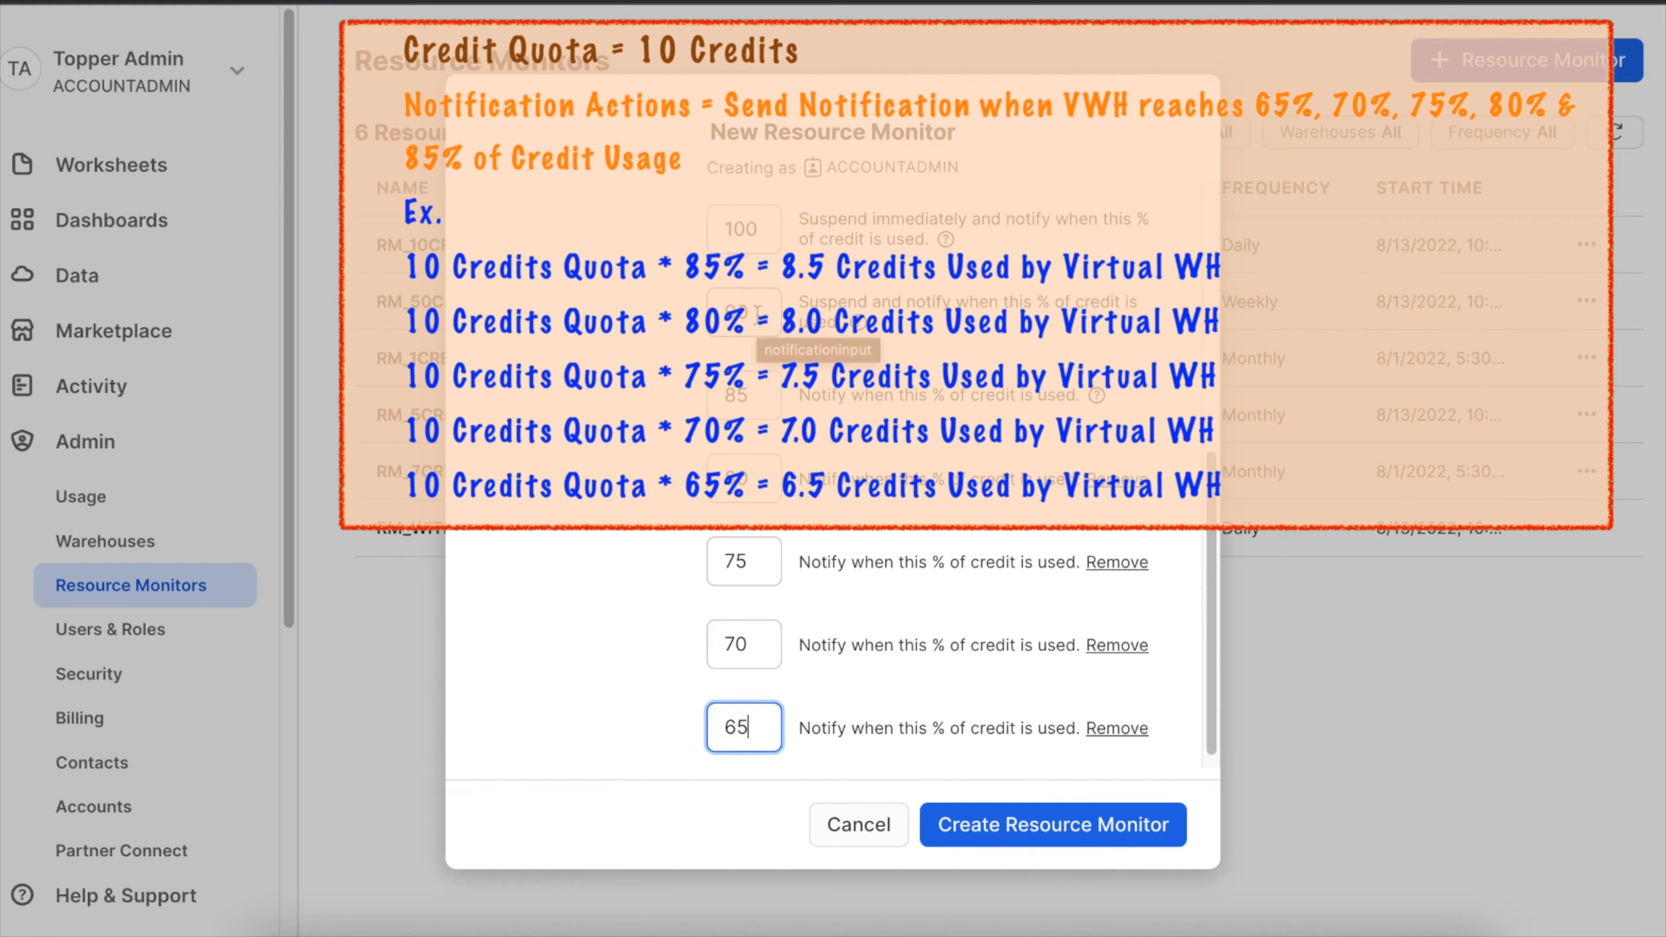
Review the settings of RM_DEMO_01 from name to actions and create the resource monitor.
scroll(793, 450, "up", 1)
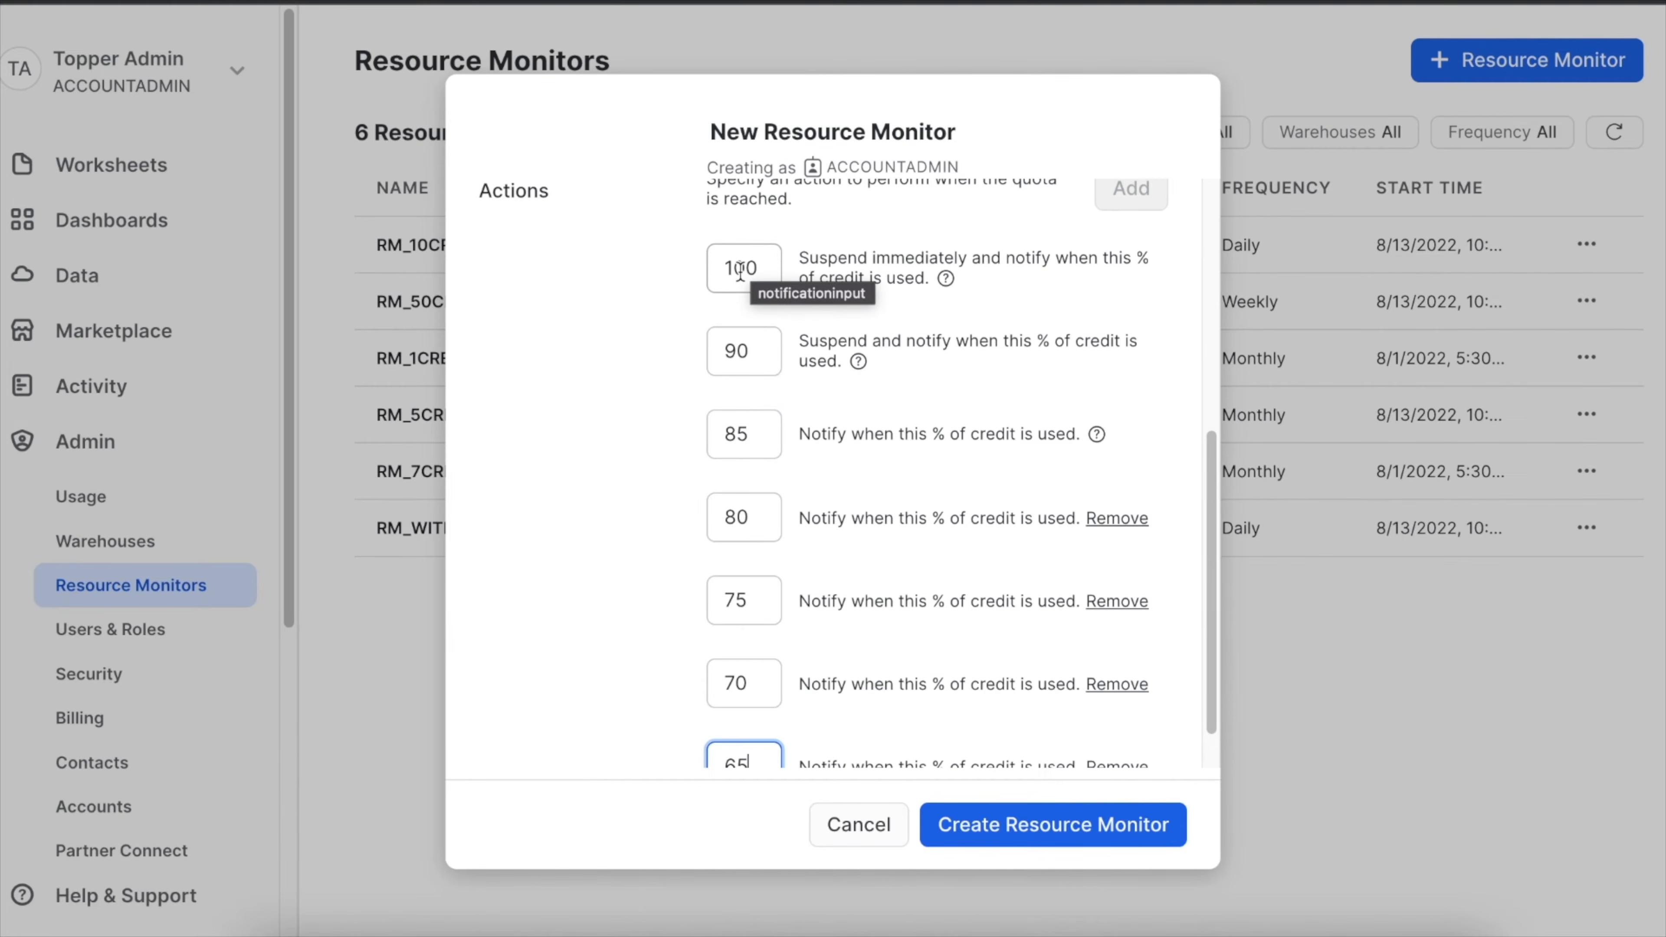
scroll(973, 427, "down", 1)
scroll(972, 429, "up", 5)
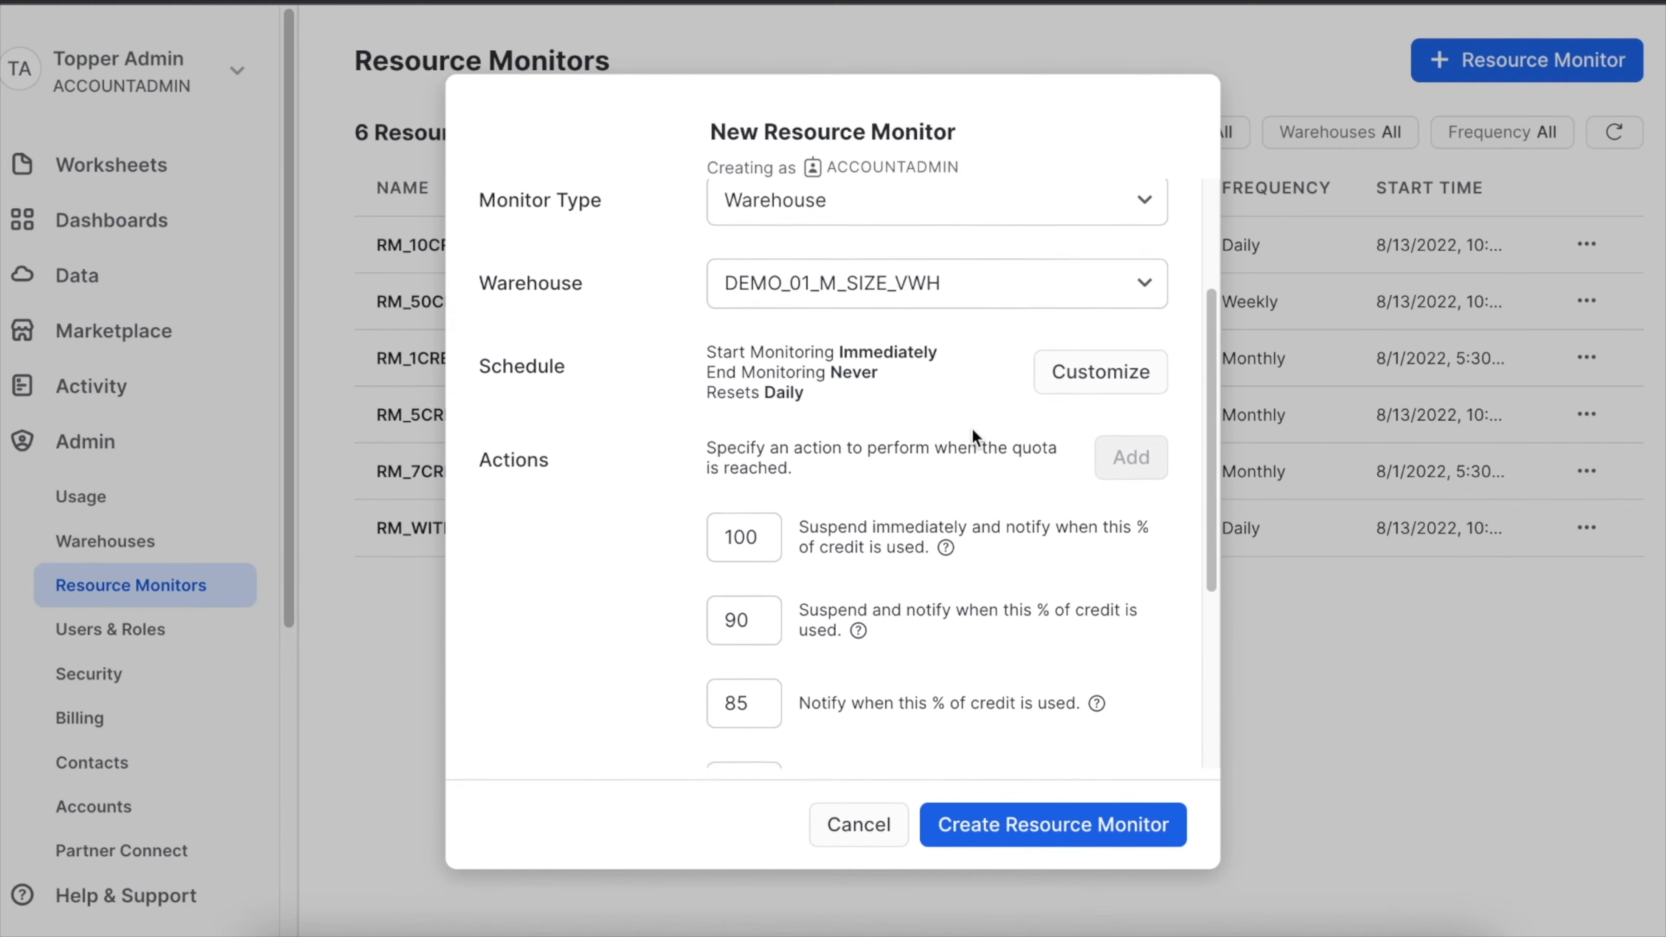
scroll(972, 429, "up", 3)
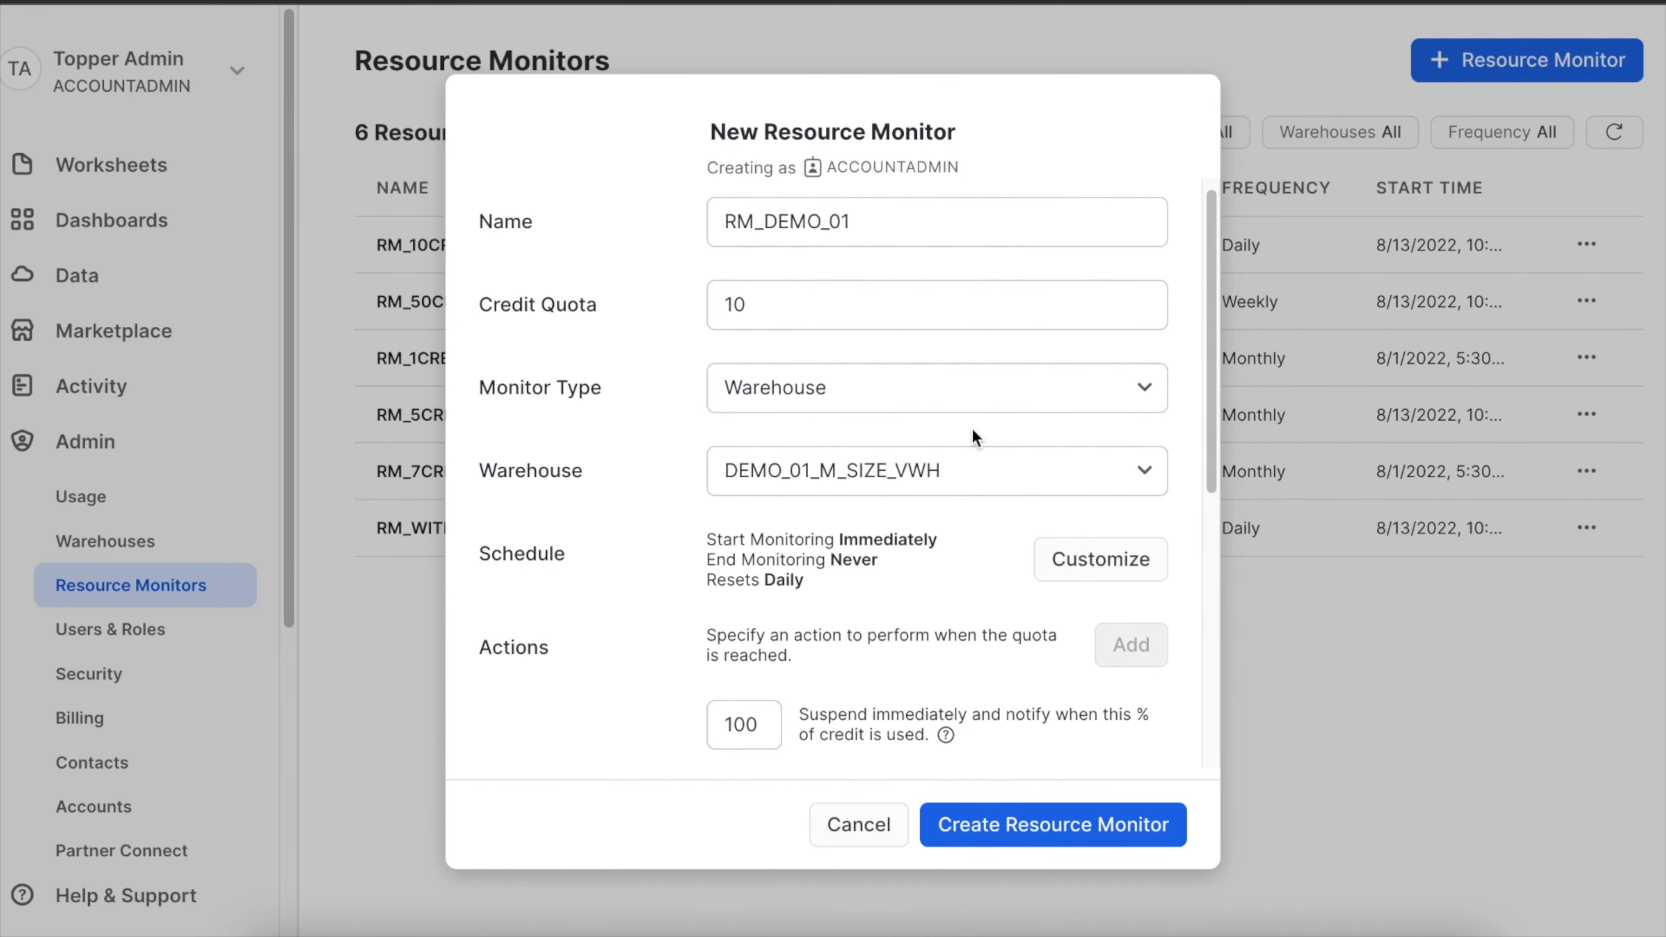
scroll(973, 430, "down", 10)
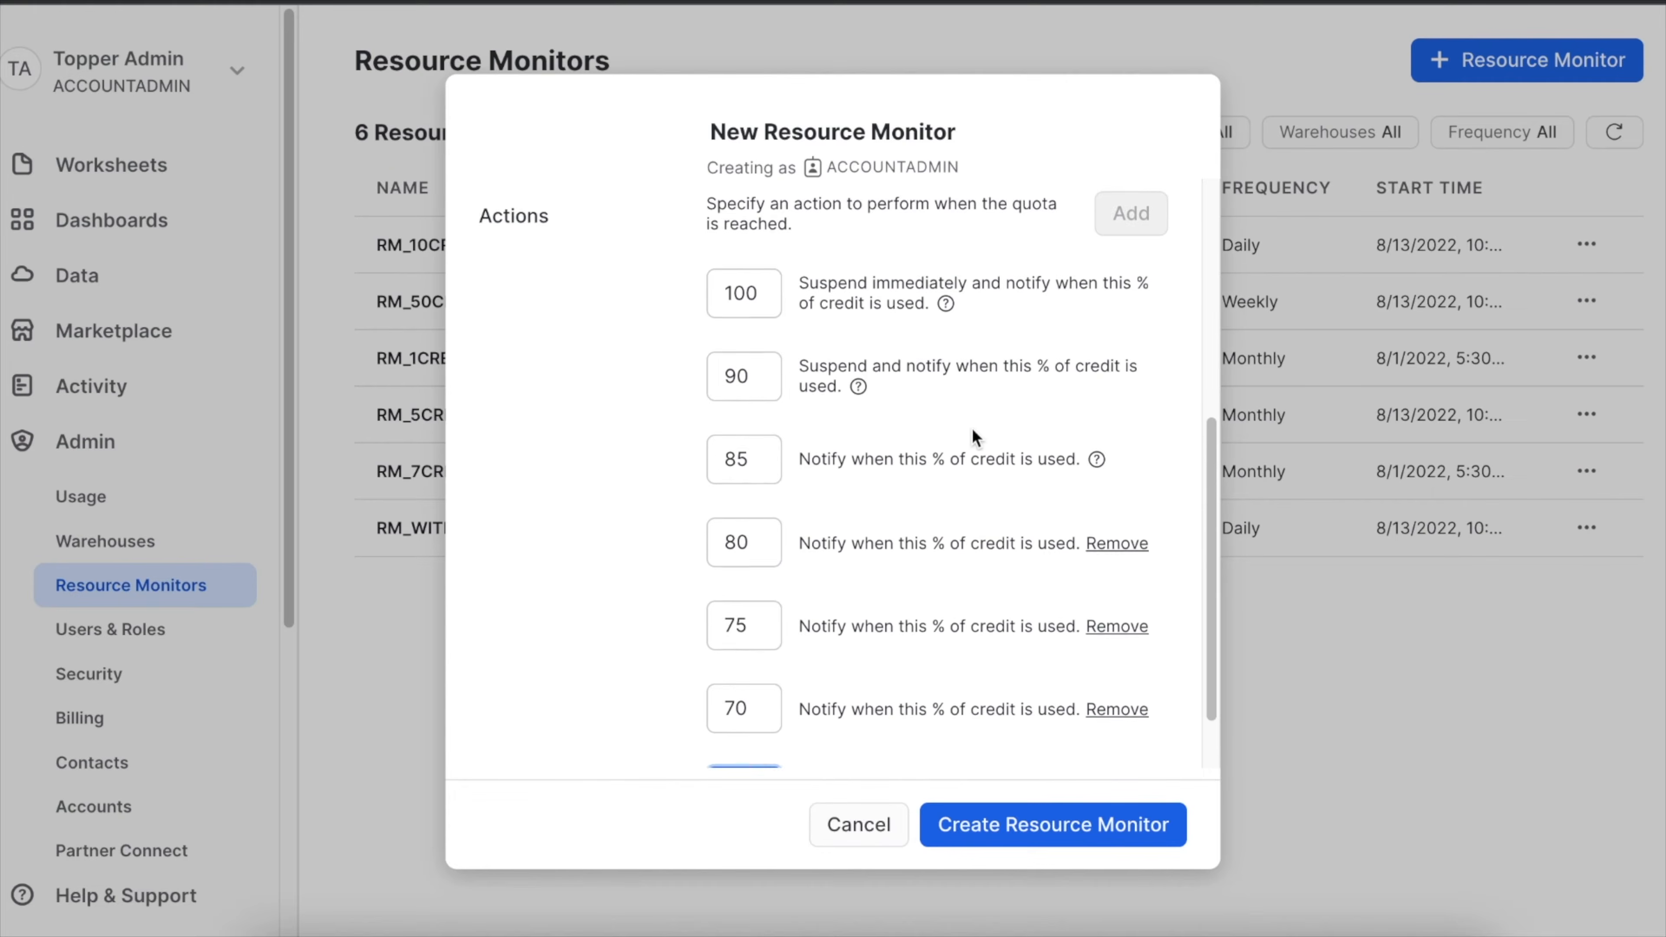
left_click(1013, 837)
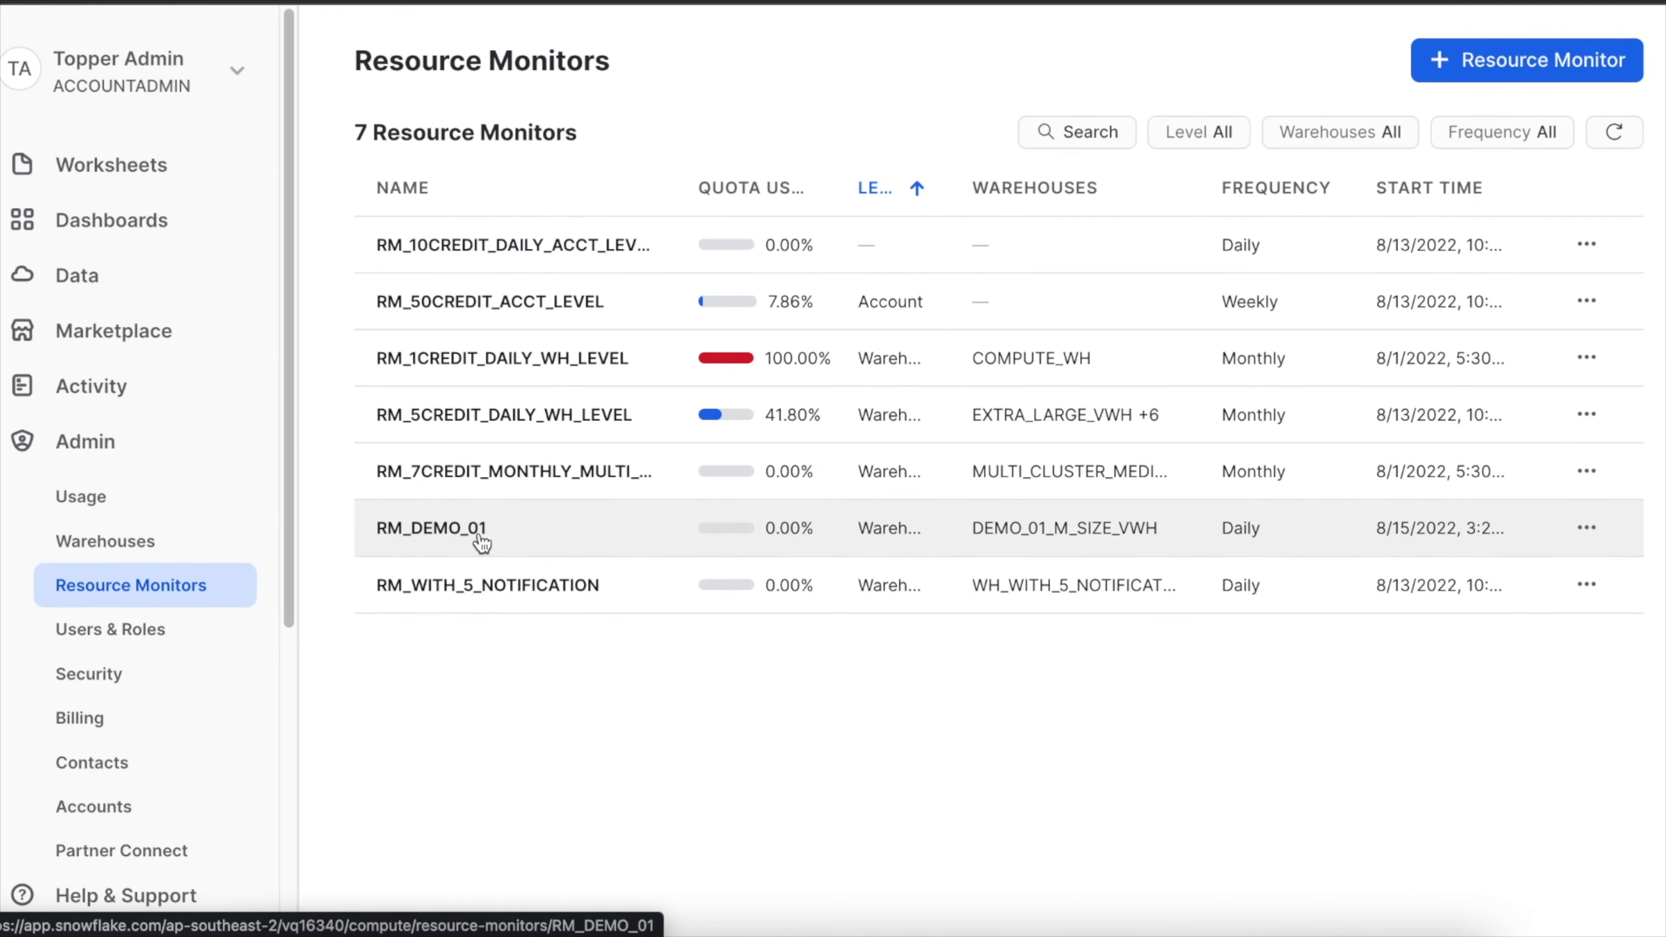
Edit the RM_DEMO_01 resource monitor and set its first notify-only threshold to 60% of credit used.
left_click(1592, 536)
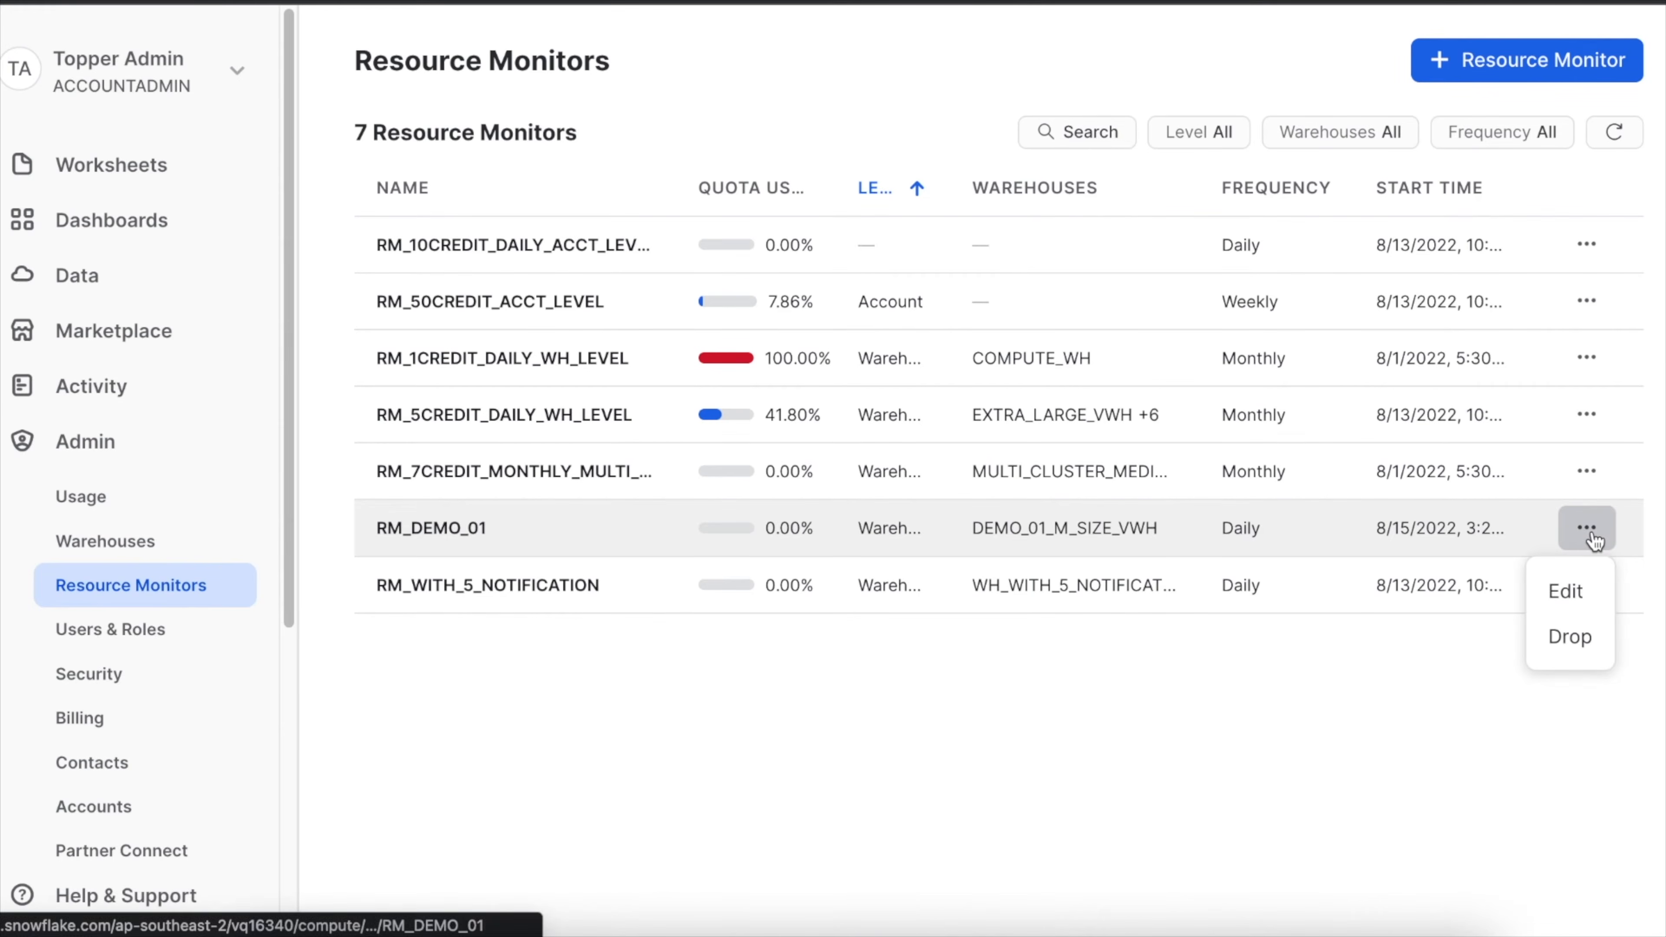
left_click(1574, 607)
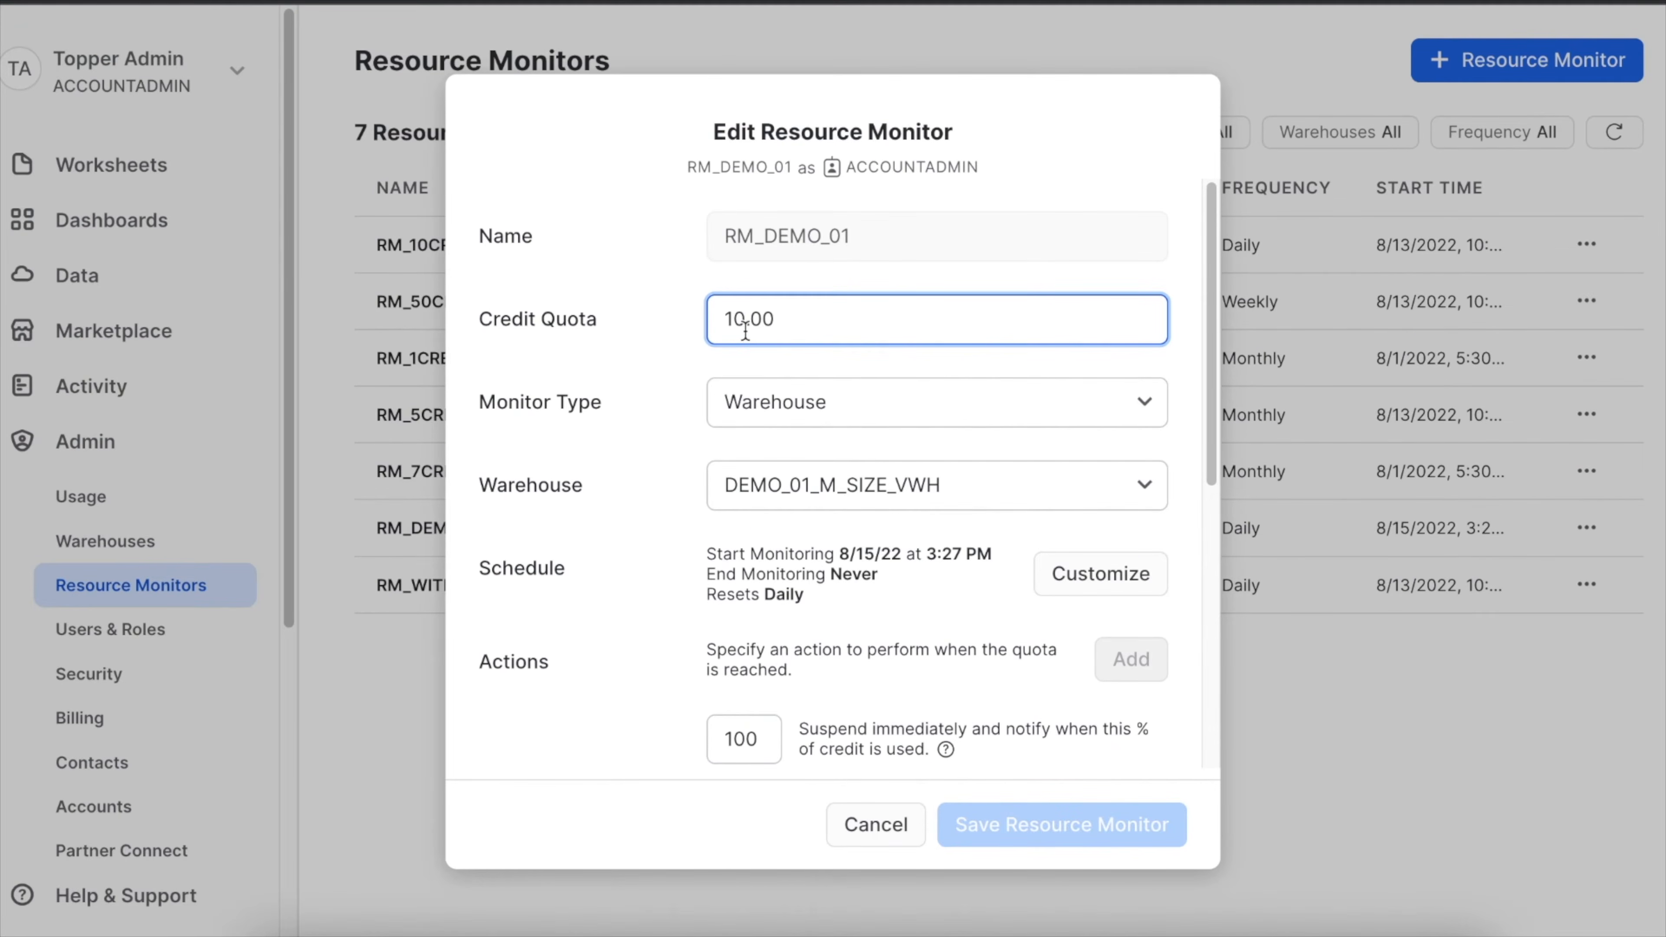
scroll(1046, 407, "down", 5)
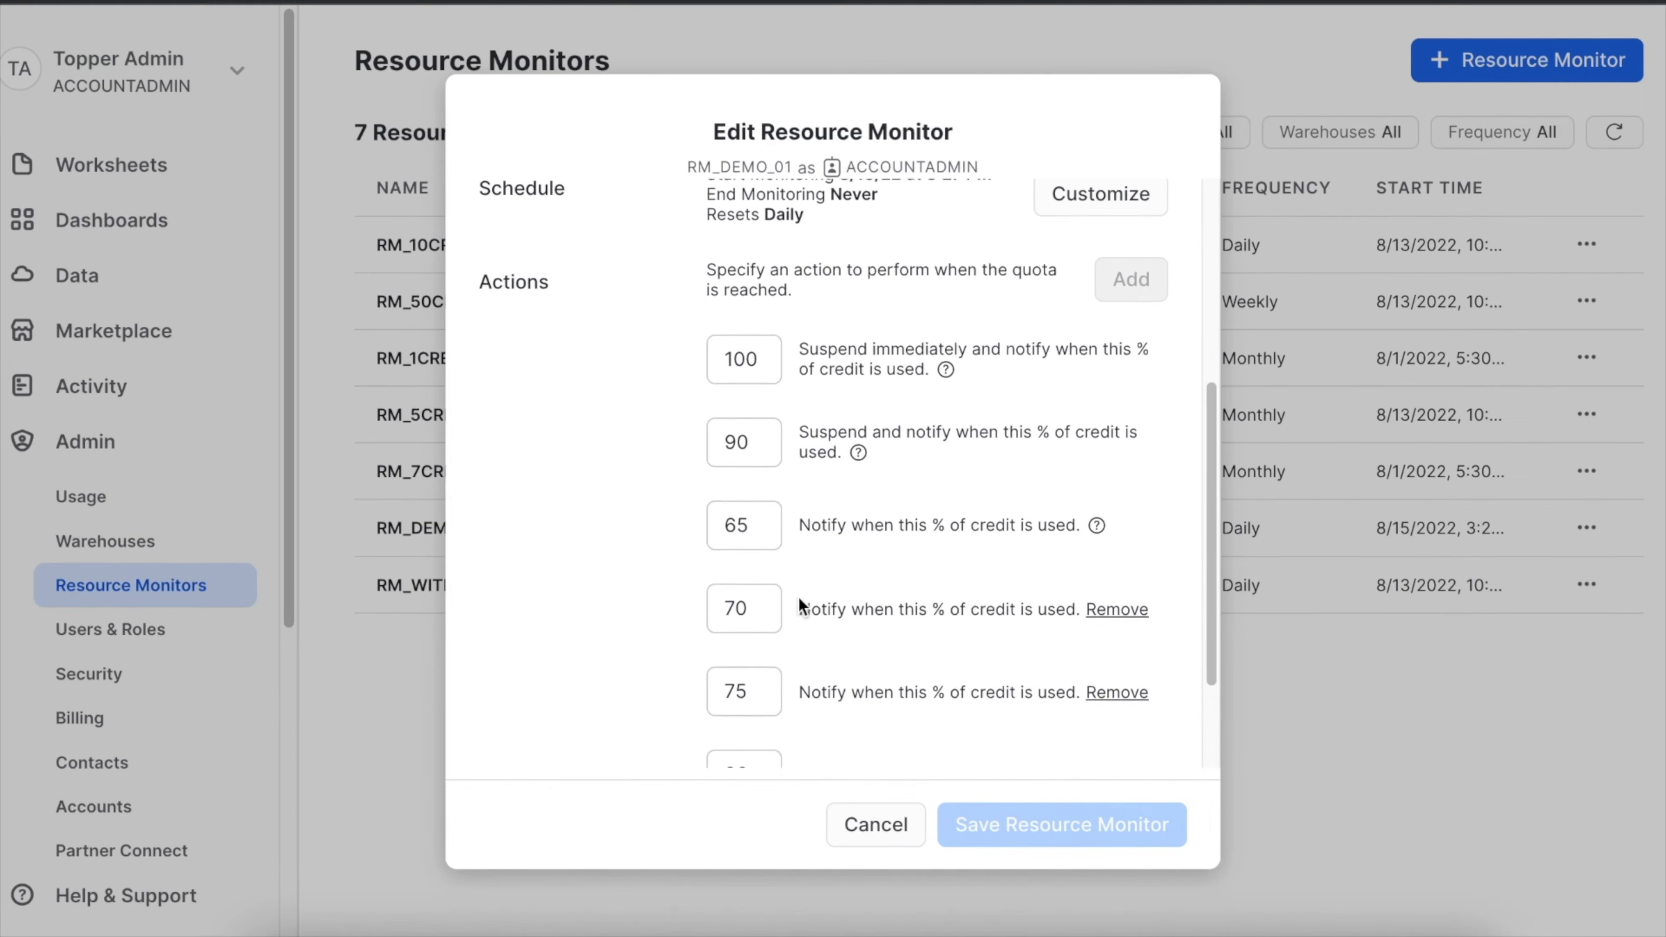
scroll(786, 617, "down", 2)
left_click(753, 380)
key("BackSpace")
type("0")
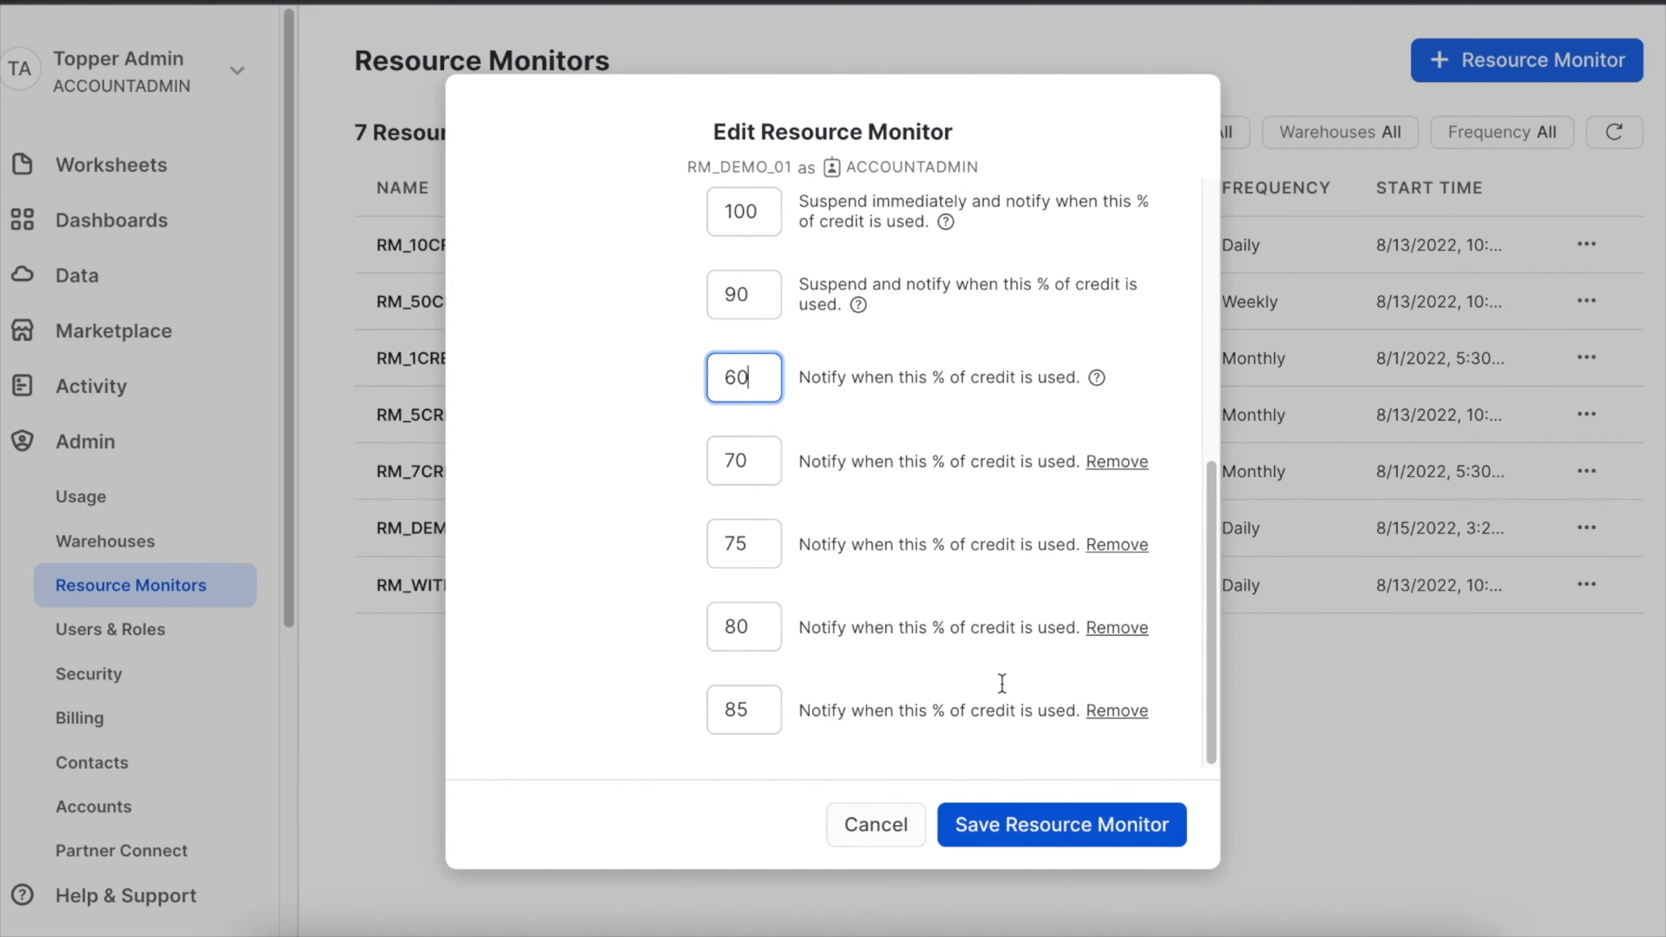
scroll(989, 617, "up", 2)
scroll(989, 656, "down", 2)
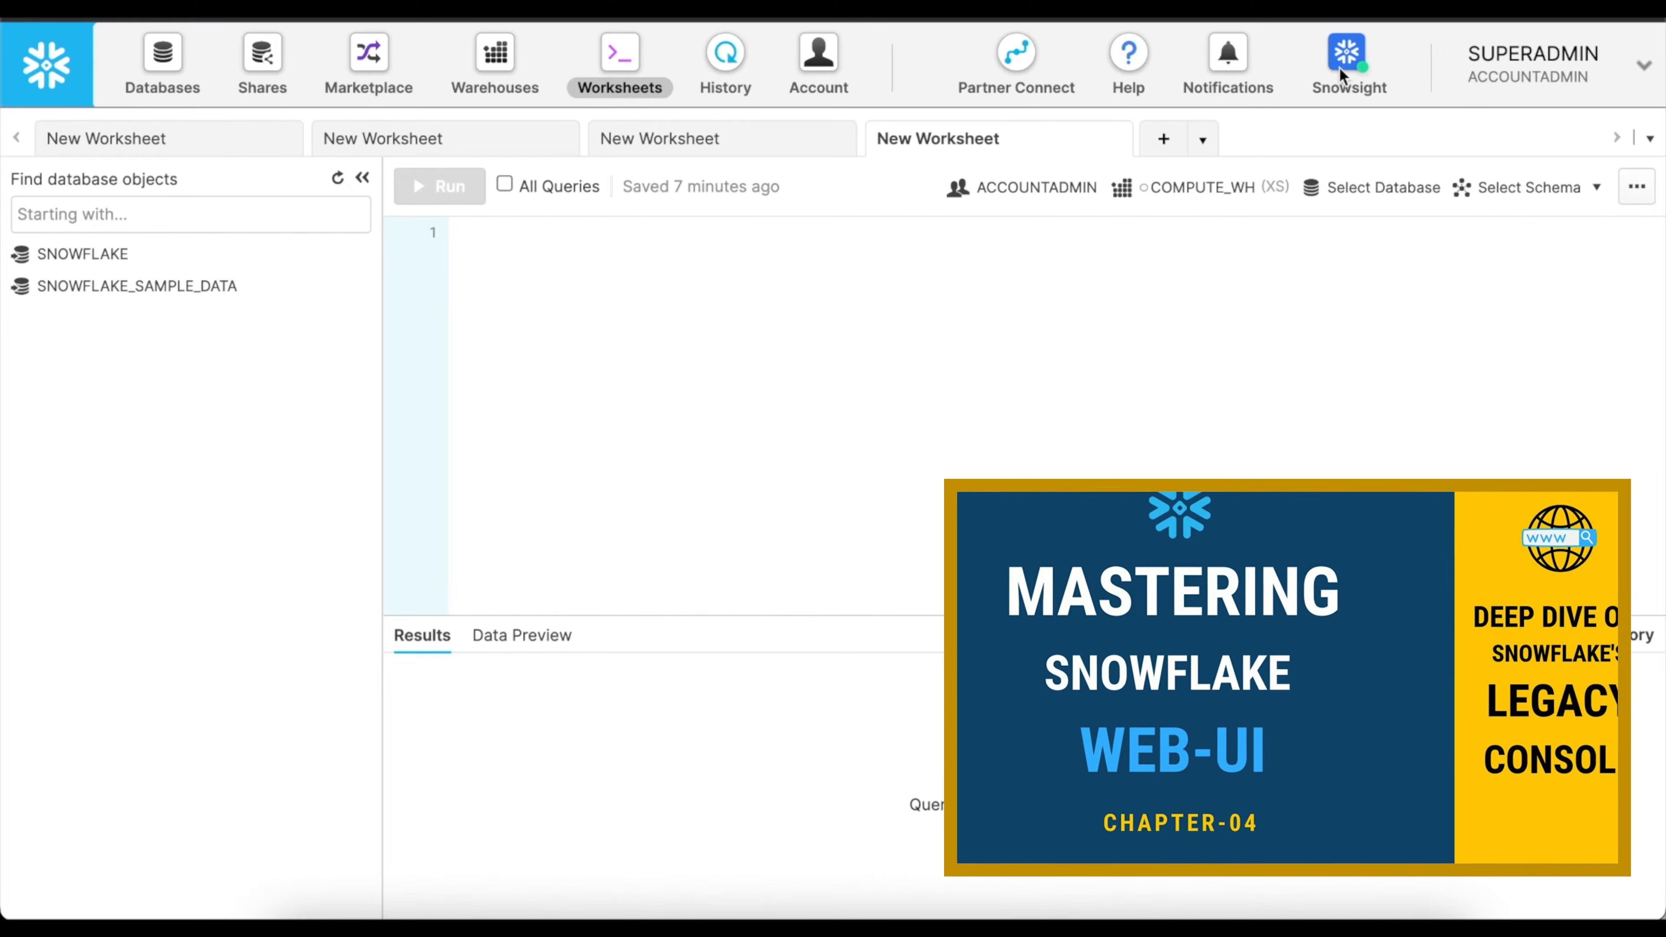
Switch to the Snowflake classic console and open the account's resource monitors.
left_click(819, 79)
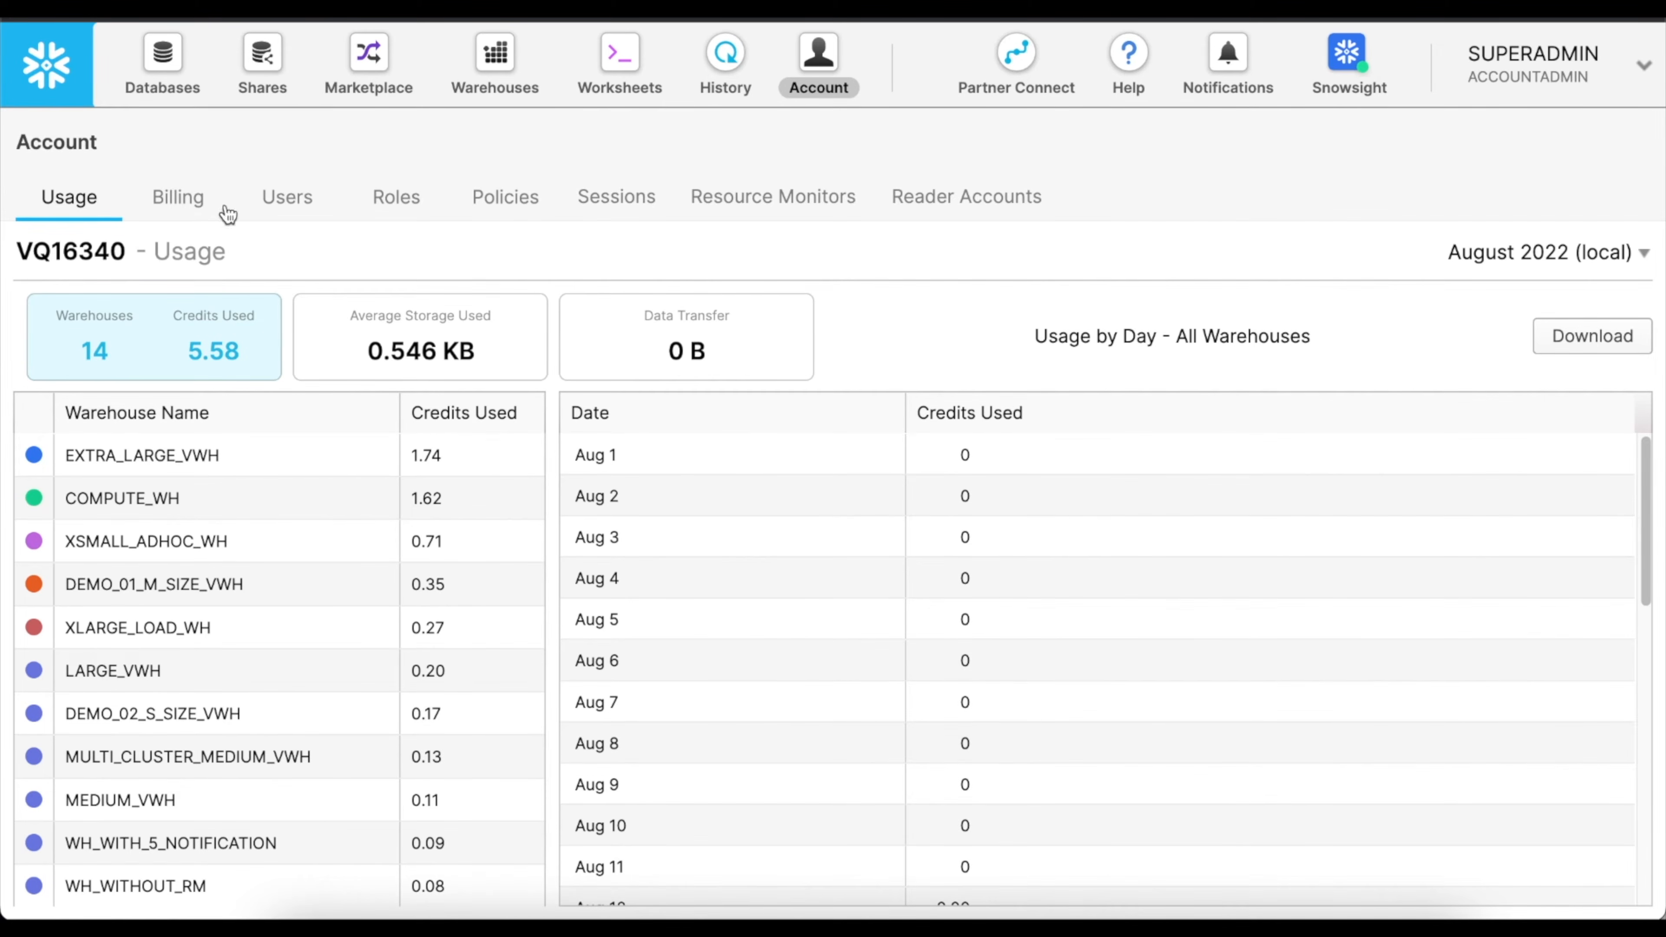
left_click(727, 205)
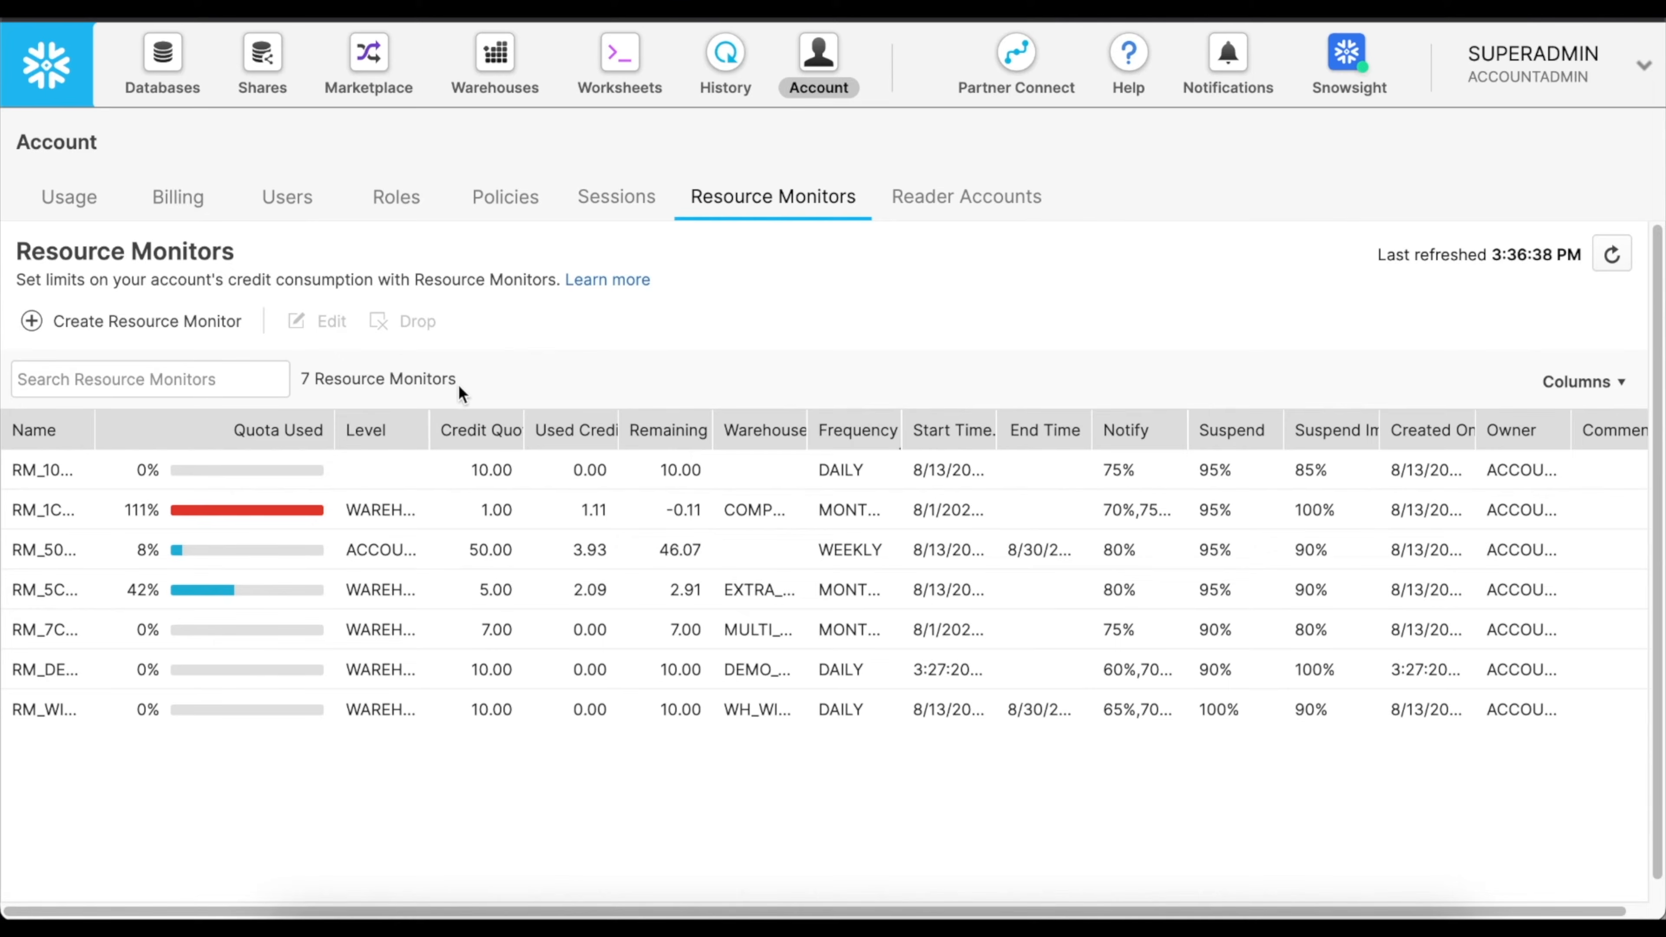
Widen the Name column and start a new resource monitor named RM_DEMO_02 with a credit quota of 10.
left_click_drag(95, 430, 322, 431)
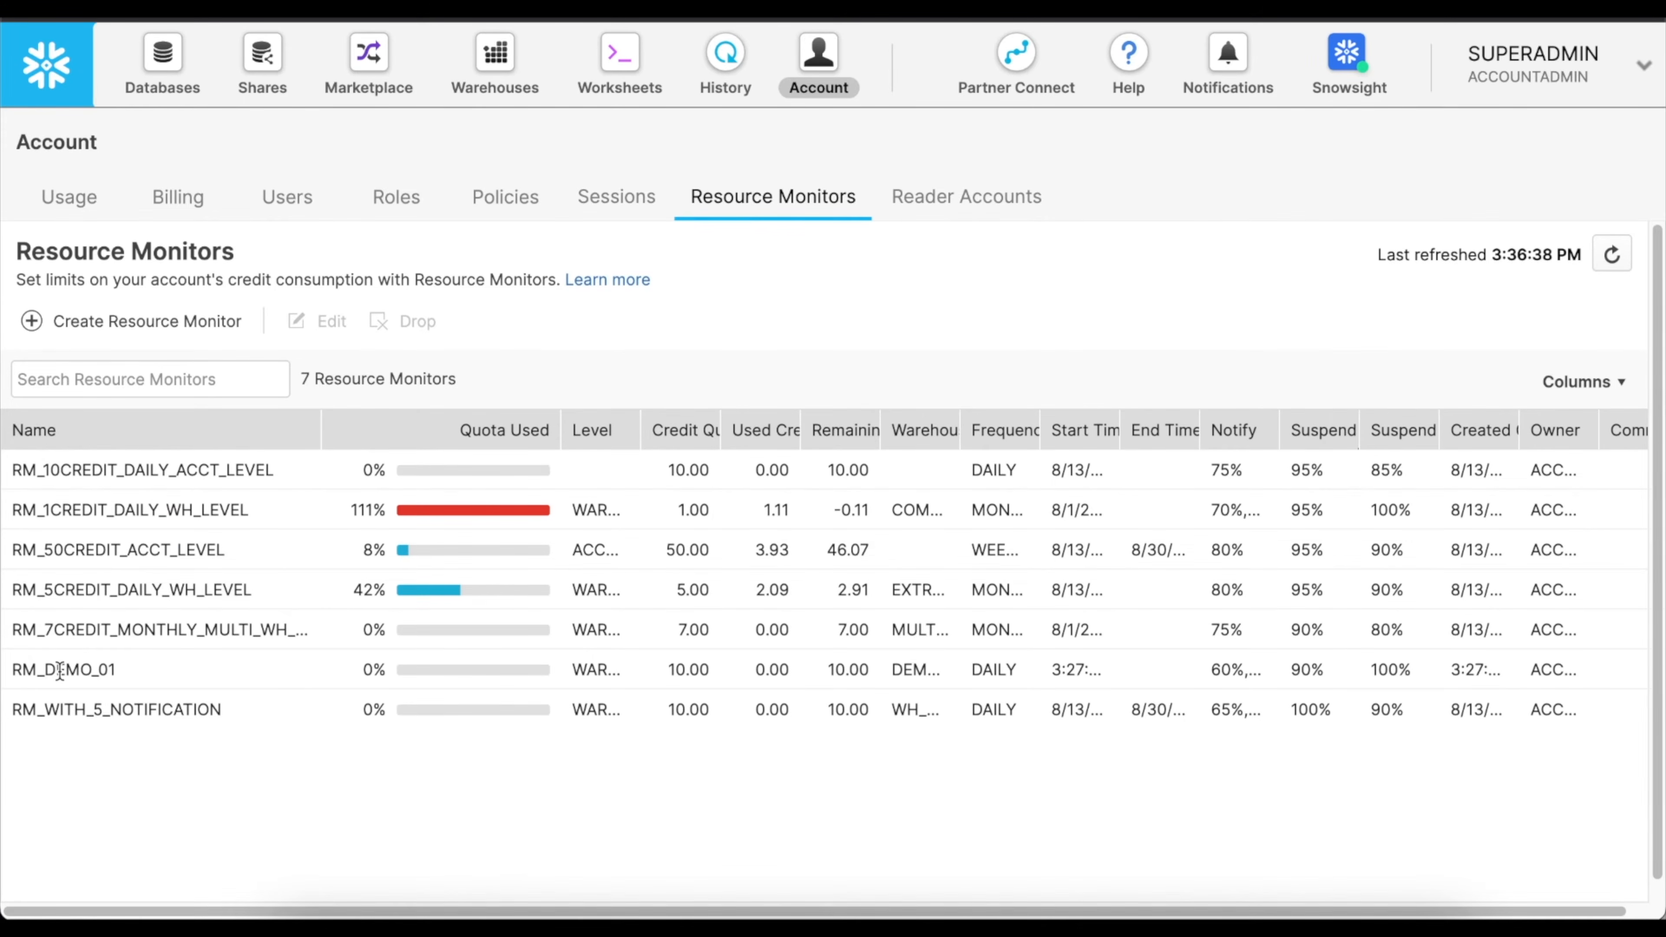
left_click(170, 330)
left_click(753, 197)
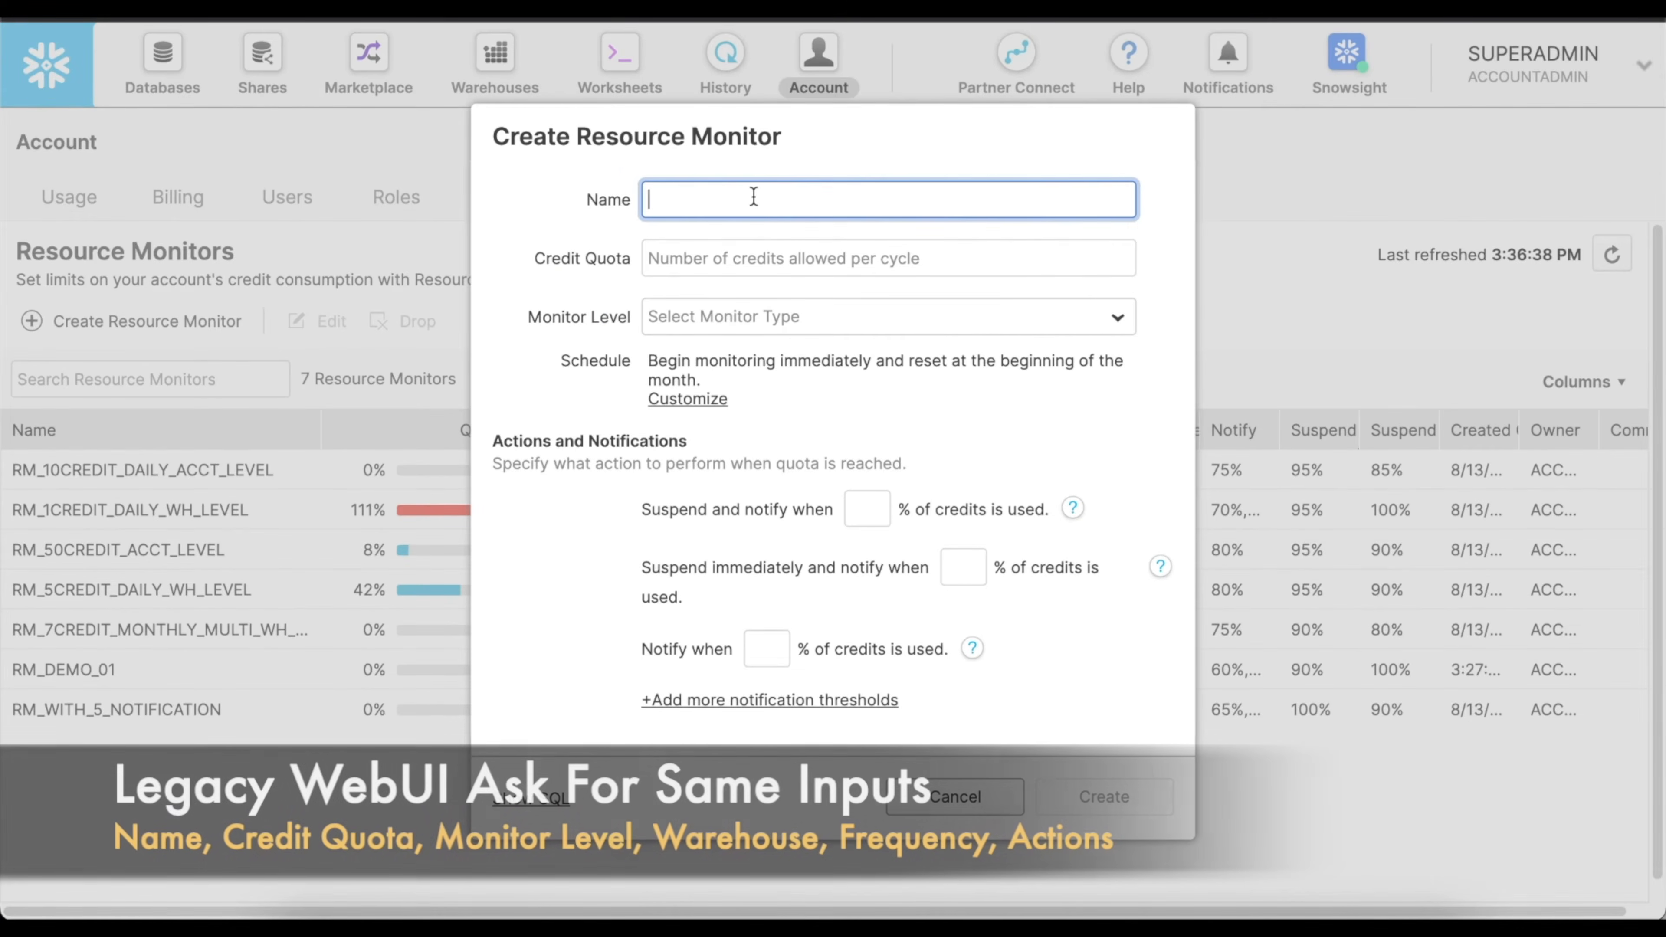
type("RM_DEMO_)@")
key("BackSpace")
key("BackSpace")
type("02")
left_click(786, 263)
type("10")
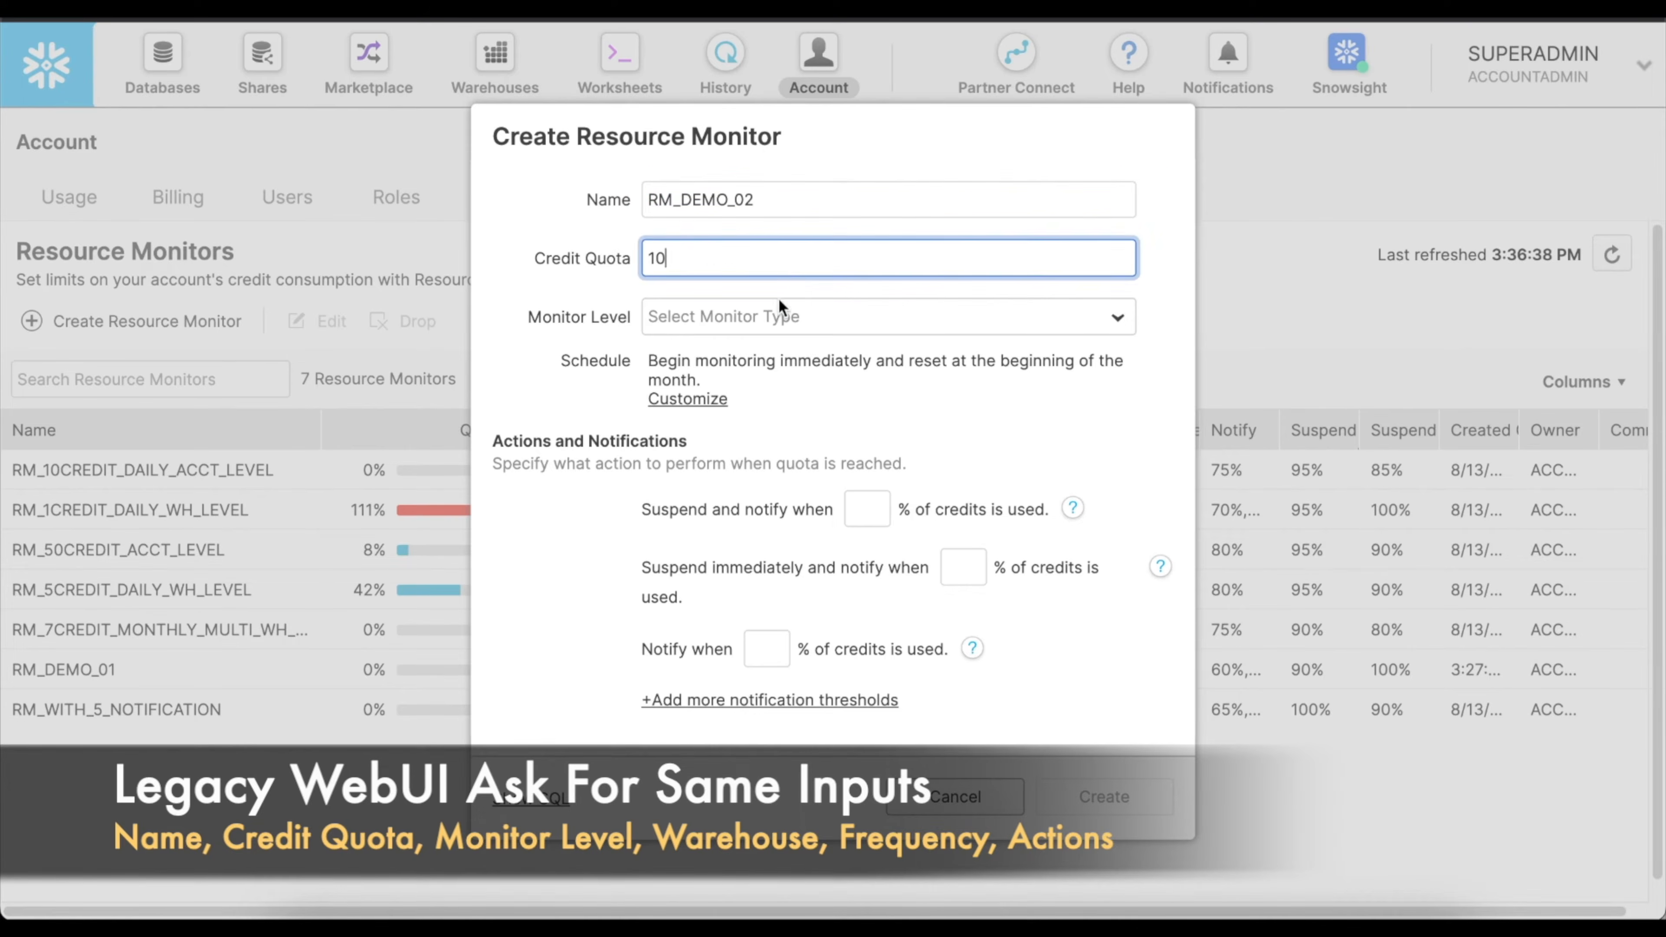
Set the monitor level to WAREHOUSE and assign the warehouses DEMO_02_S_SIZE_VWH and DEMO_01_M_SIZE_VWH.
left_click(761, 318)
left_click(733, 389)
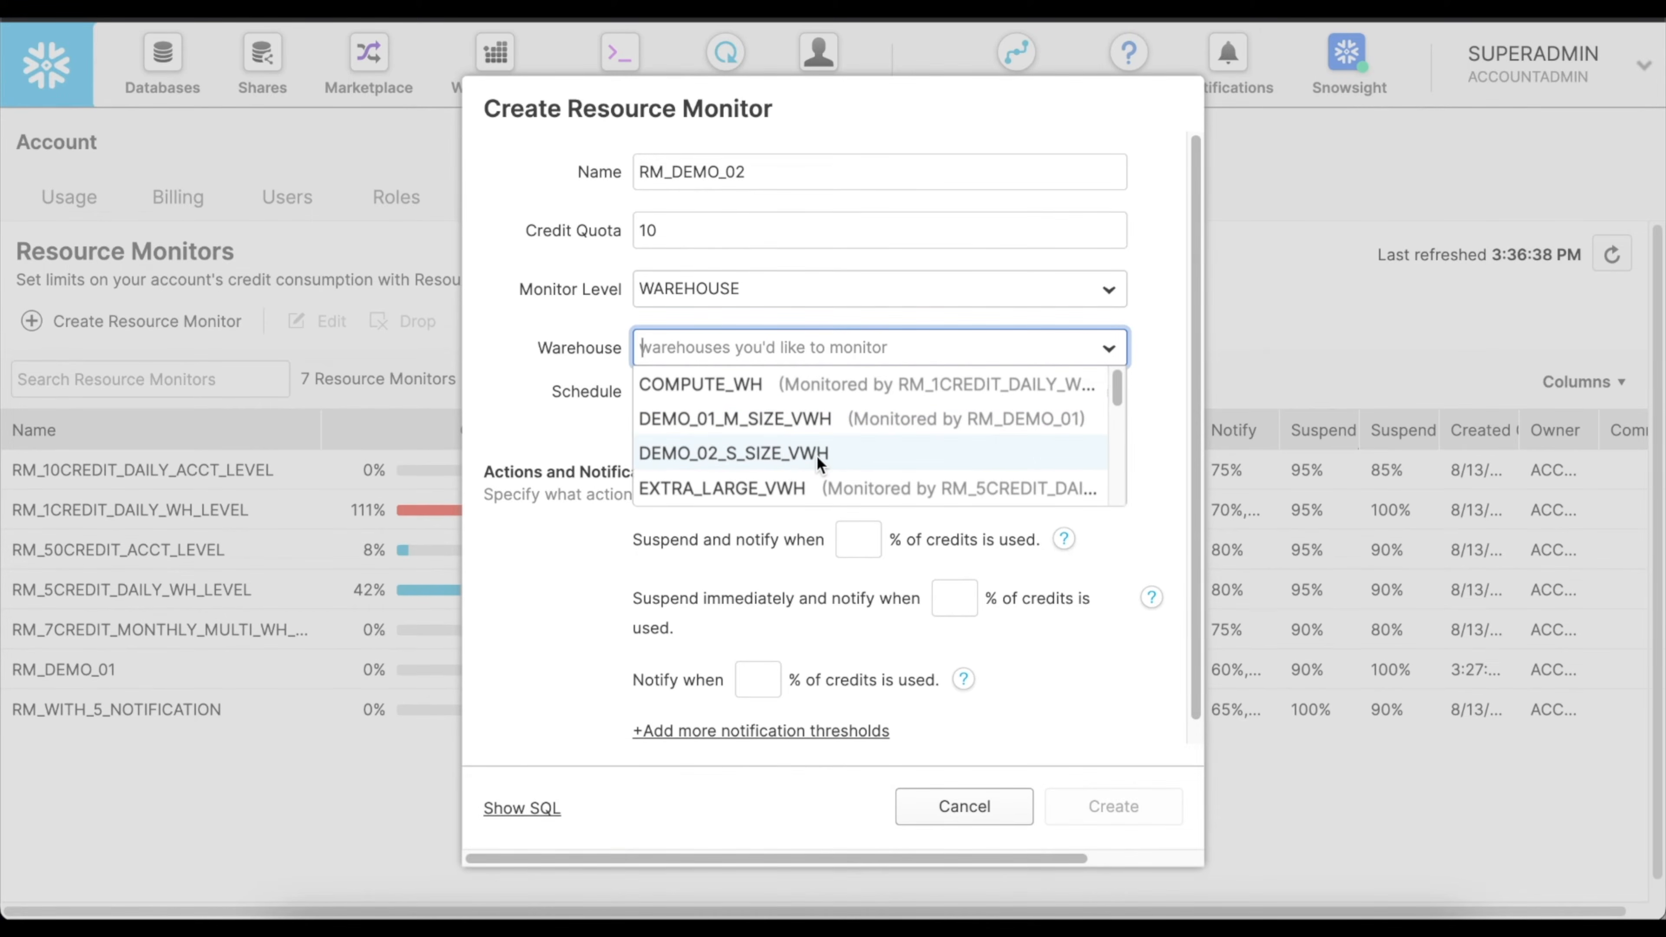
left_click(816, 456)
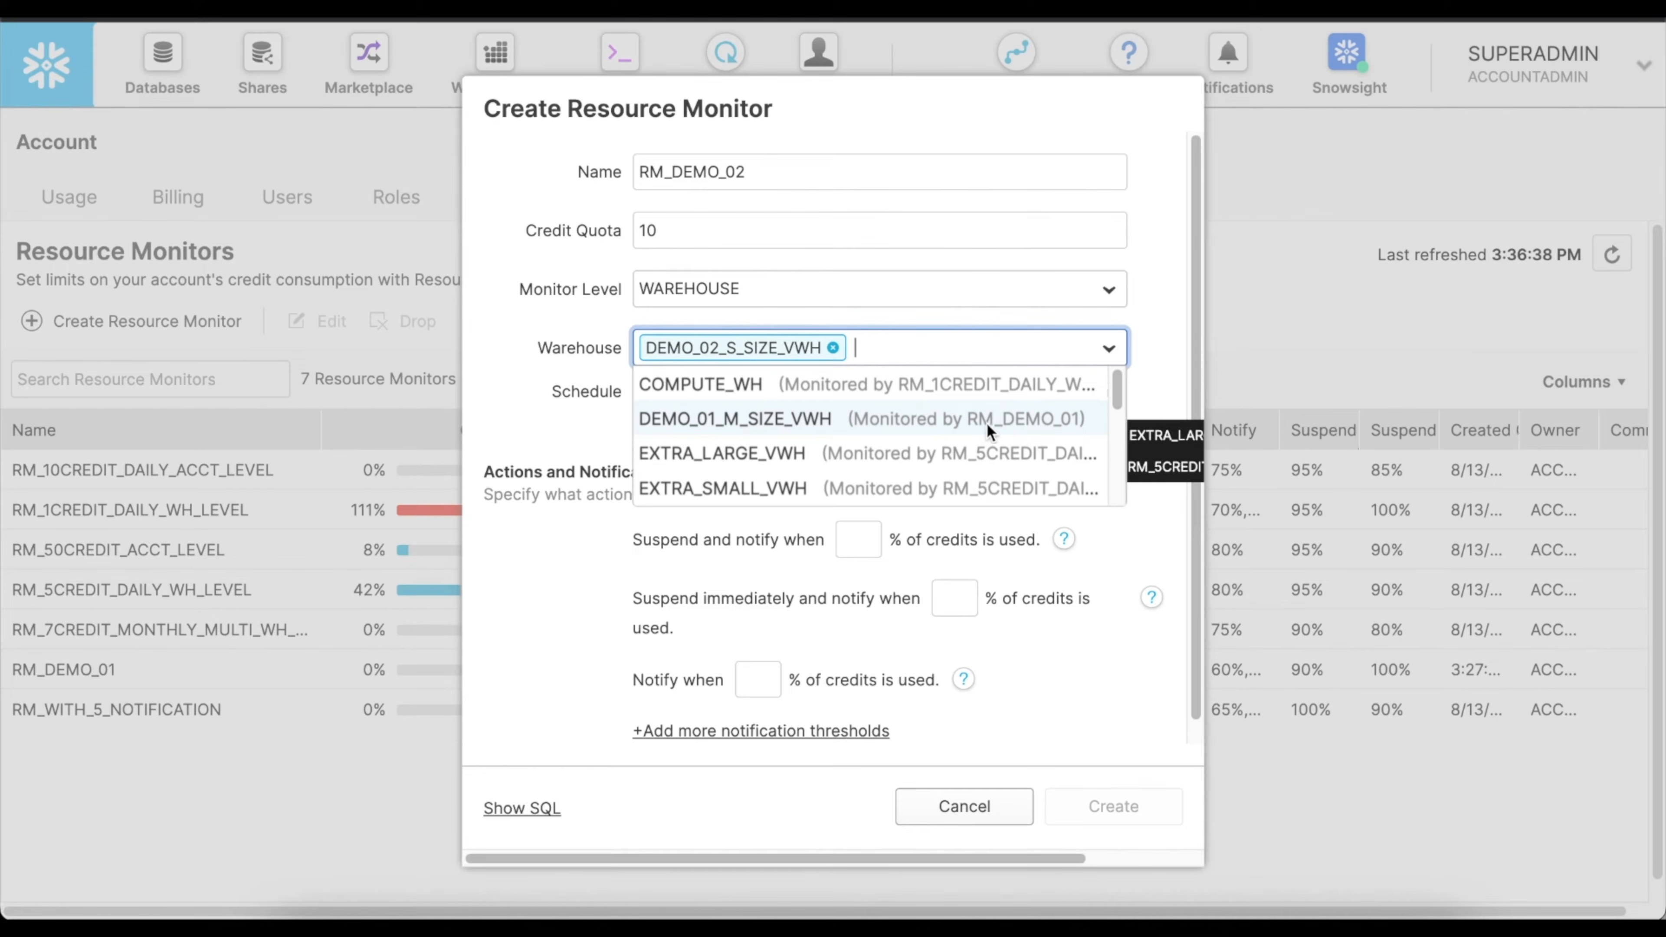
left_click(1016, 419)
left_click(1162, 370)
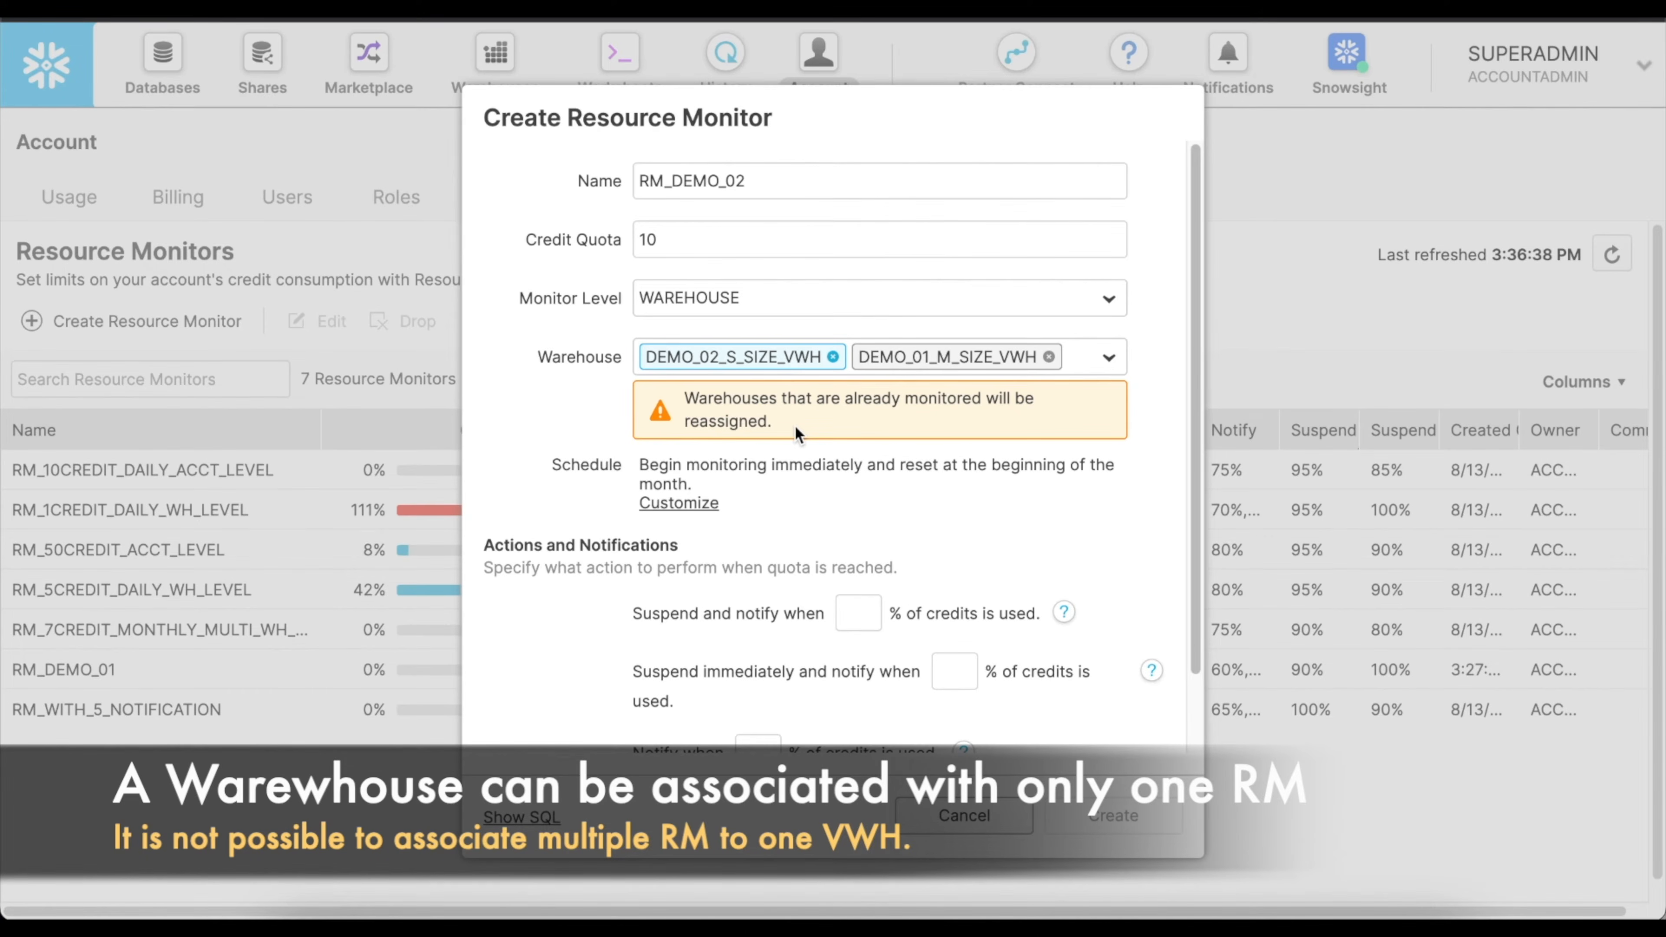
Customize the monitor's schedule to reset daily and end on 30/9/2022 at 12:00 AM.
left_click(685, 504)
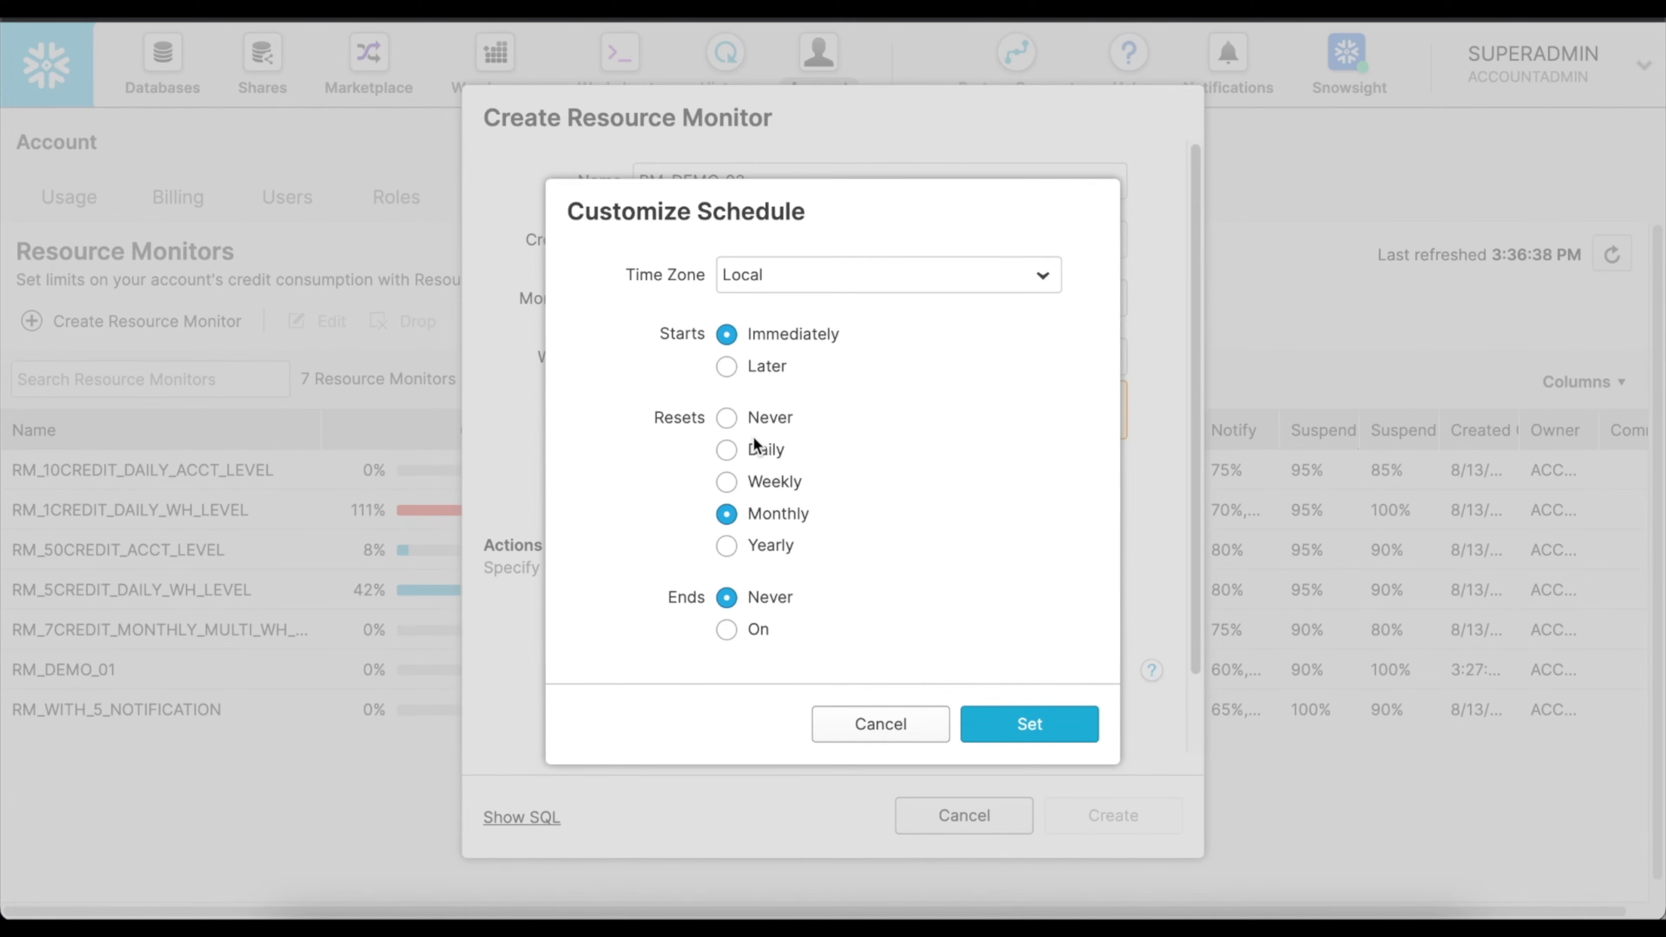
left_click(730, 453)
left_click(728, 630)
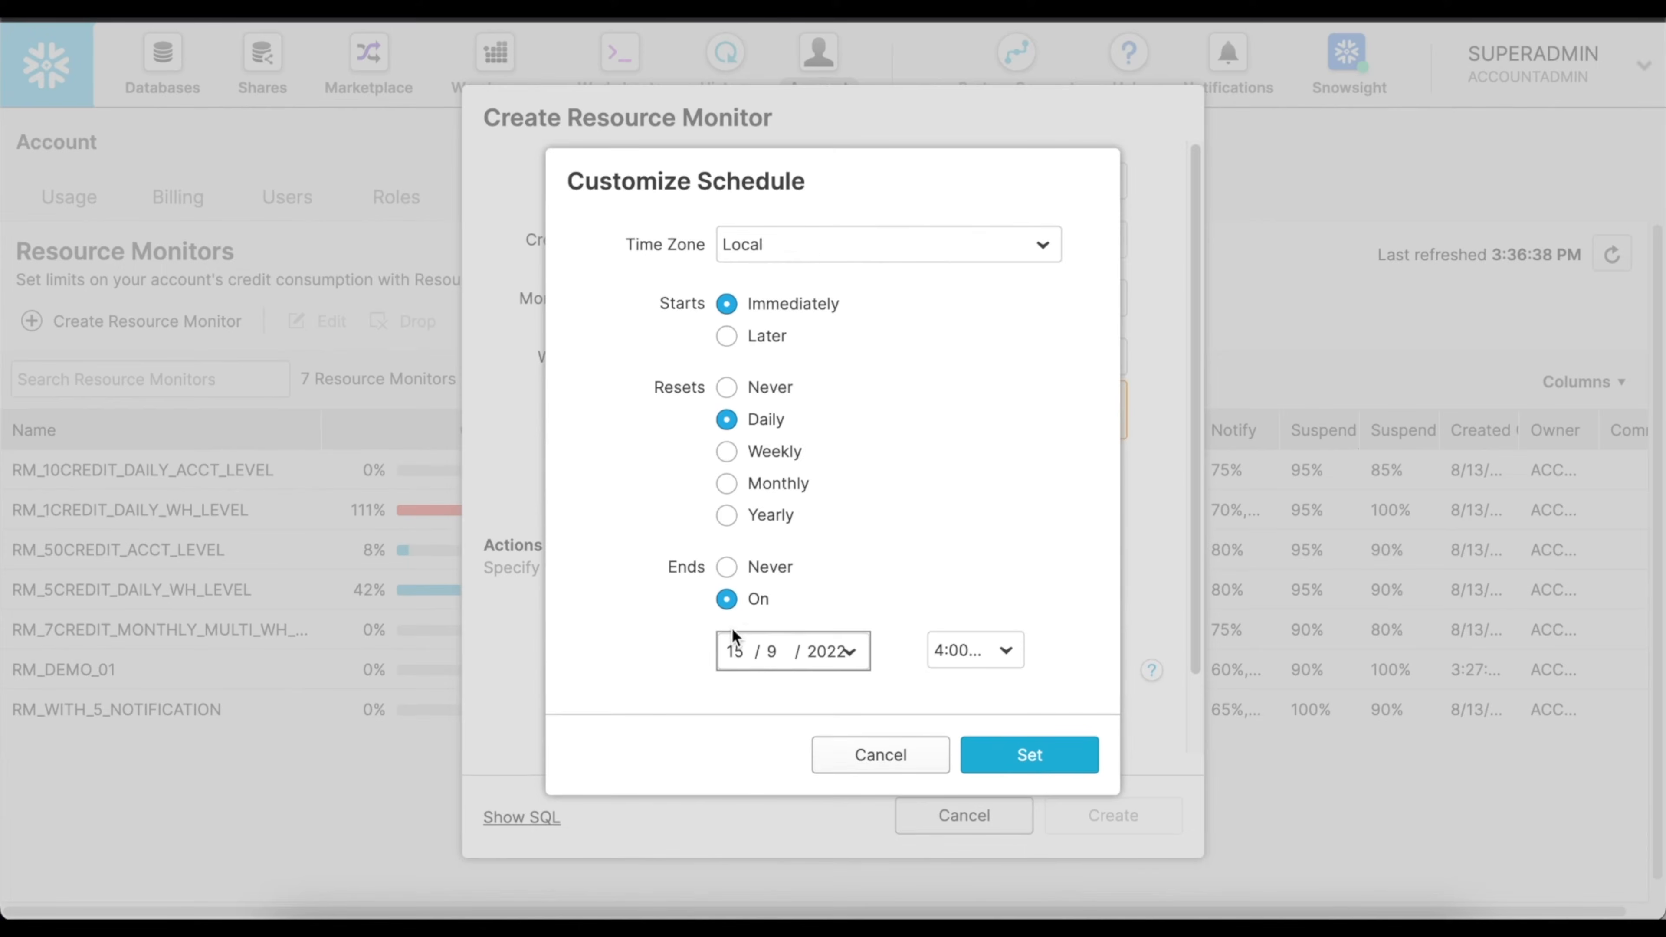
left_click(848, 656)
left_click(962, 601)
left_click(1005, 652)
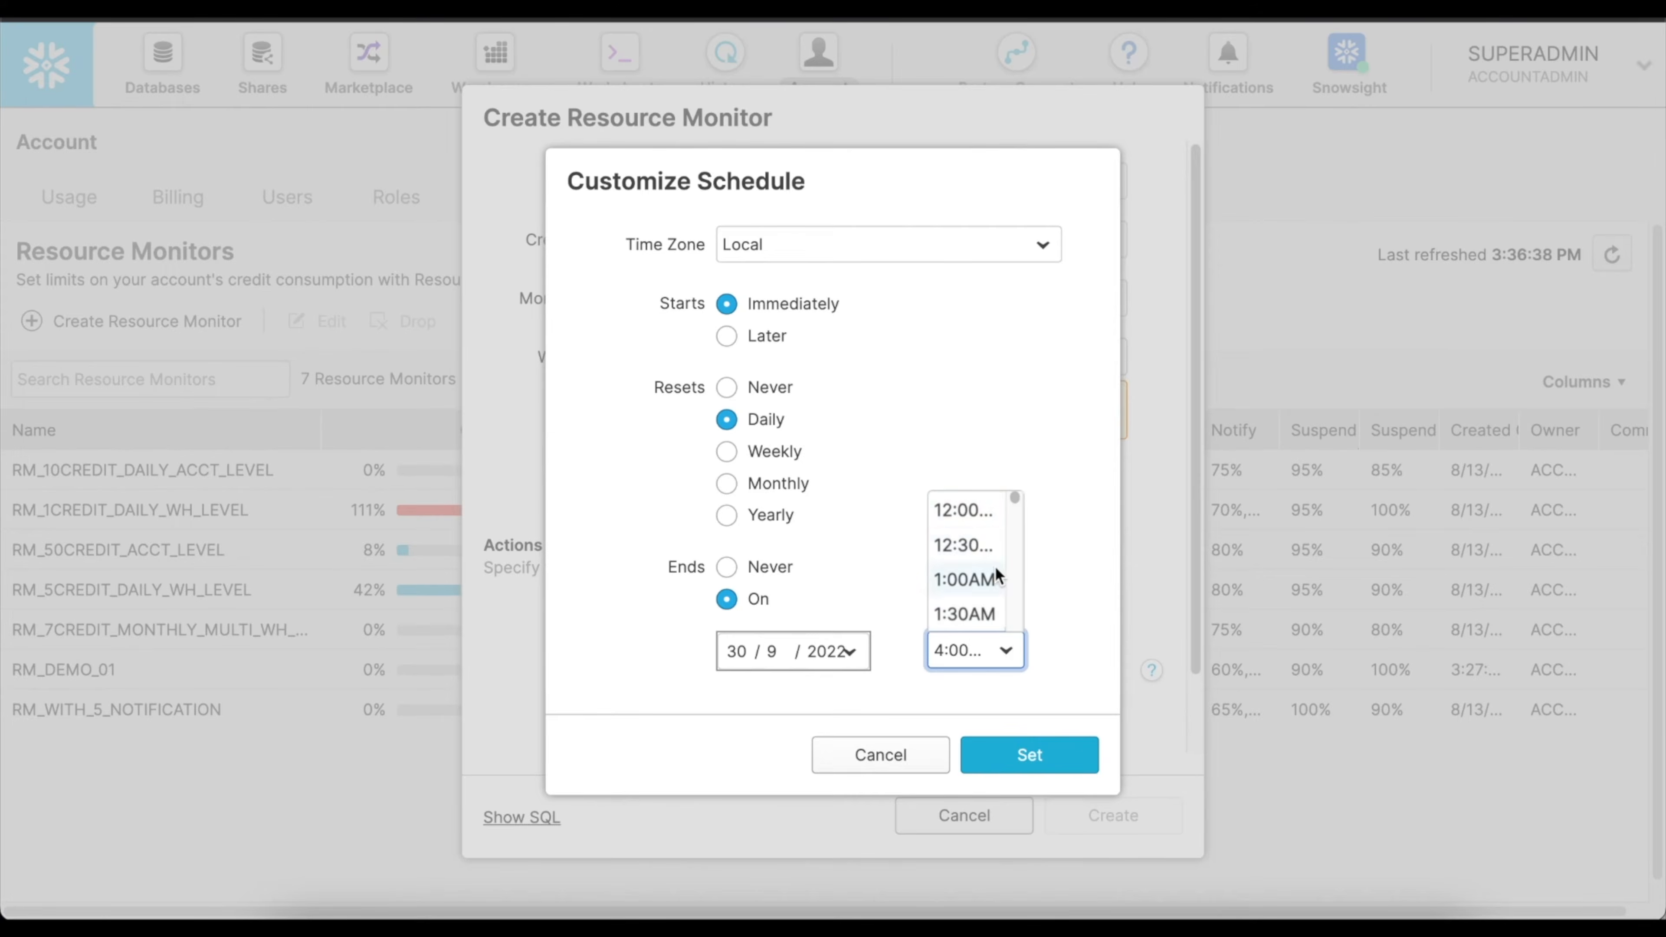
left_click(973, 507)
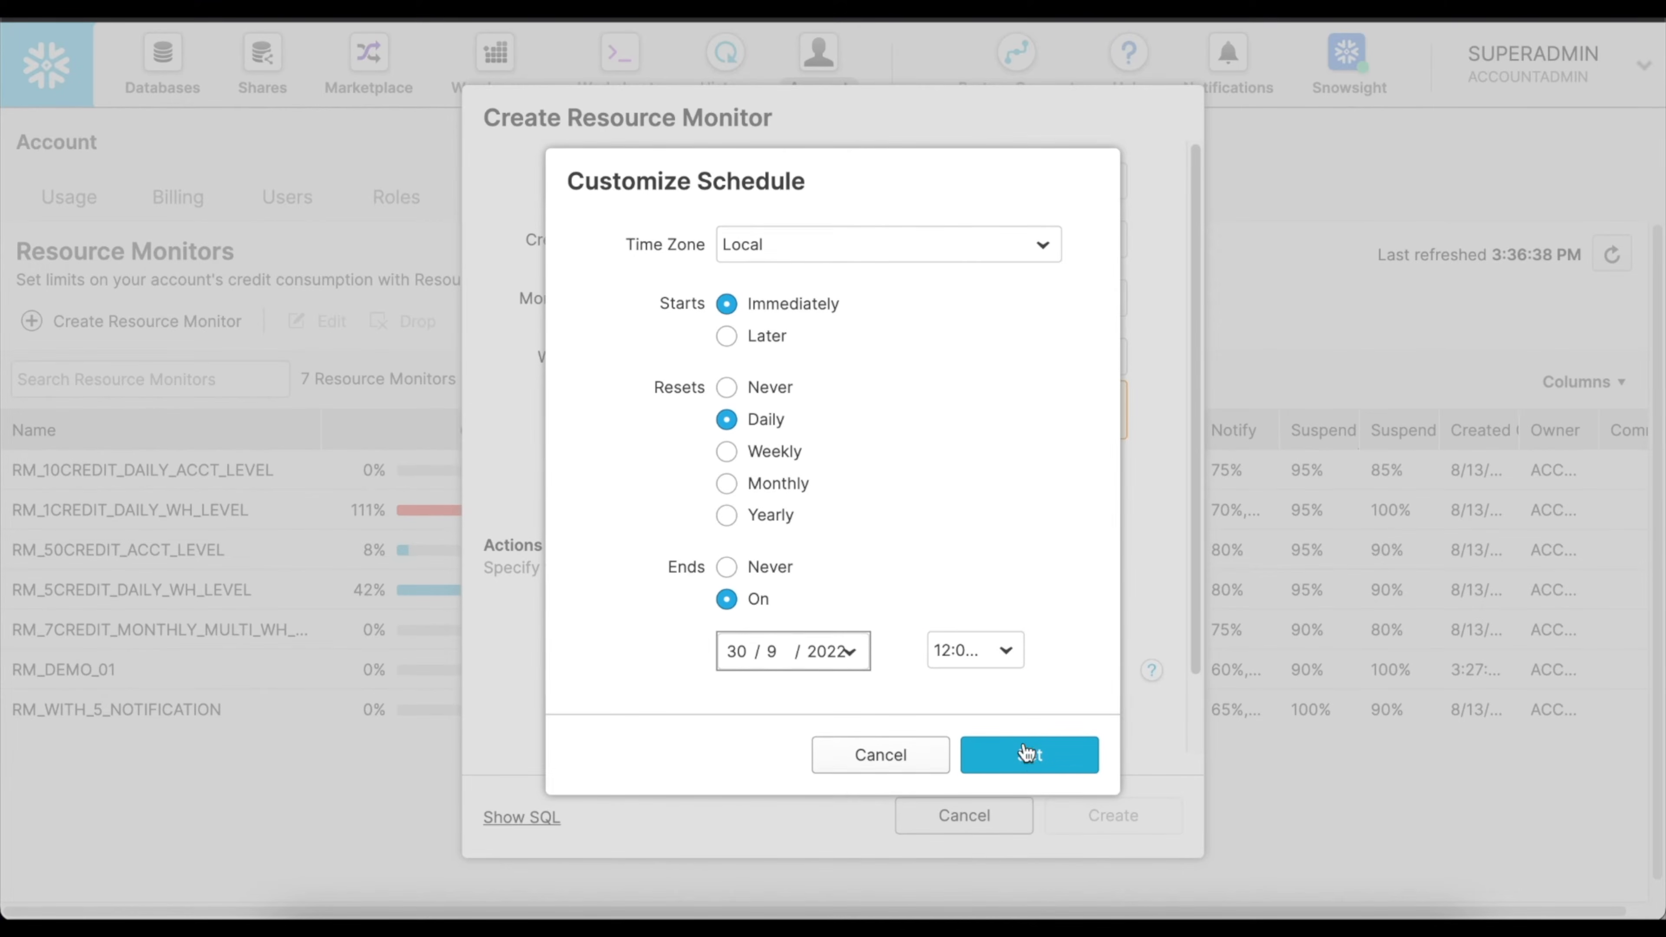
left_click(1030, 756)
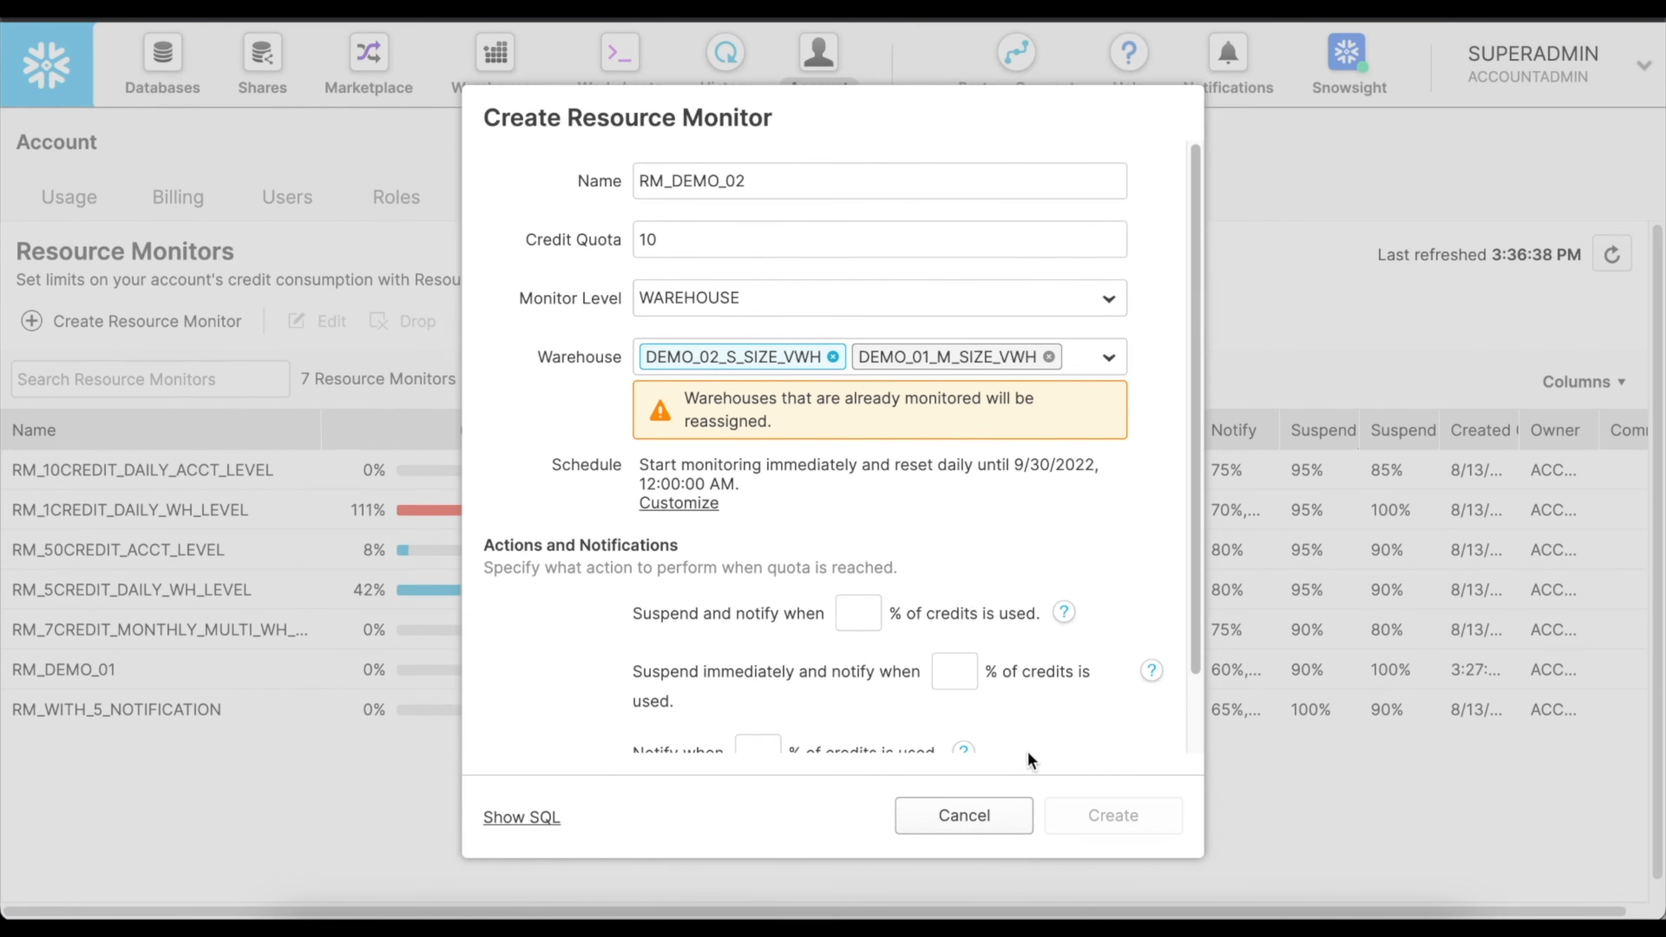
Set the thresholds to suspend and notify at 100%, suspend immediately at 90%, and notify at 85% of credits used.
scroll(958, 593, "down", 1)
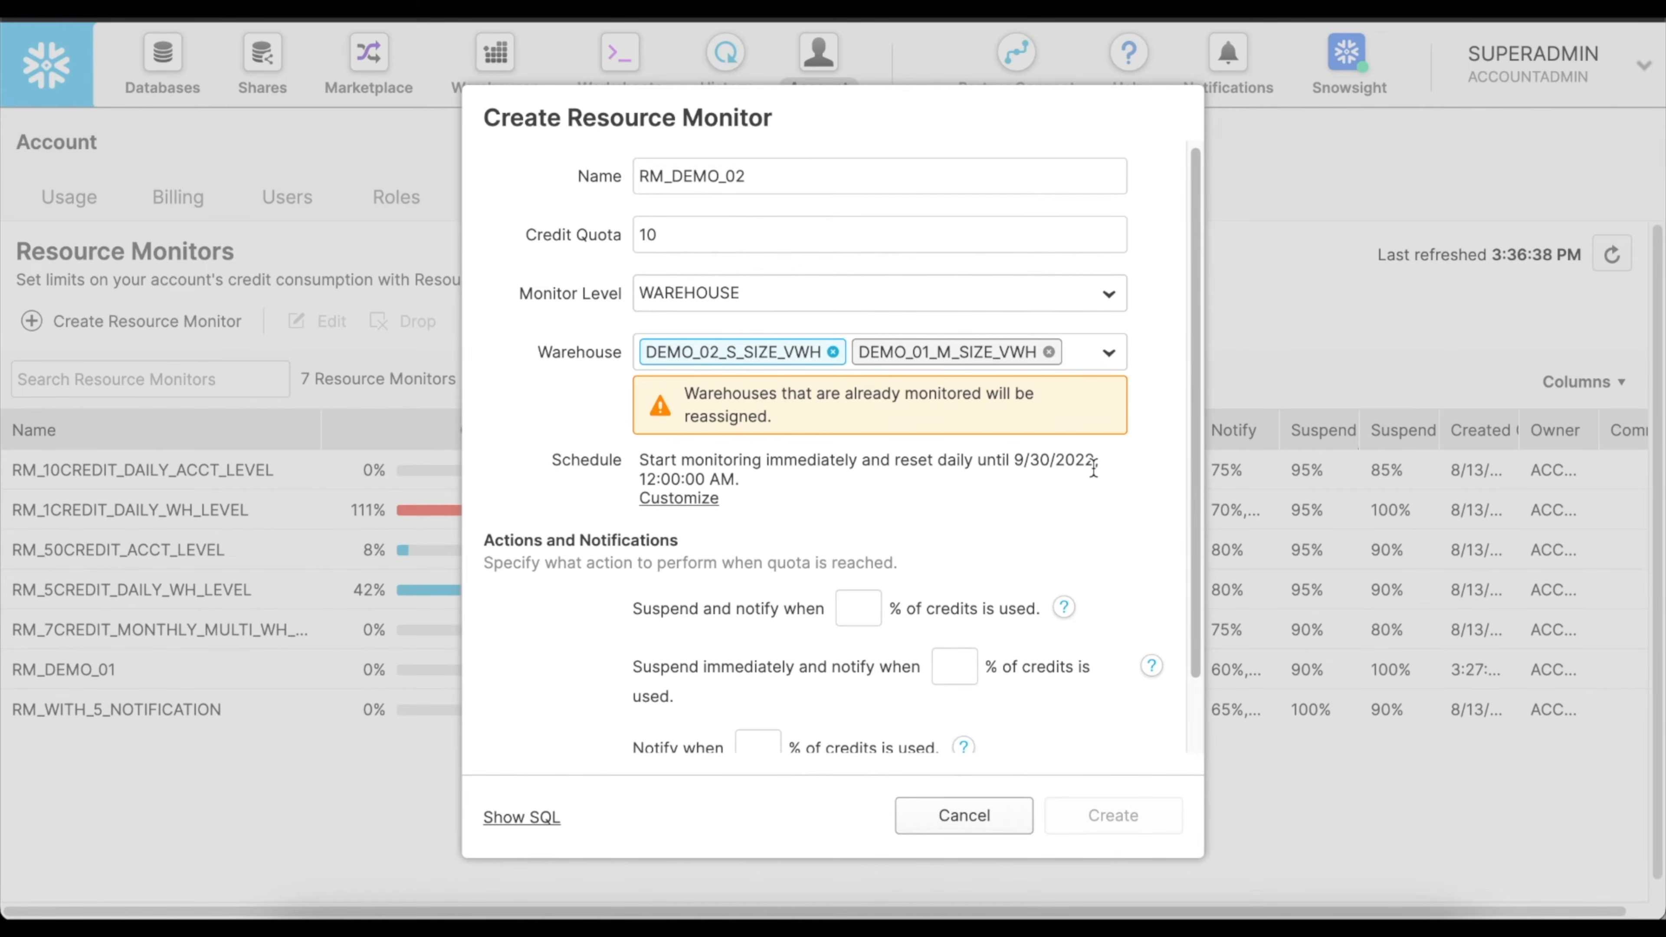
scroll(923, 486, "down", 2)
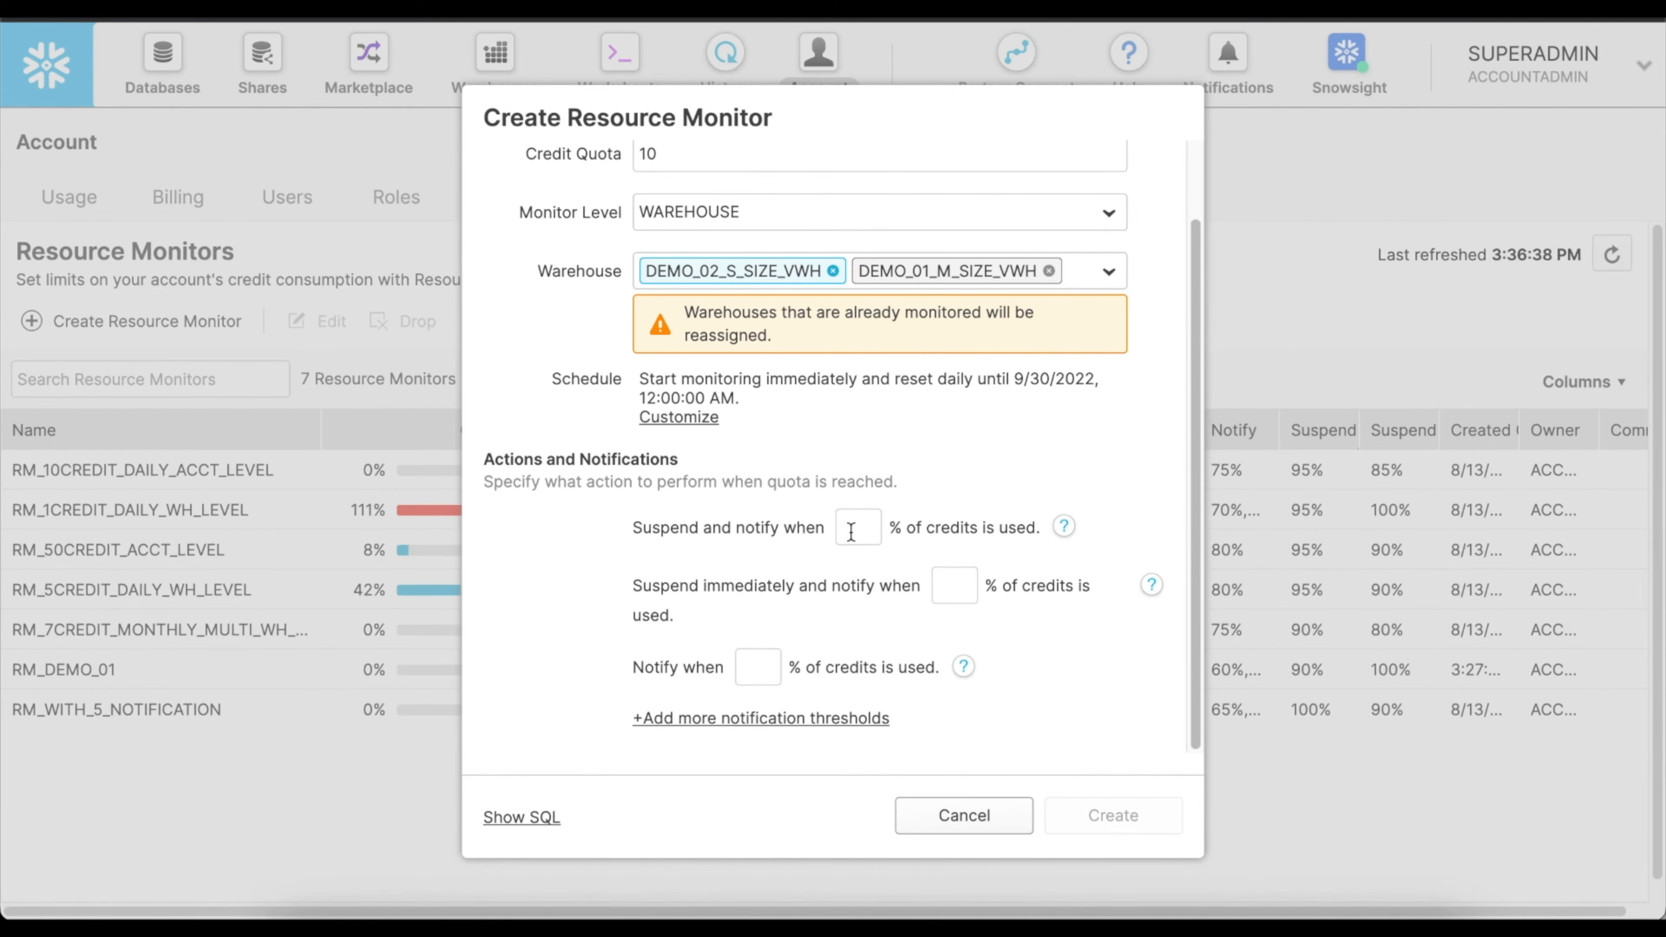
left_click(851, 530)
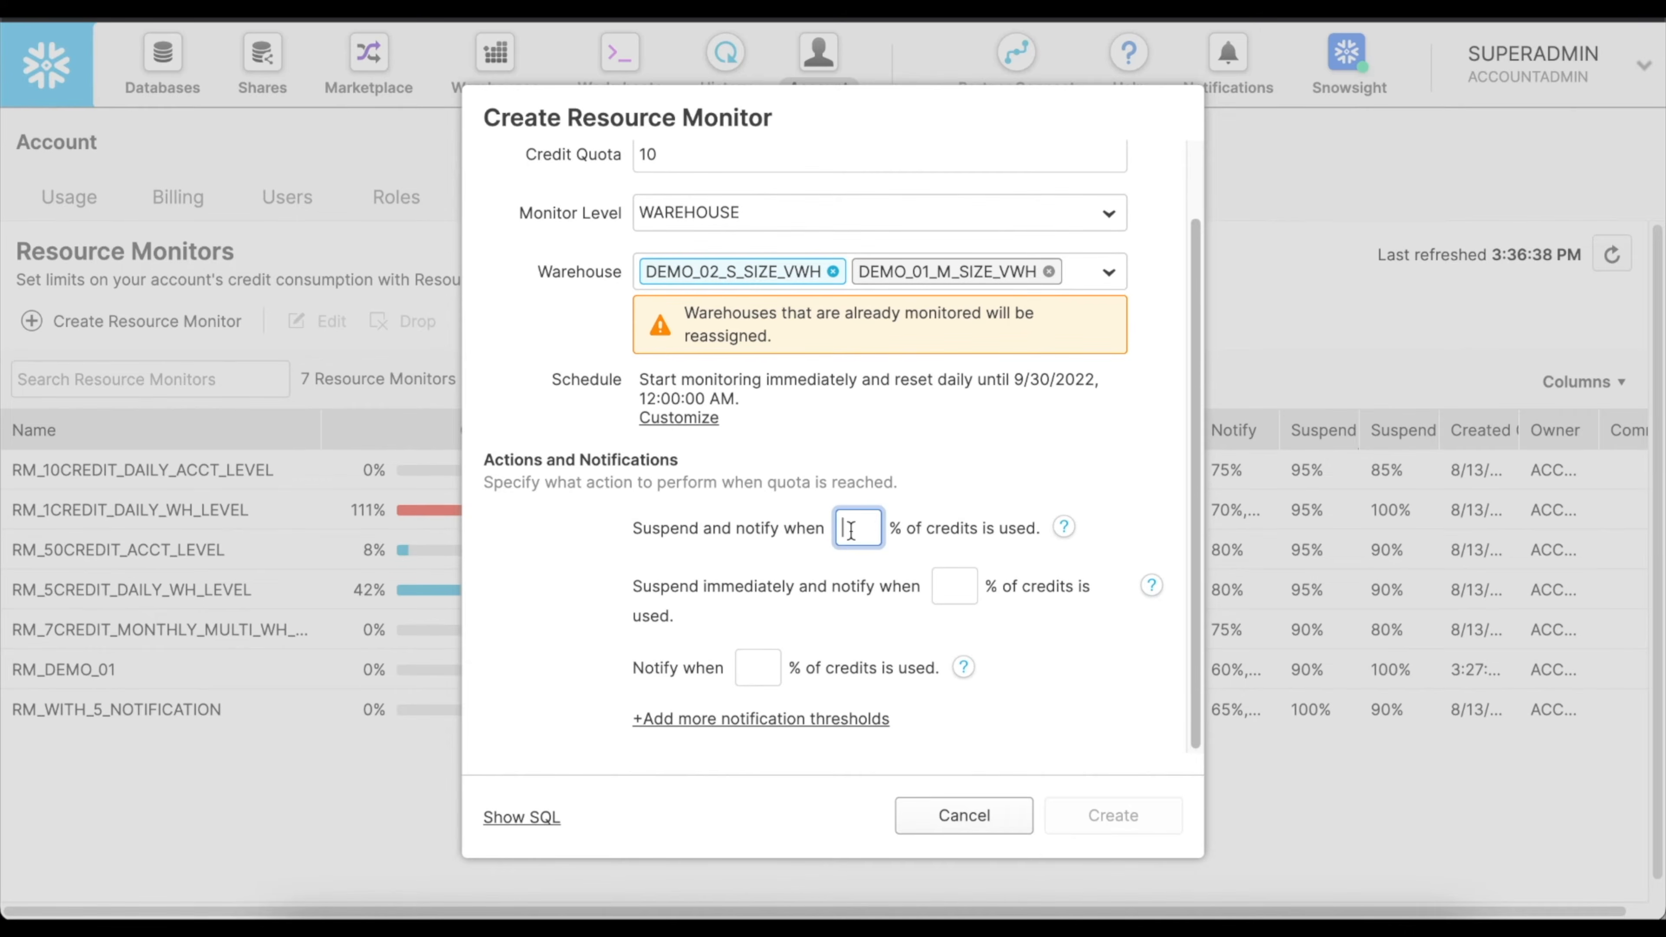
type("100")
left_click(949, 584)
type("90")
left_click(757, 667)
type("85")
Add four more notification thresholds at 80%, 75%, 70% and 65% of credits used.
triple_click(762, 719)
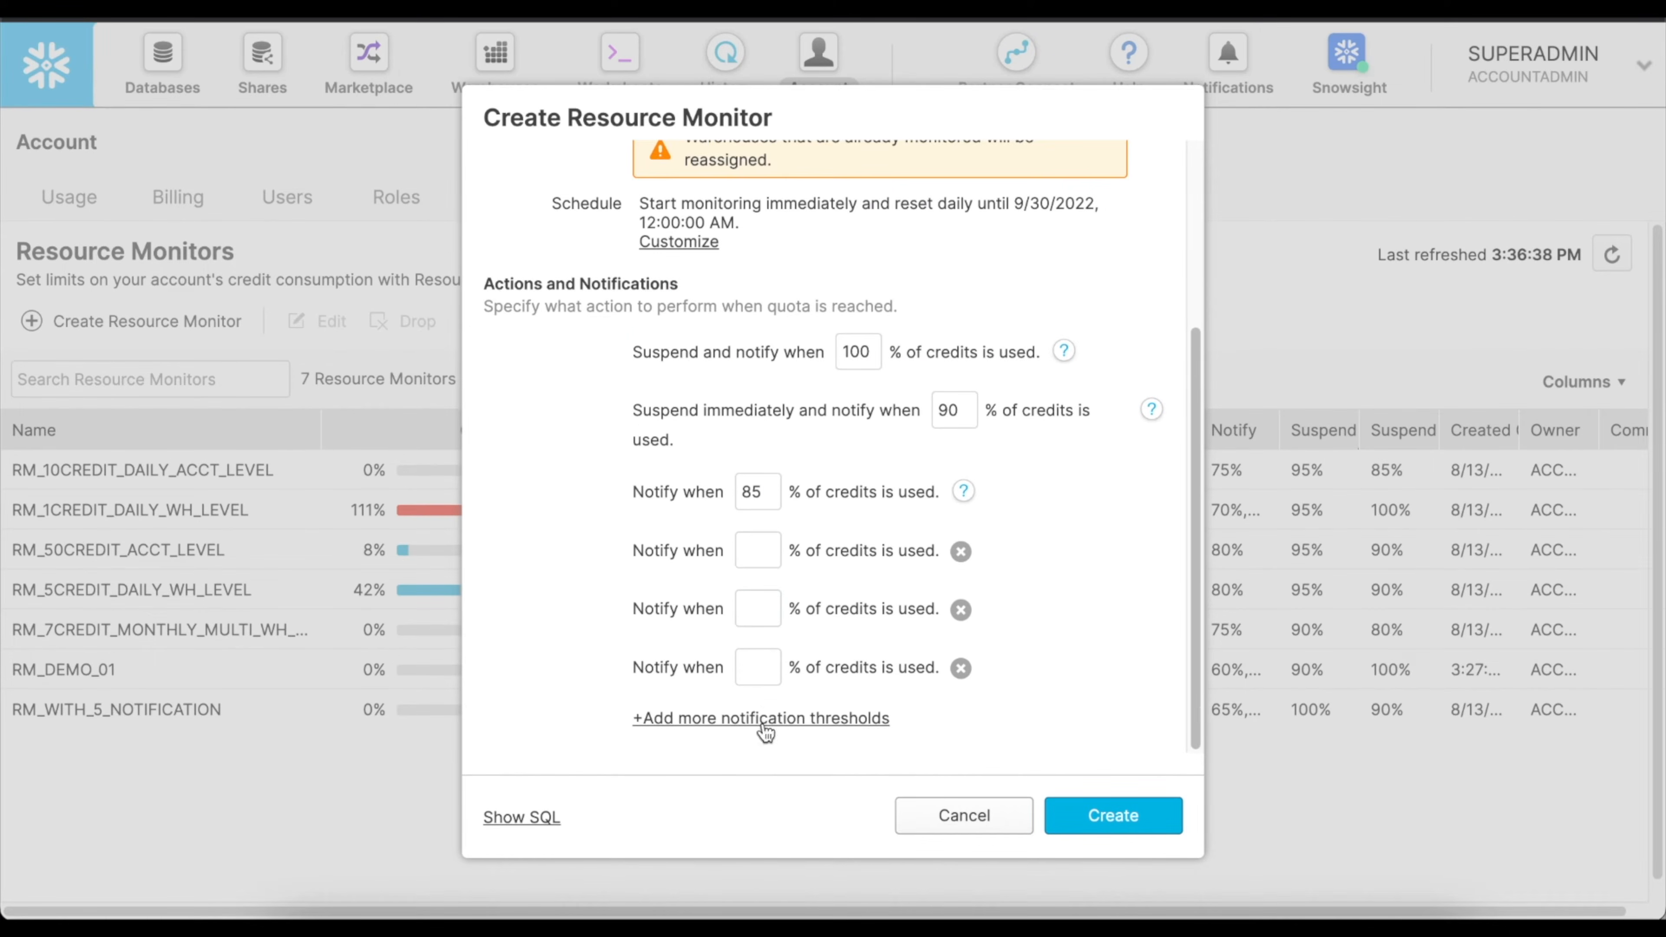
left_click(762, 719)
left_click(758, 551)
type("80")
key("Tab")
type("75\t70\t65")
scroll(912, 437, "down", 2)
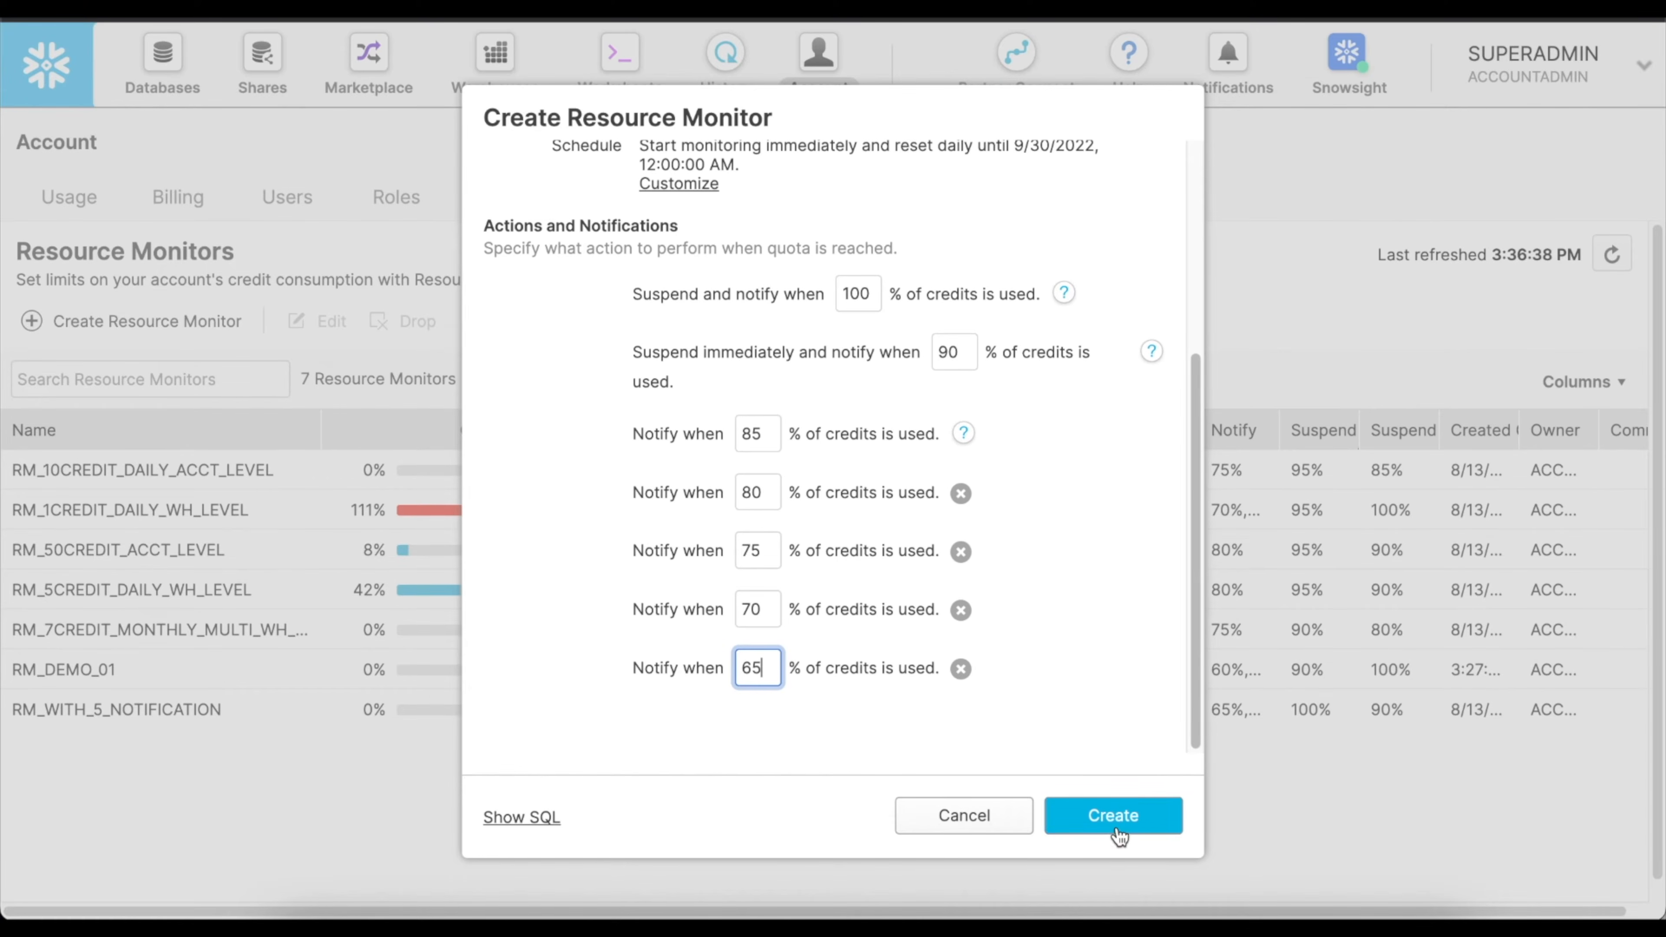
Show the generated SQL for RM_DEMO_02 and examine its suspend triggers, CREATE statement and warehouse assignments.
left_click(530, 820)
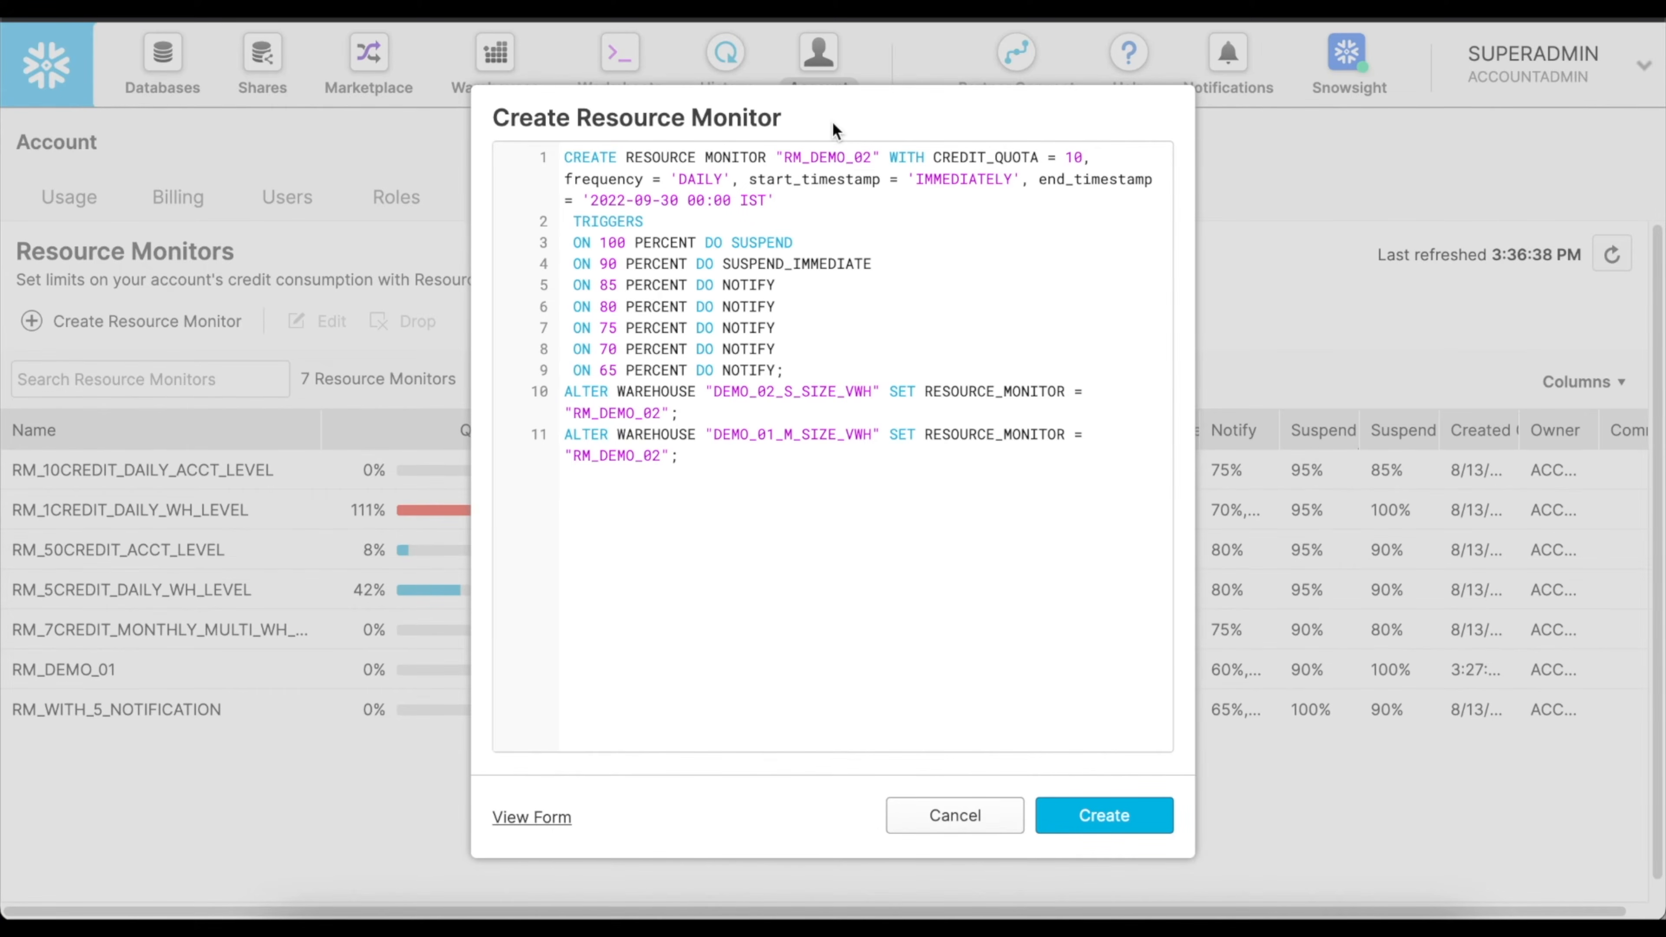
double_click(761, 242)
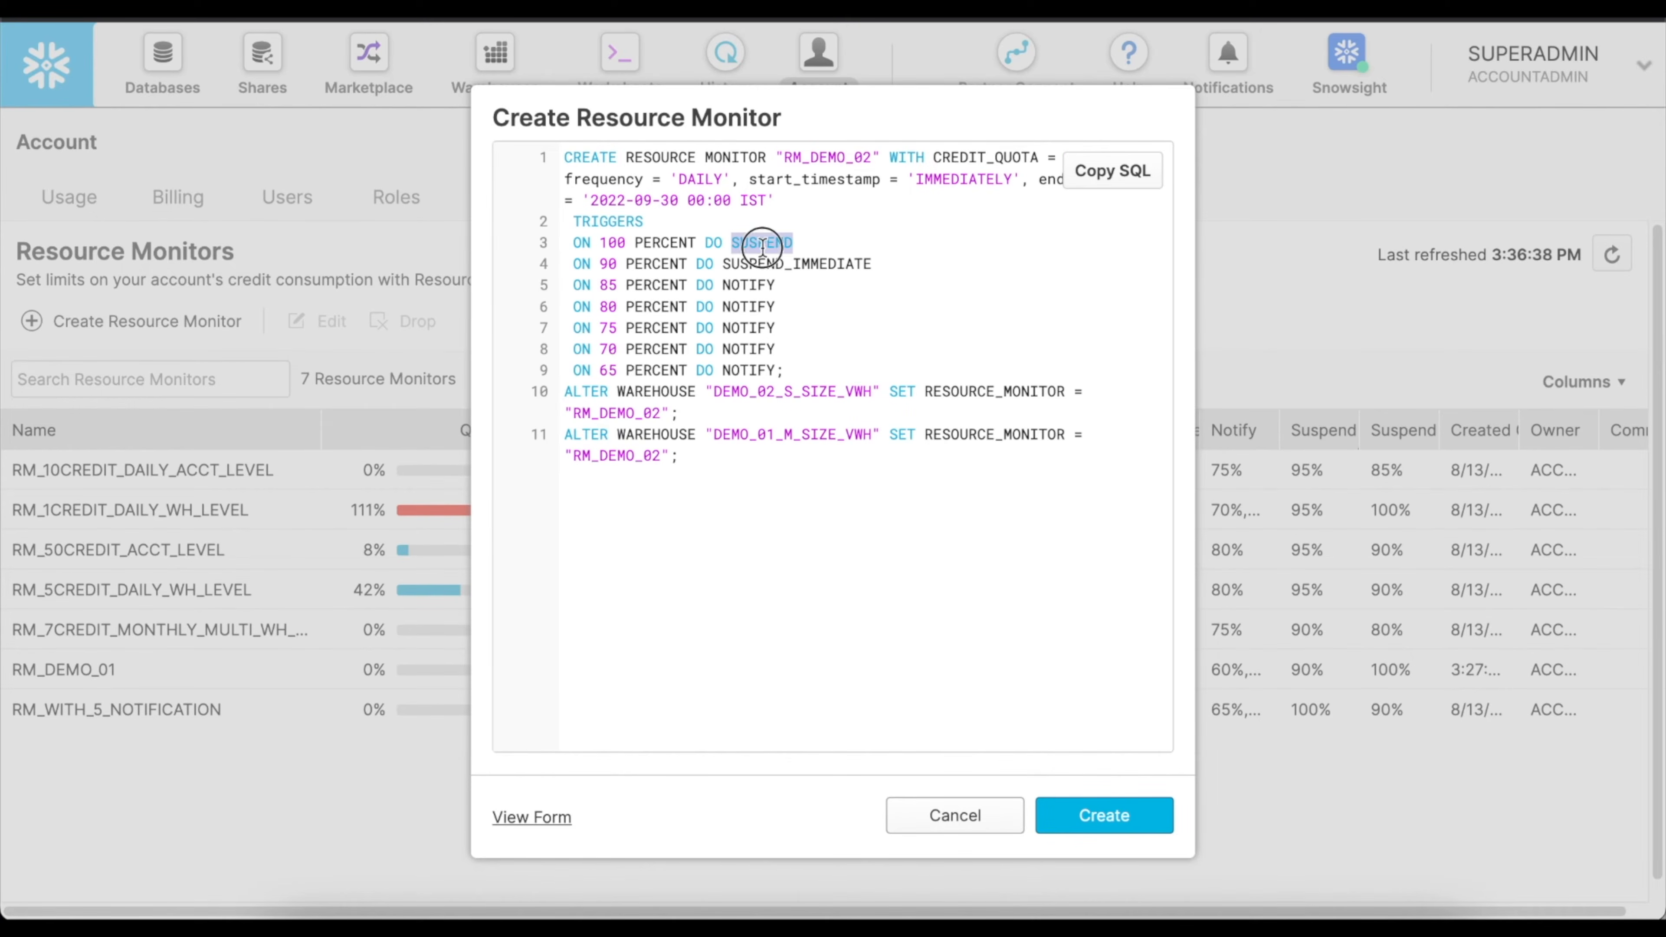
double_click(787, 263)
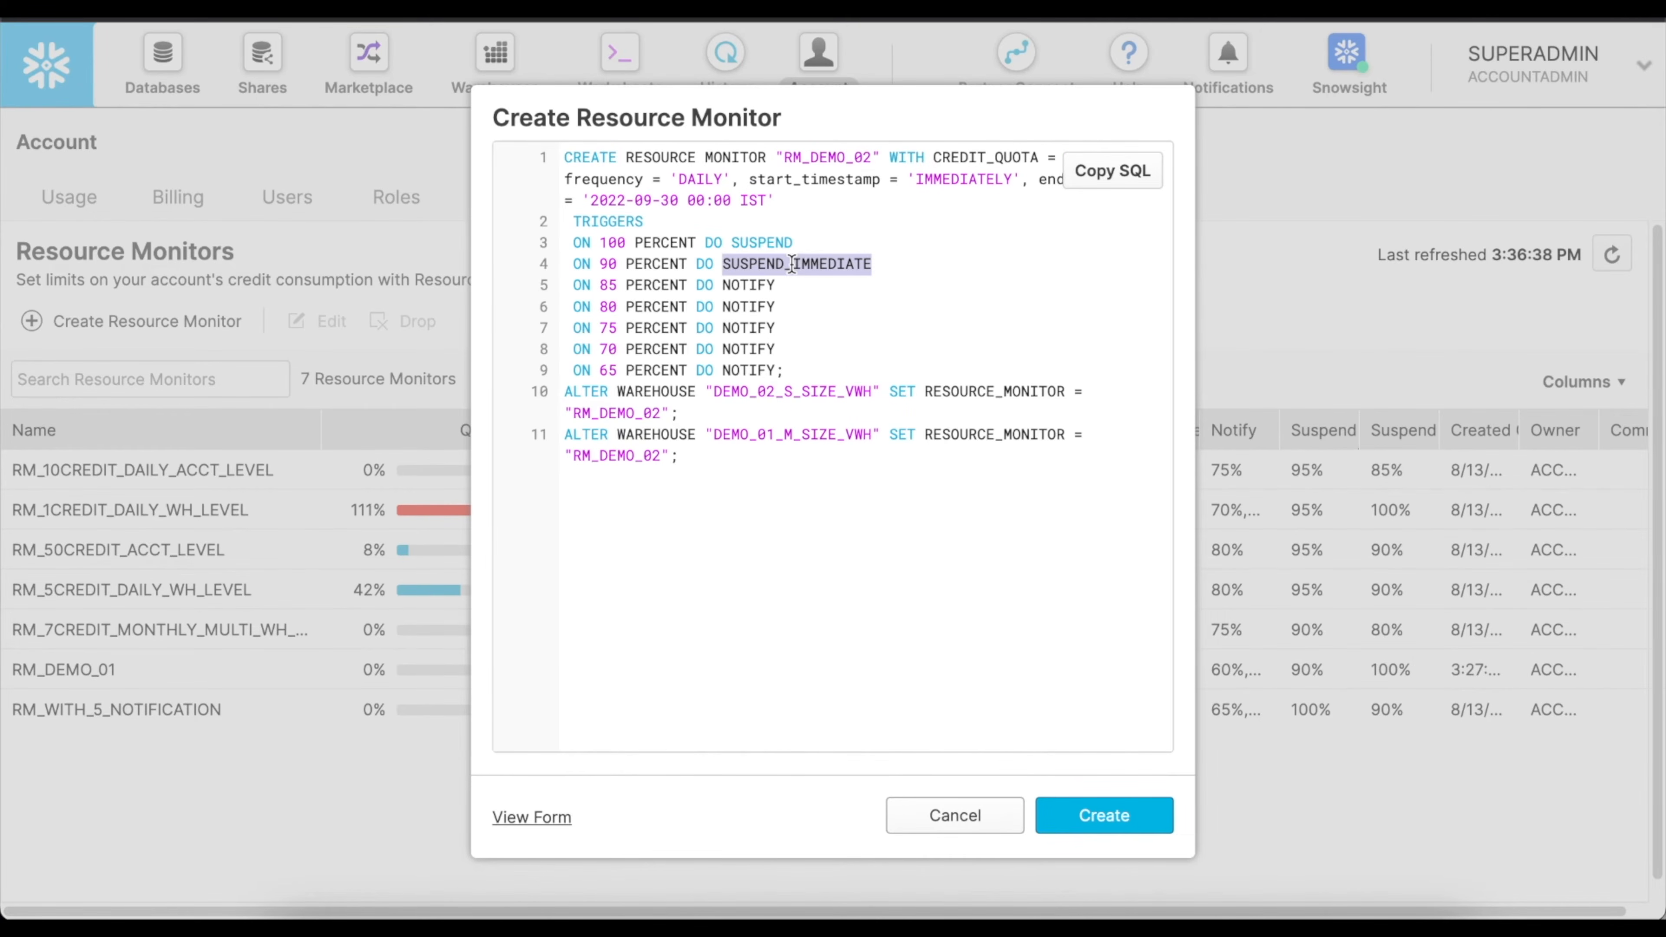
left_click_drag(591, 286, 561, 157)
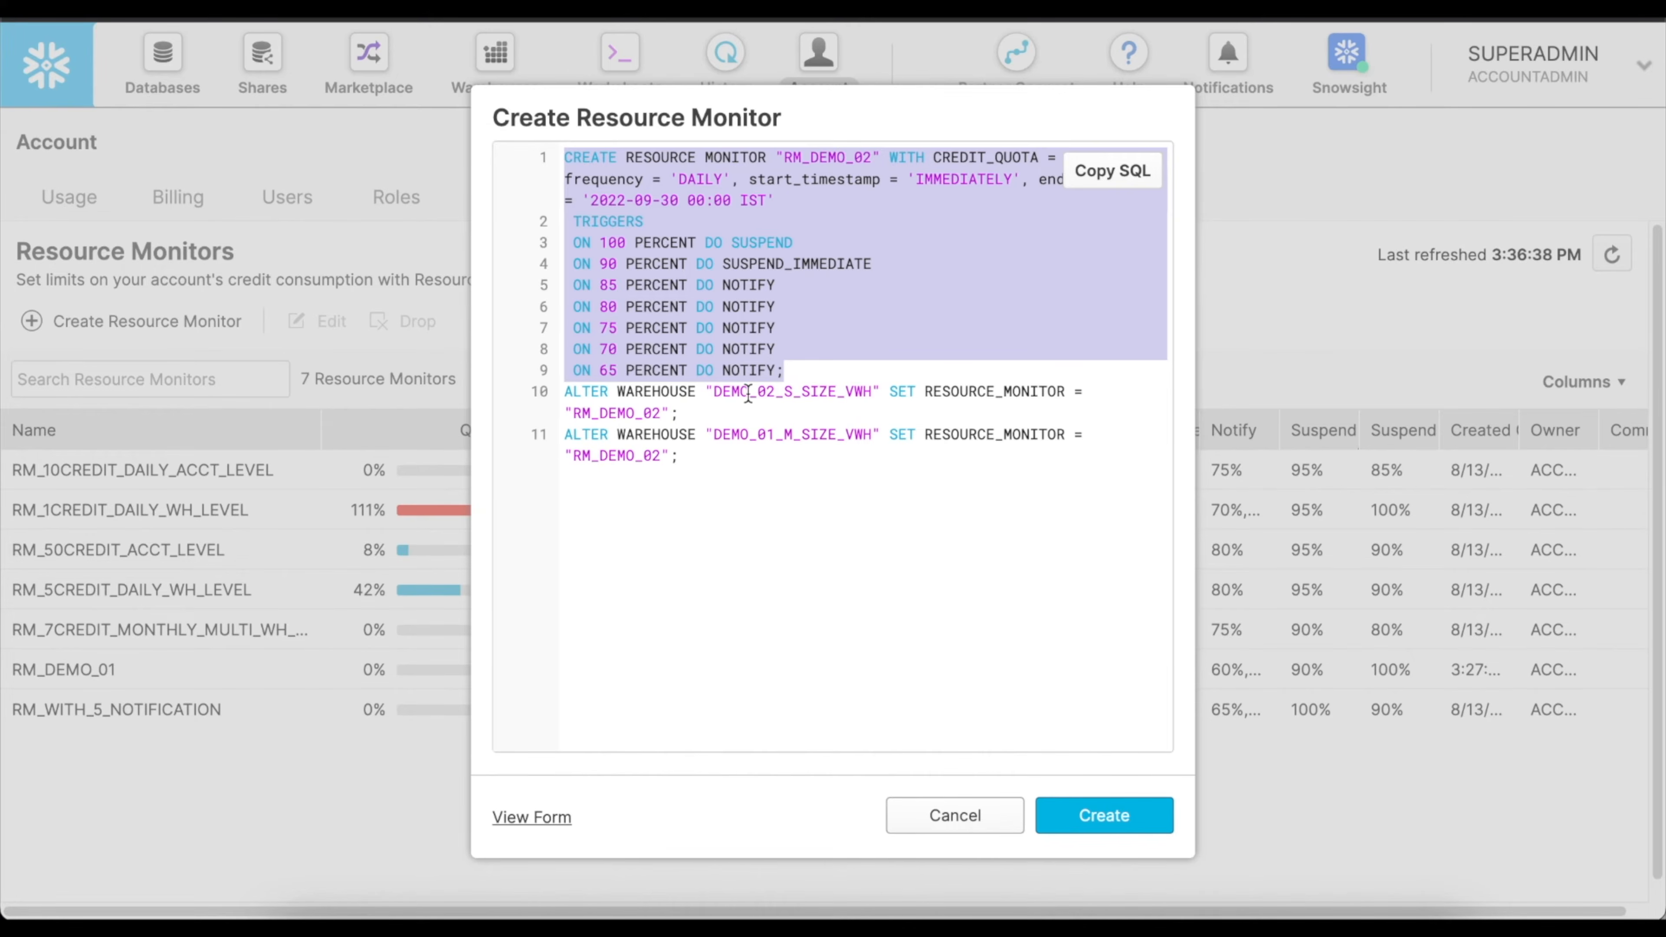
left_click(778, 391)
double_click(778, 392)
double_click(774, 433)
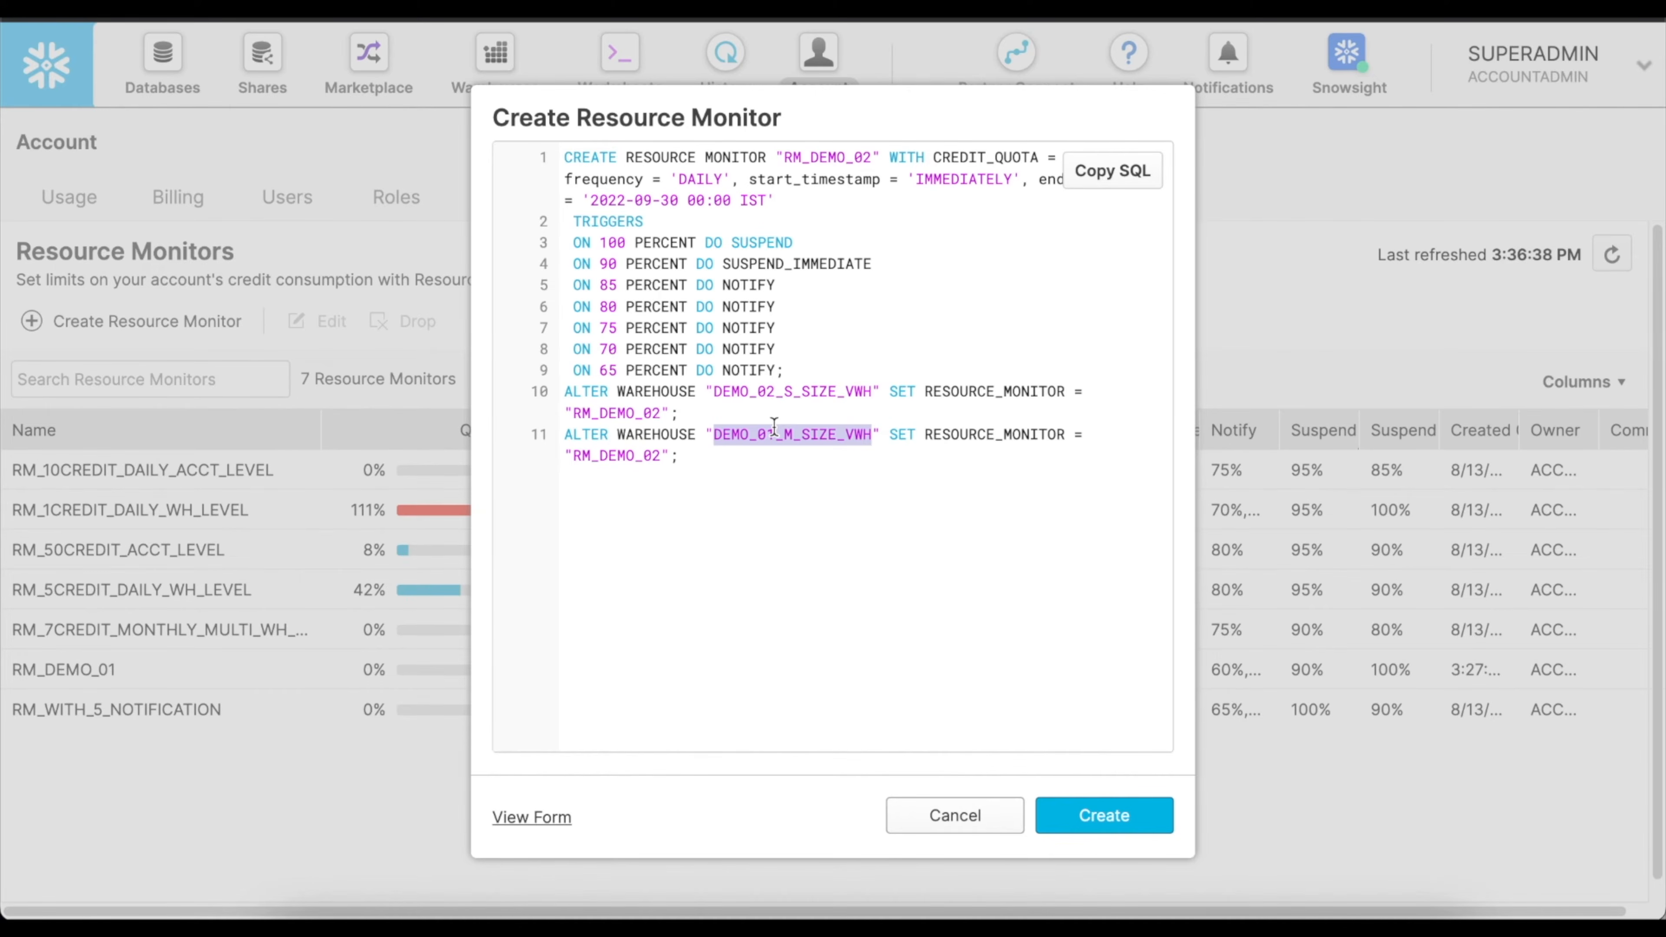
left_click(682, 455)
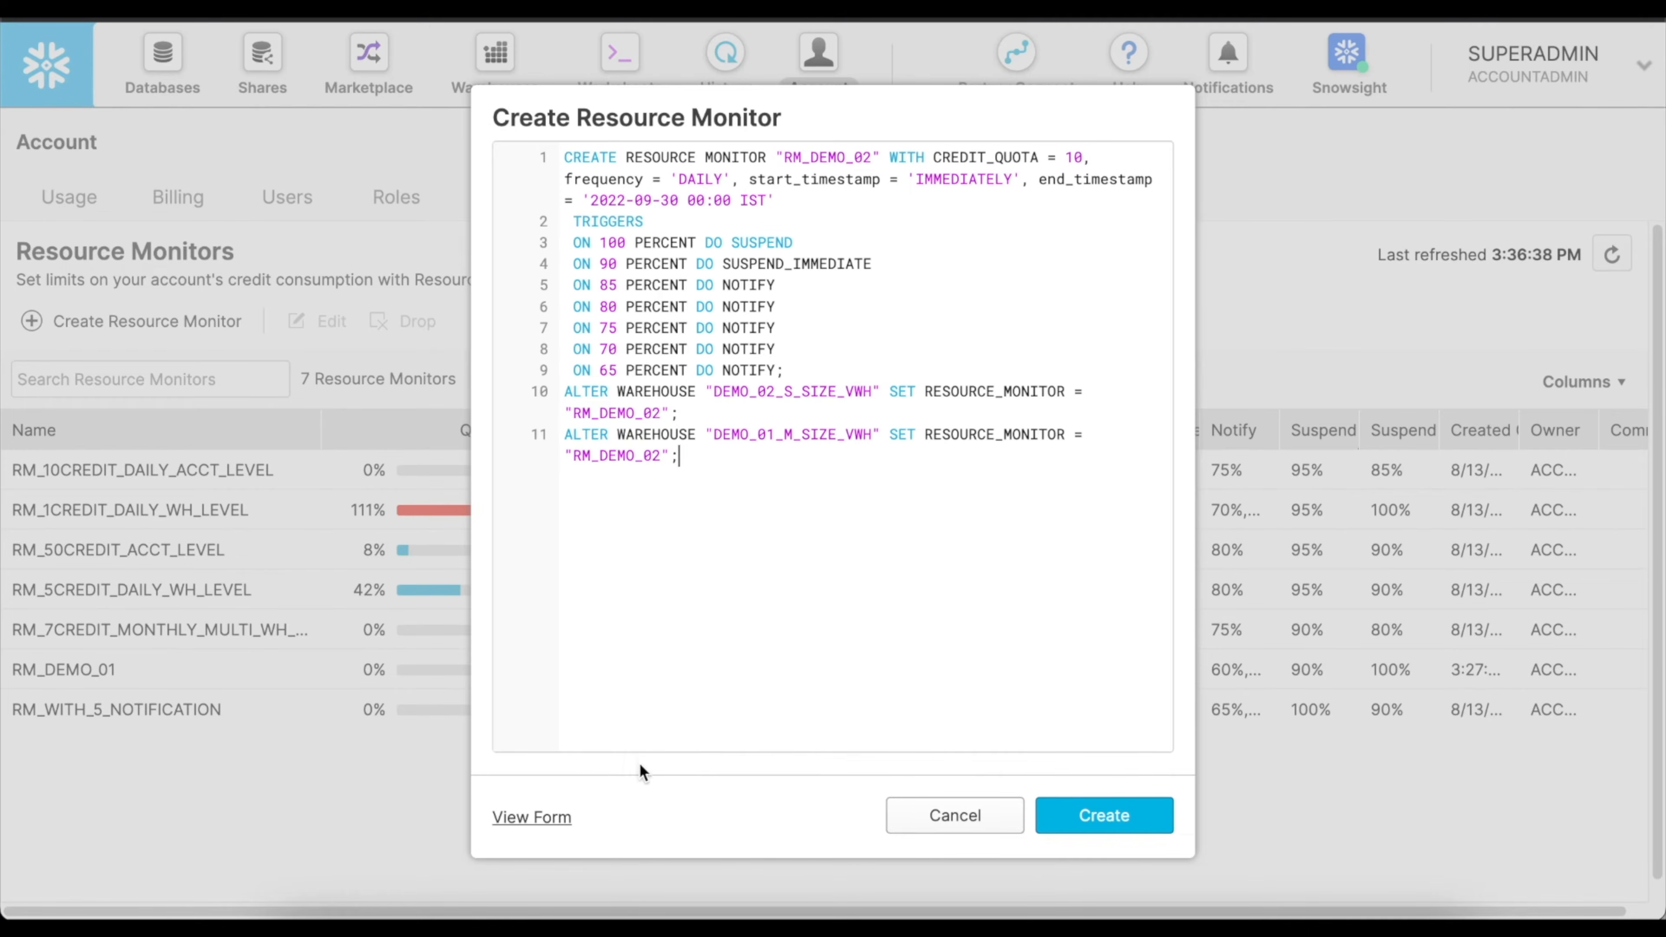
Return to the form, remove DEMO_01_M_SIZE_VWH from the monitored warehouses, and try to create the resource monitor.
left_click(532, 817)
left_click(1048, 357)
scroll(925, 621, "down", 5)
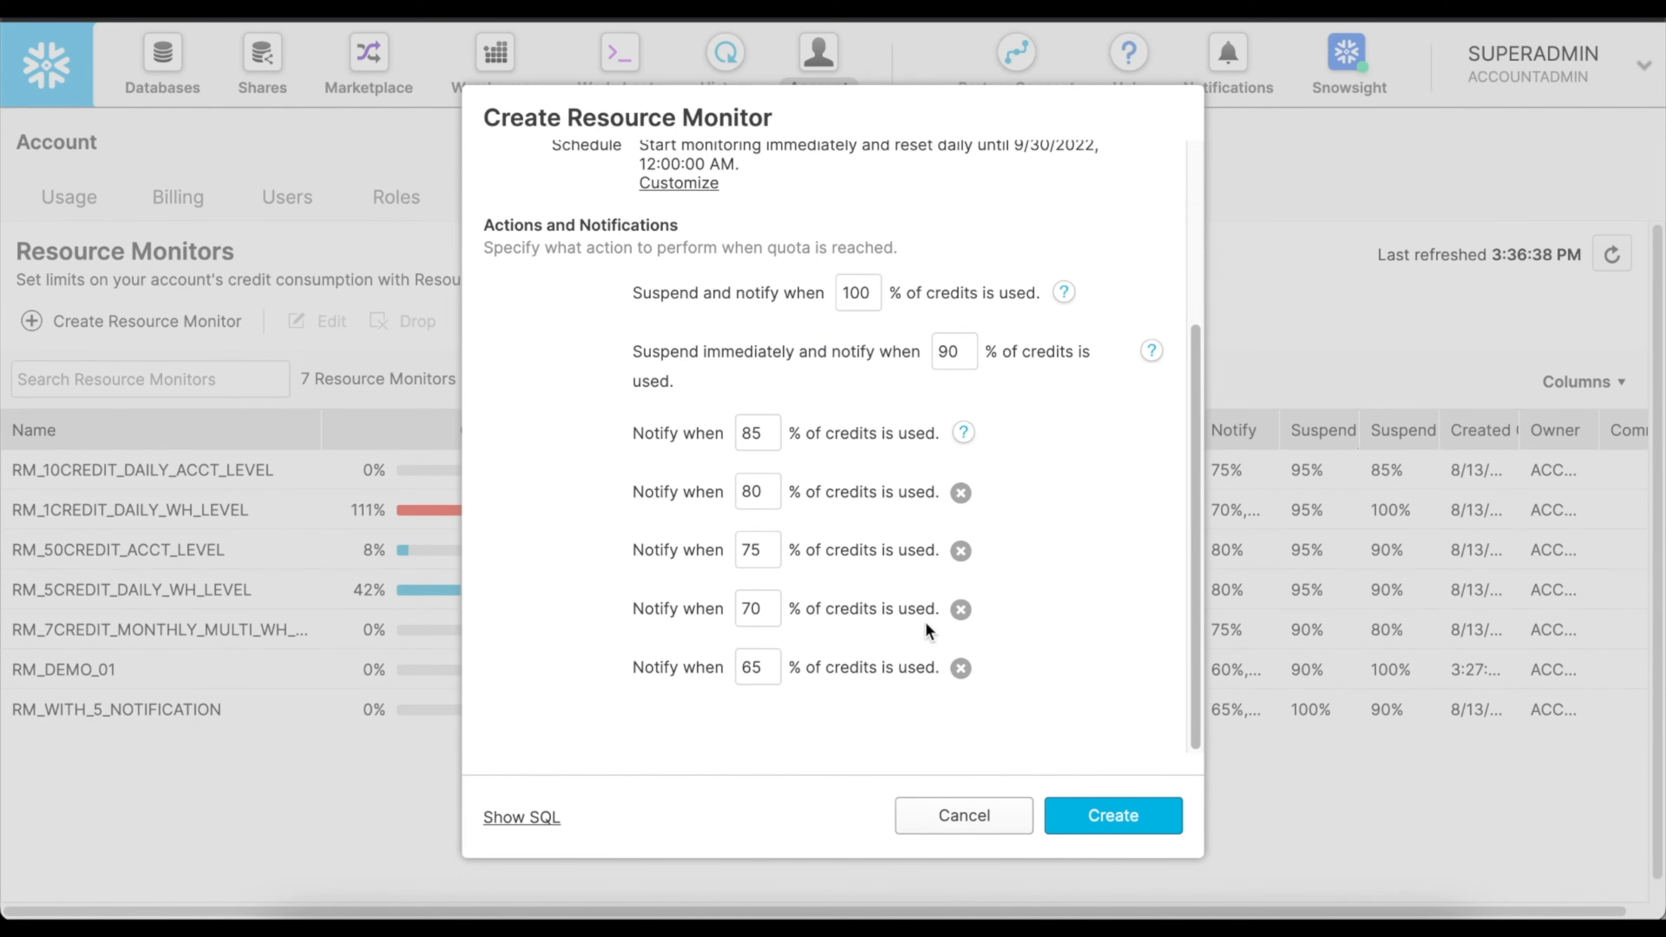
left_click(1105, 824)
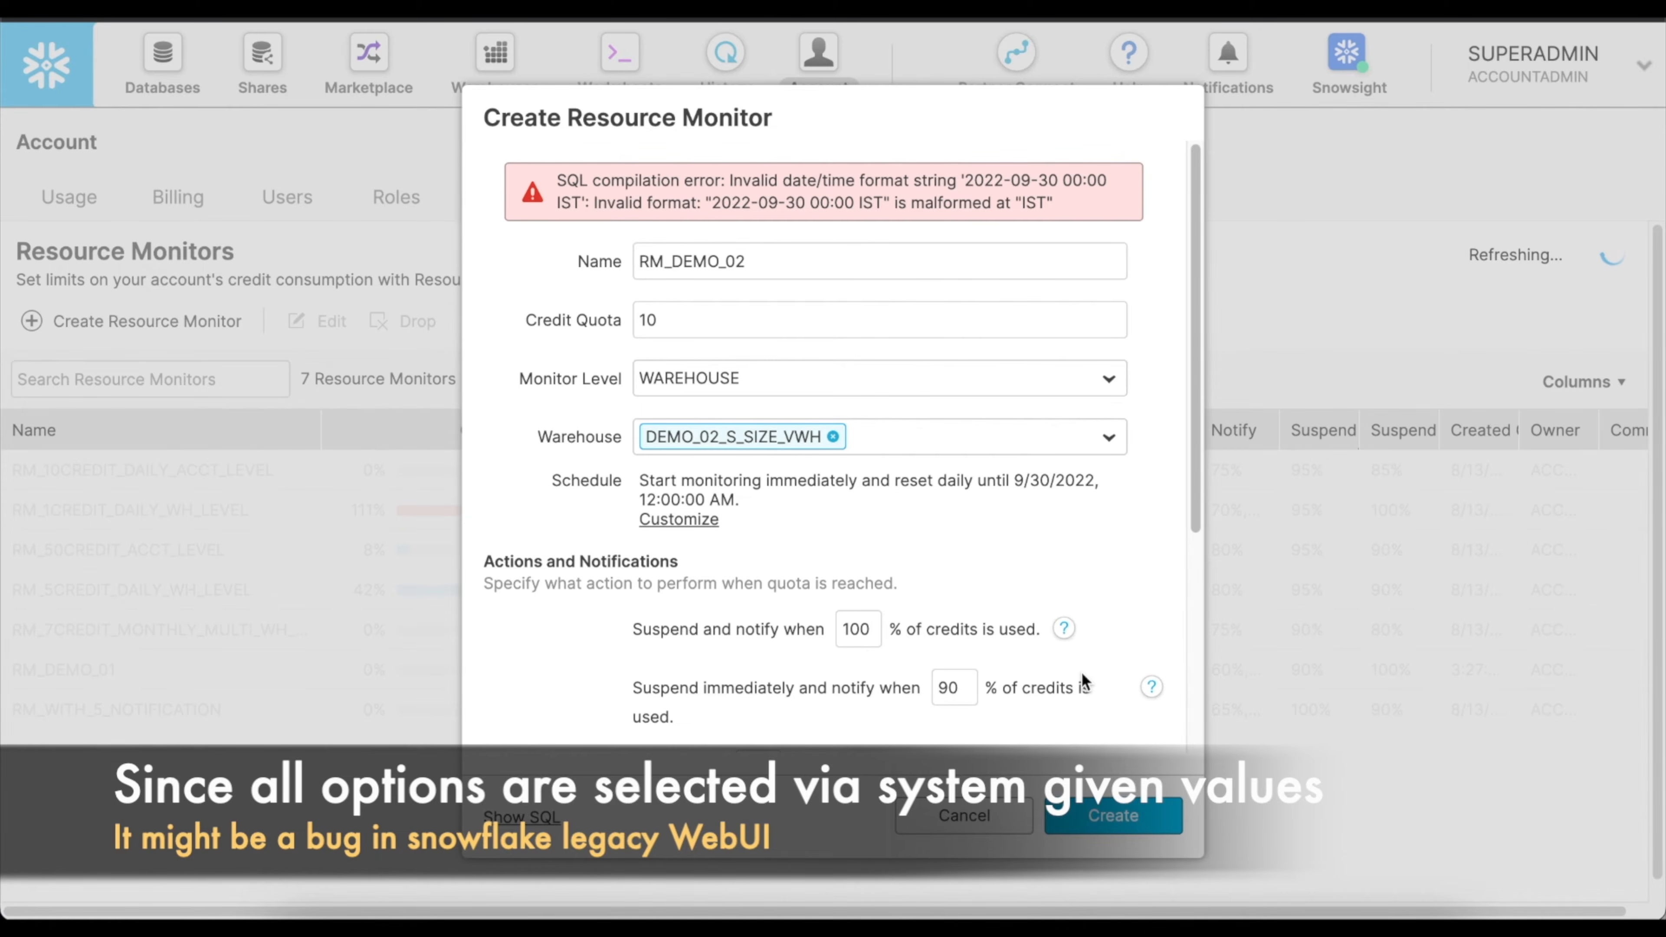
Clear the end date from the monitor's schedule and create RM_DEMO_02.
left_click(688, 519)
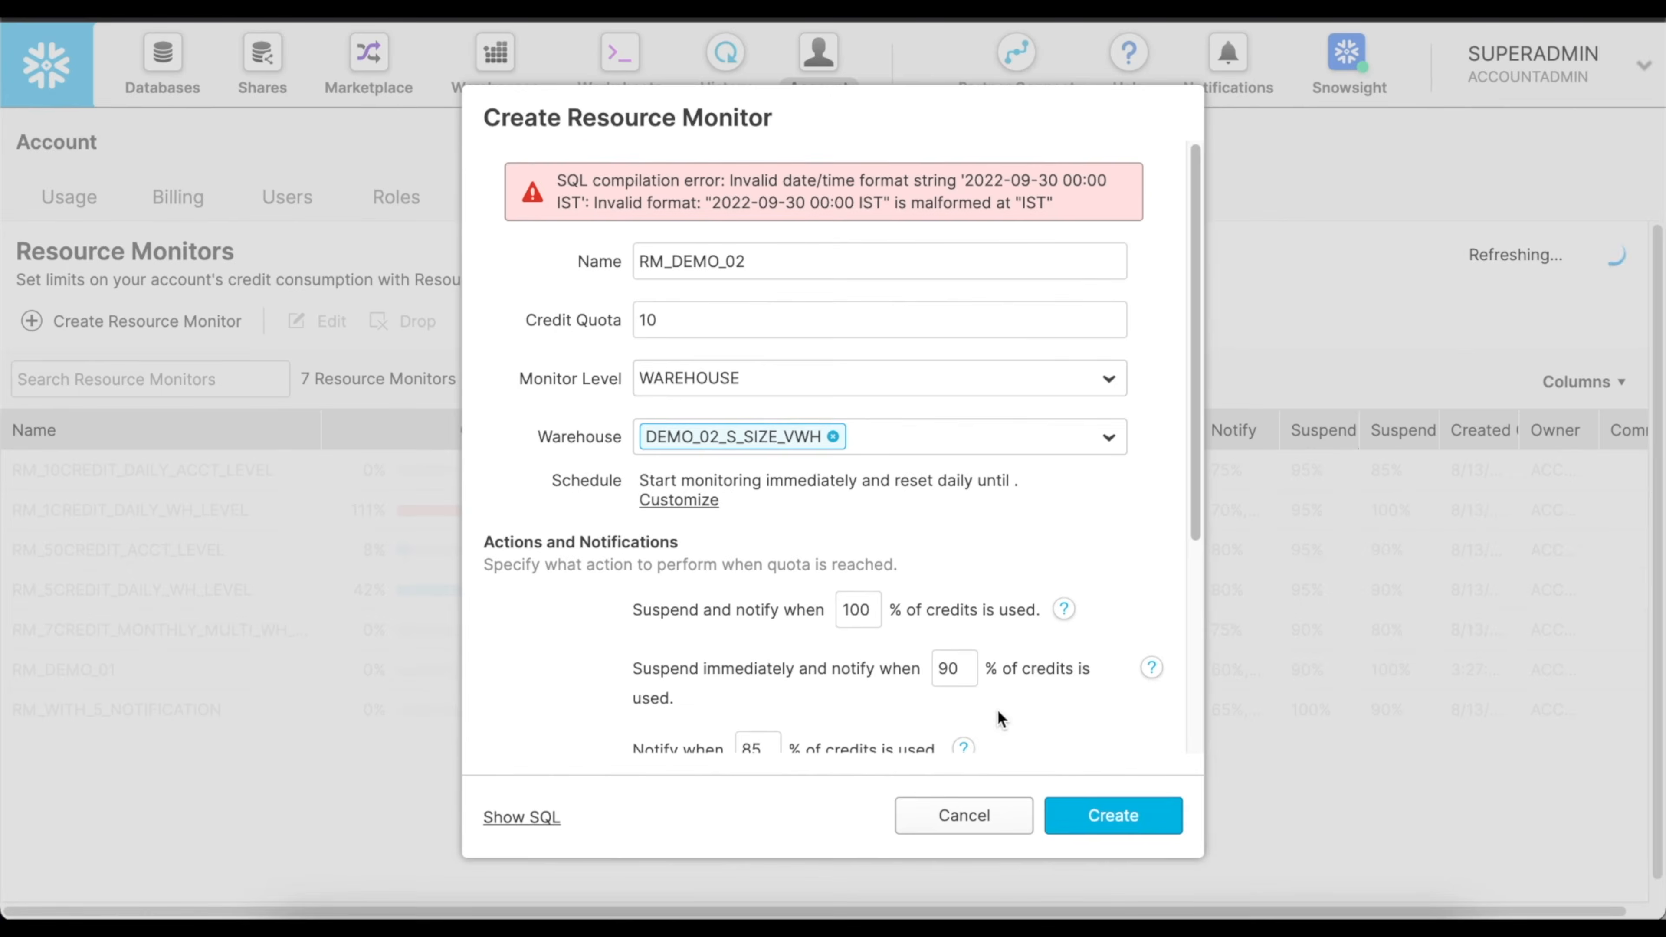
left_click(1107, 813)
Widen the Name, Level and Warehouses columns of the resource monitor list so their values can be read.
left_click_drag(93, 429, 289, 430)
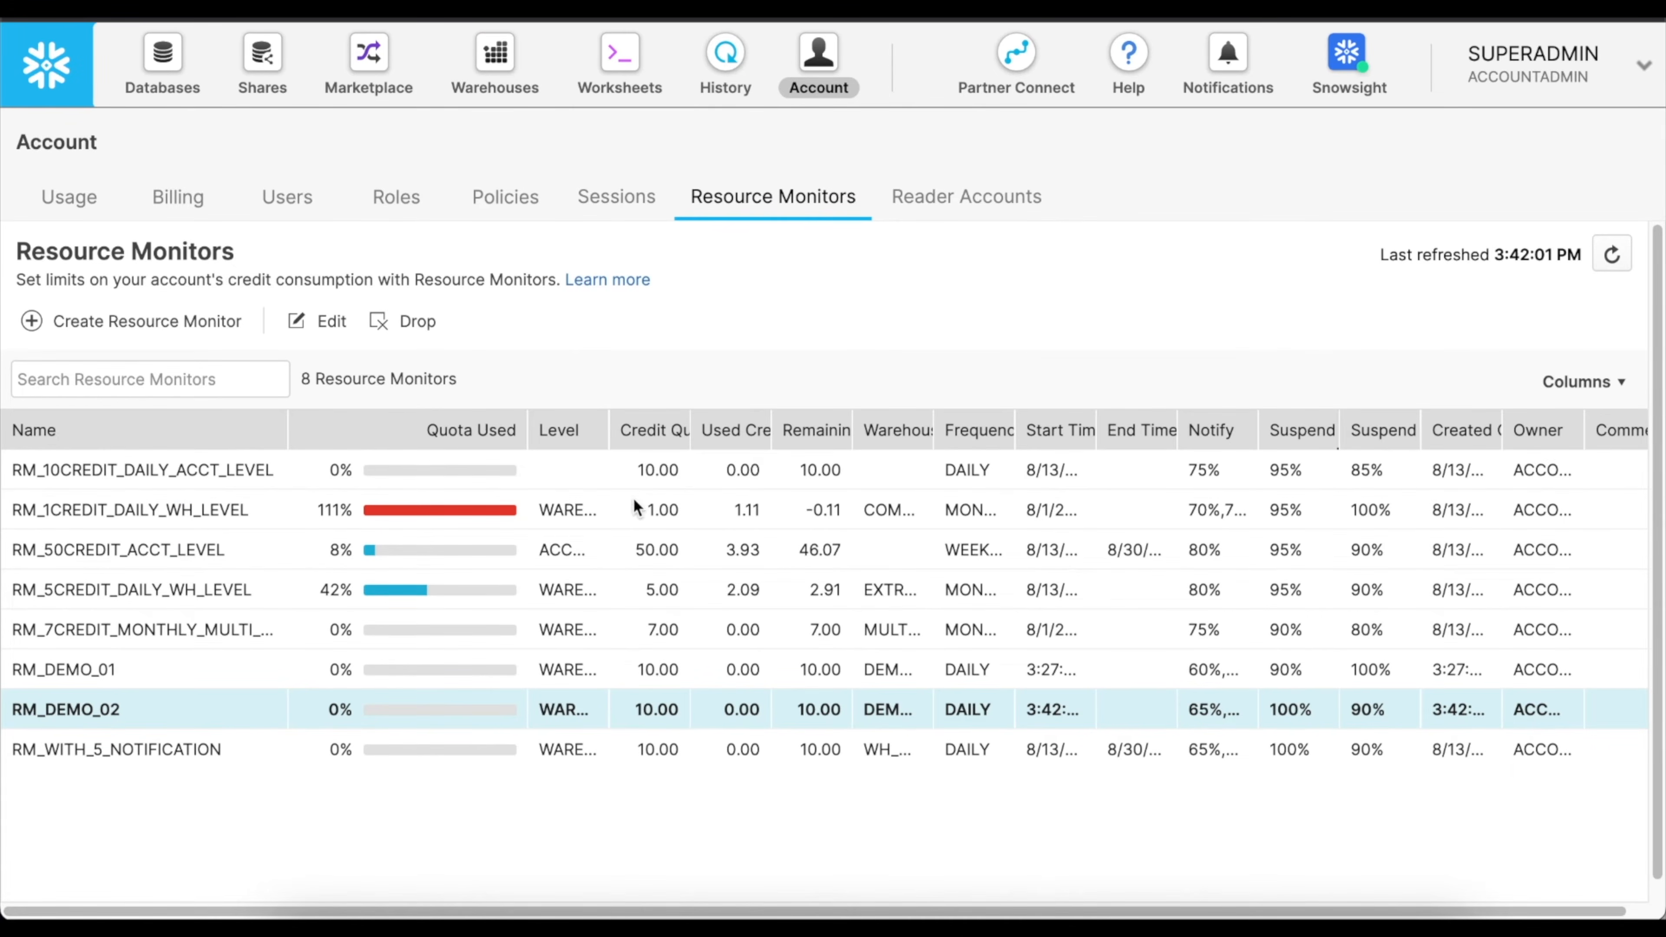
left_click_drag(609, 430, 717, 430)
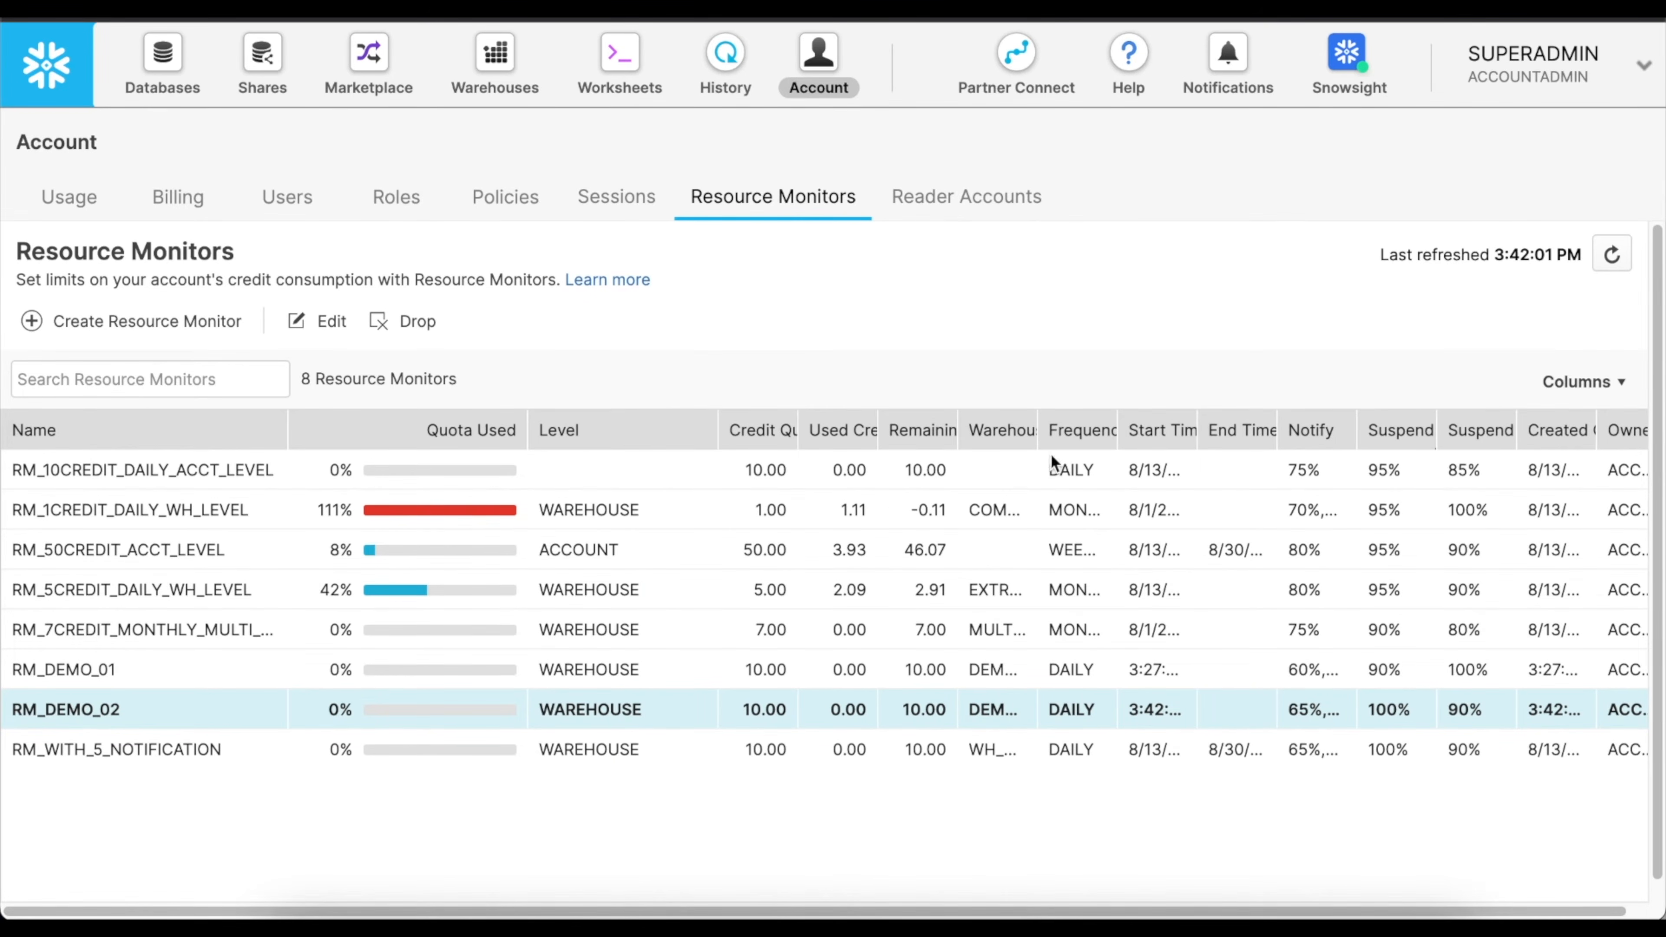
left_click_drag(1036, 432, 1133, 432)
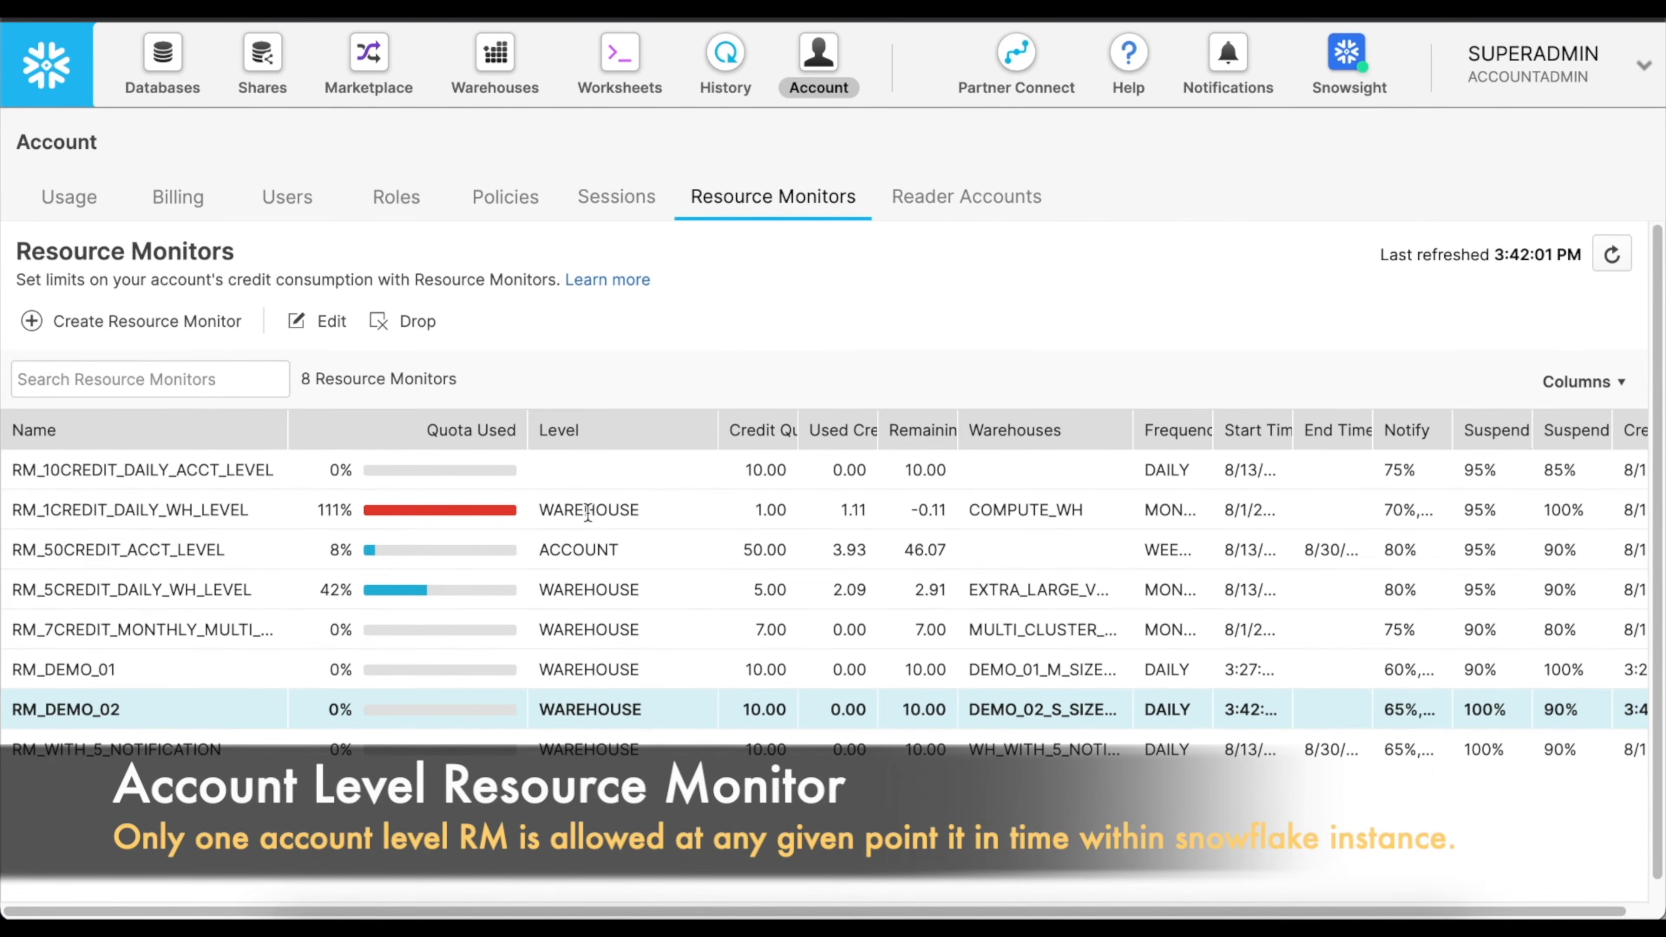
Preview the SQL for changing RM_10CREDIT_DAILY_ACCT_LEVEL to the ACCOUNT monitor level, and discard the edit.
left_click(582, 551)
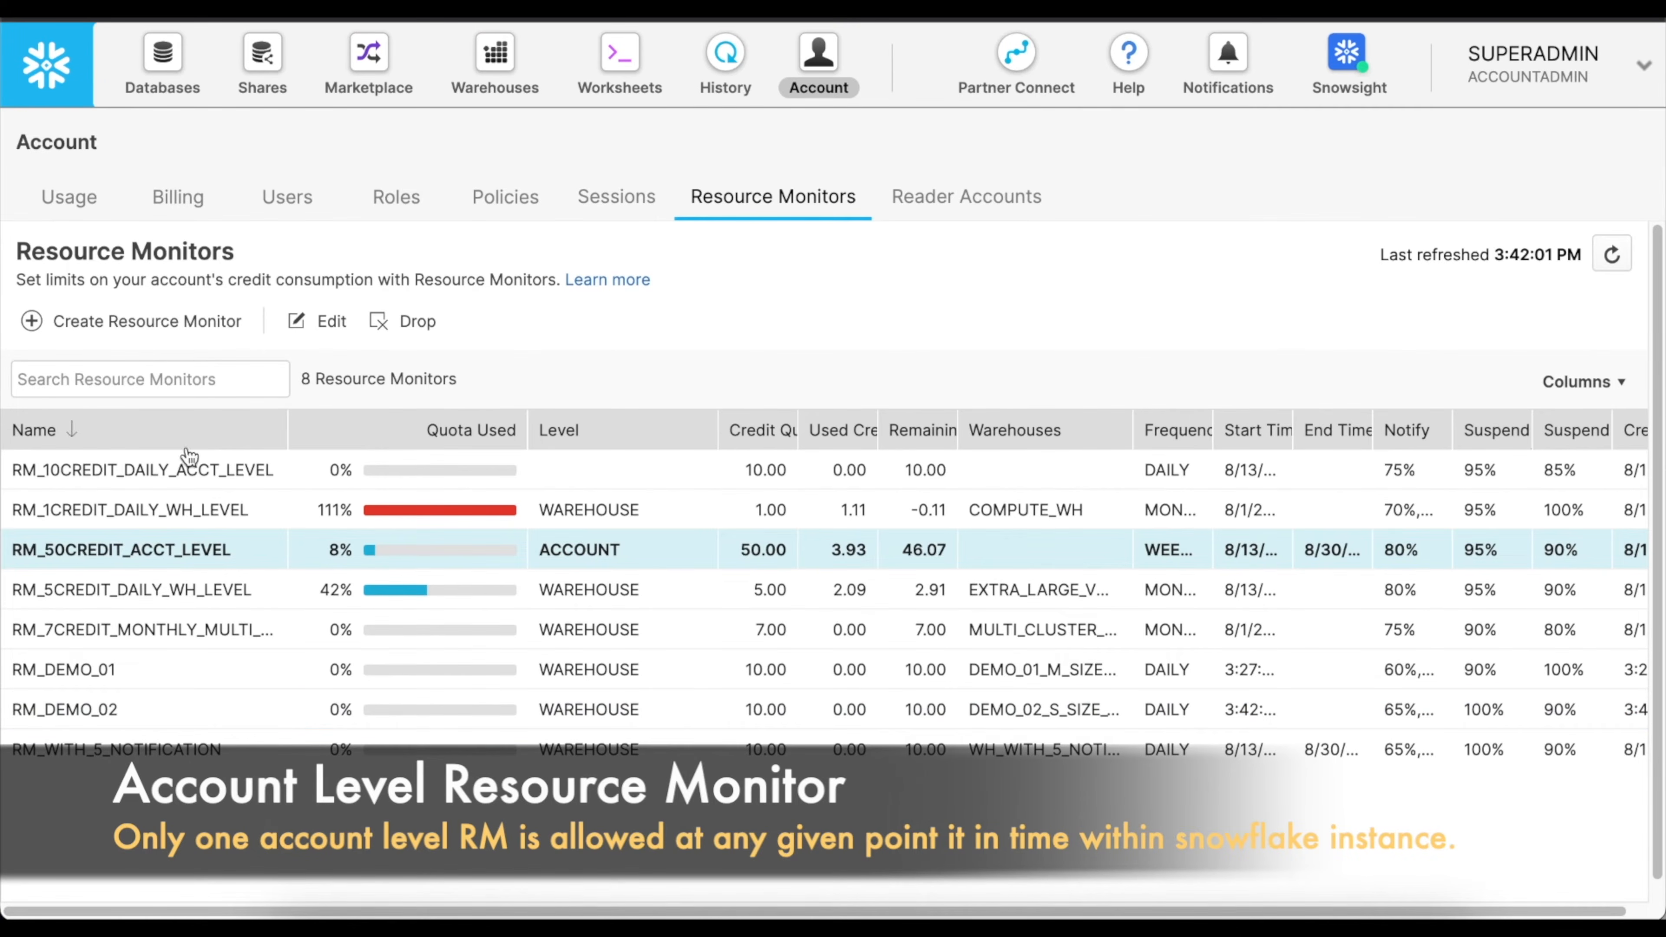
left_click(627, 481)
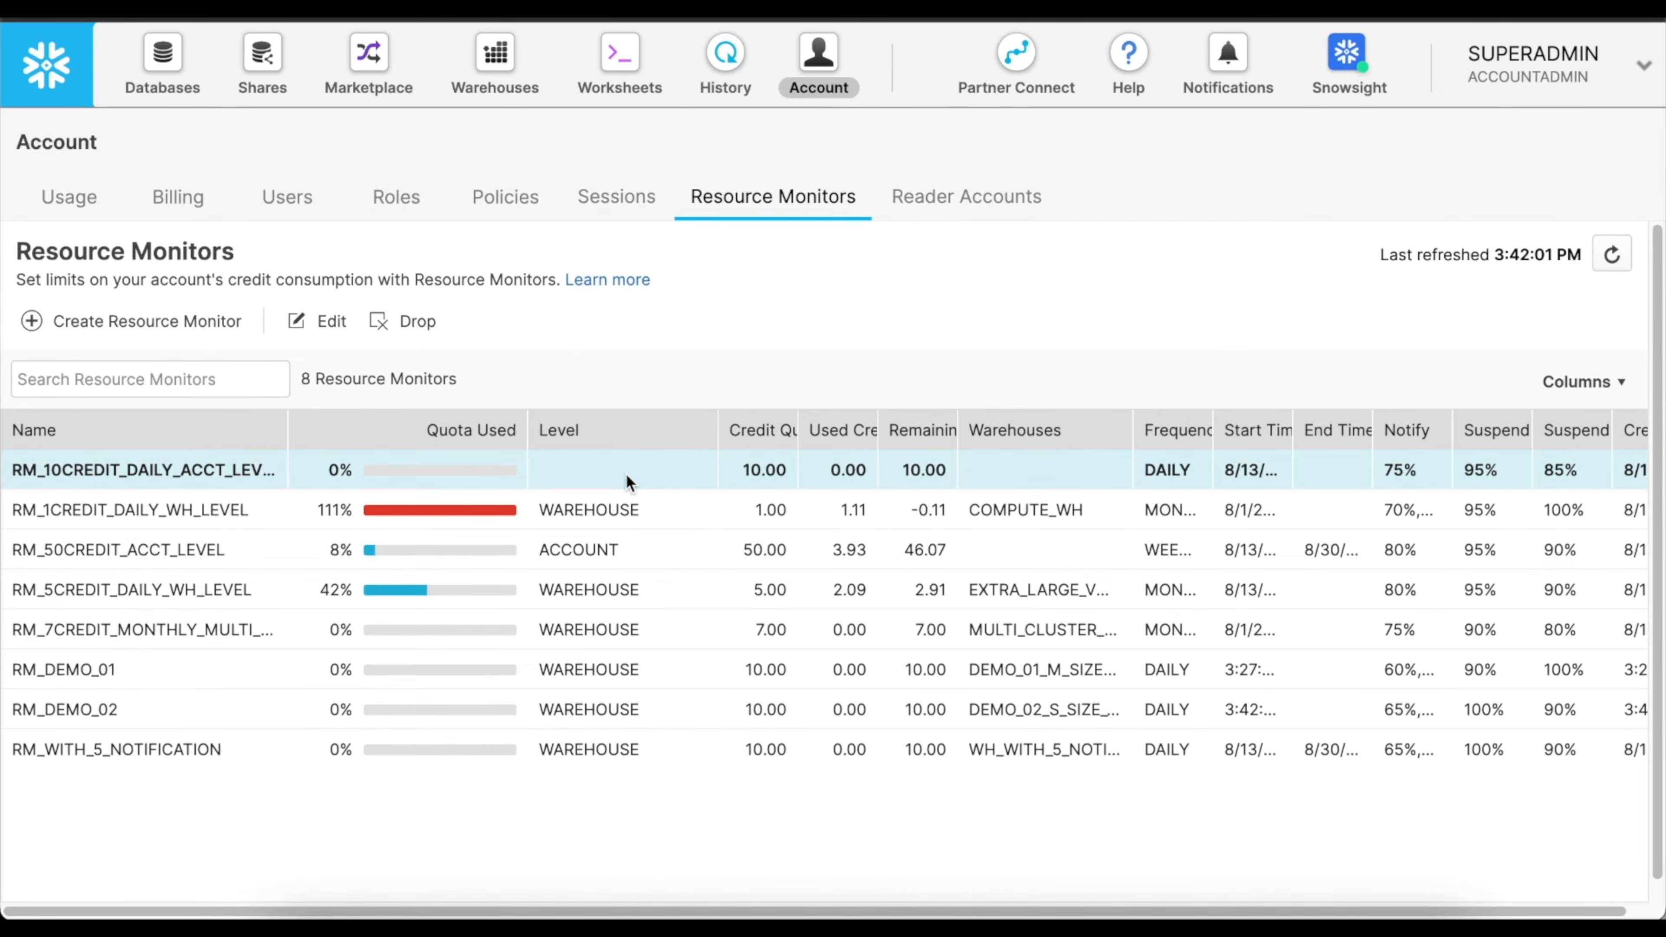
left_click(346, 328)
left_click(846, 325)
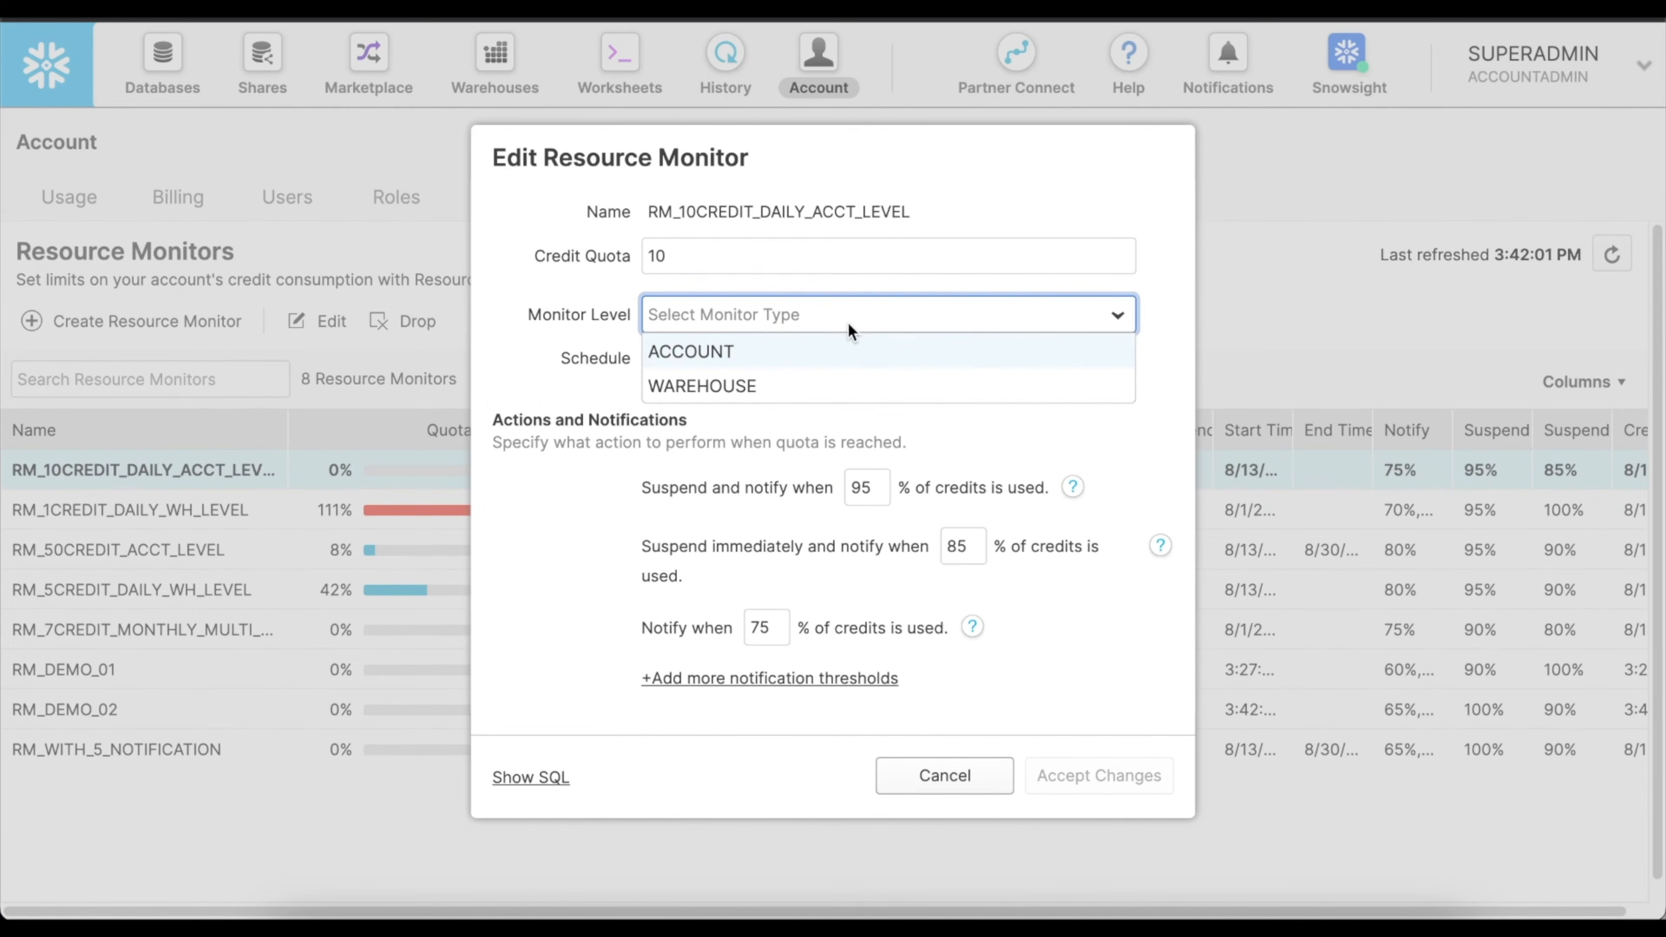
left_click(710, 354)
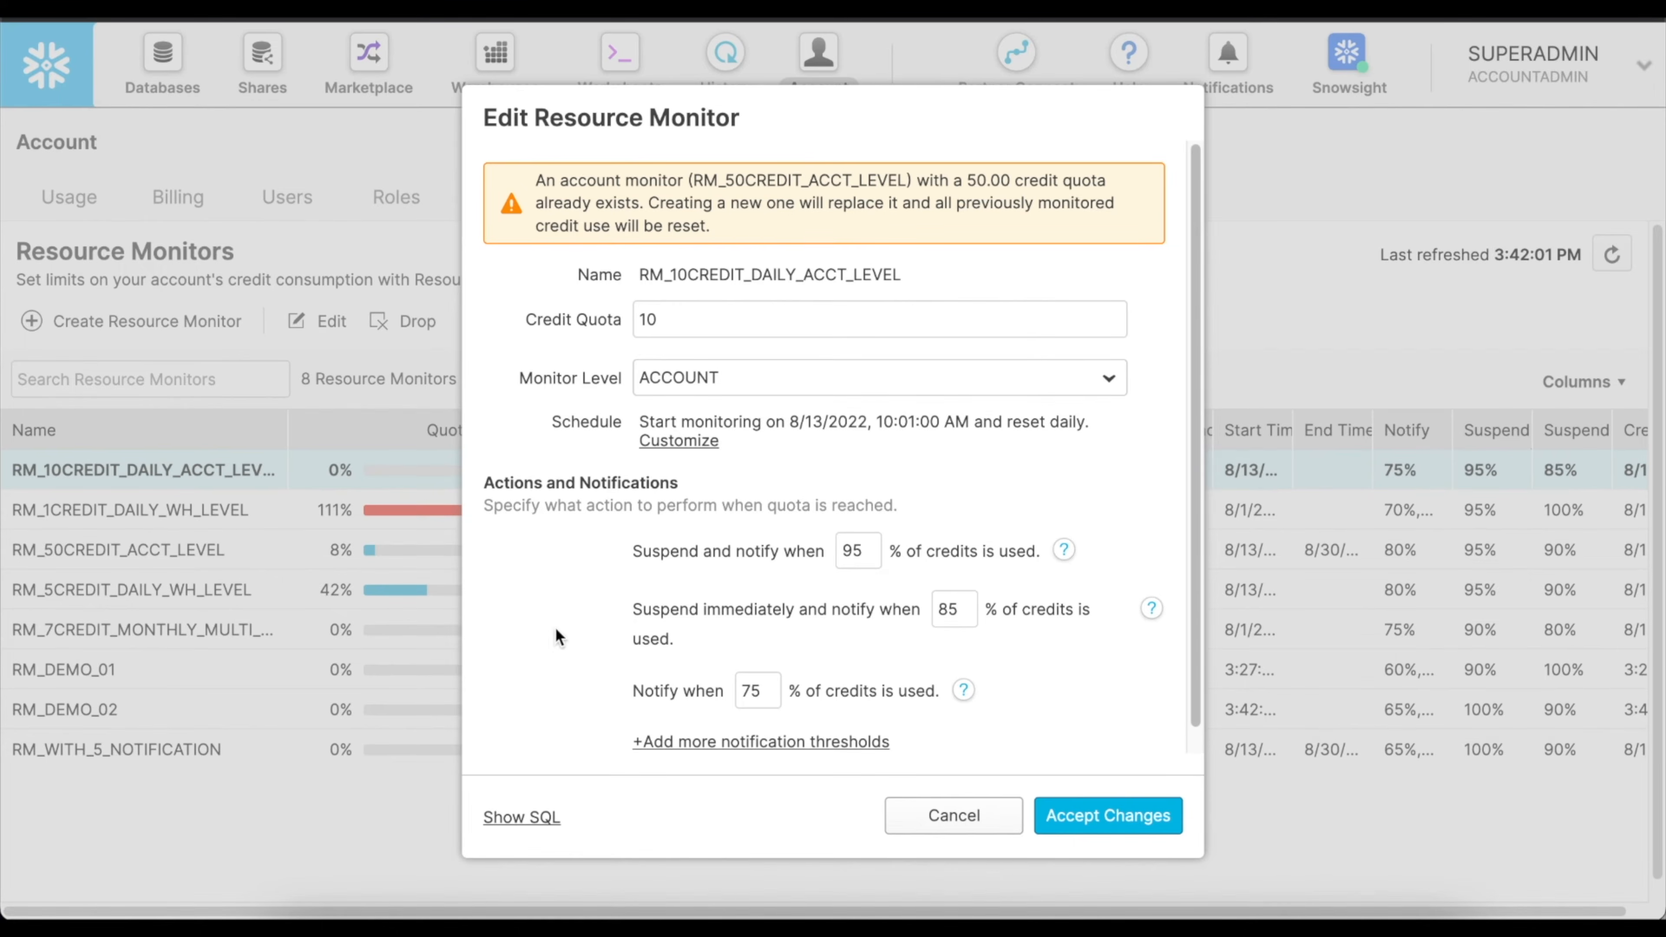
left_click(524, 824)
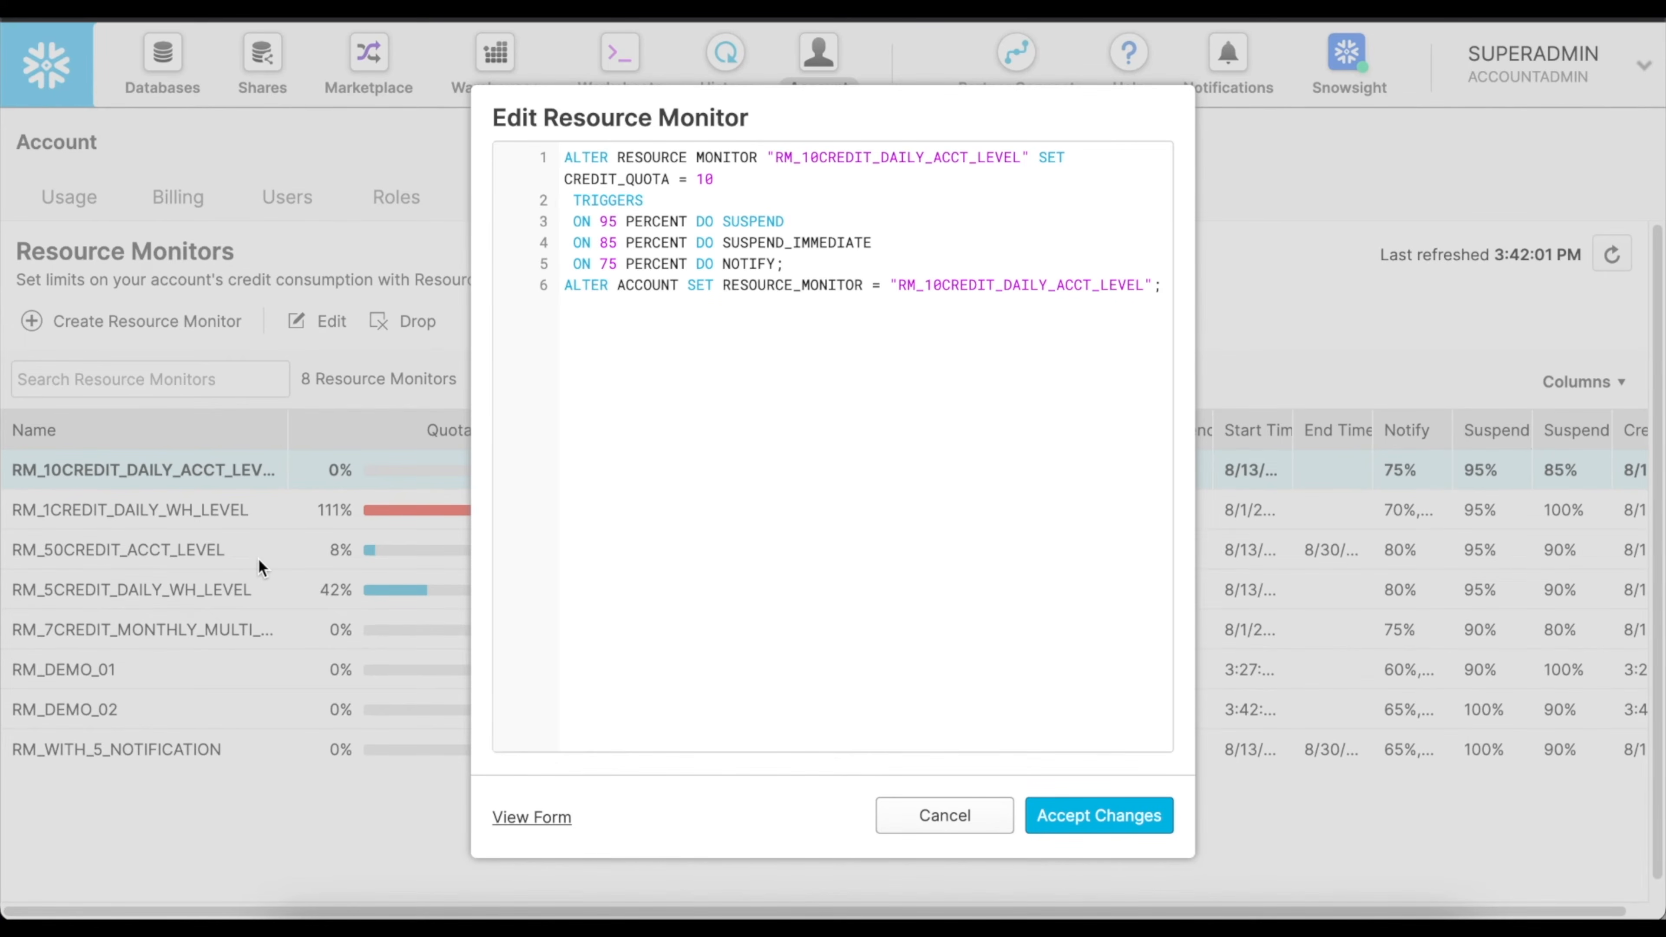
left_click(939, 814)
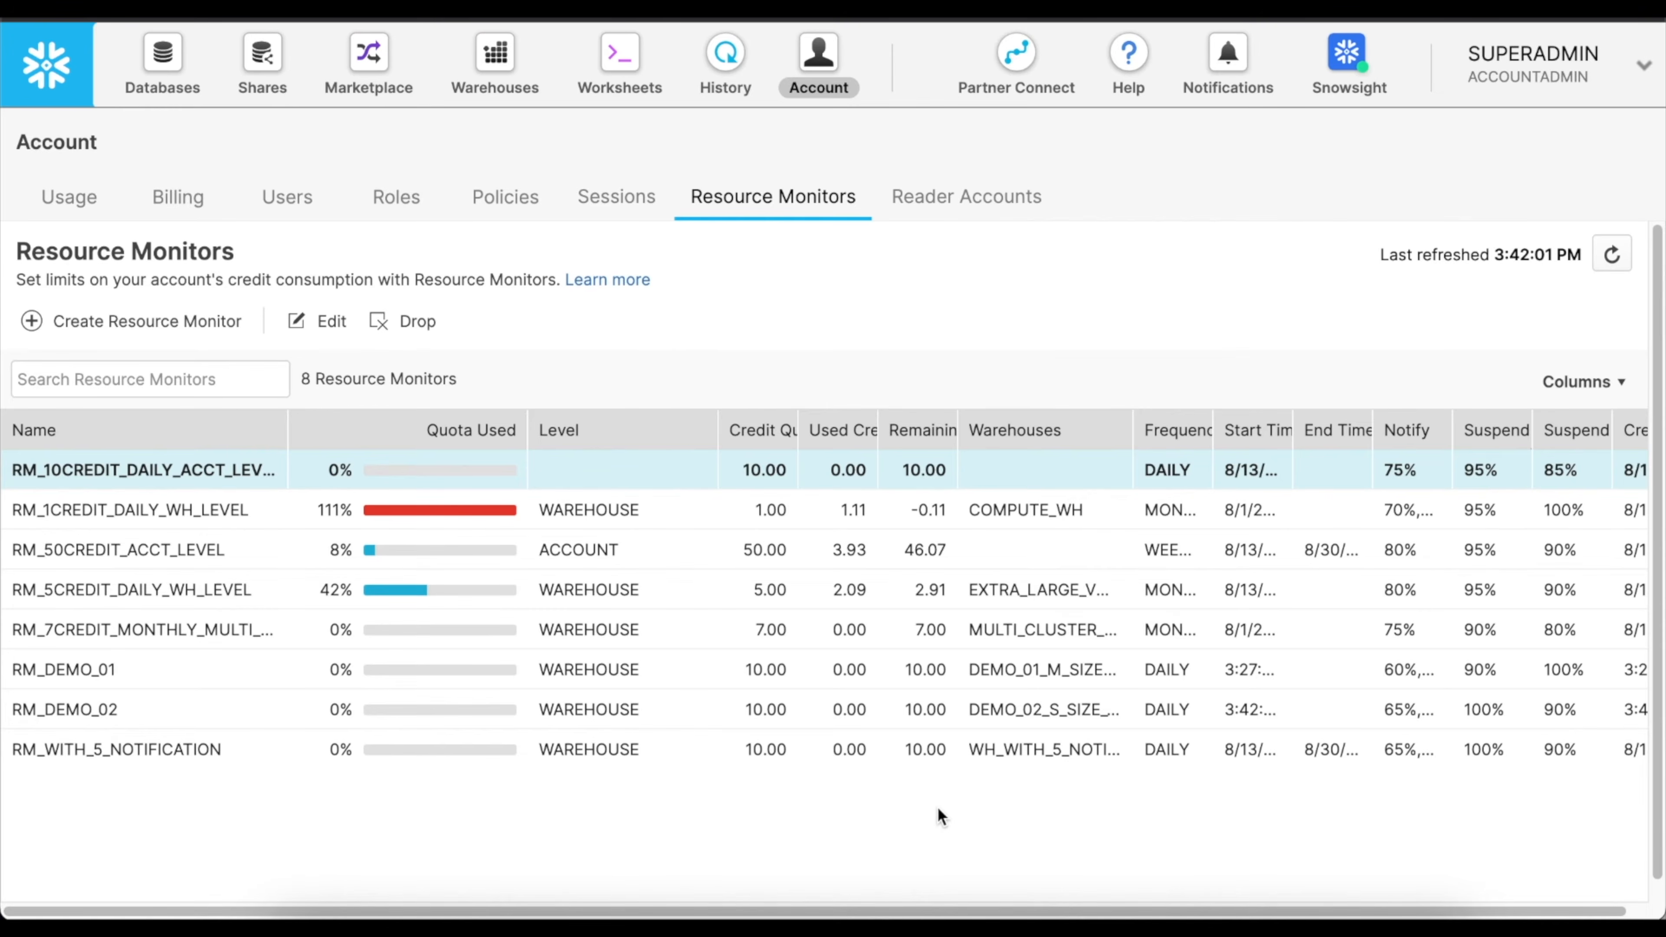
Open the query history, include client-generated statements, and widen the SQL Text column to read the recent statements.
left_click(724, 60)
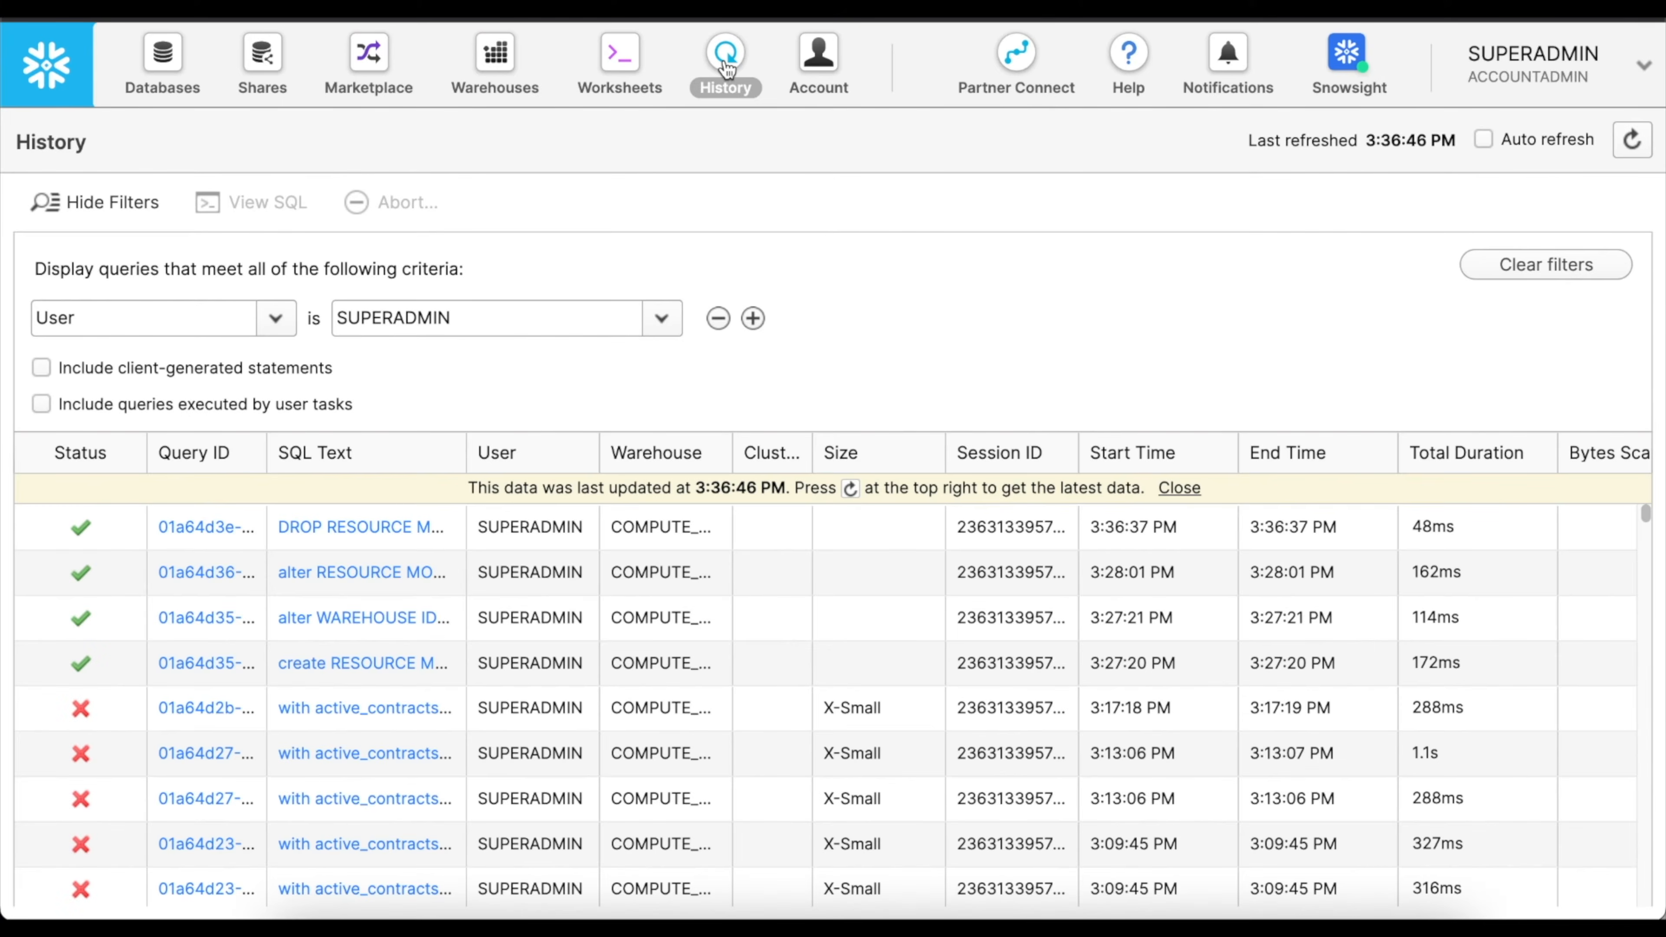
left_click(42, 367)
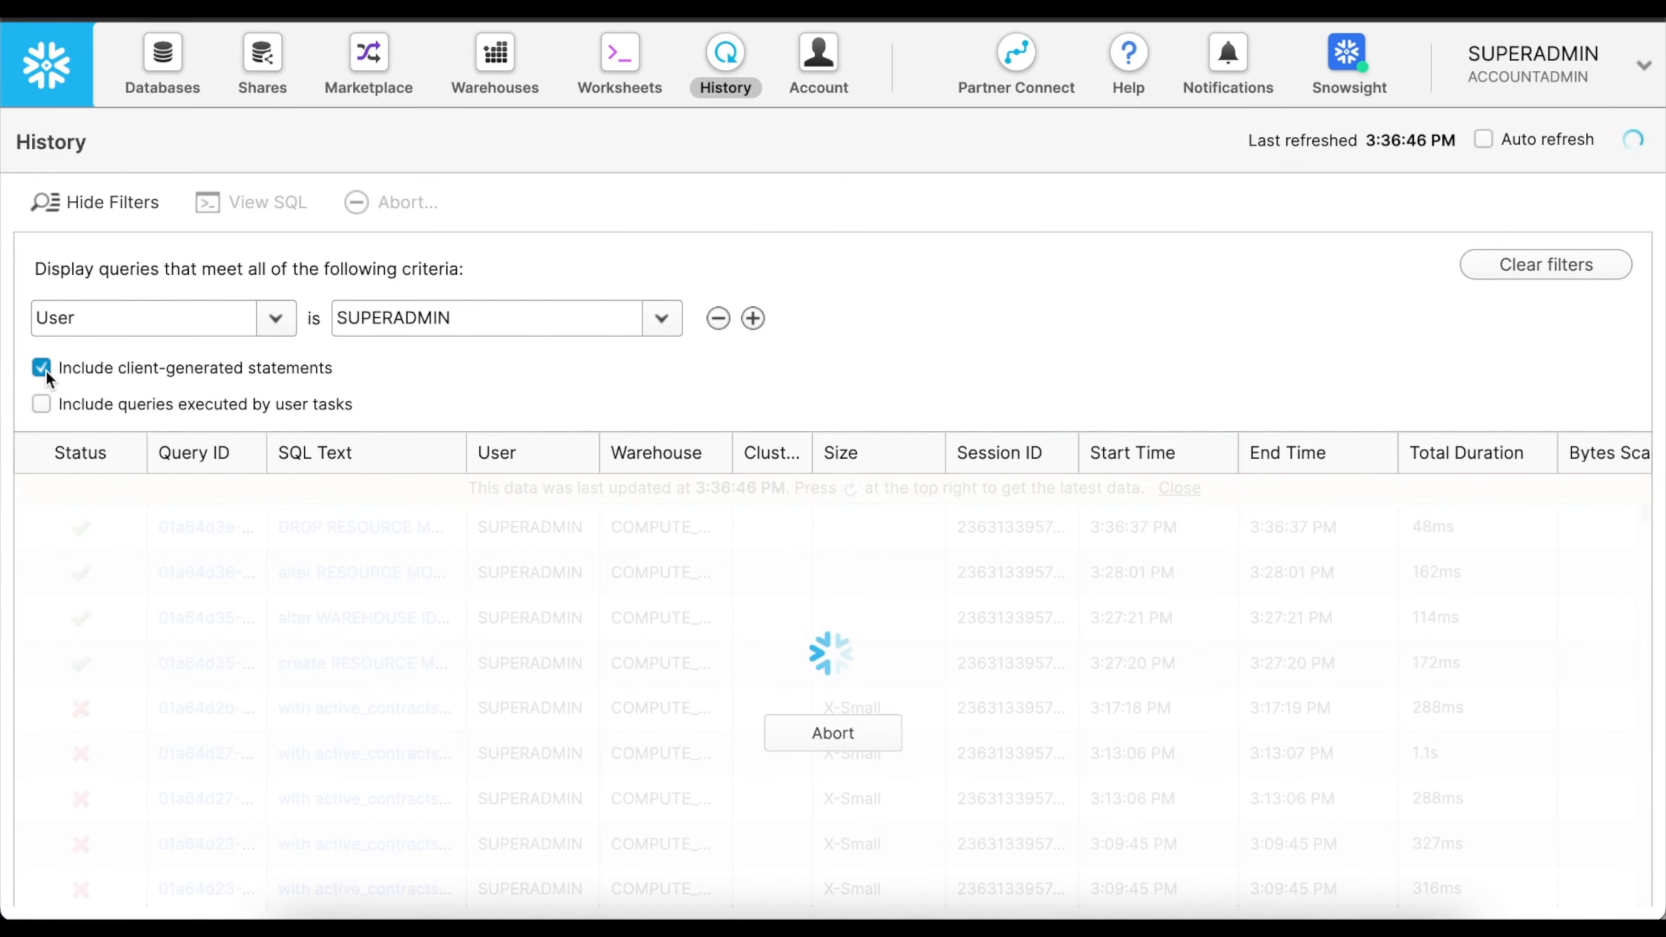
scroll(546, 654, "down", 5)
scroll(546, 654, "down", 3)
left_click_drag(464, 453, 651, 452)
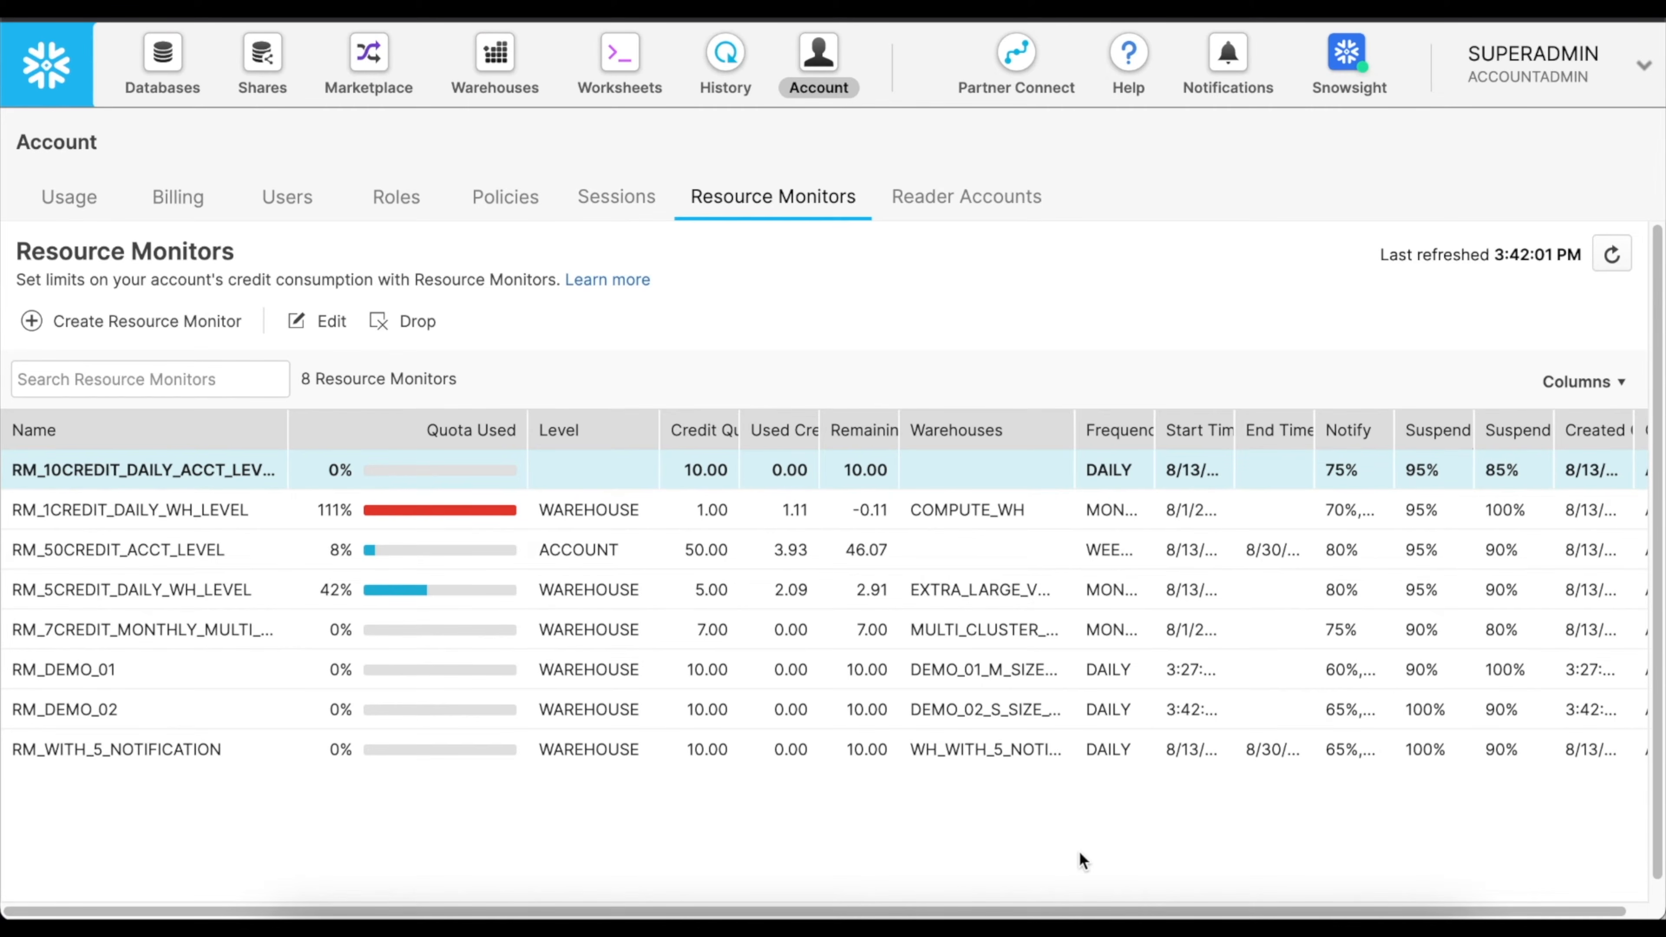
Check the remaining resource monitor columns, and in Snowsight start a privilege grant on RM_DEMO_01 for the role DE_PM_ROLE.
scroll(1035, 845, "right", 4)
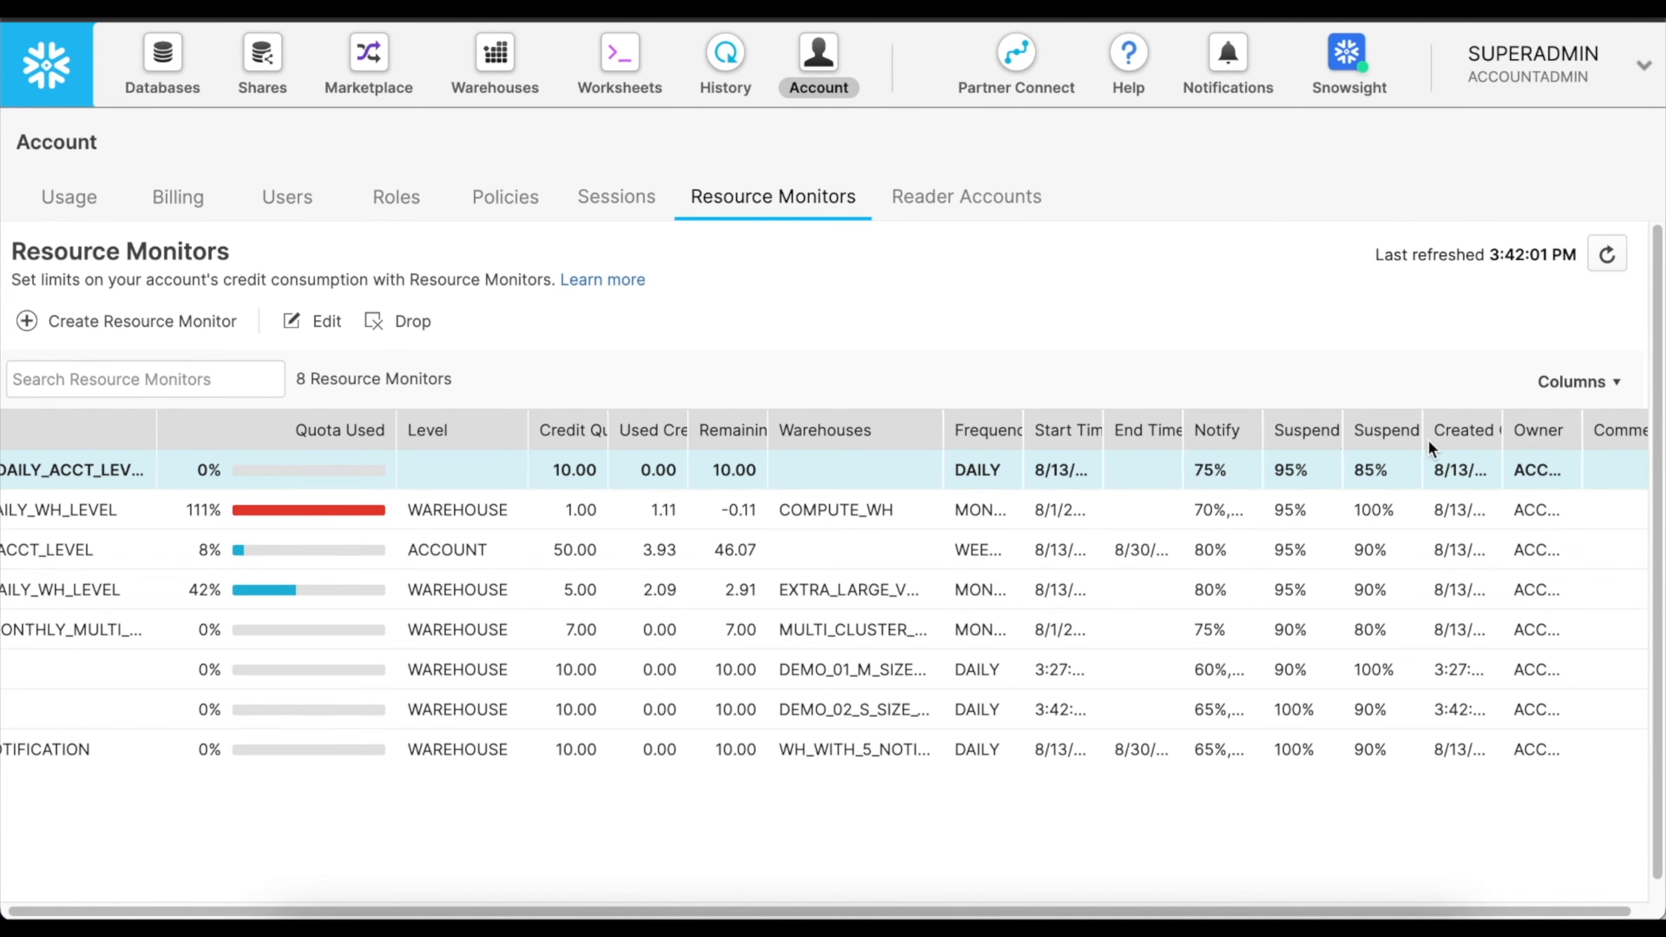
scroll(1442, 610, "right", 1)
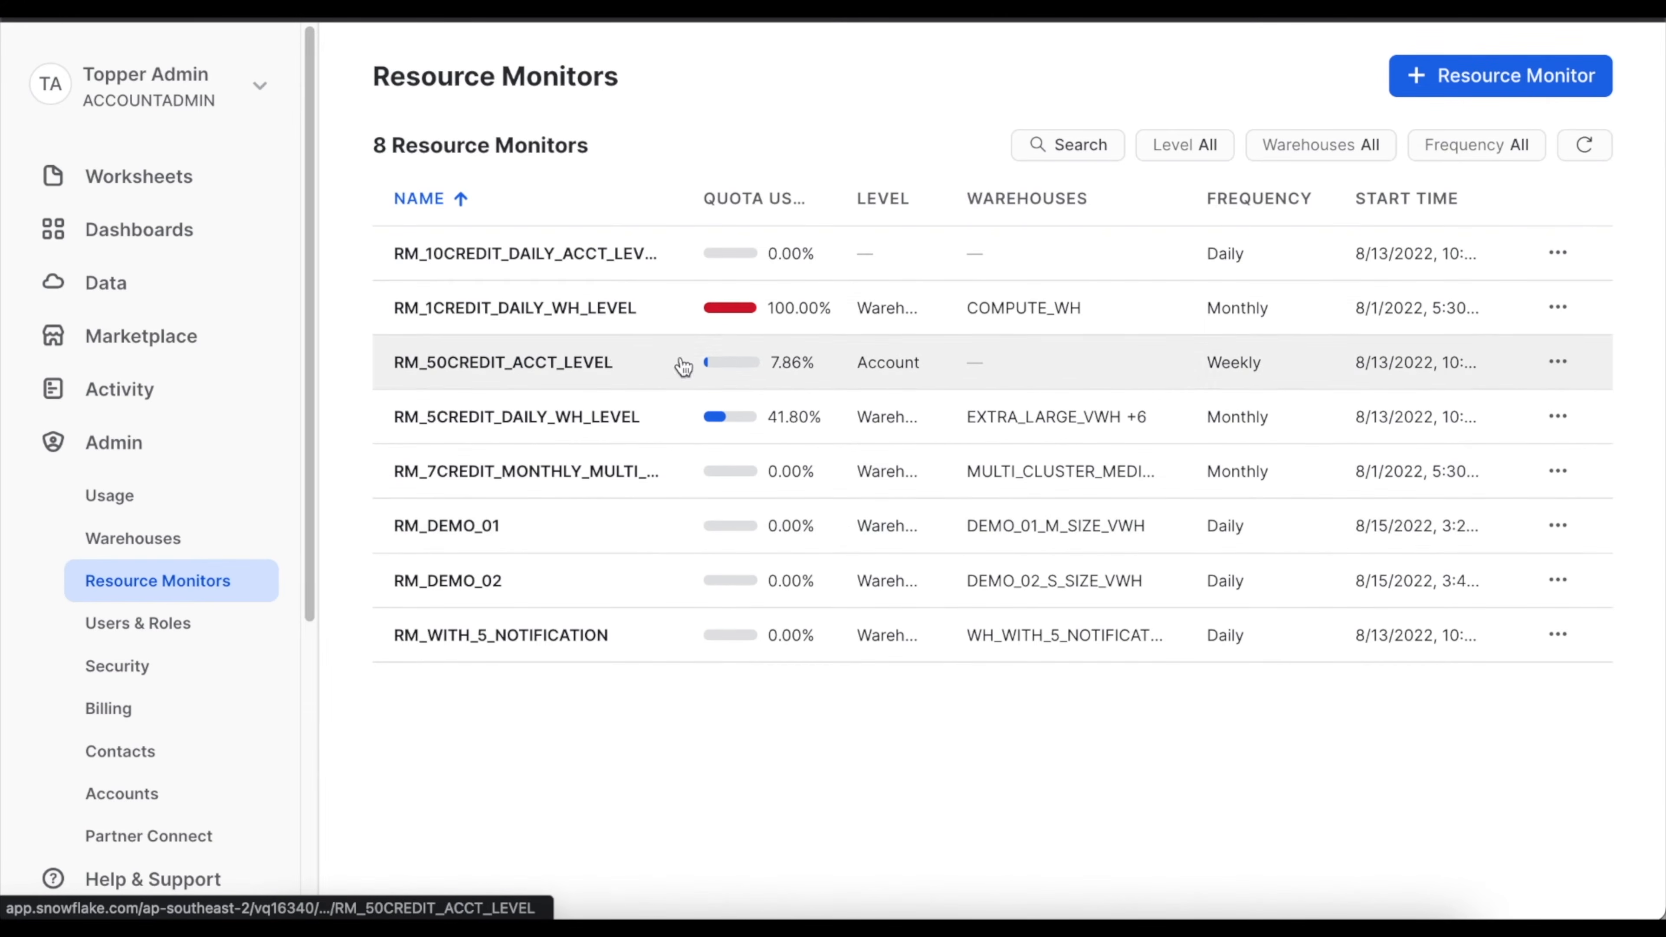
left_click(475, 538)
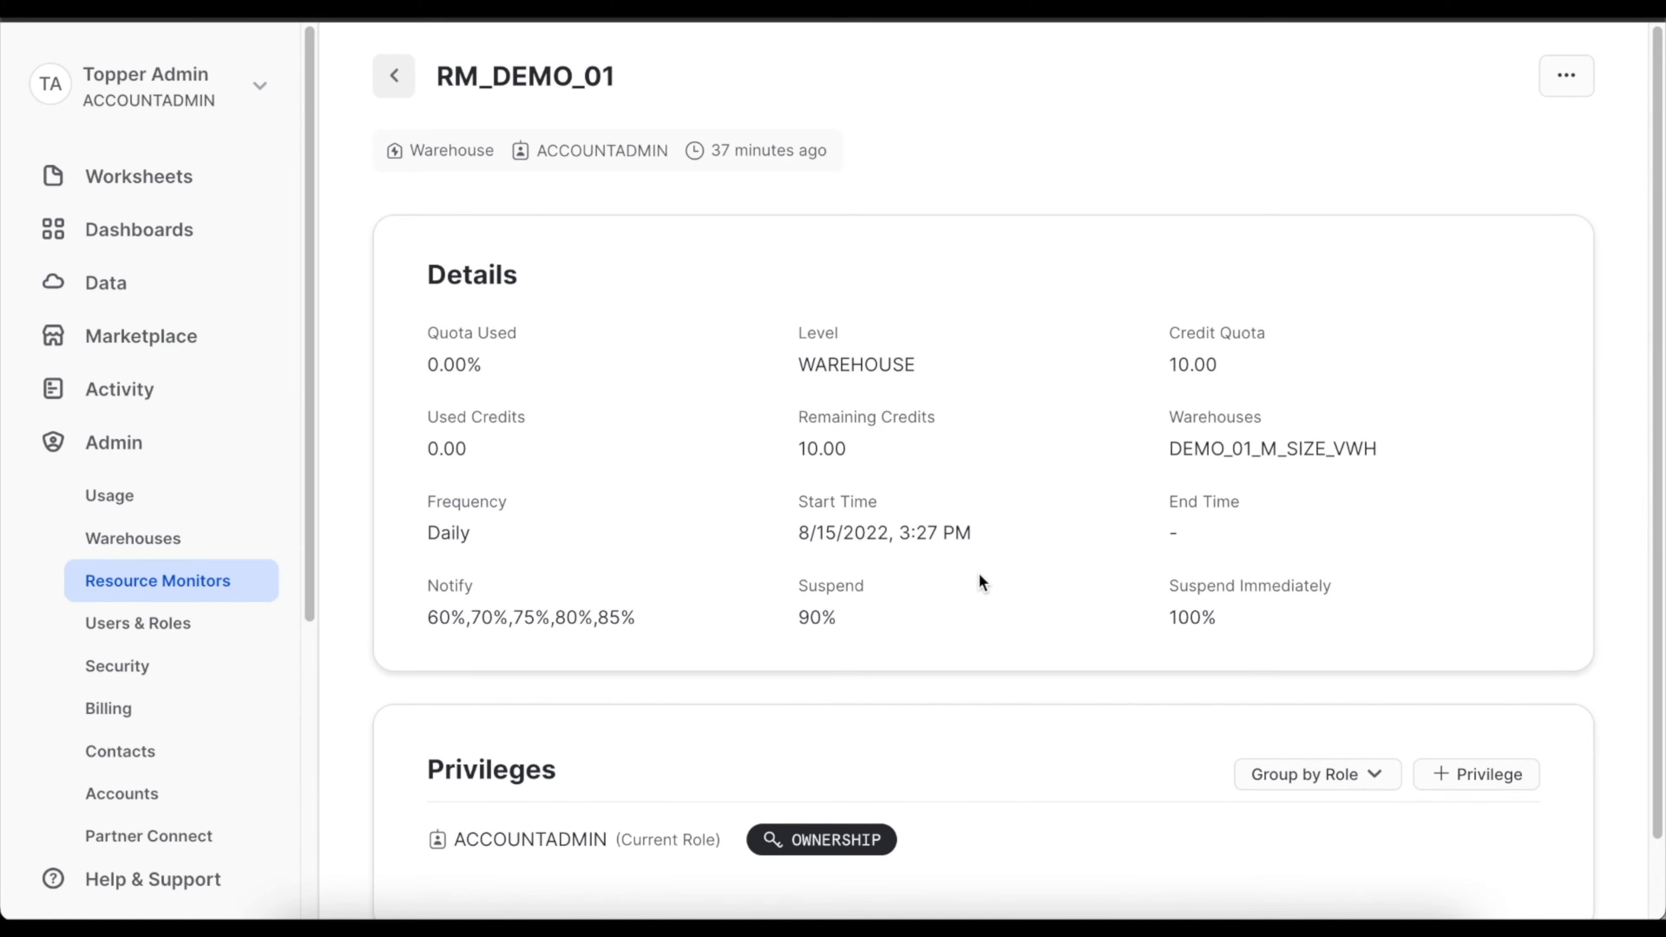
left_click(1457, 778)
left_click(732, 264)
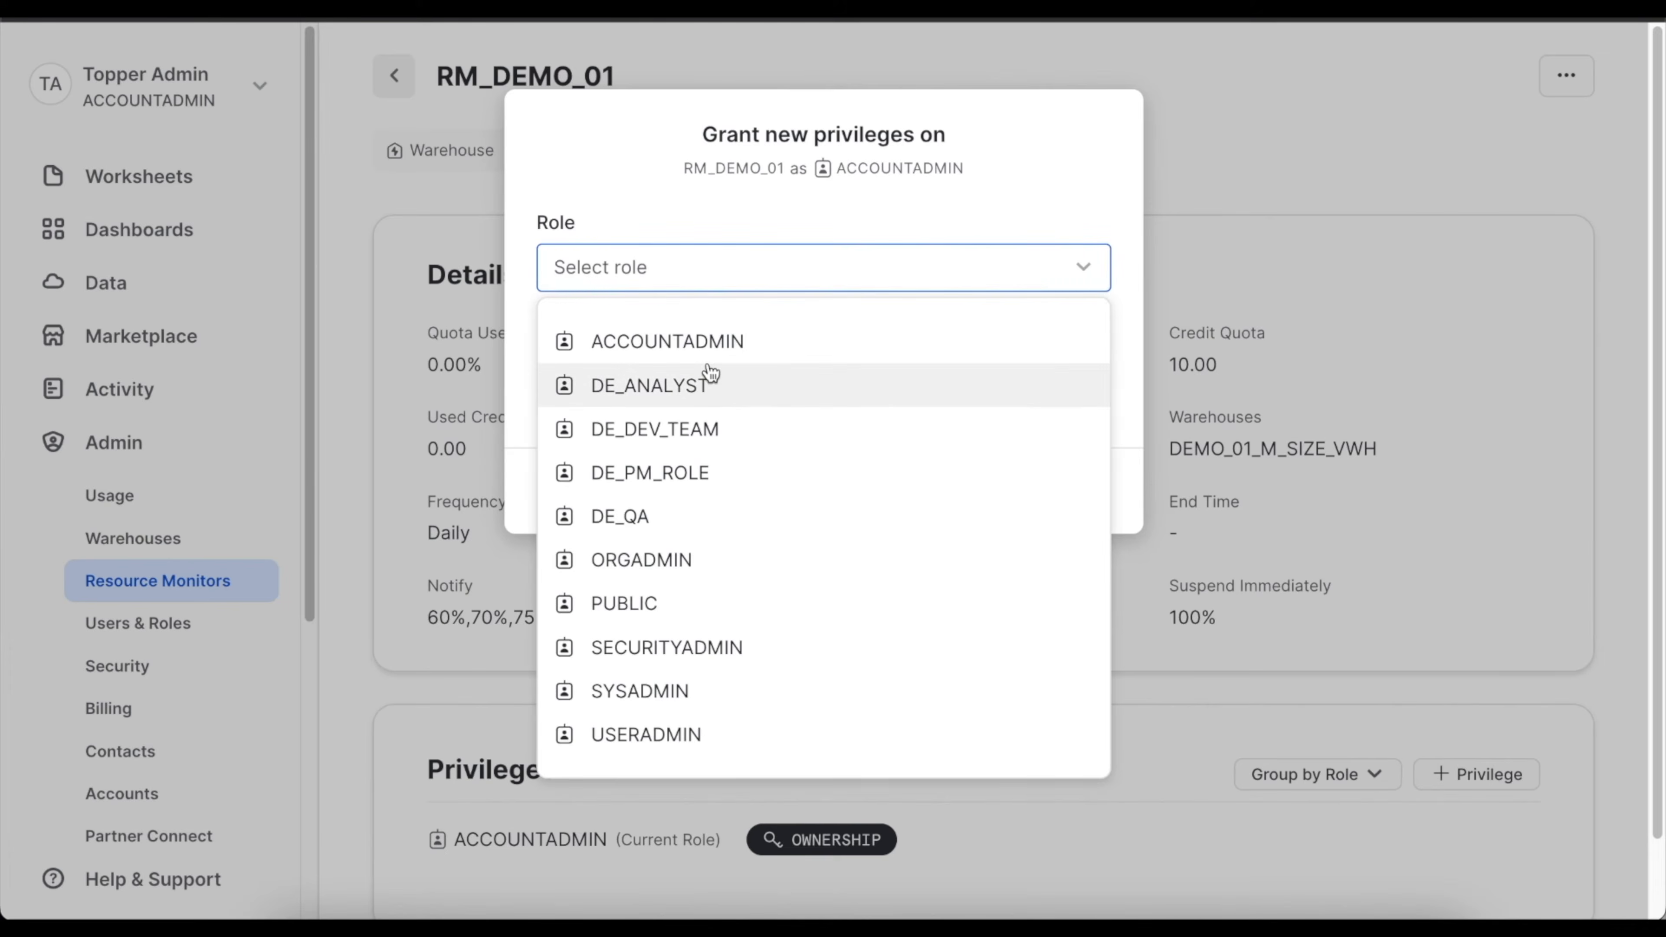
left_click(689, 473)
Grant the USAGE and MONITOR privileges on RM_DEMO_01 to the selected role, without the grant option.
left_click(714, 384)
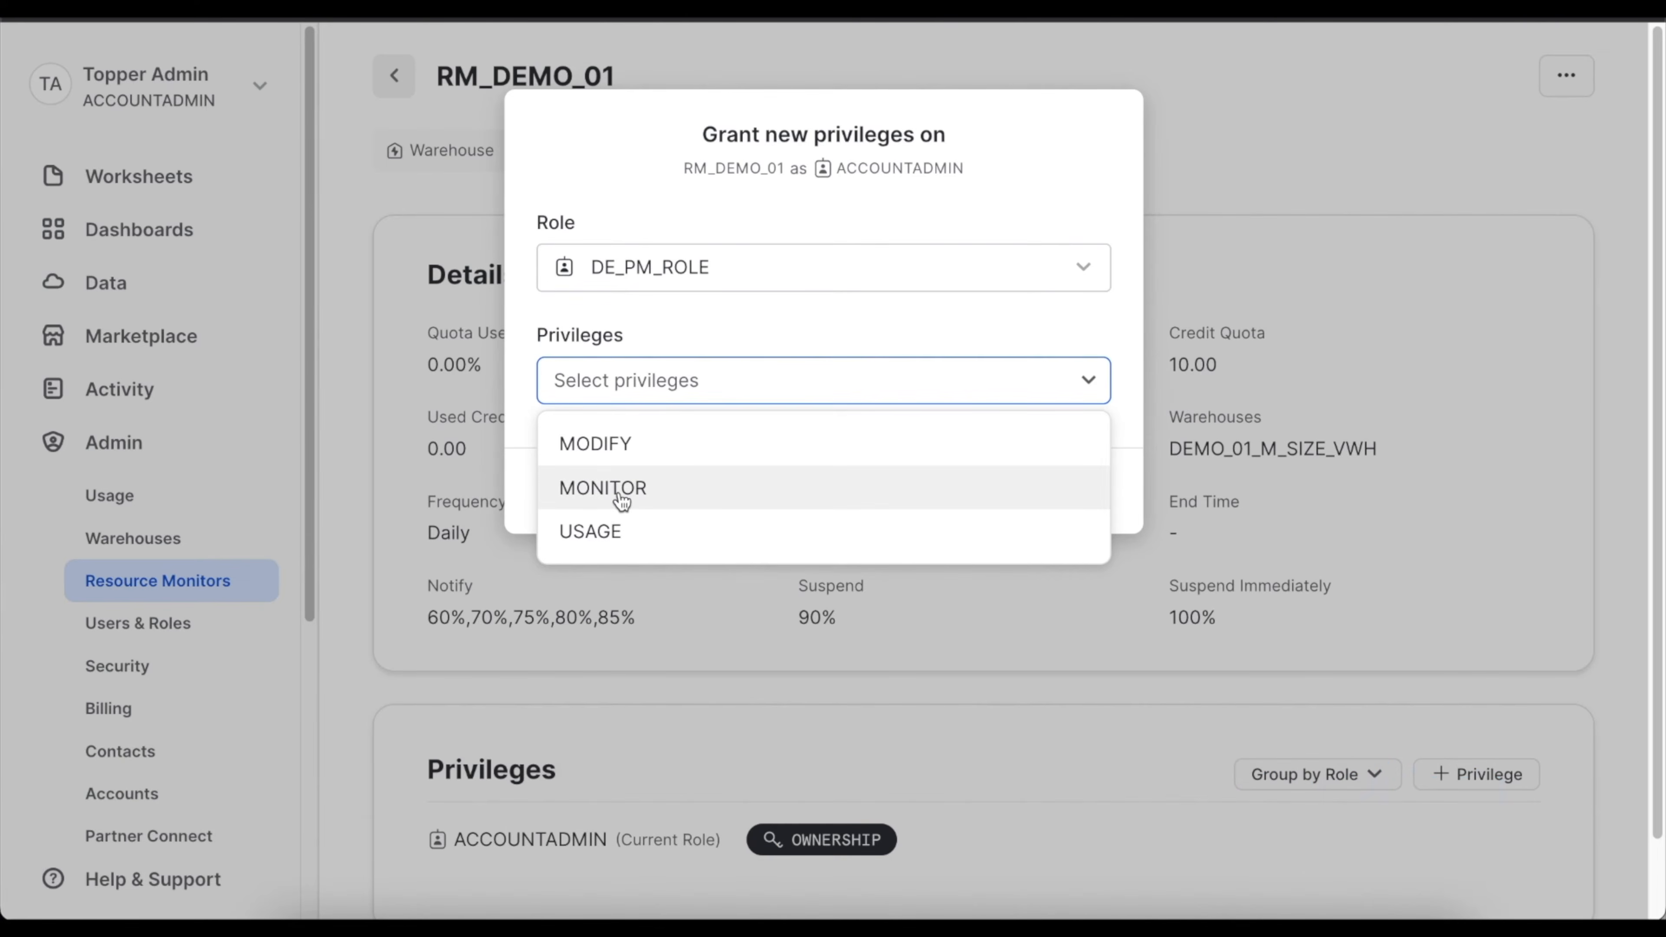
left_click(617, 531)
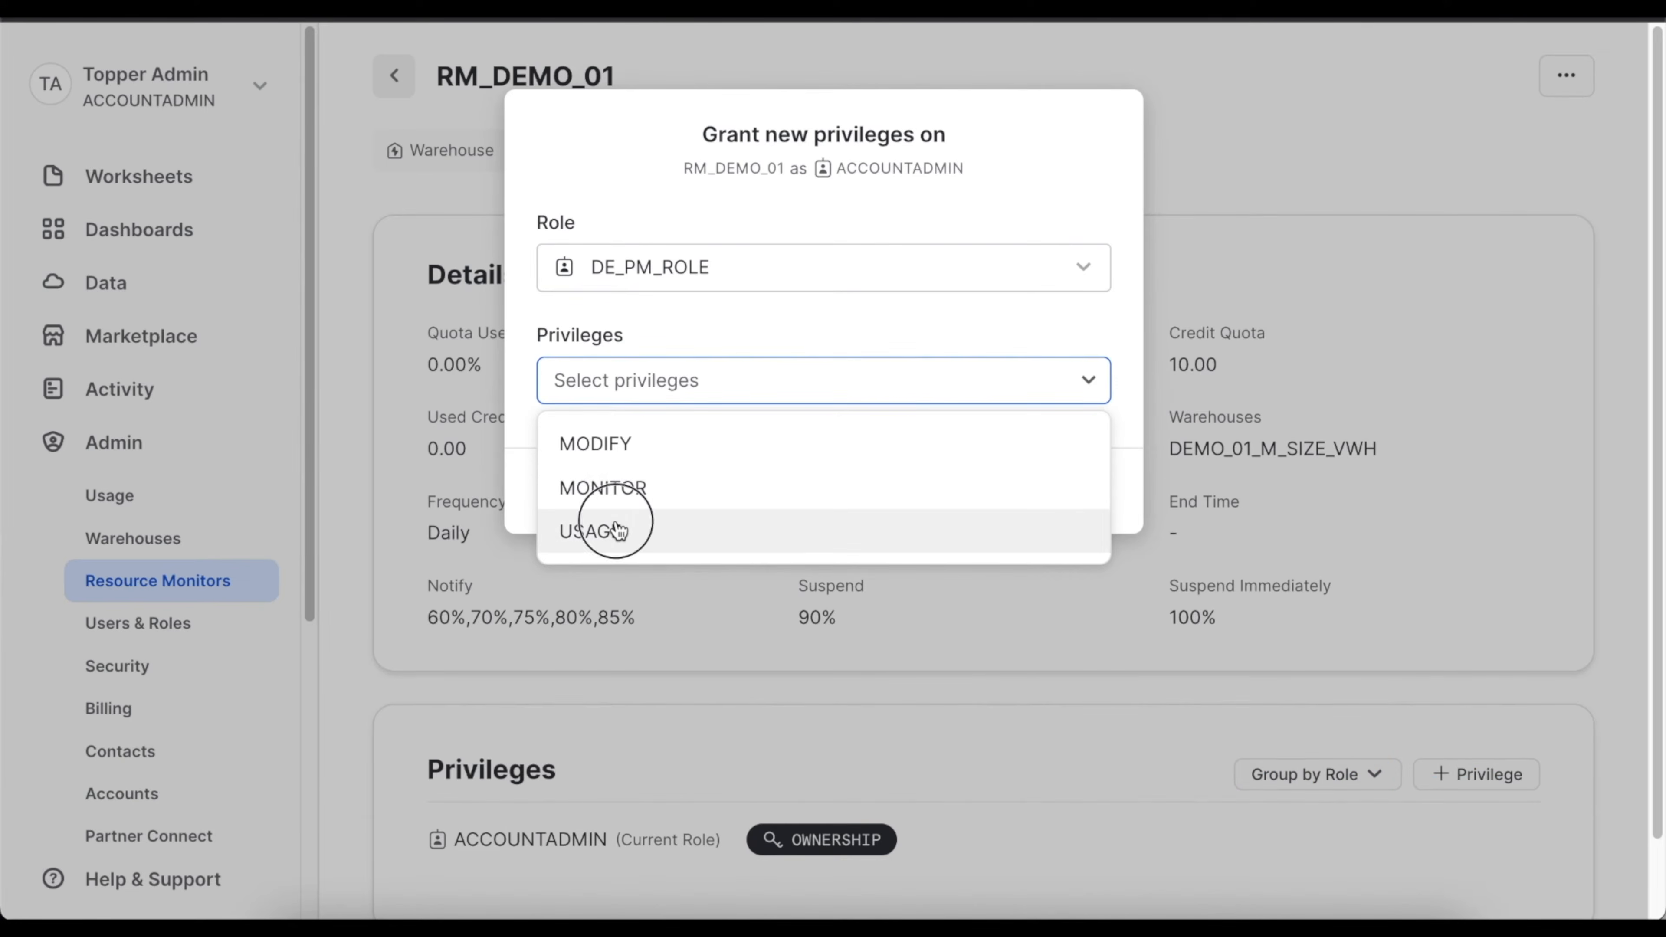
left_click(682, 393)
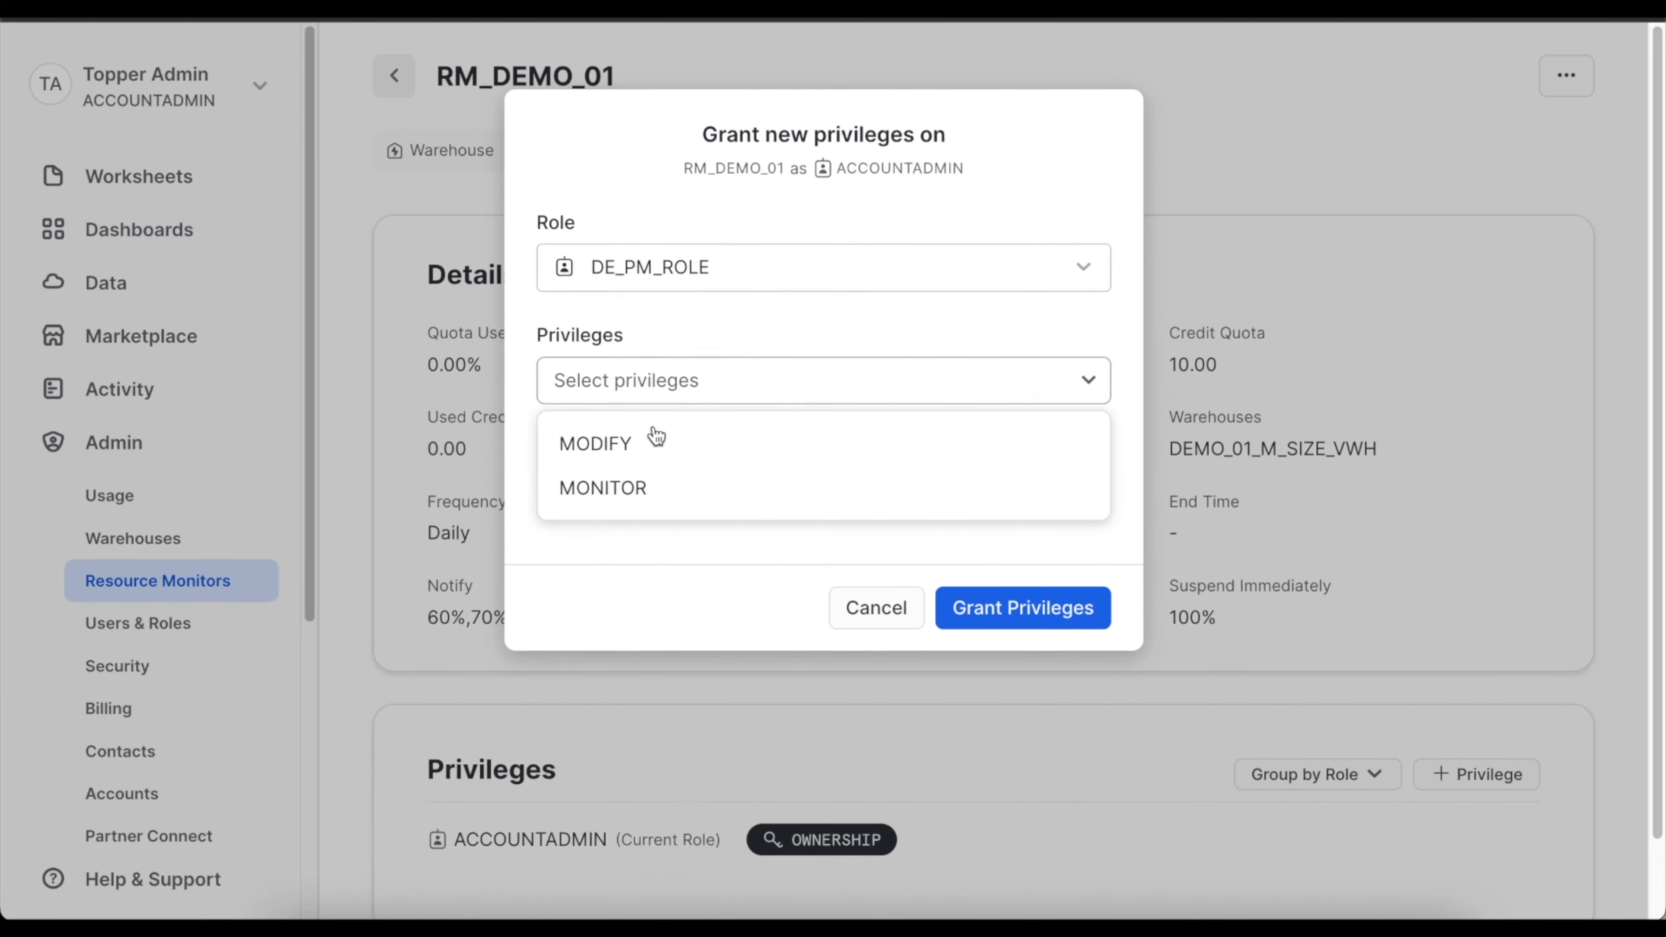
left_click(640, 488)
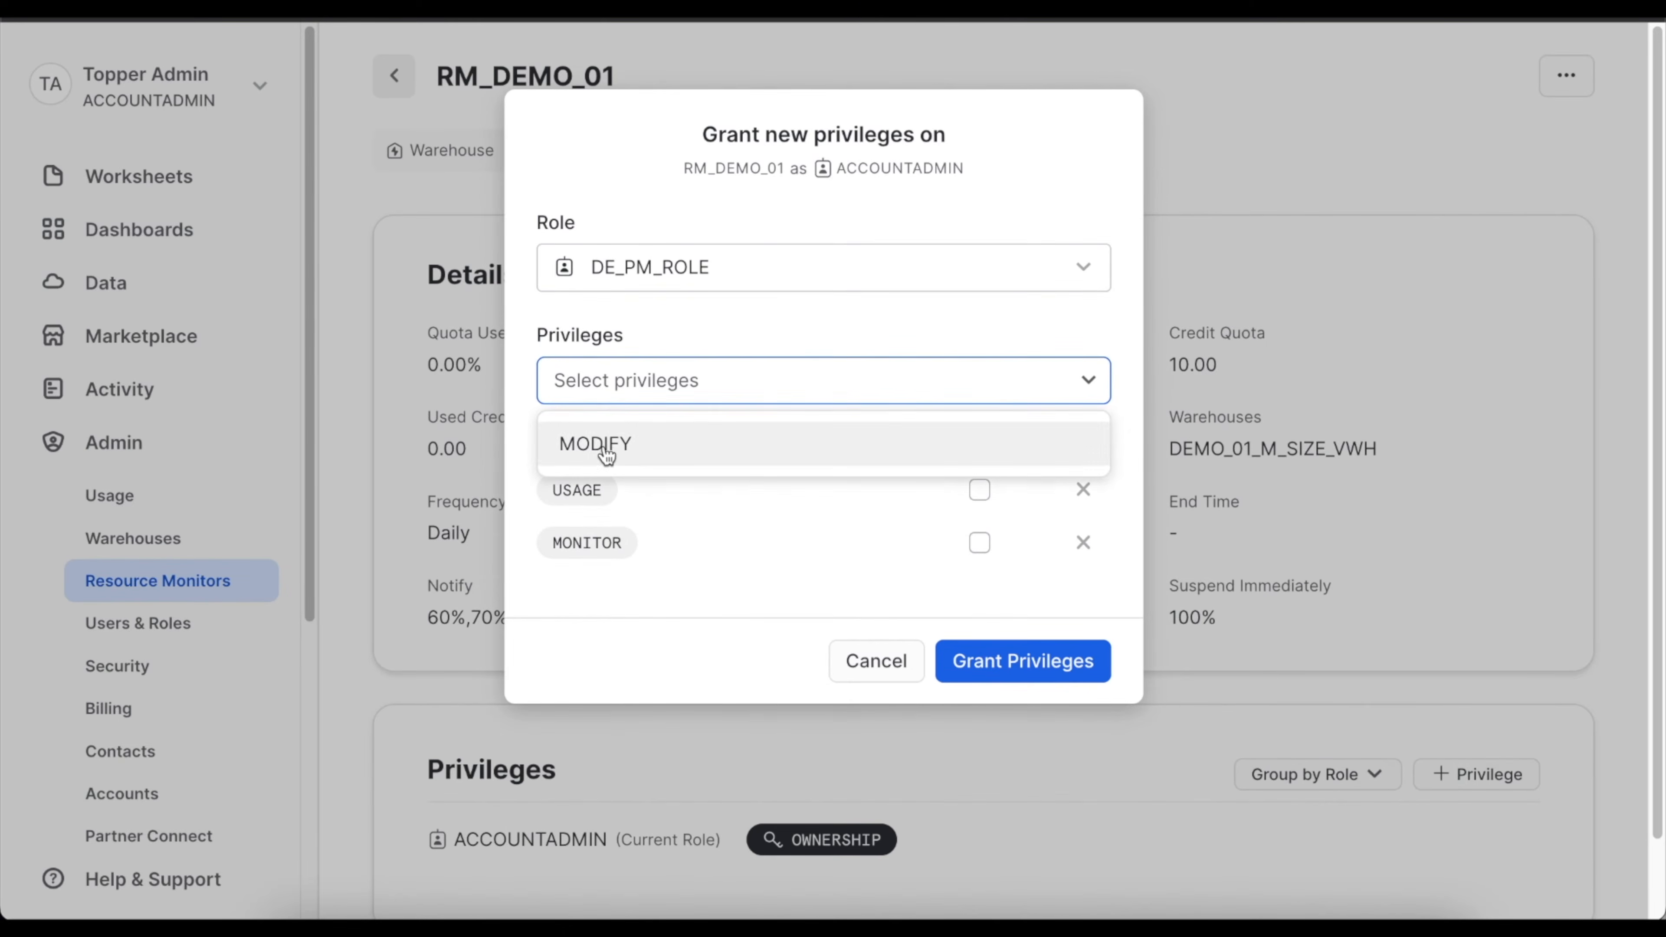
left_click(1014, 675)
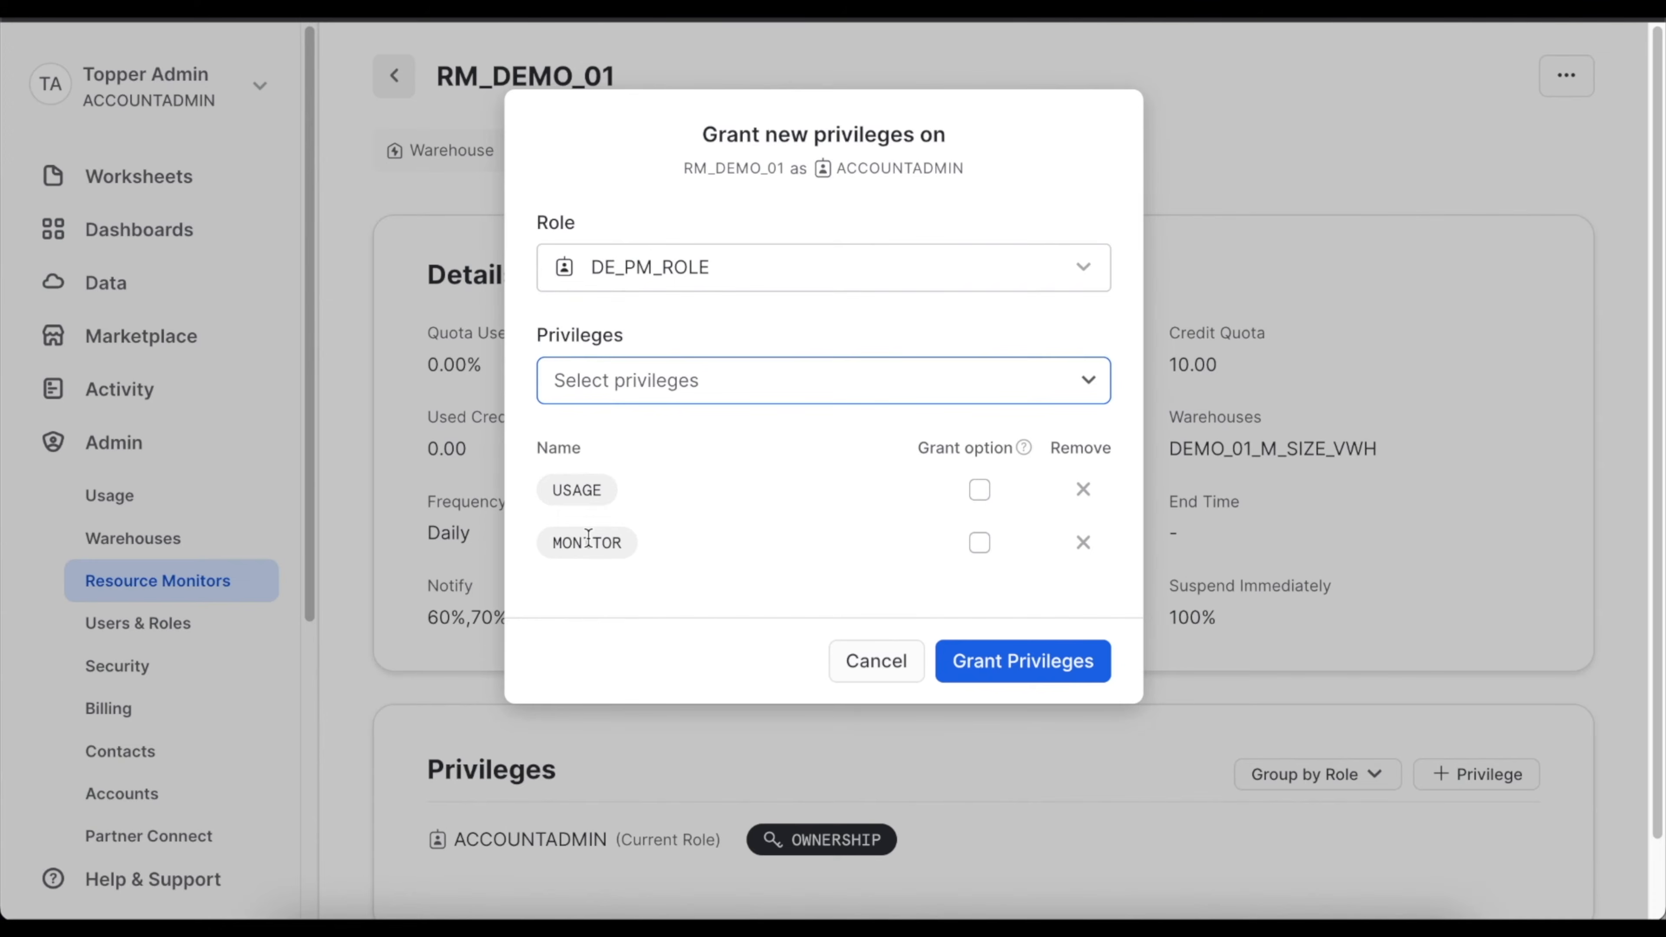
left_click(1002, 664)
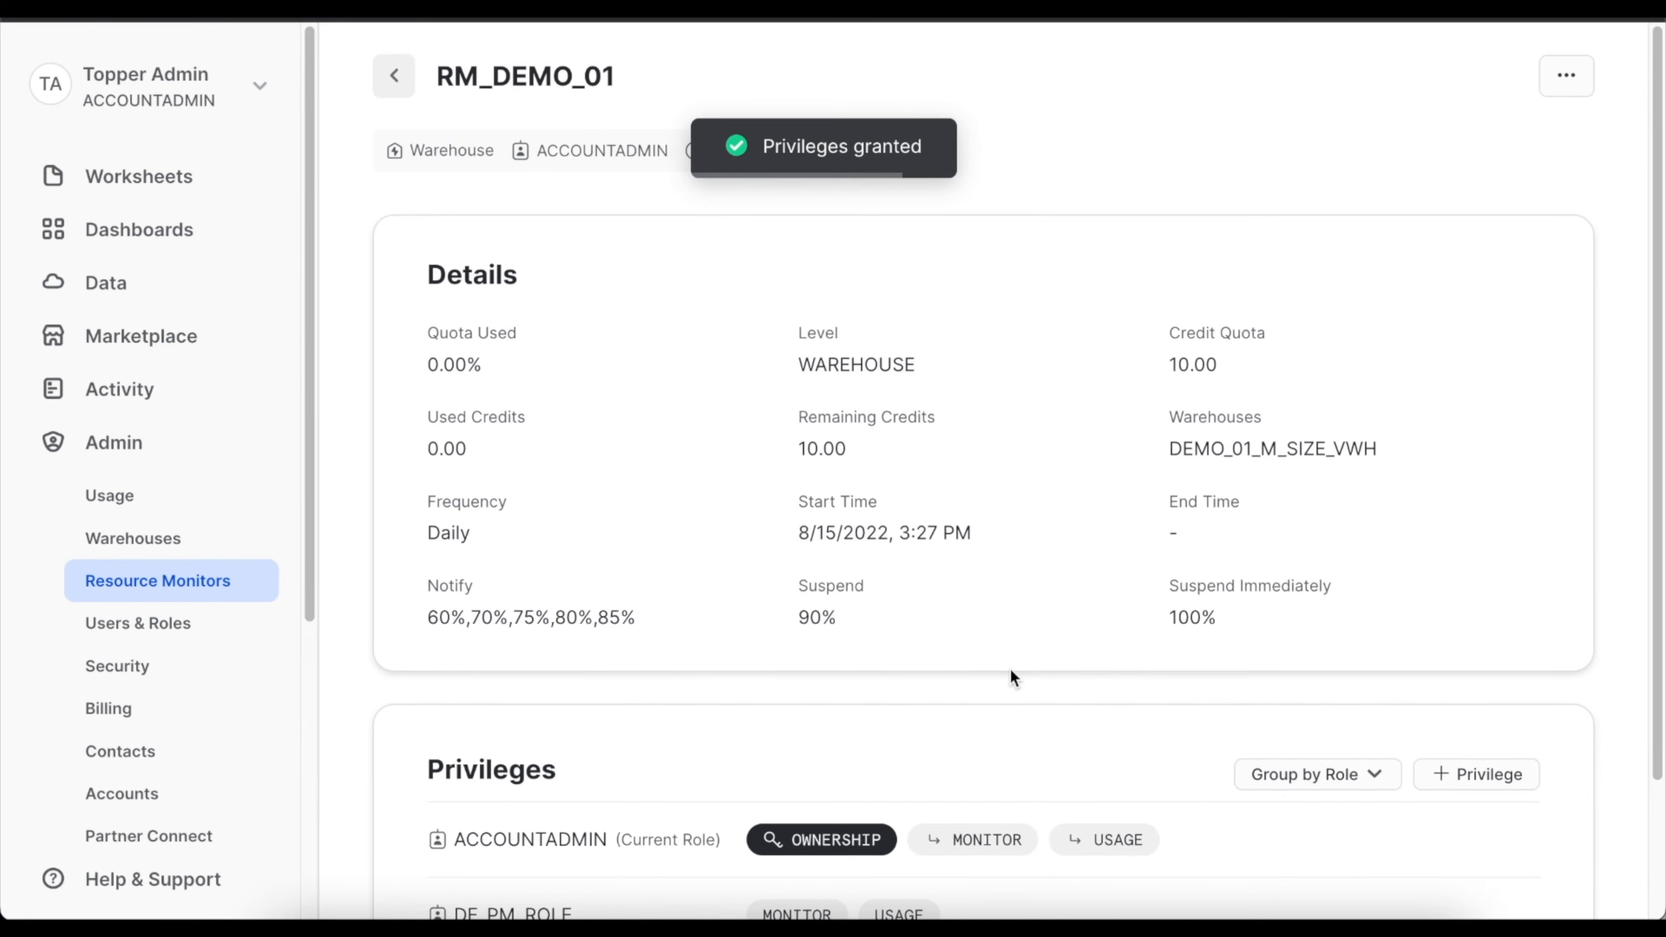
Switch the active Snowsight role to DE_PM_ROLE and open the resource monitor list.
left_click(263, 96)
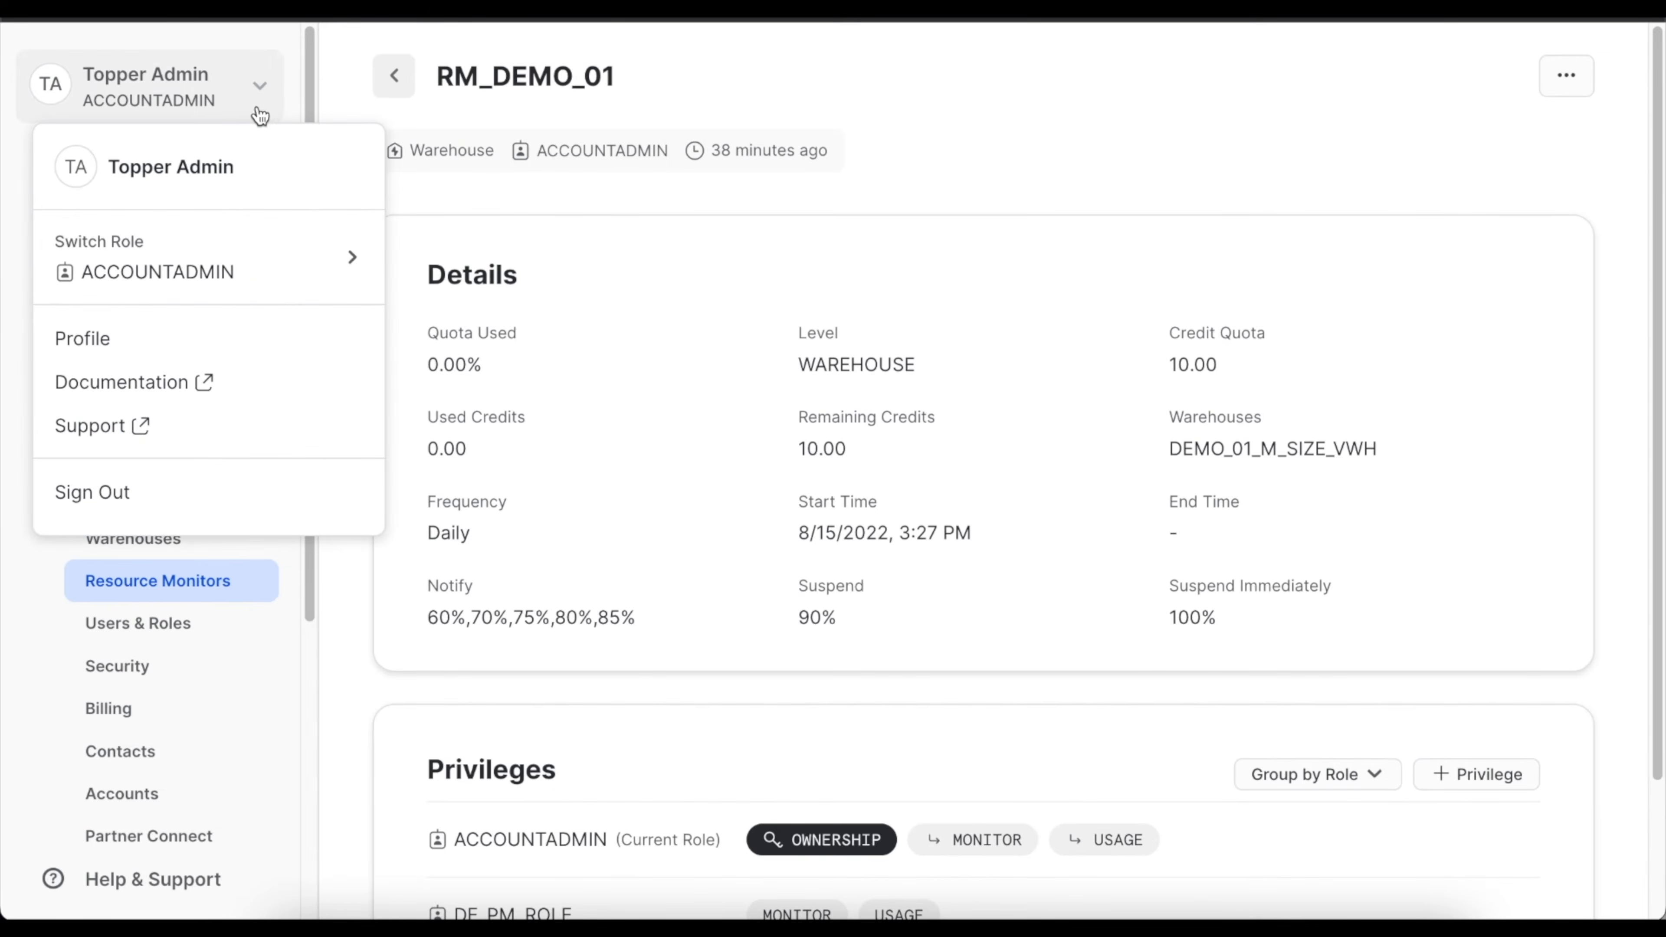
mouse_move(264, 275)
left_click(478, 528)
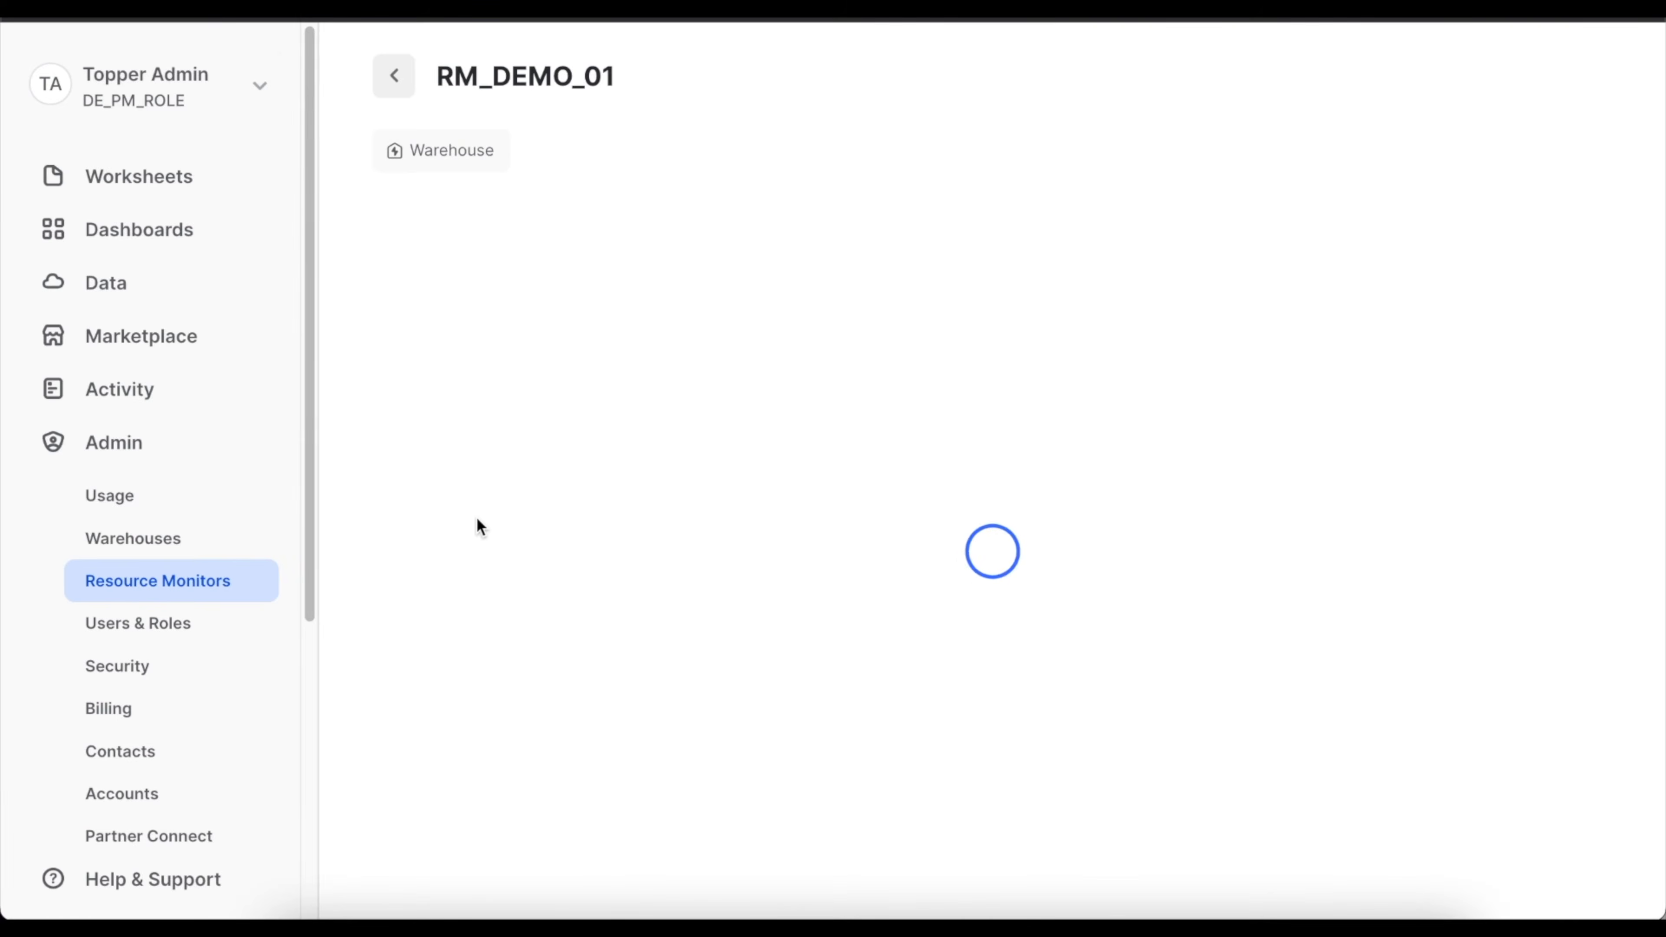
left_click(209, 583)
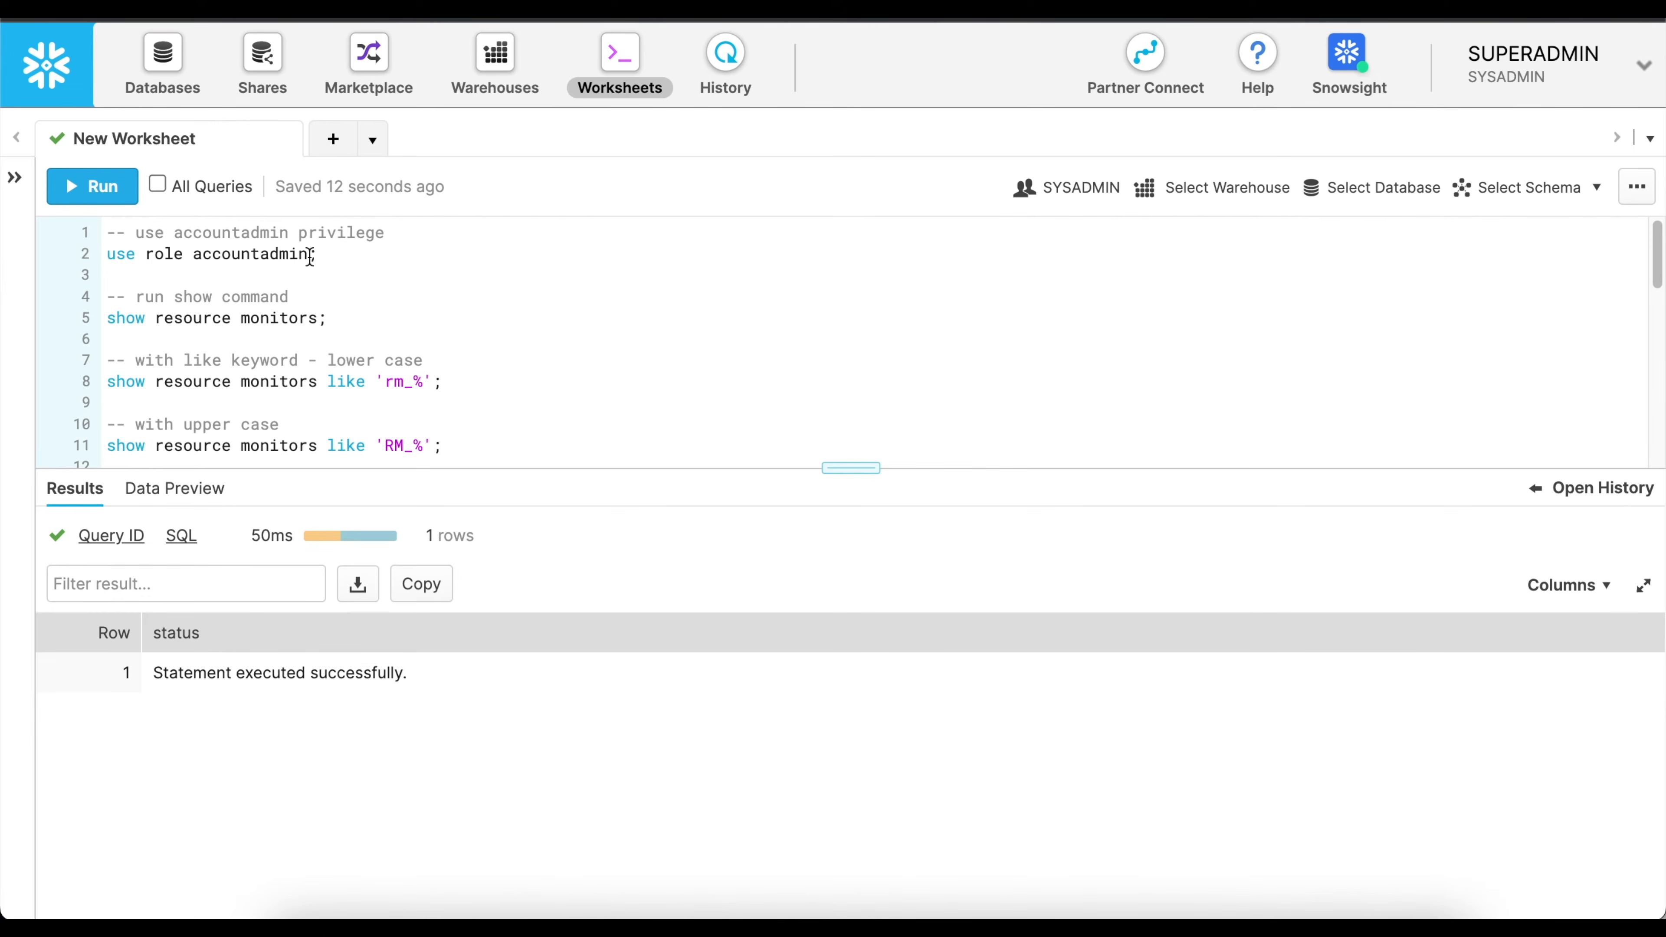
In the classic console worksheet, run "use role accountadmin;" and "show resource monitors;".
left_click_drag(338, 254, 74, 253)
left_click(82, 184)
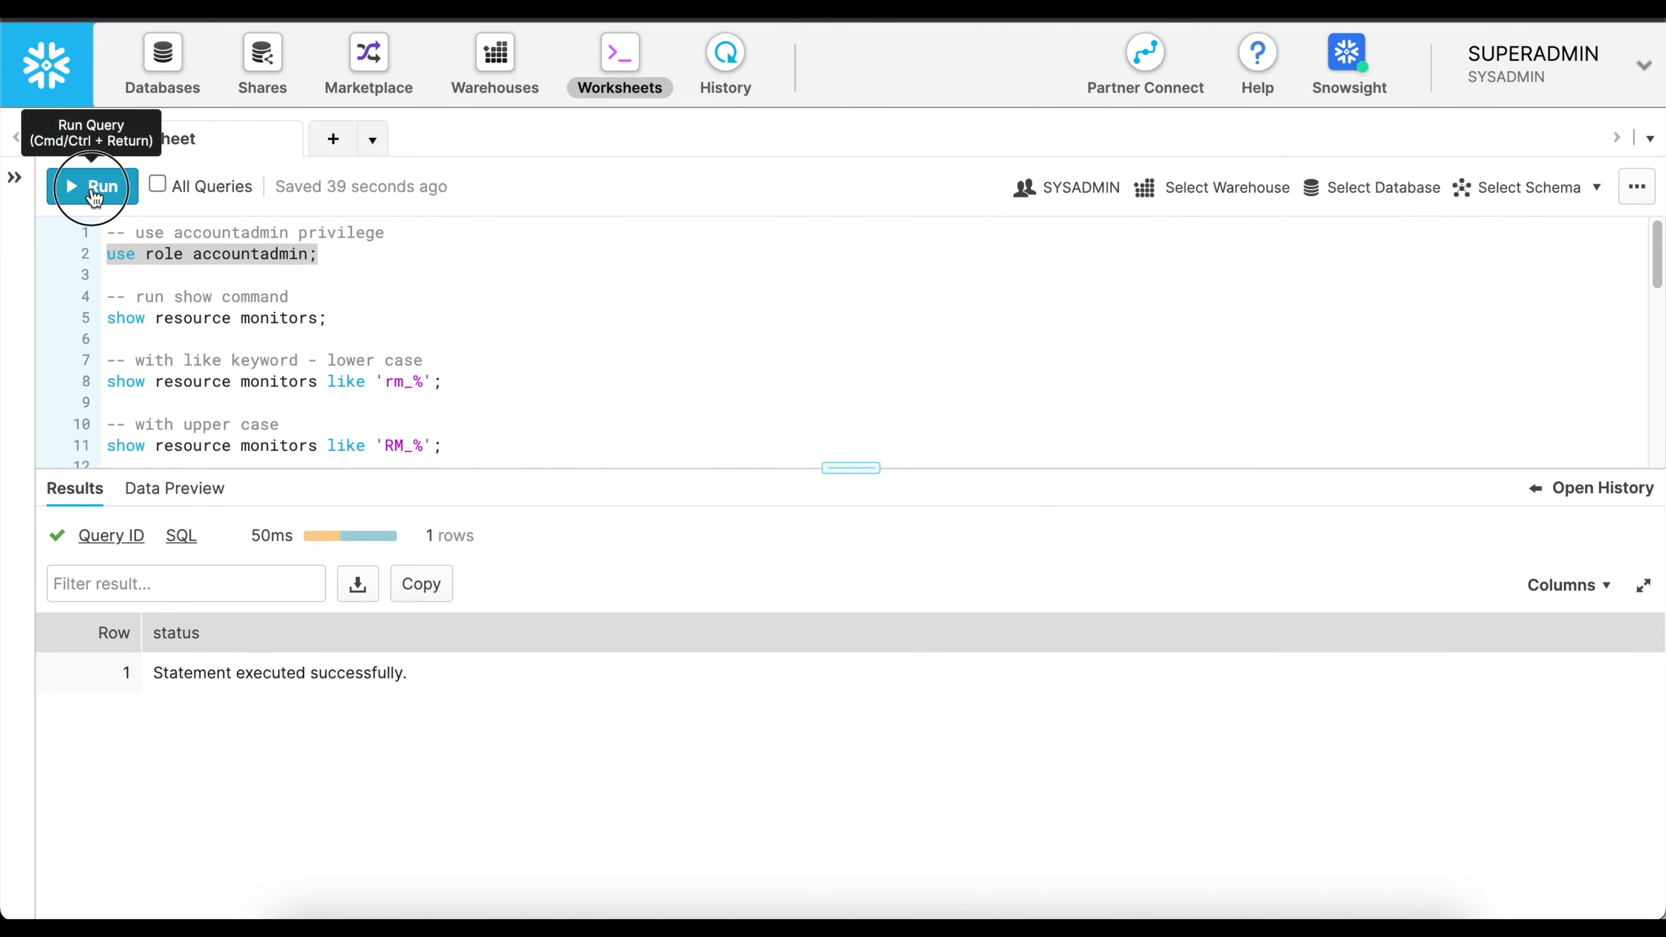
left_click(238, 328)
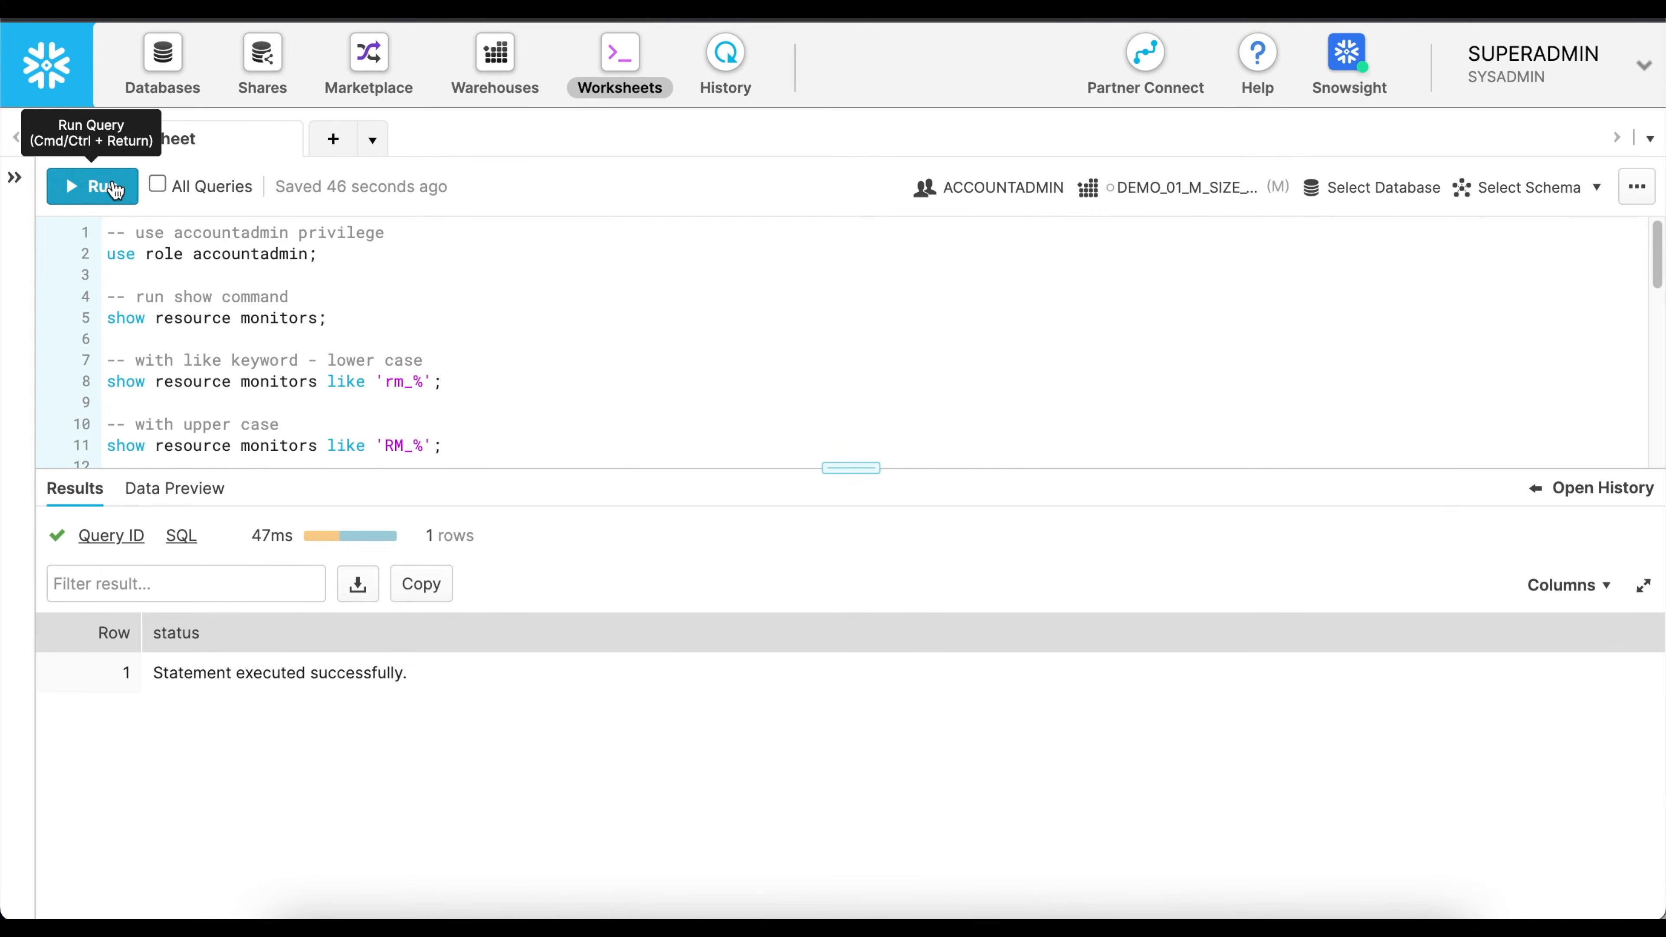
left_click(89, 187)
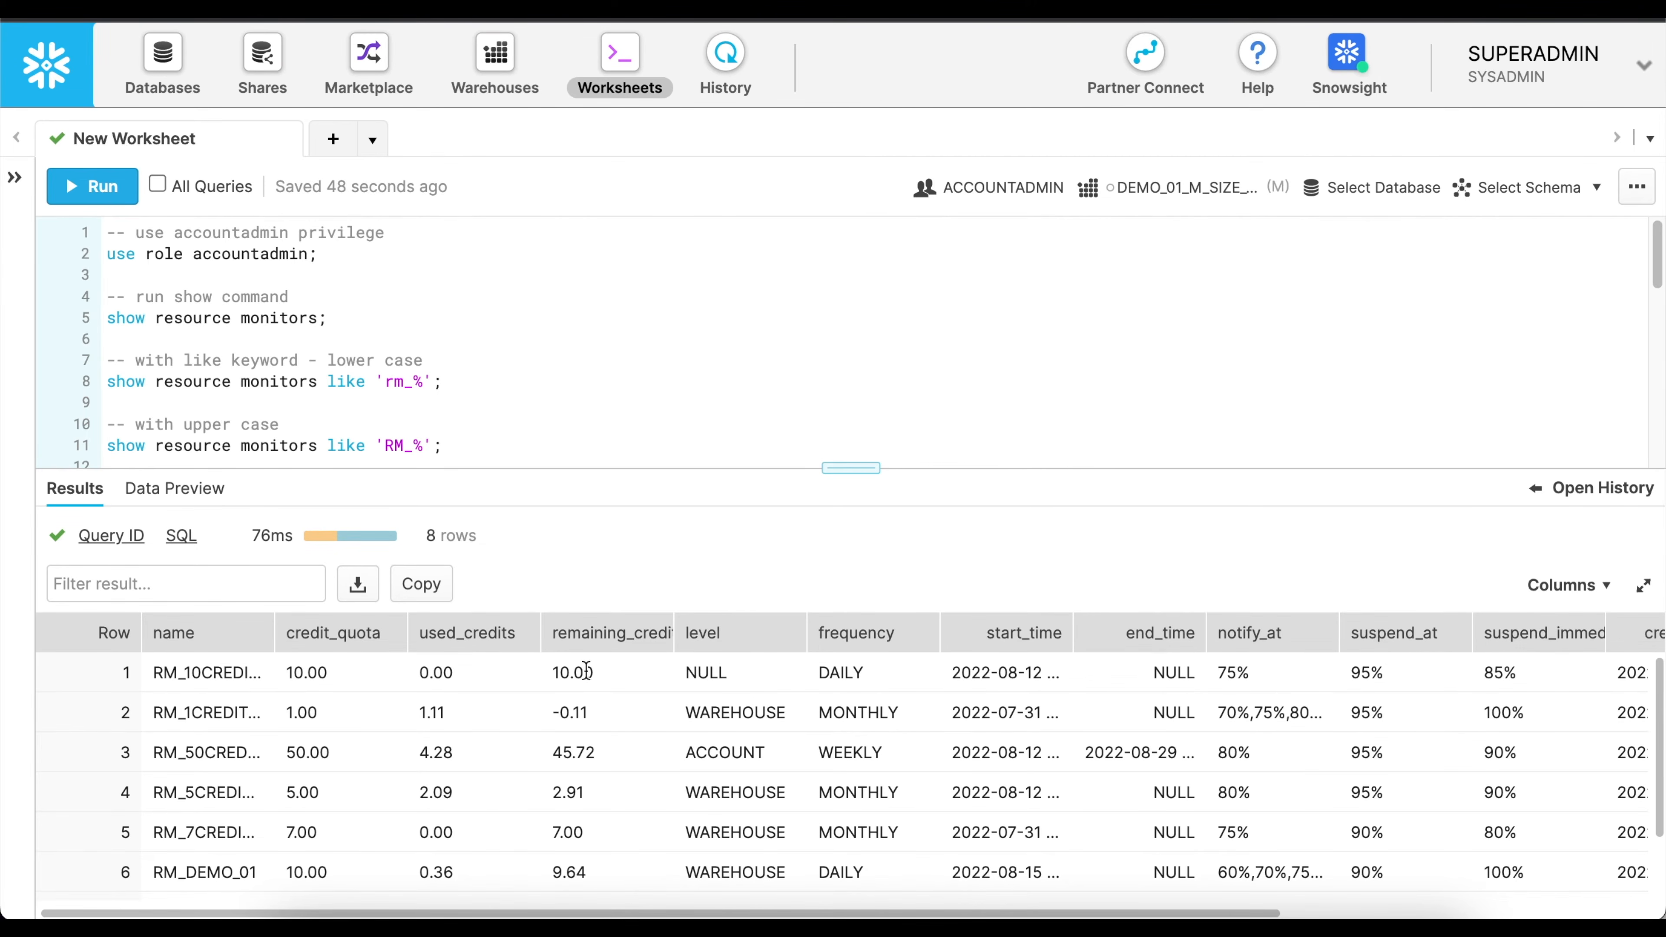
Widen the notify_at column and examine the resource monitor results from the level values through the notify_users column.
left_click(722, 676)
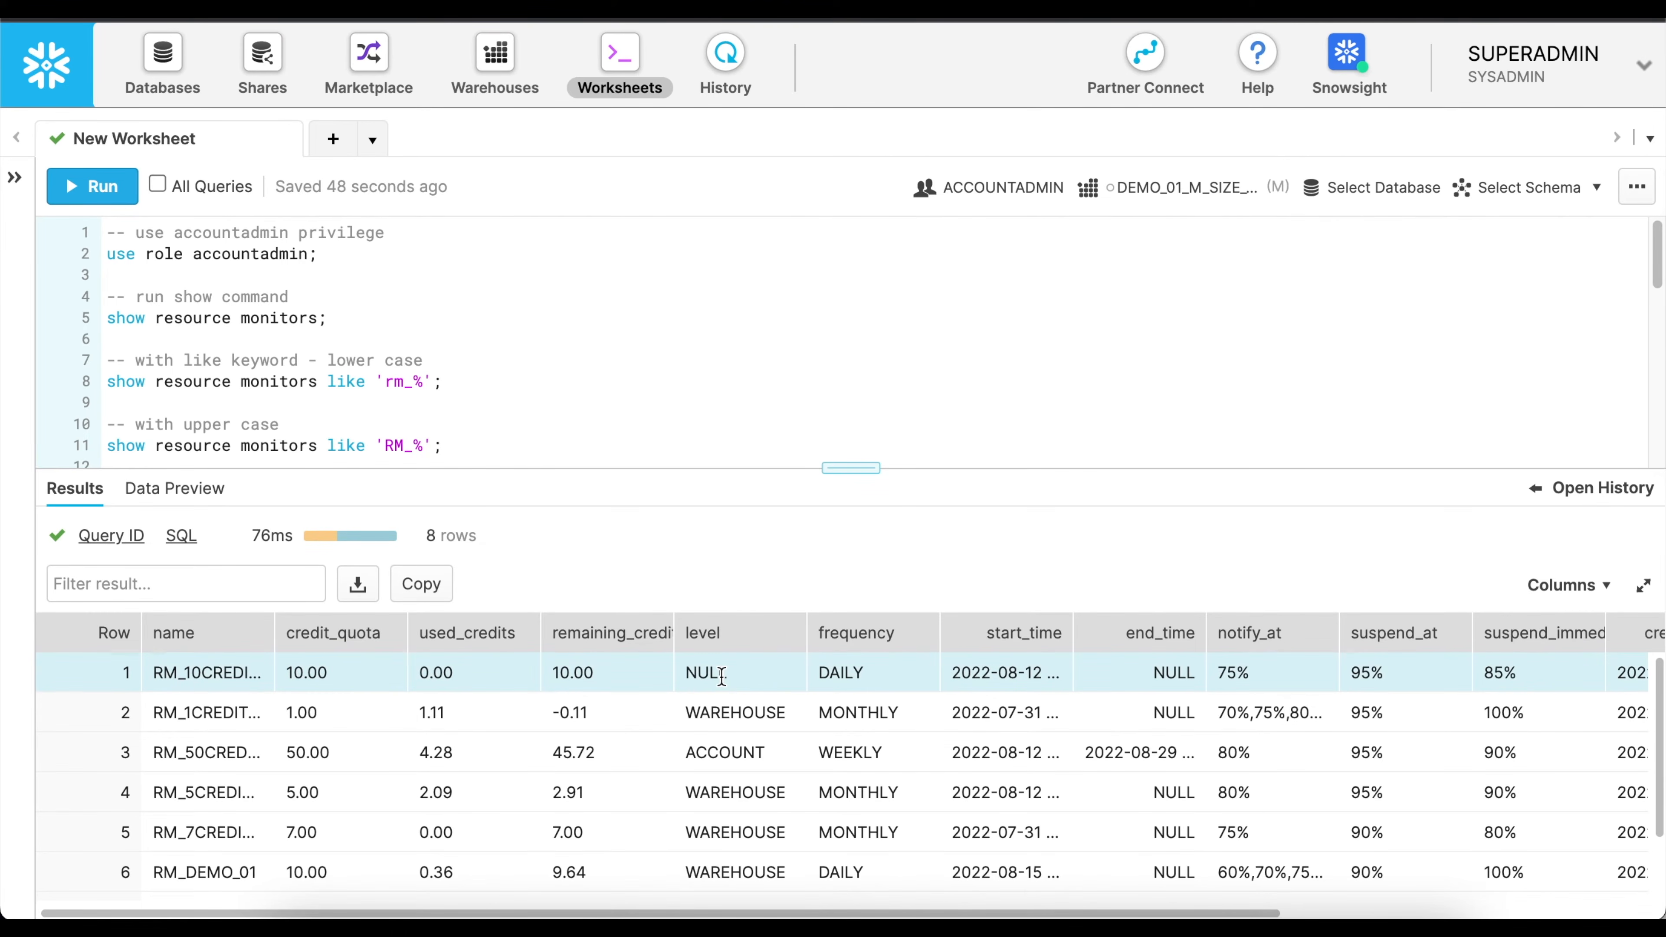
left_click(727, 749)
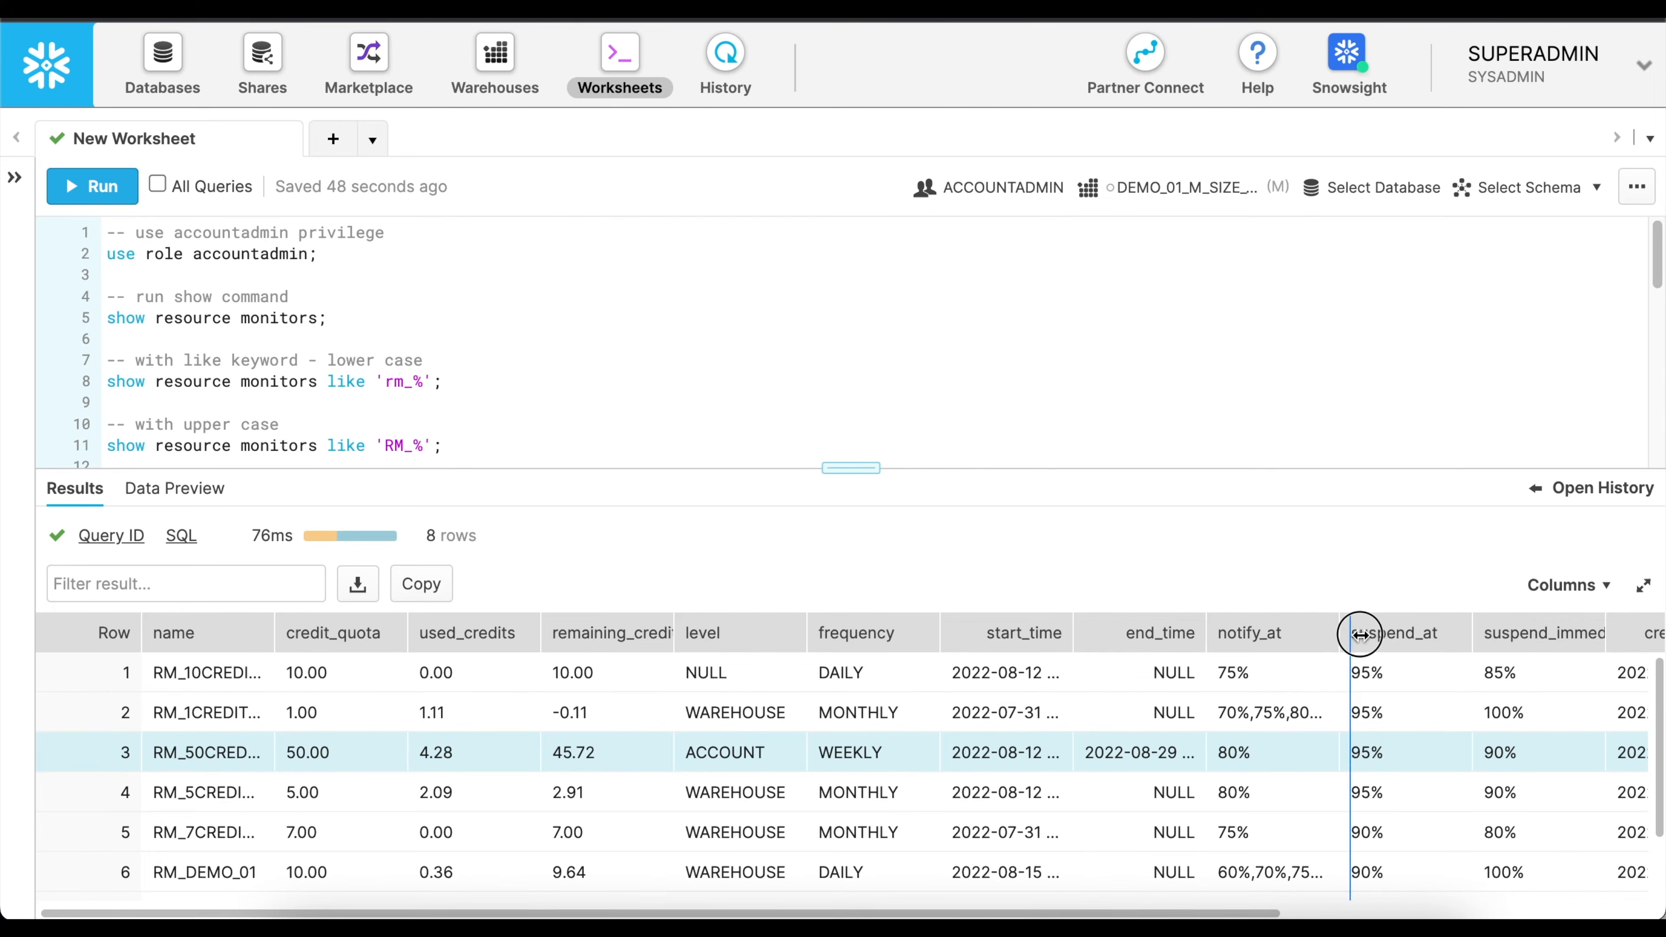
double_click(1339, 634)
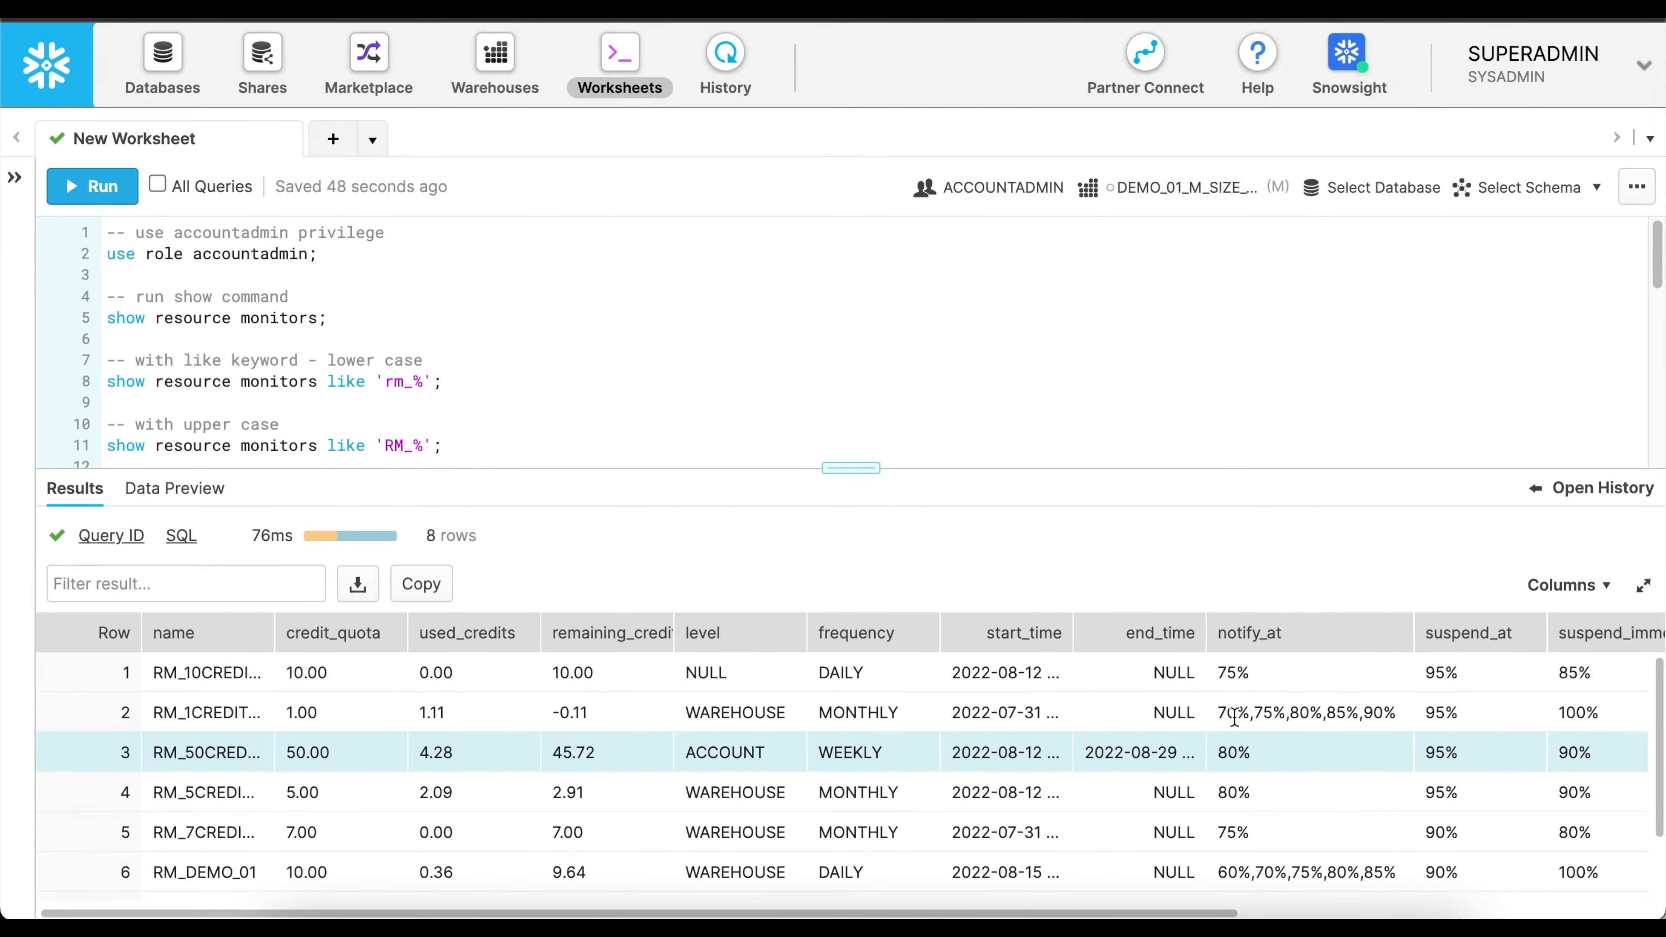
scroll(1307, 716, "right", 4)
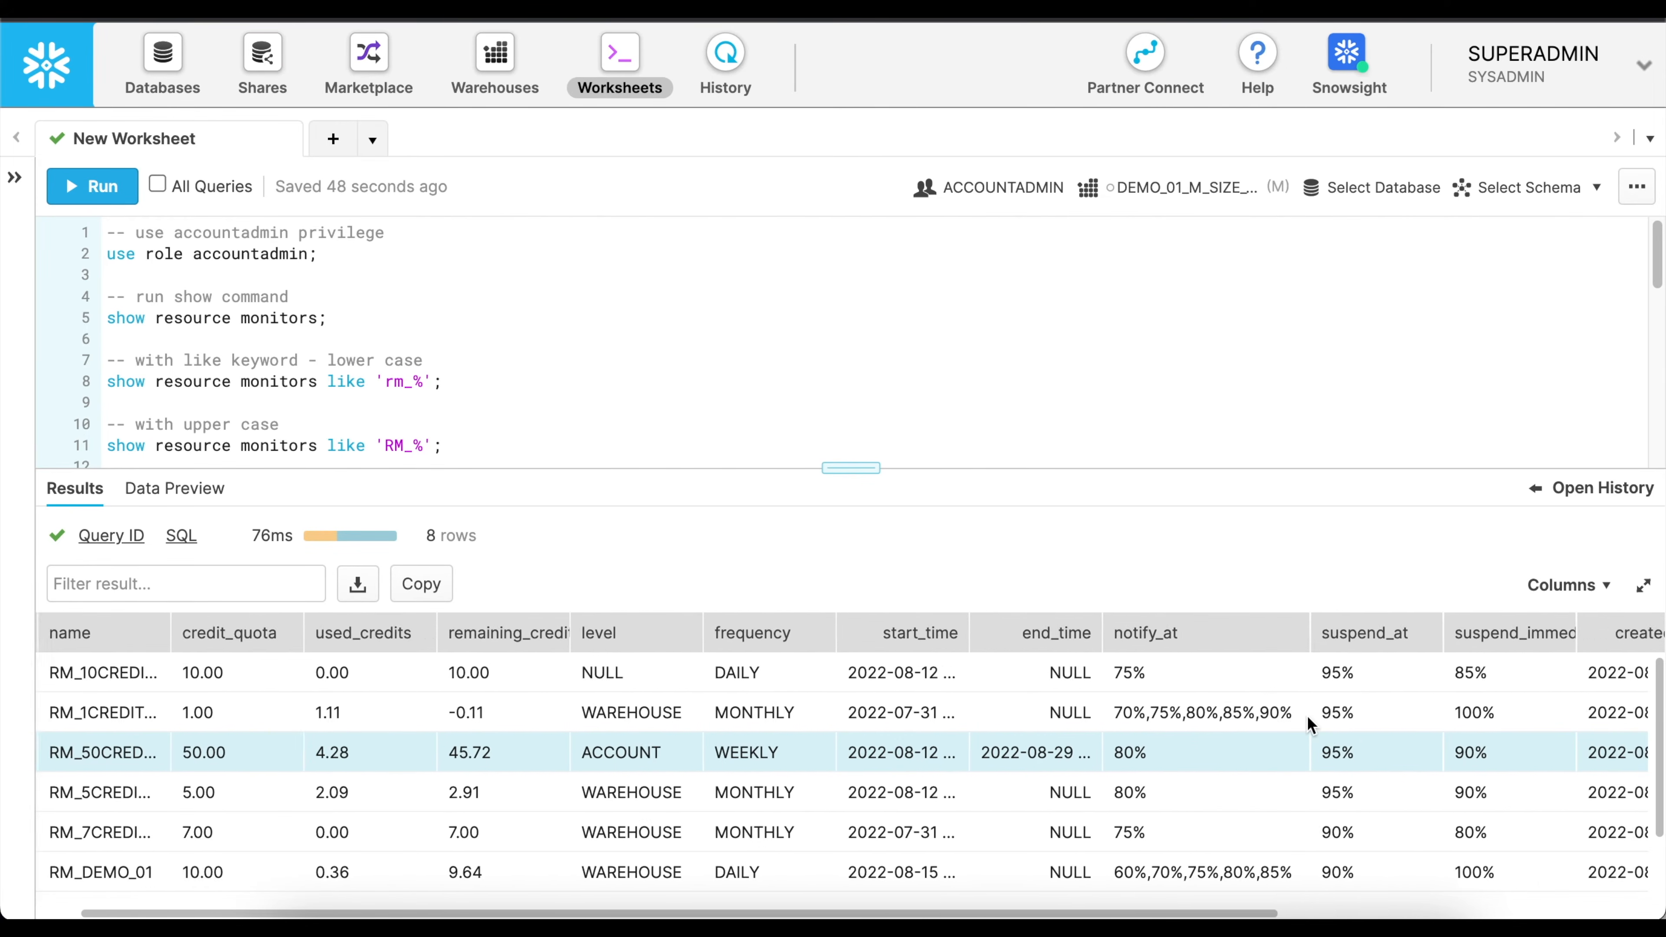
scroll(1356, 728, "right", 1)
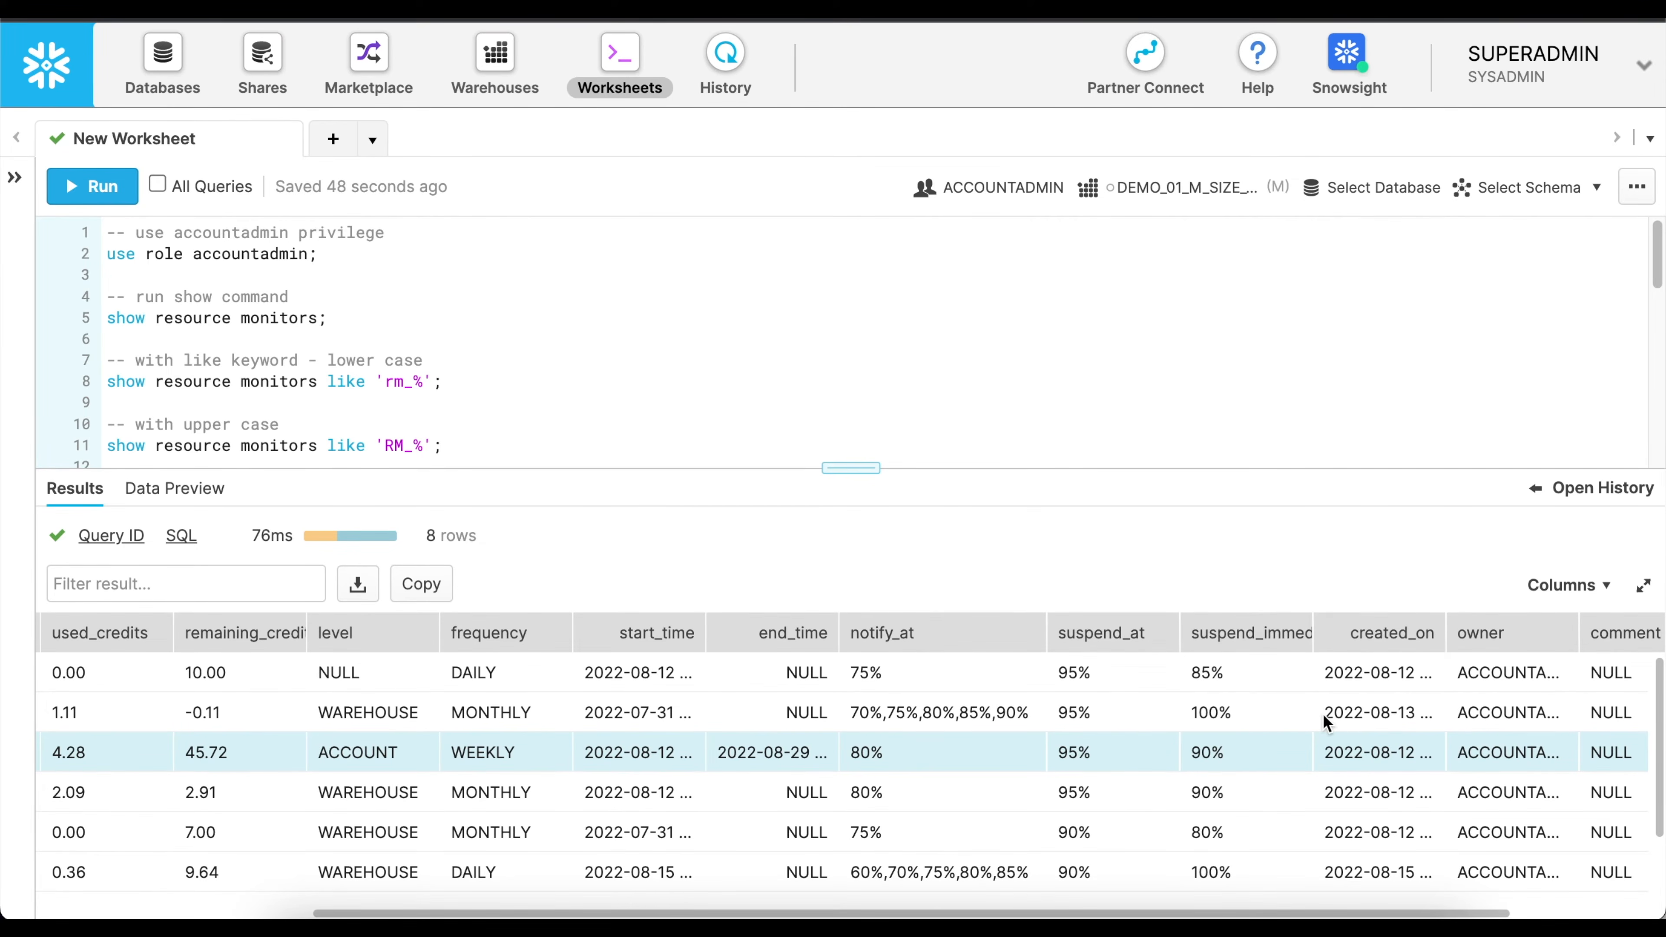
scroll(1383, 720, "right", 2)
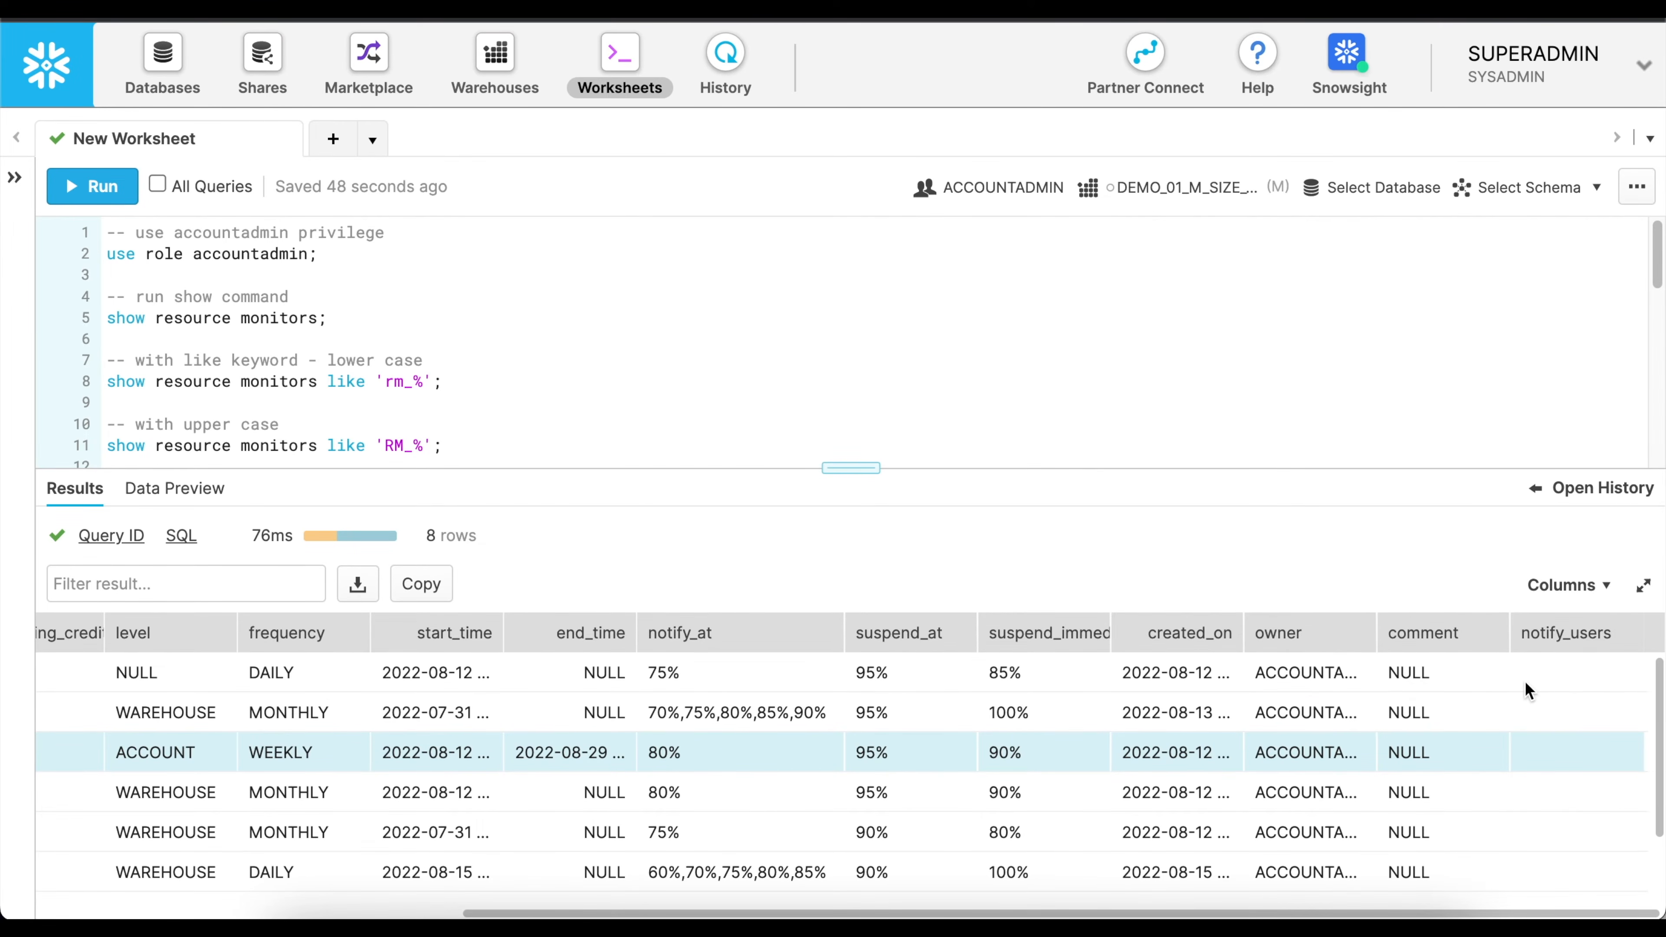
left_click_drag(984, 912, 290, 911)
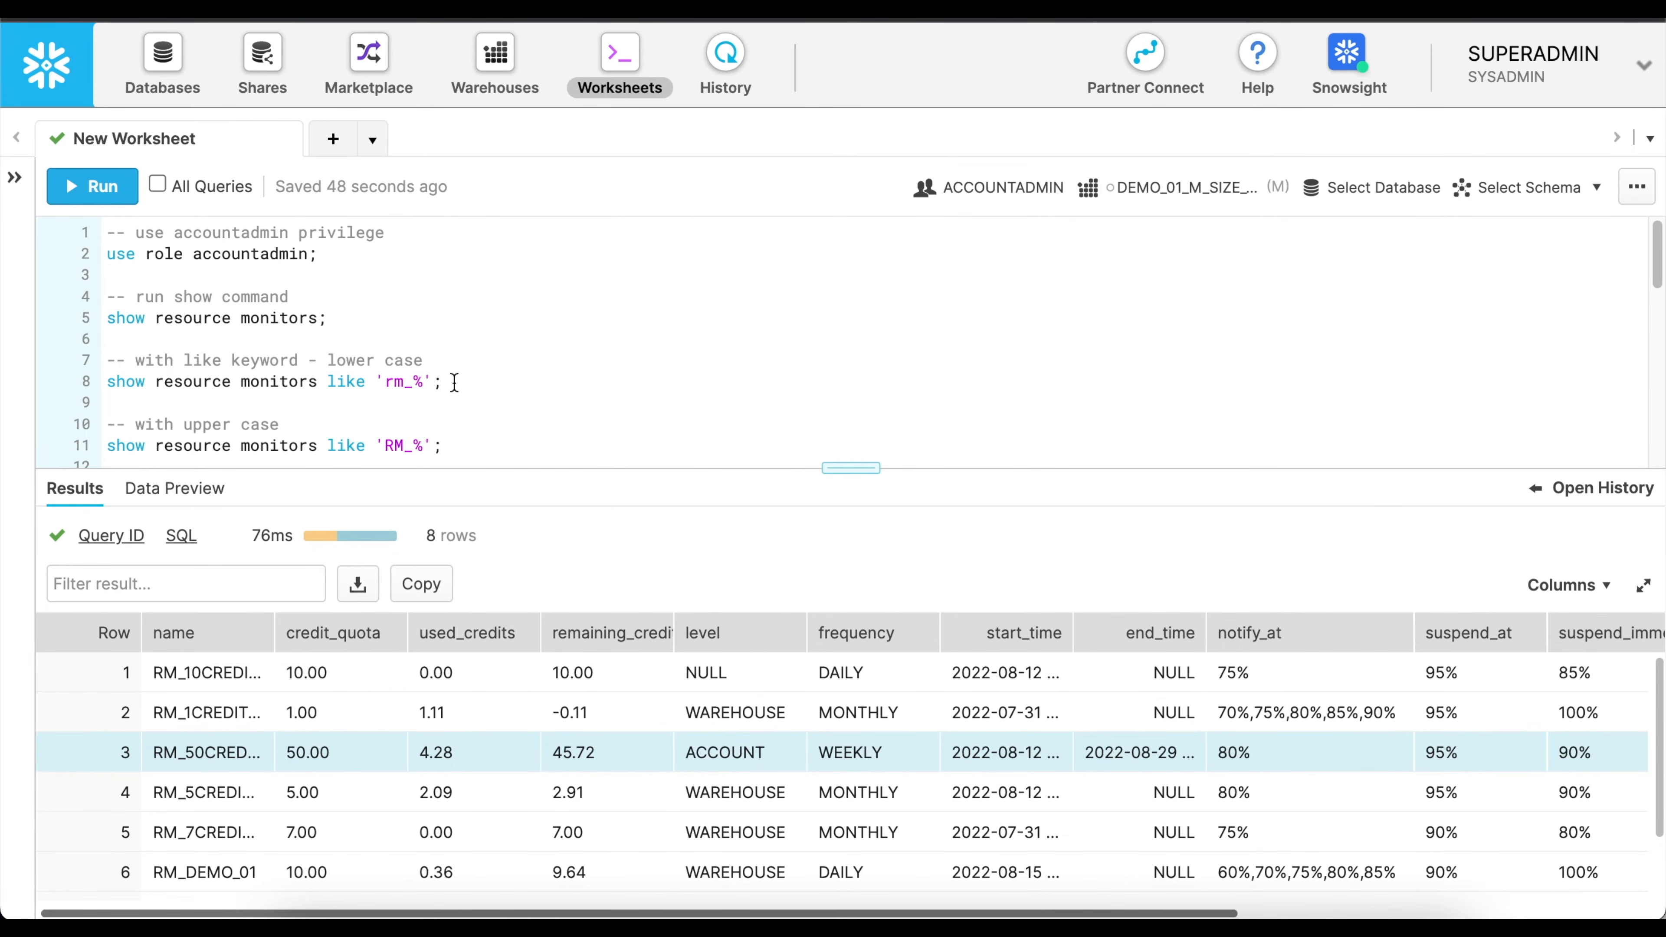
Run the show resource monitors statements with the lower-case pattern 'rm_%' and the upper-case pattern 'RM_%'.
double_click(346, 382)
double_click(353, 358)
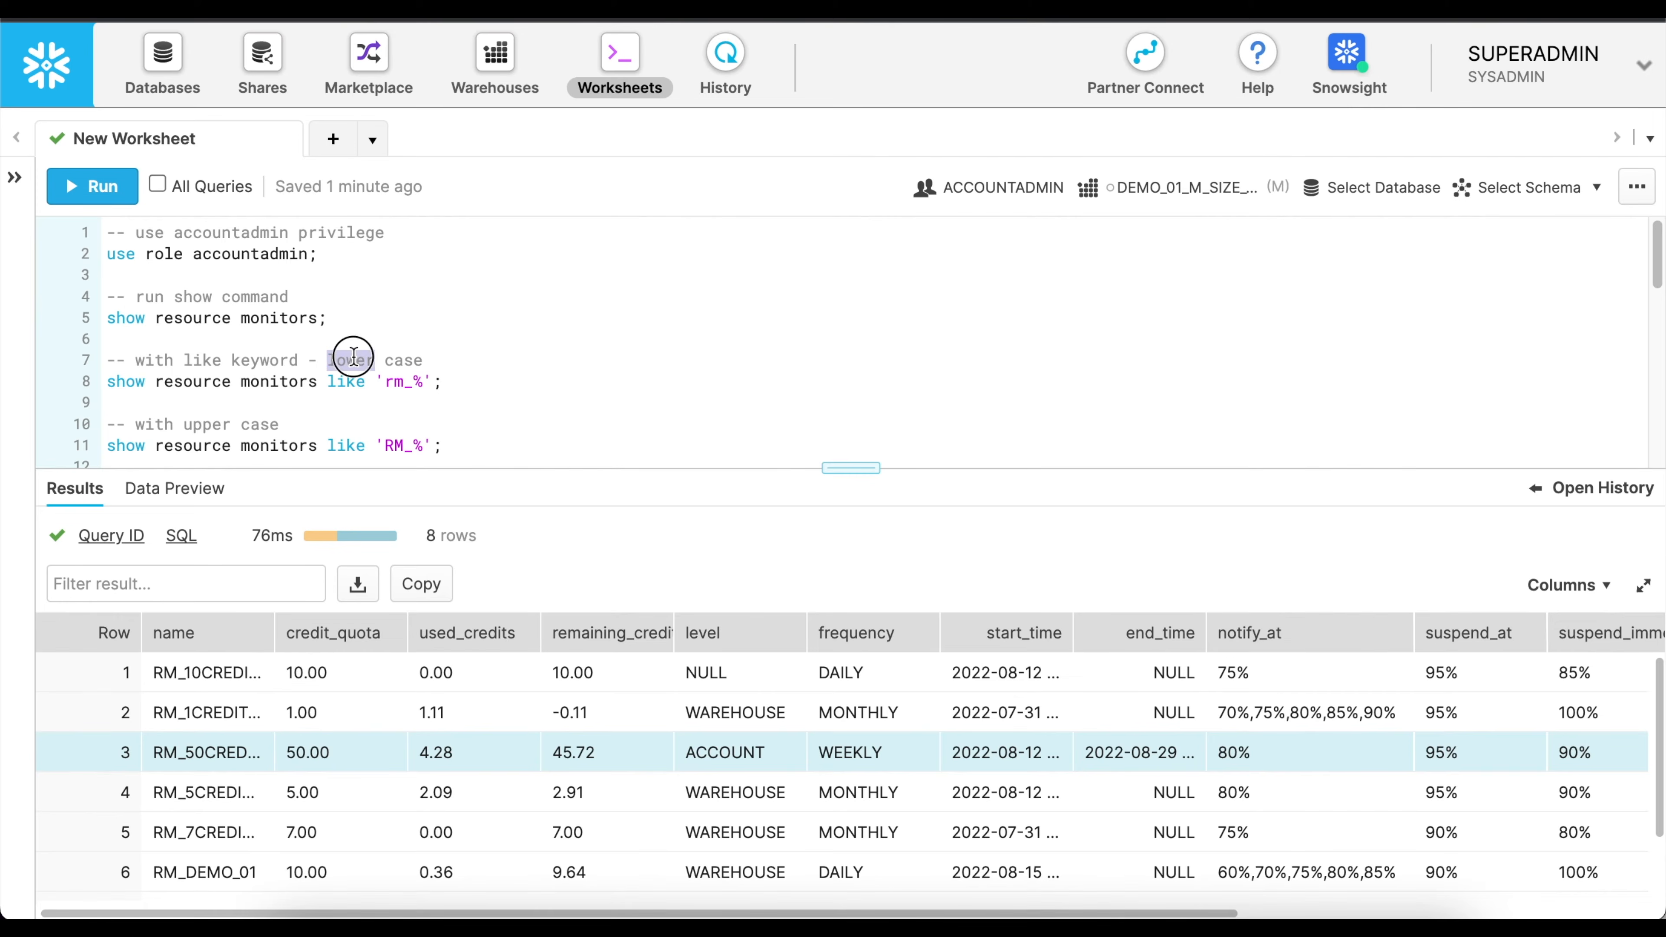
double_click(394, 441)
left_click(452, 381)
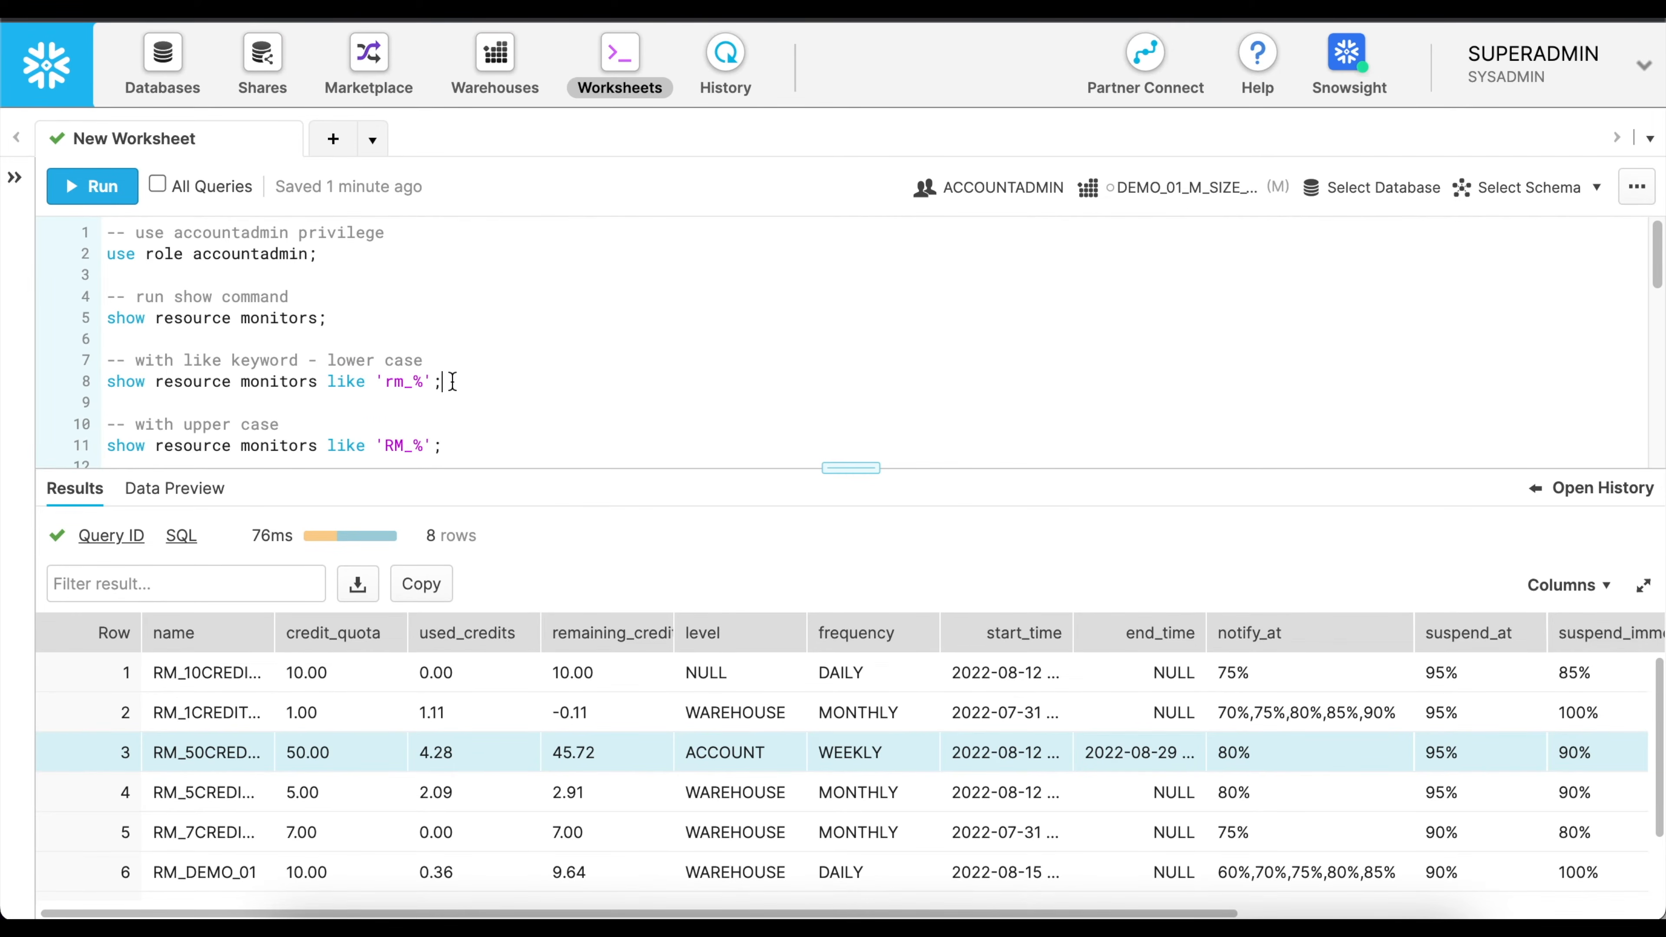
key("ctrl+Return")
left_click_drag(428, 535, 505, 537)
left_click(346, 446)
left_click(124, 194)
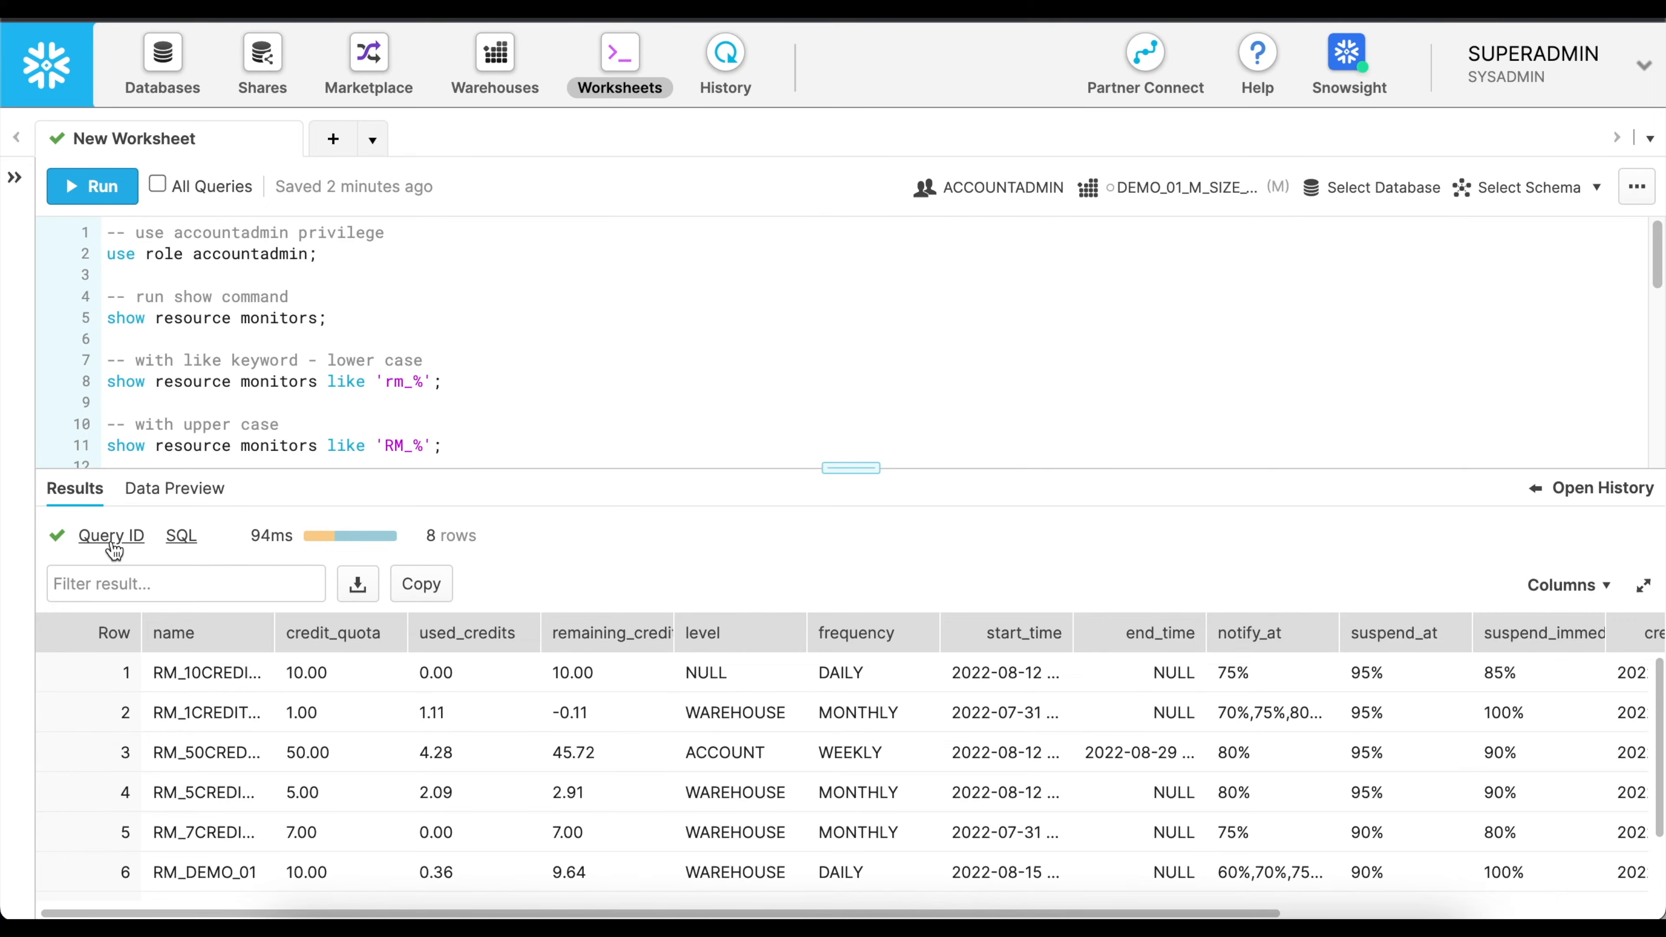
Inspect the Metadata operation node in the latest query's profile, and return to the worksheet with its history closed.
left_click(1592, 493)
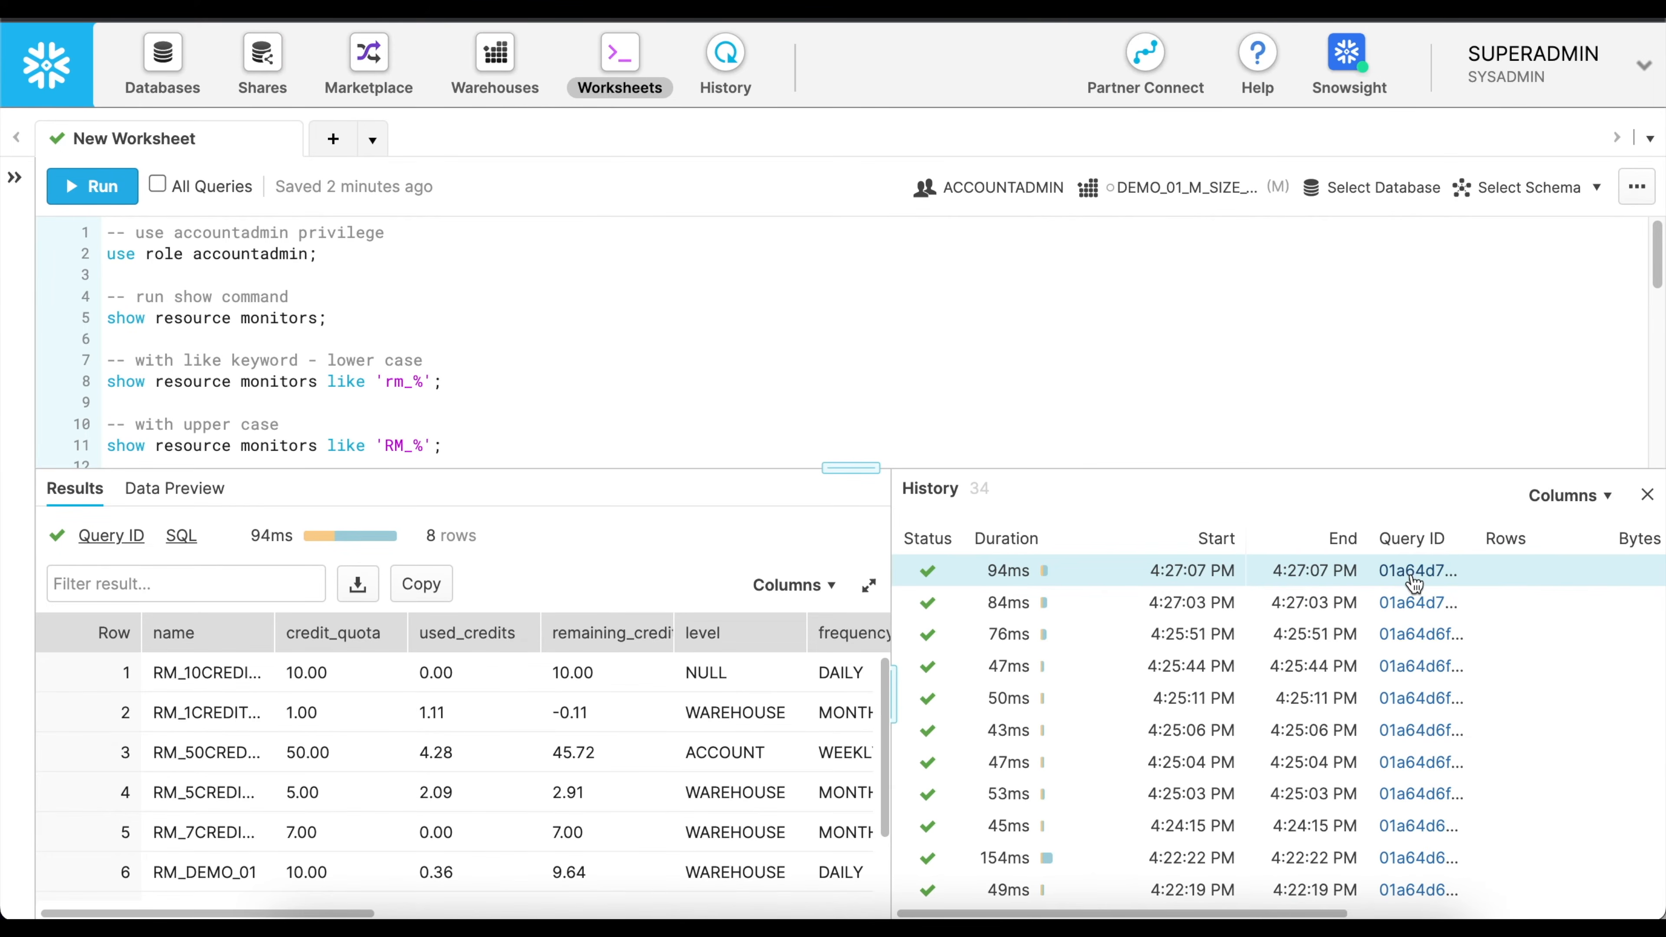
left_click(1385, 571)
left_click(198, 207)
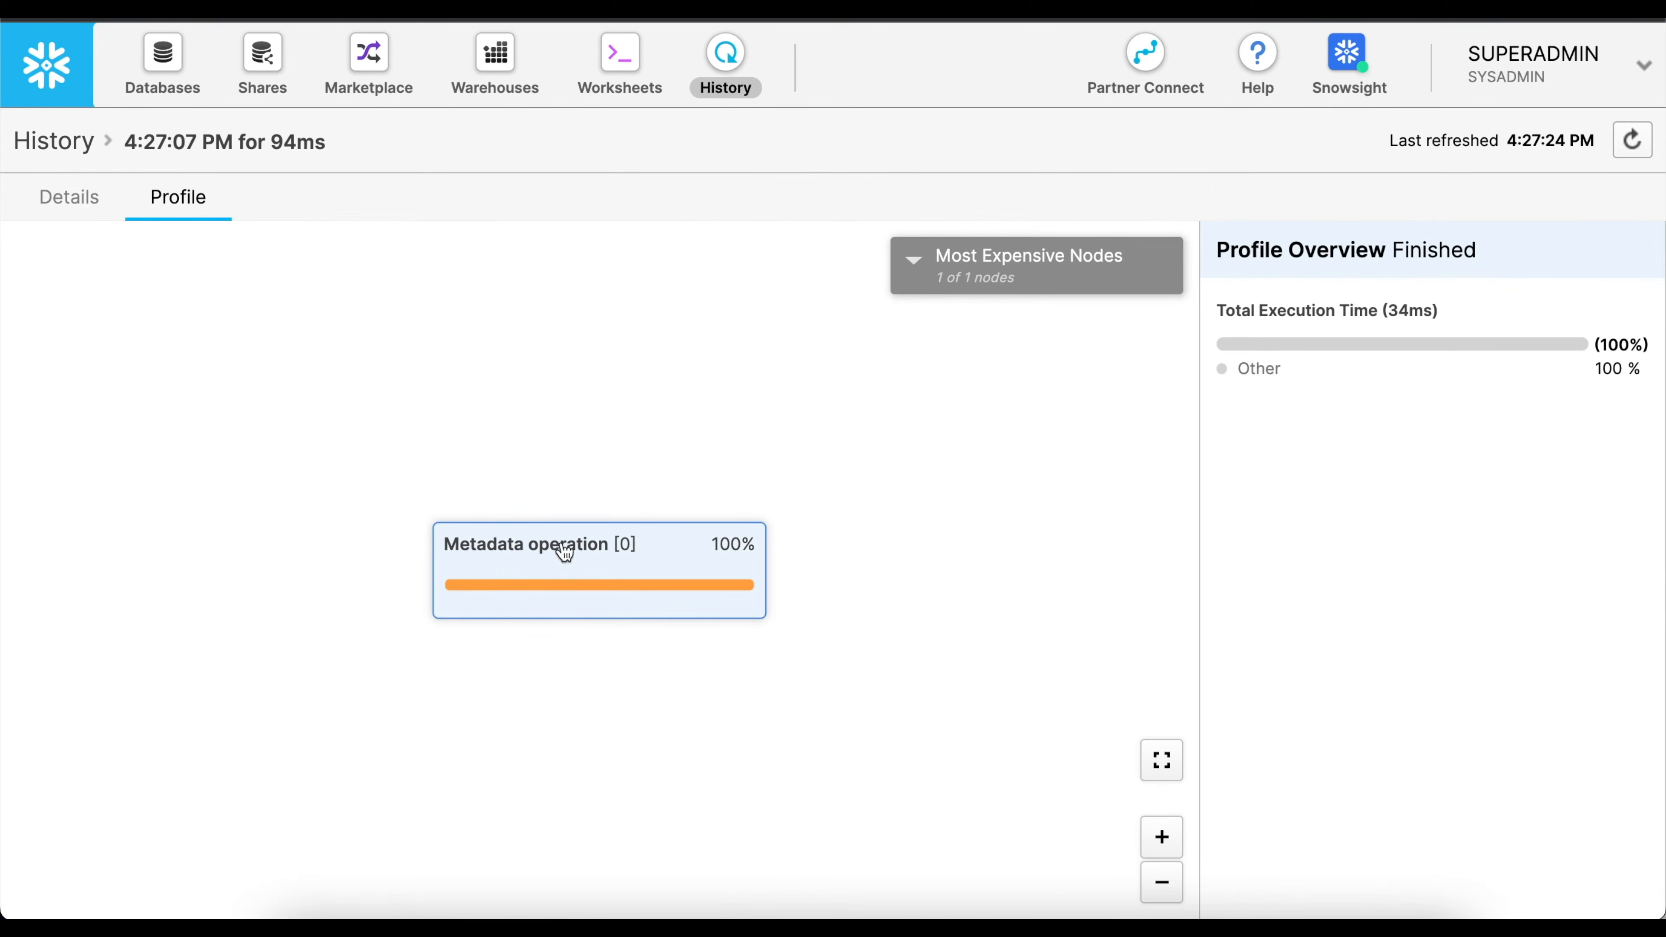
left_click(601, 573)
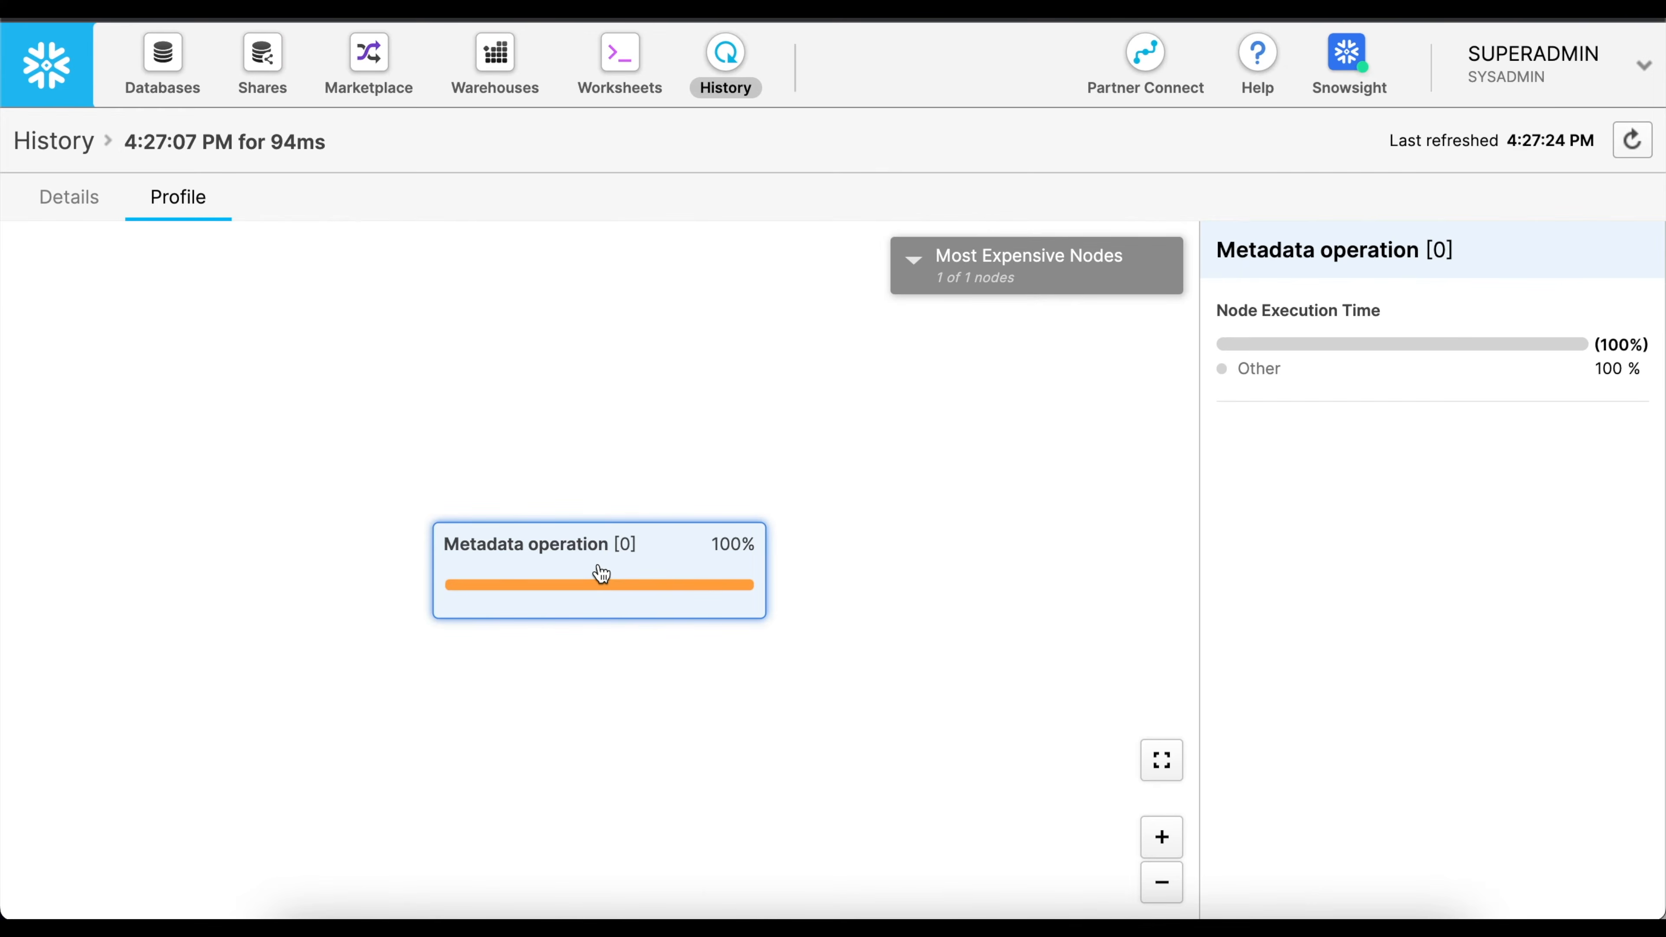
left_click(619, 66)
left_click(1647, 489)
Run "desc resource monitor RM_10CREDIT_DAILY_ACCT_LEVEL;" and rerun "show resource monitors like 'RM_%';".
scroll(498, 348, "down", 3)
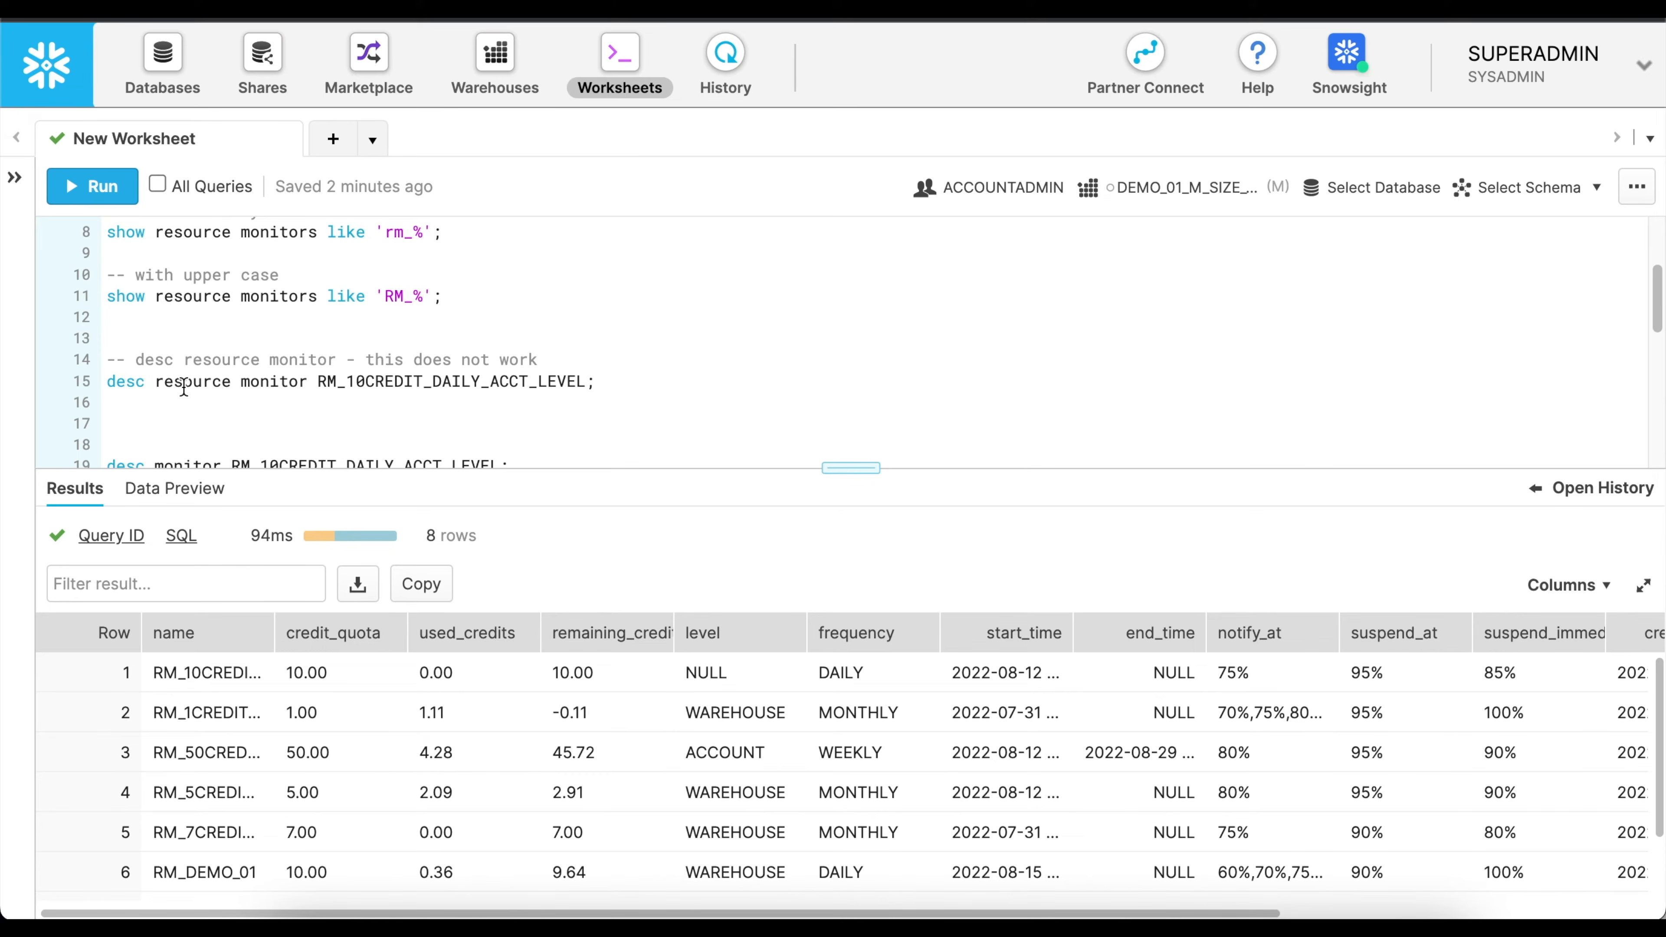
double_click(428, 382)
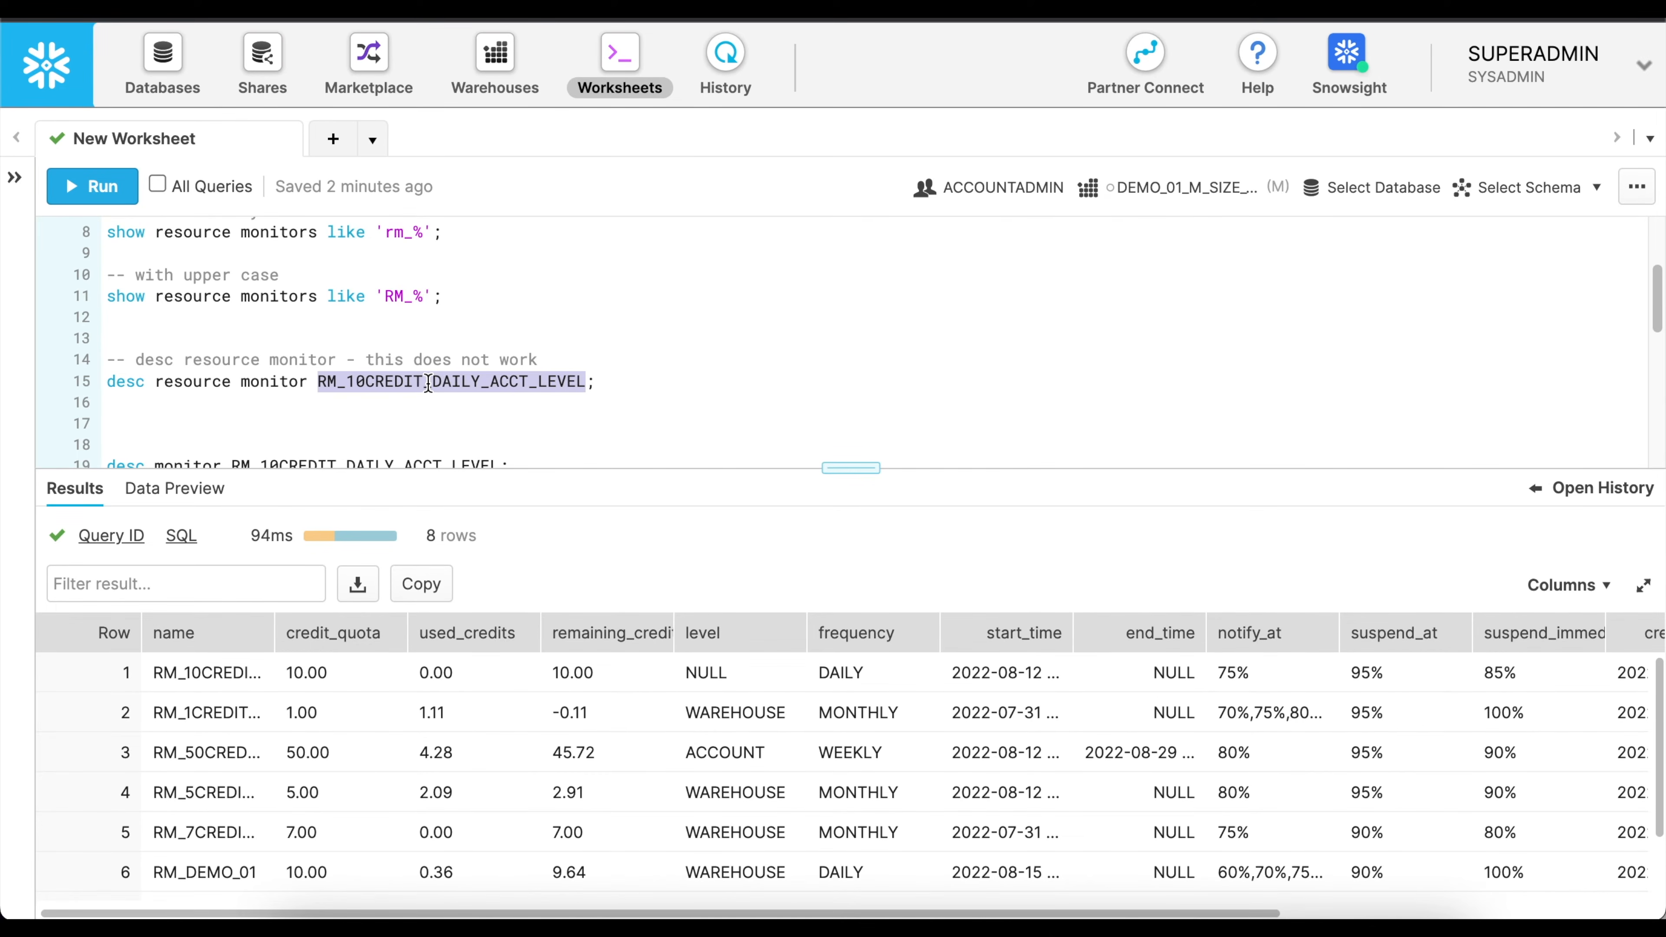
left_click(609, 382)
left_click_drag(609, 381, 74, 371)
left_click(130, 379)
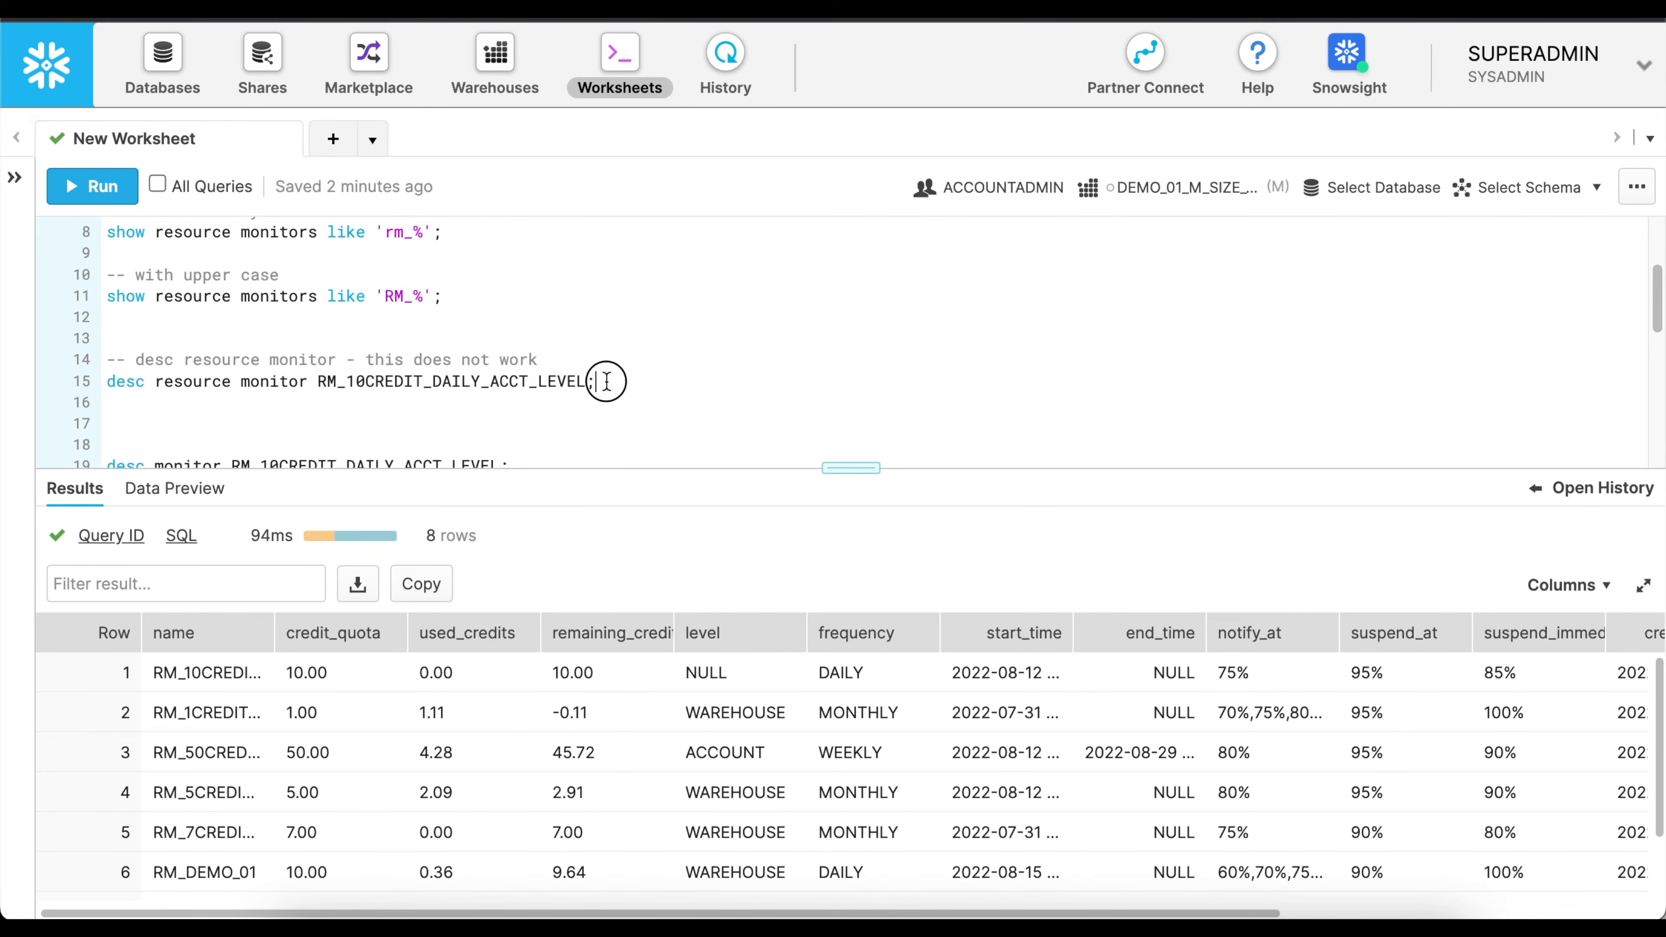
left_click(92, 187)
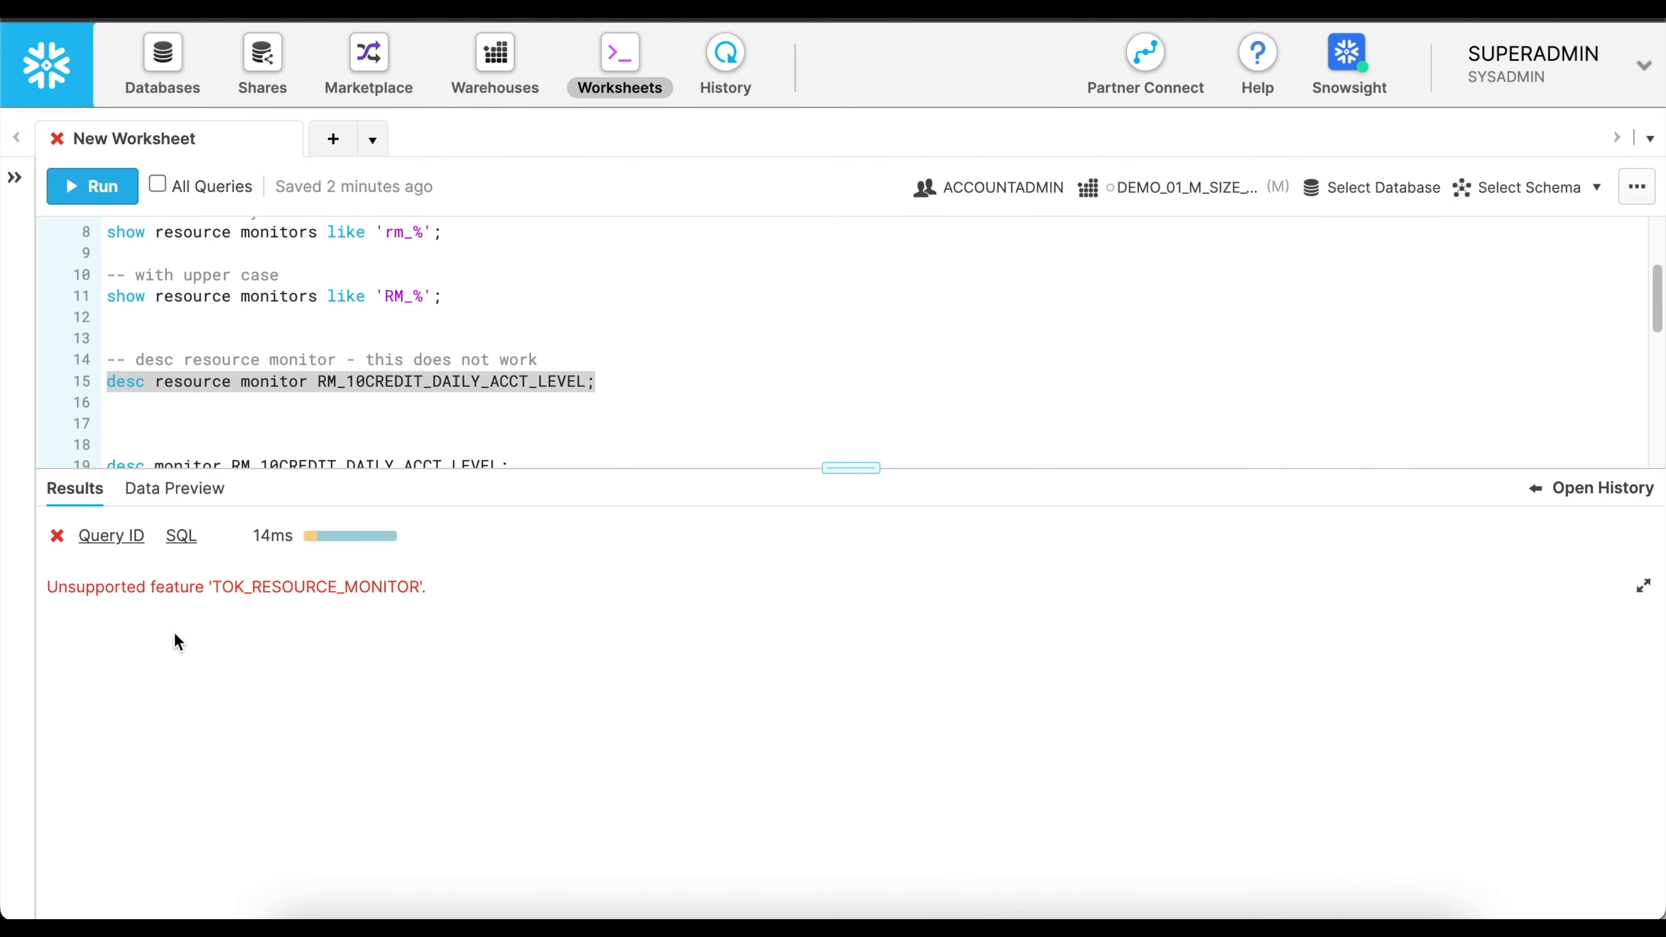
left_click(440, 294)
left_click(92, 187)
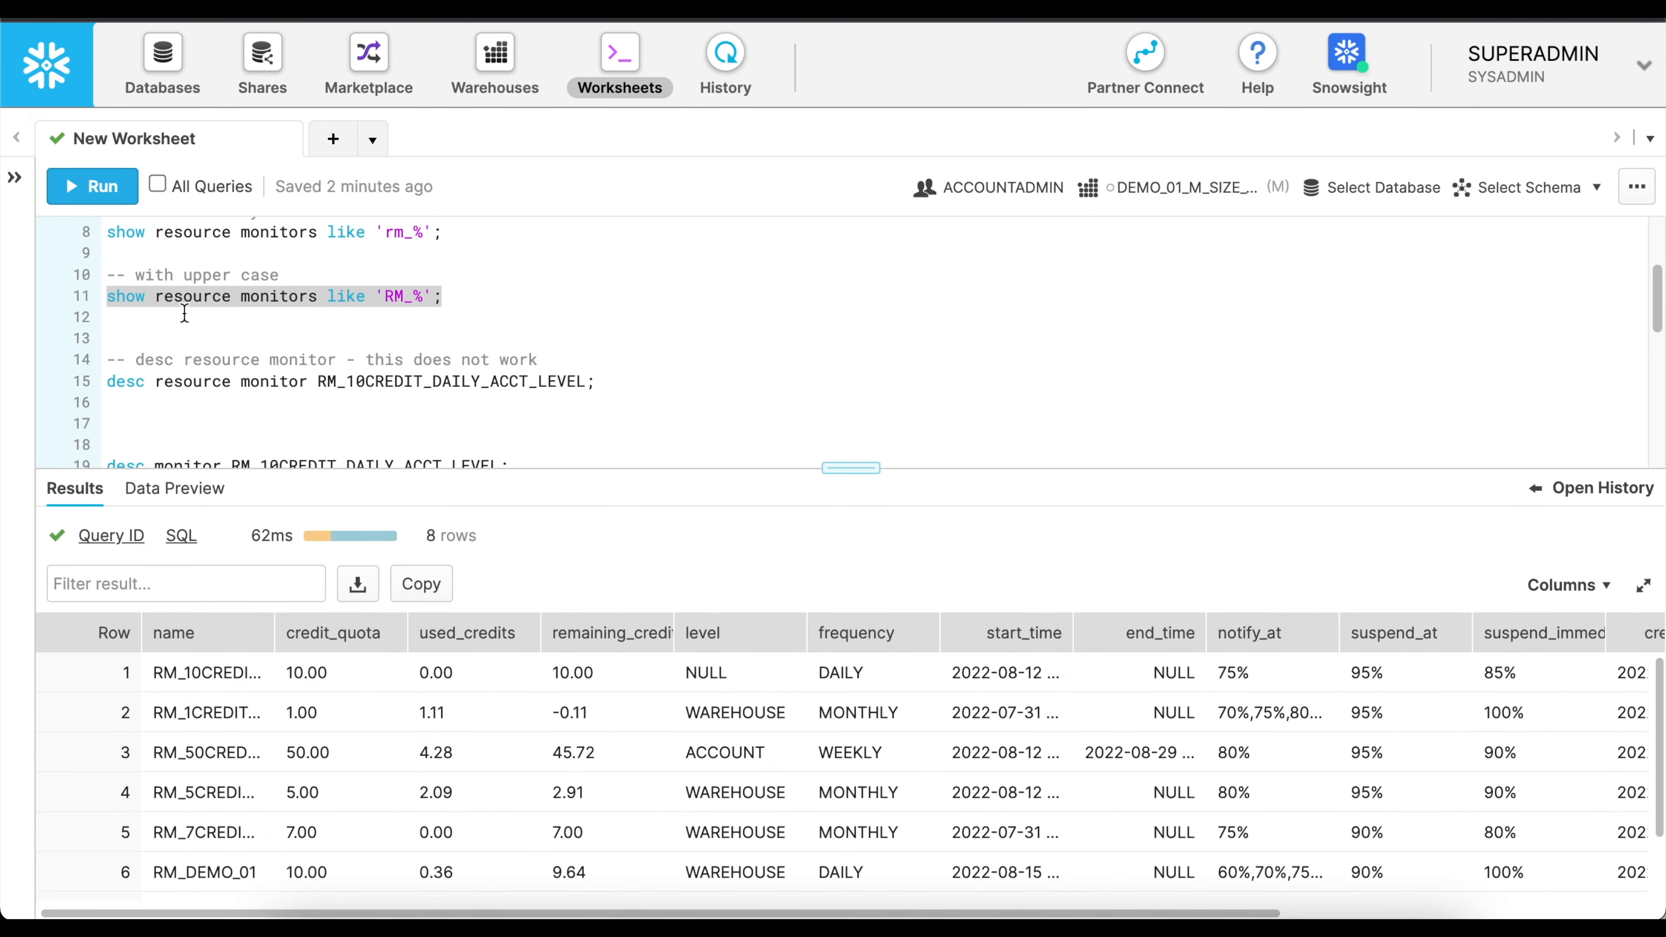
Run "use role sysadmin;" and list the resource monitors under that role with "show resource monitors;".
scroll(590, 401, "down", 3)
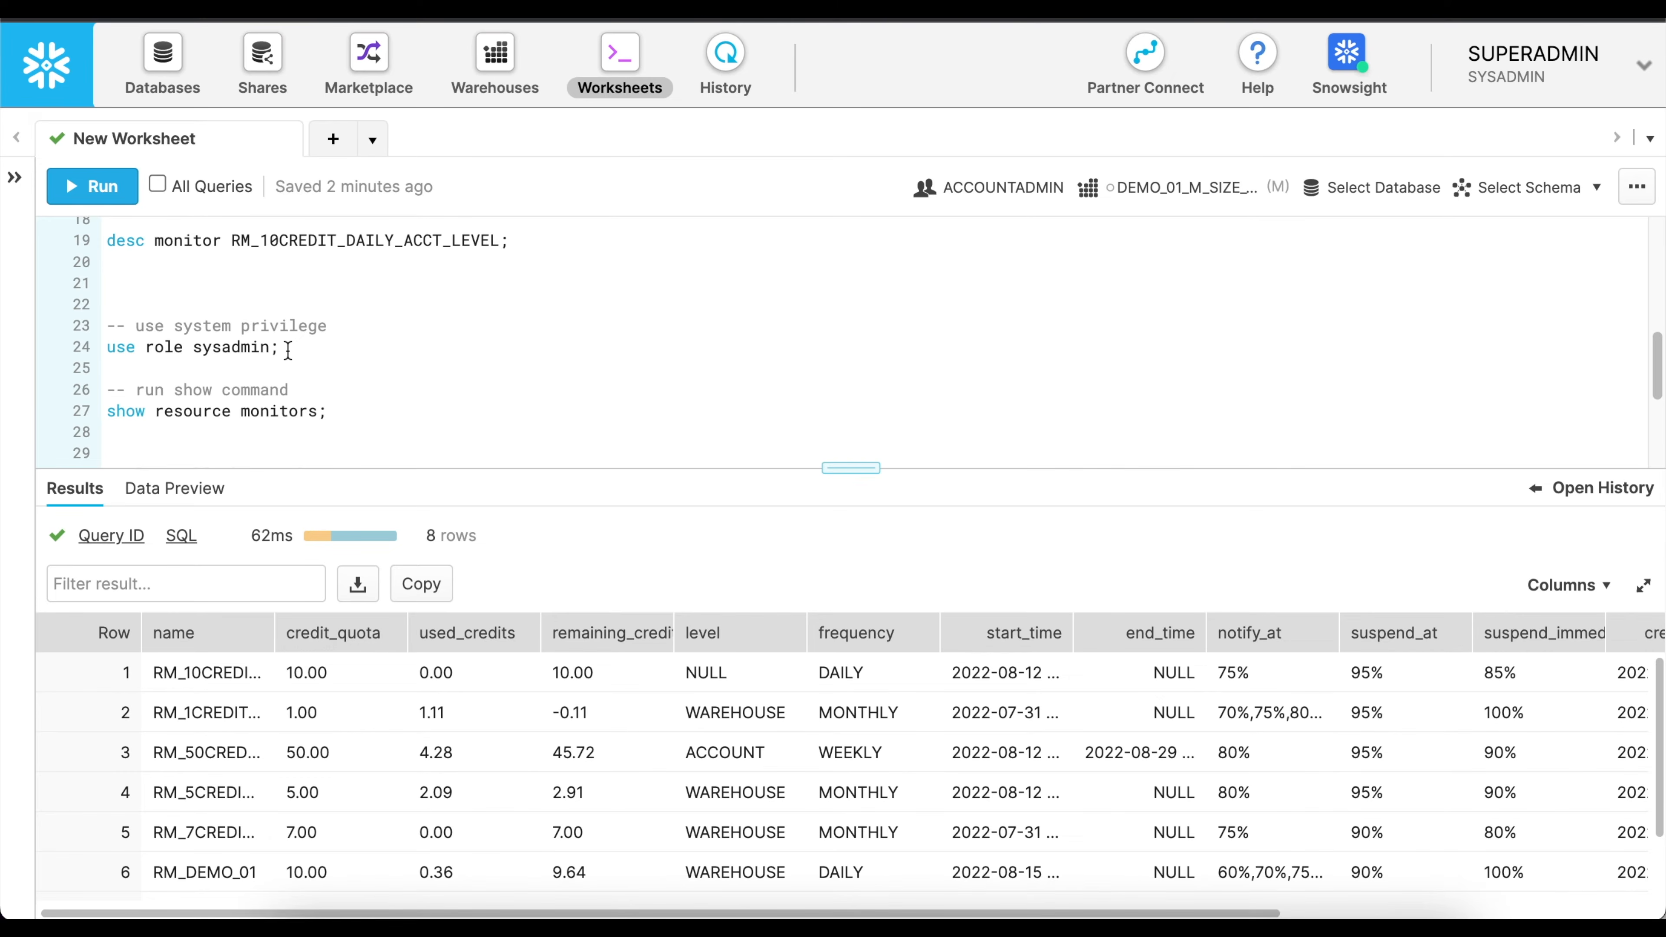
left_click_drag(288, 349, 58, 346)
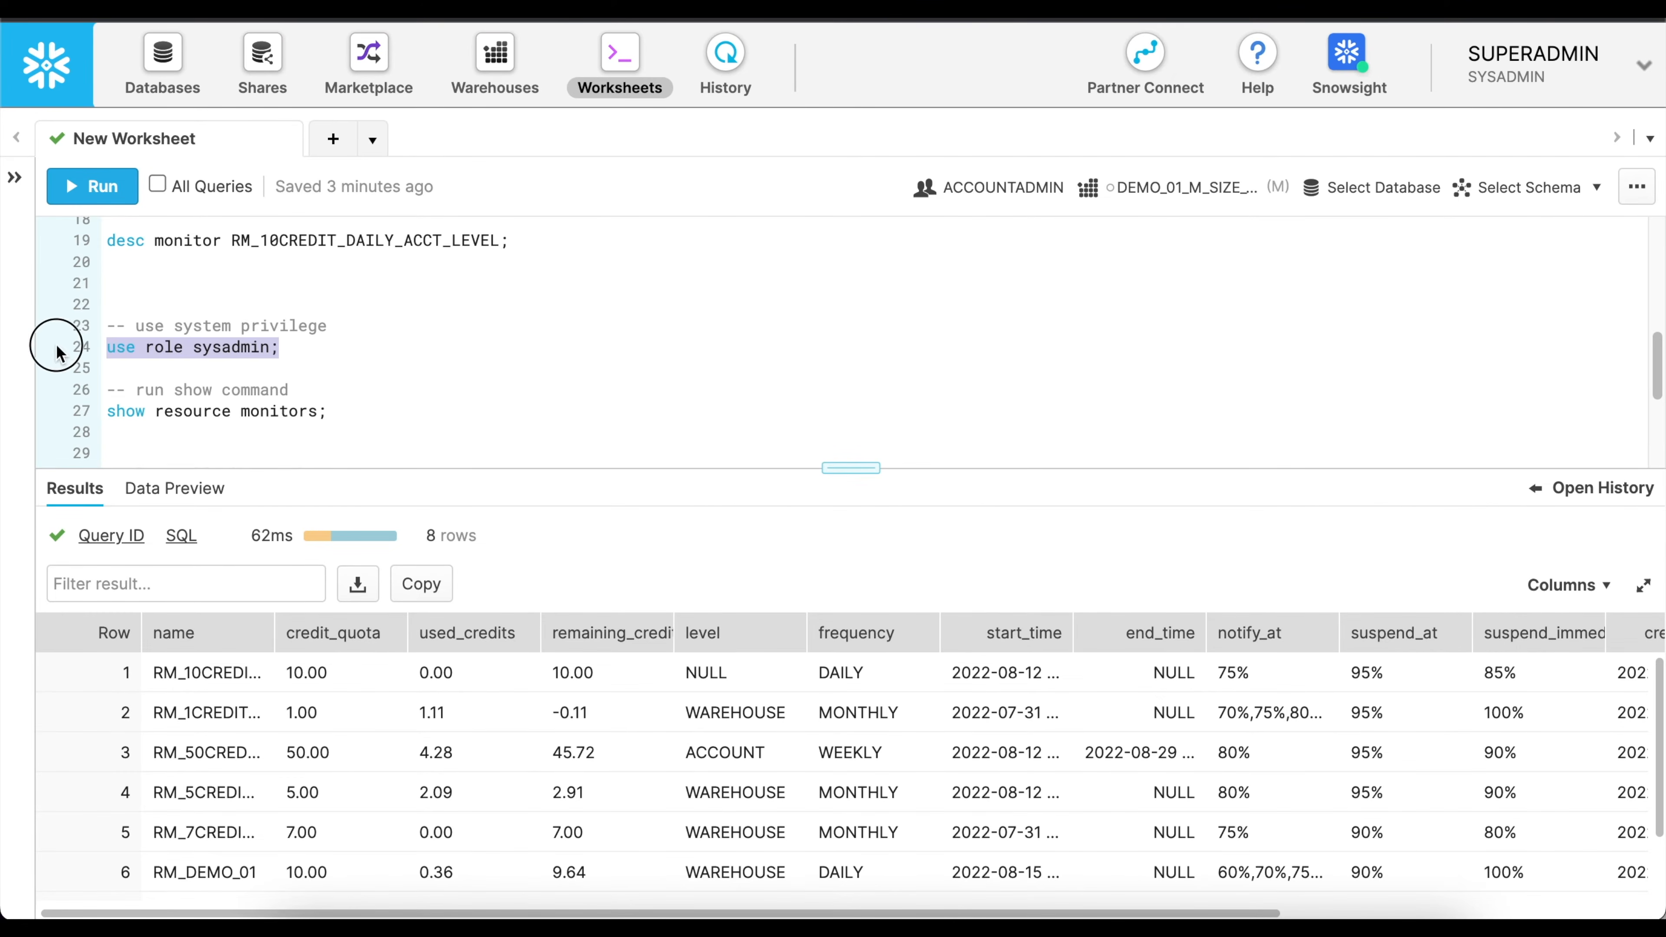
left_click(92, 186)
left_click(337, 415)
left_click_drag(336, 414, 107, 412)
left_click(99, 185)
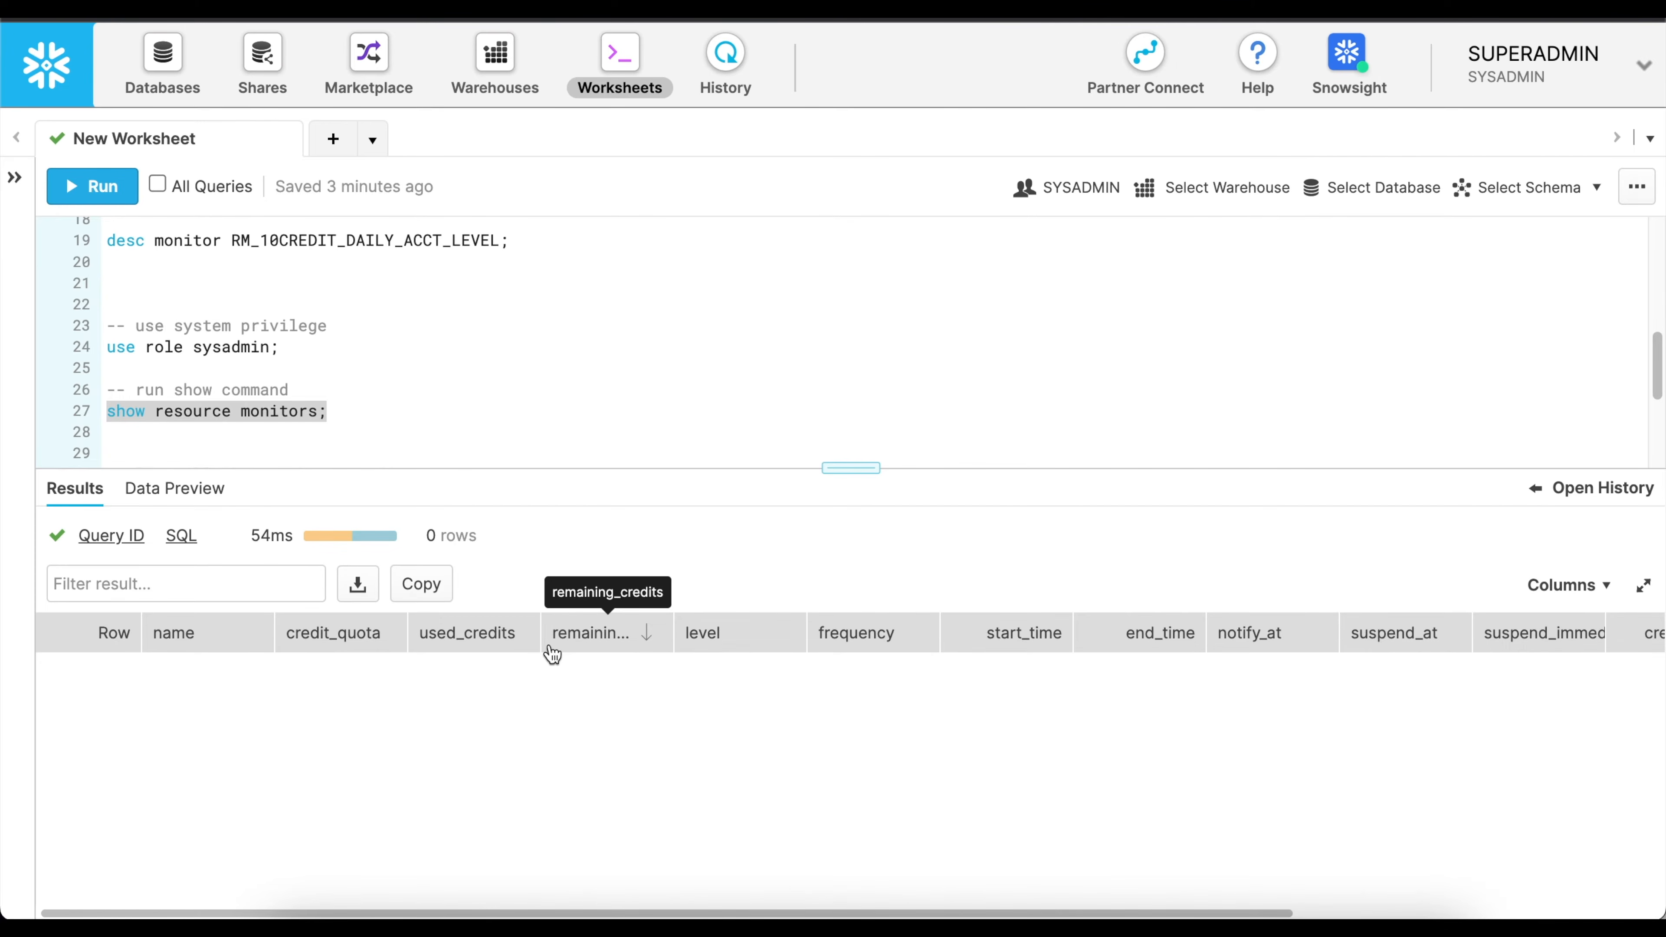
Run "use role de_pm_role;" and rerun "show resource monitors;" under that role.
scroll(591, 335, "down", 3)
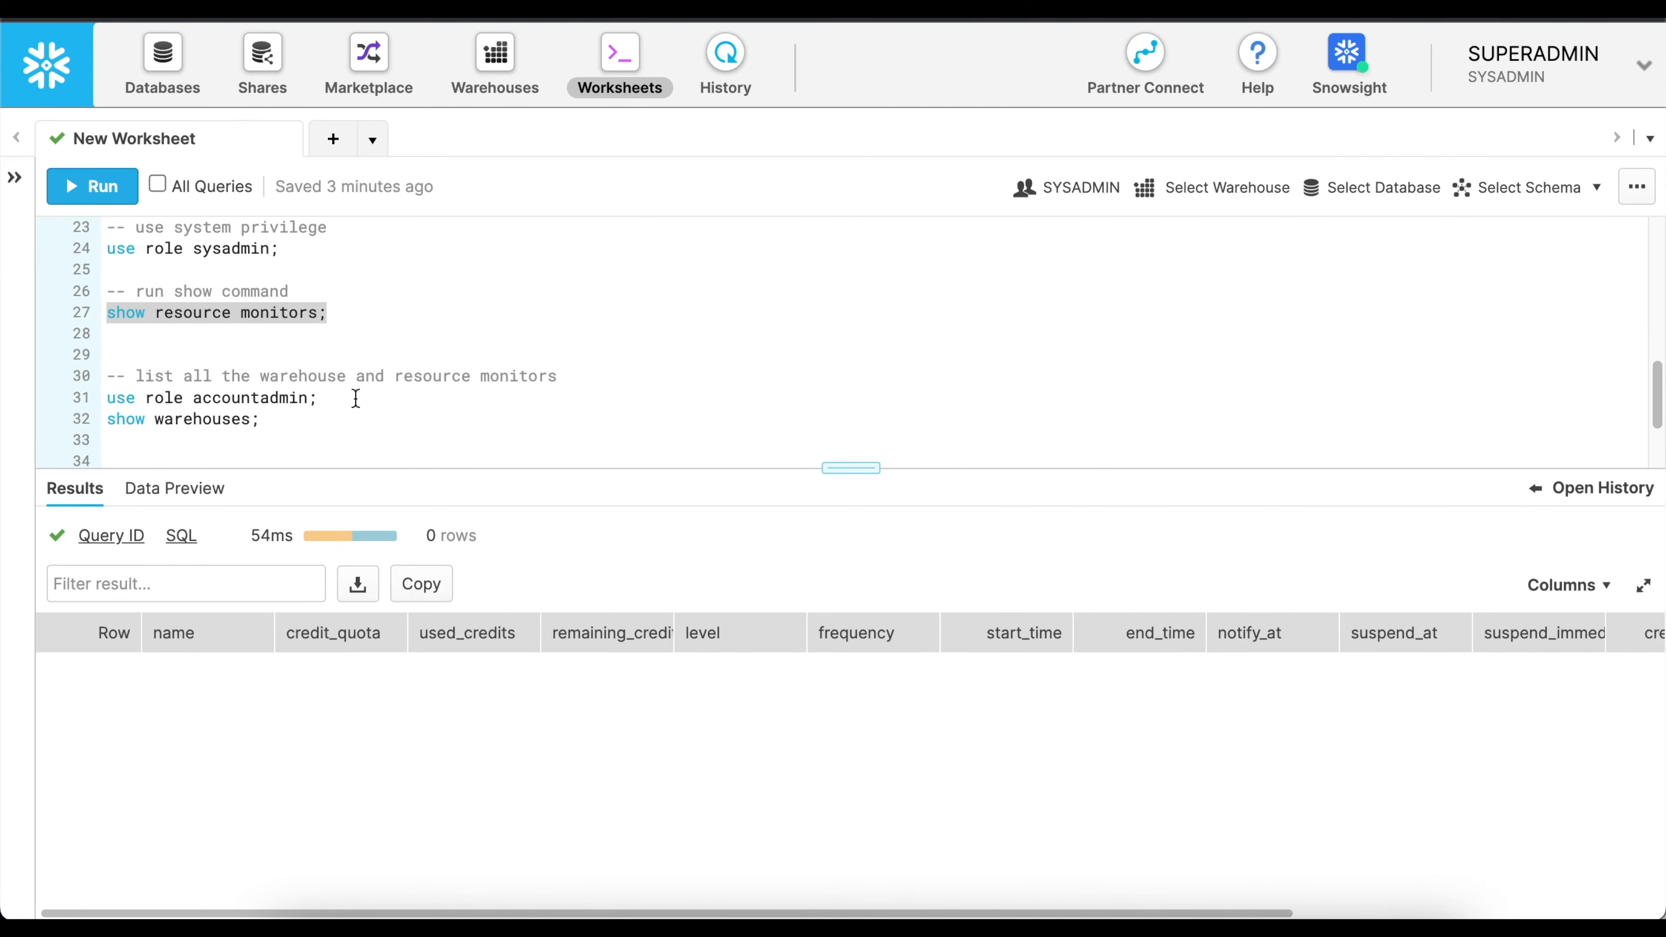
scroll(428, 361, "down", 3)
left_click_drag(307, 430, 103, 430)
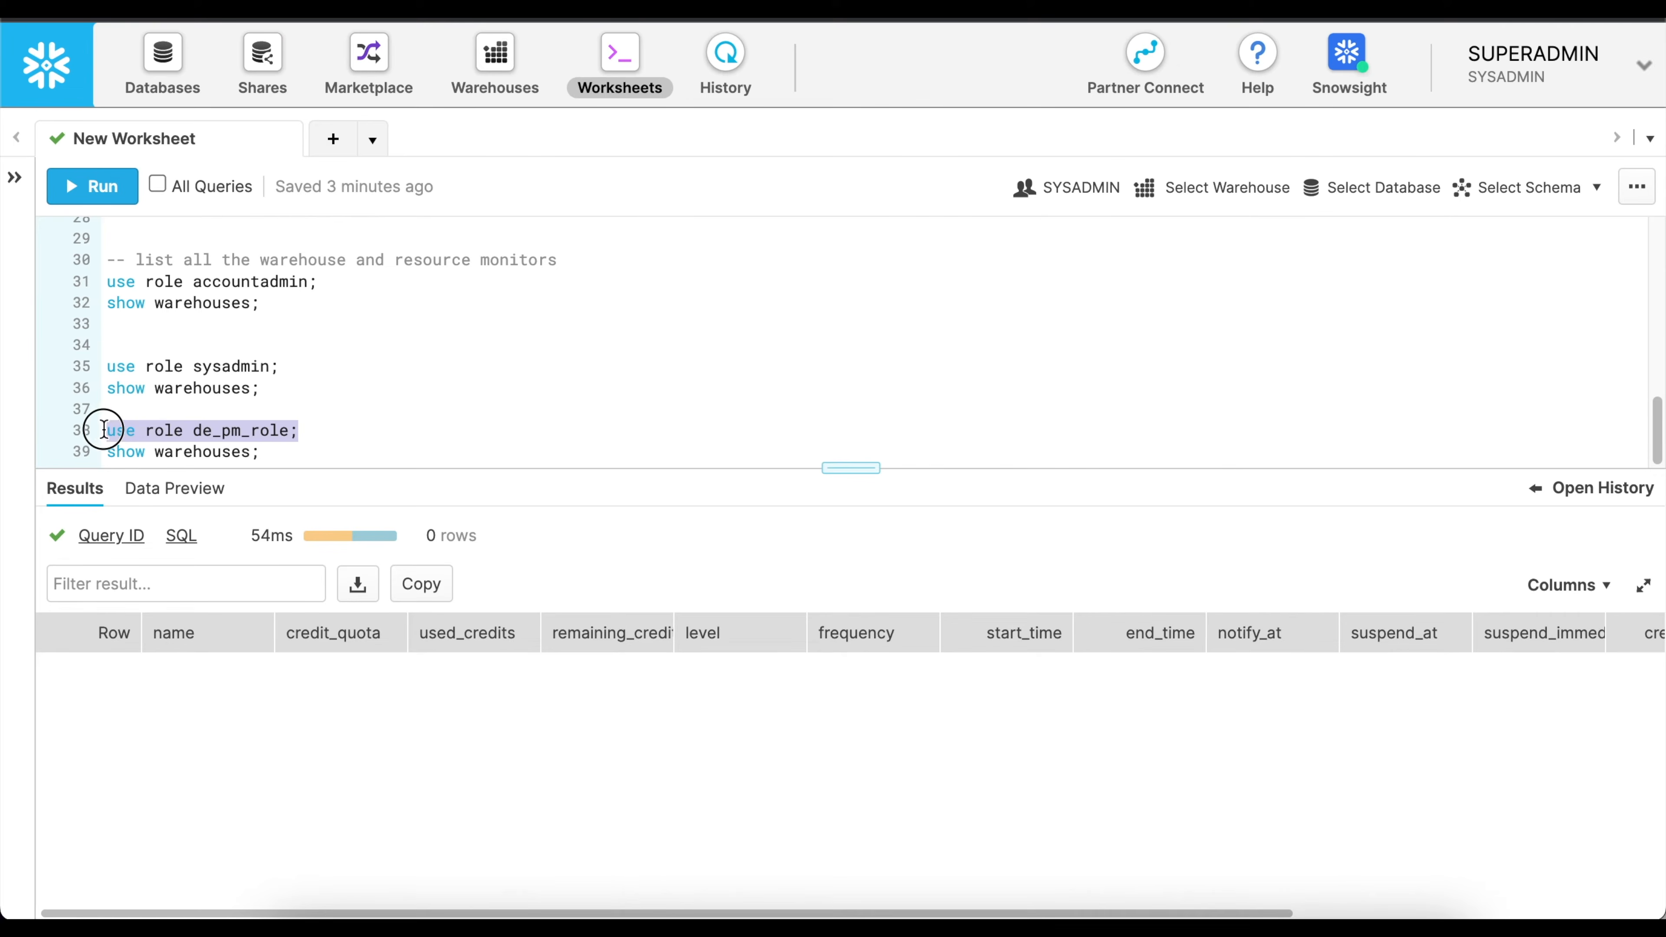
key("ctrl+Return")
scroll(673, 342, "up", 4)
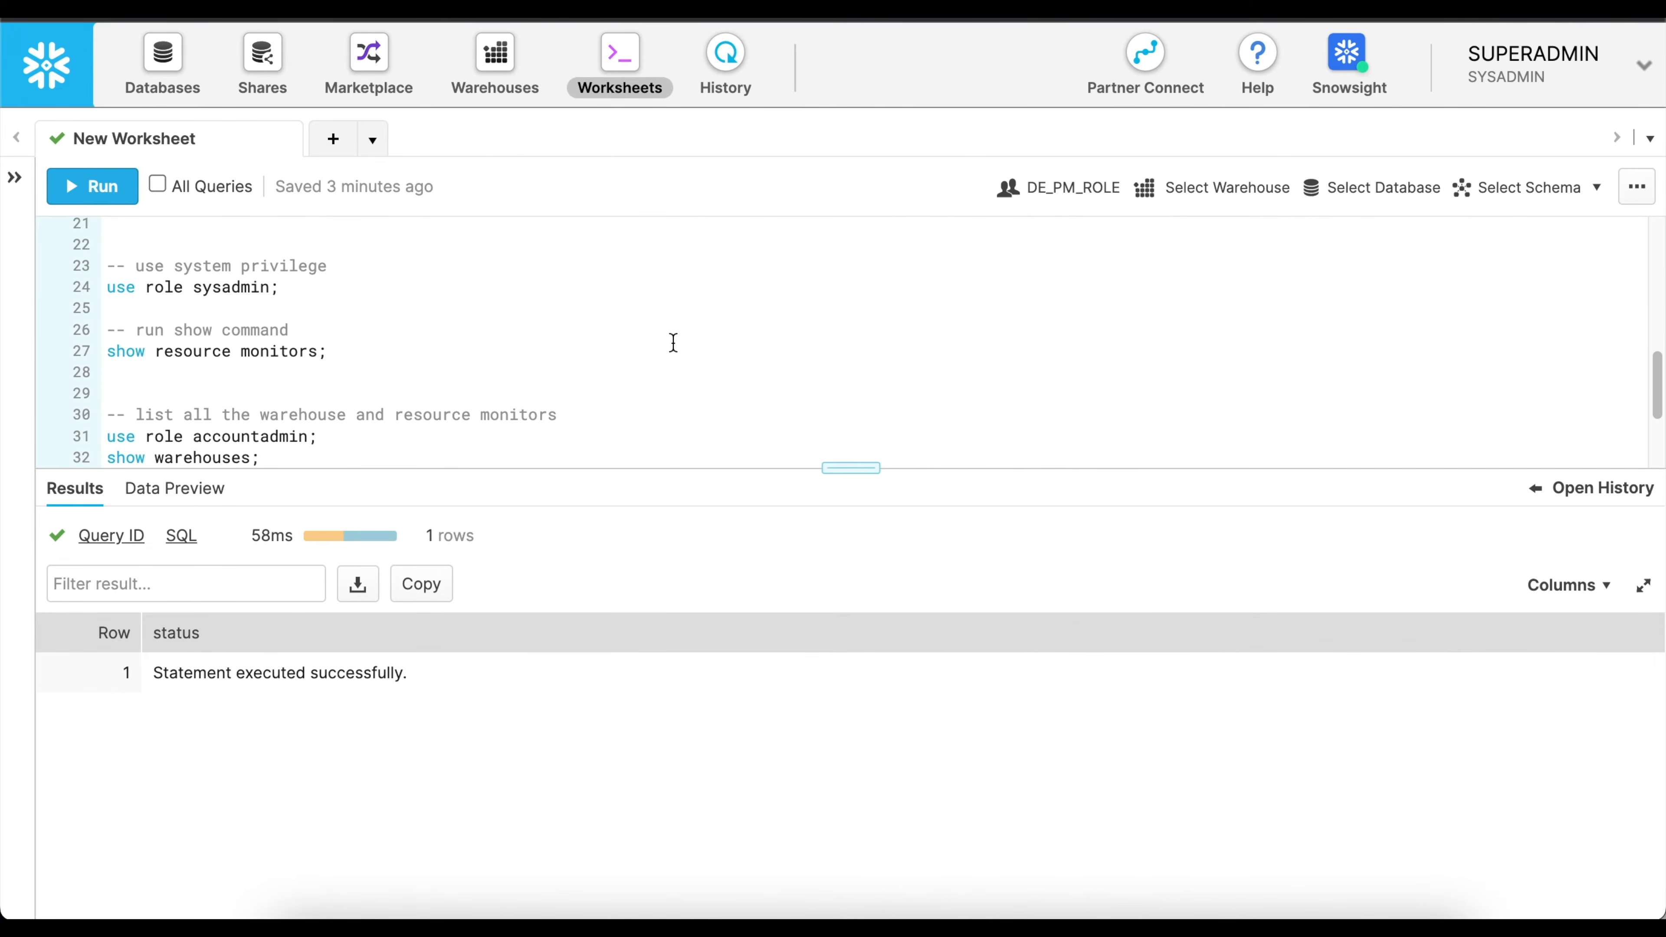
left_click_drag(346, 351, 87, 354)
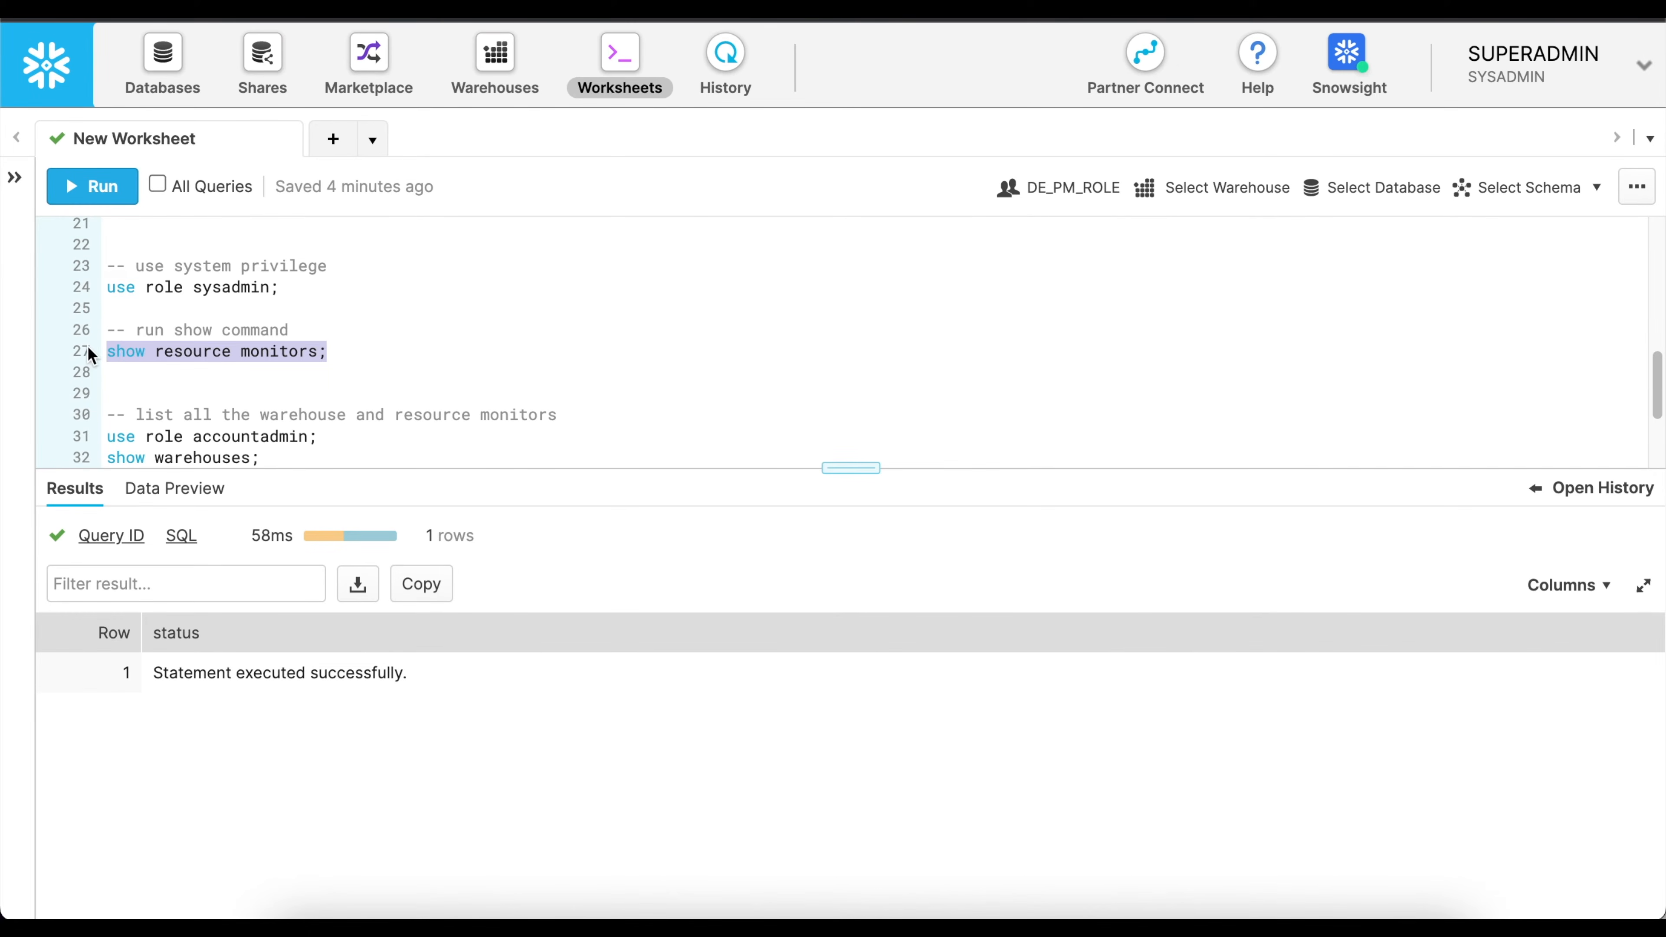
left_click(100, 195)
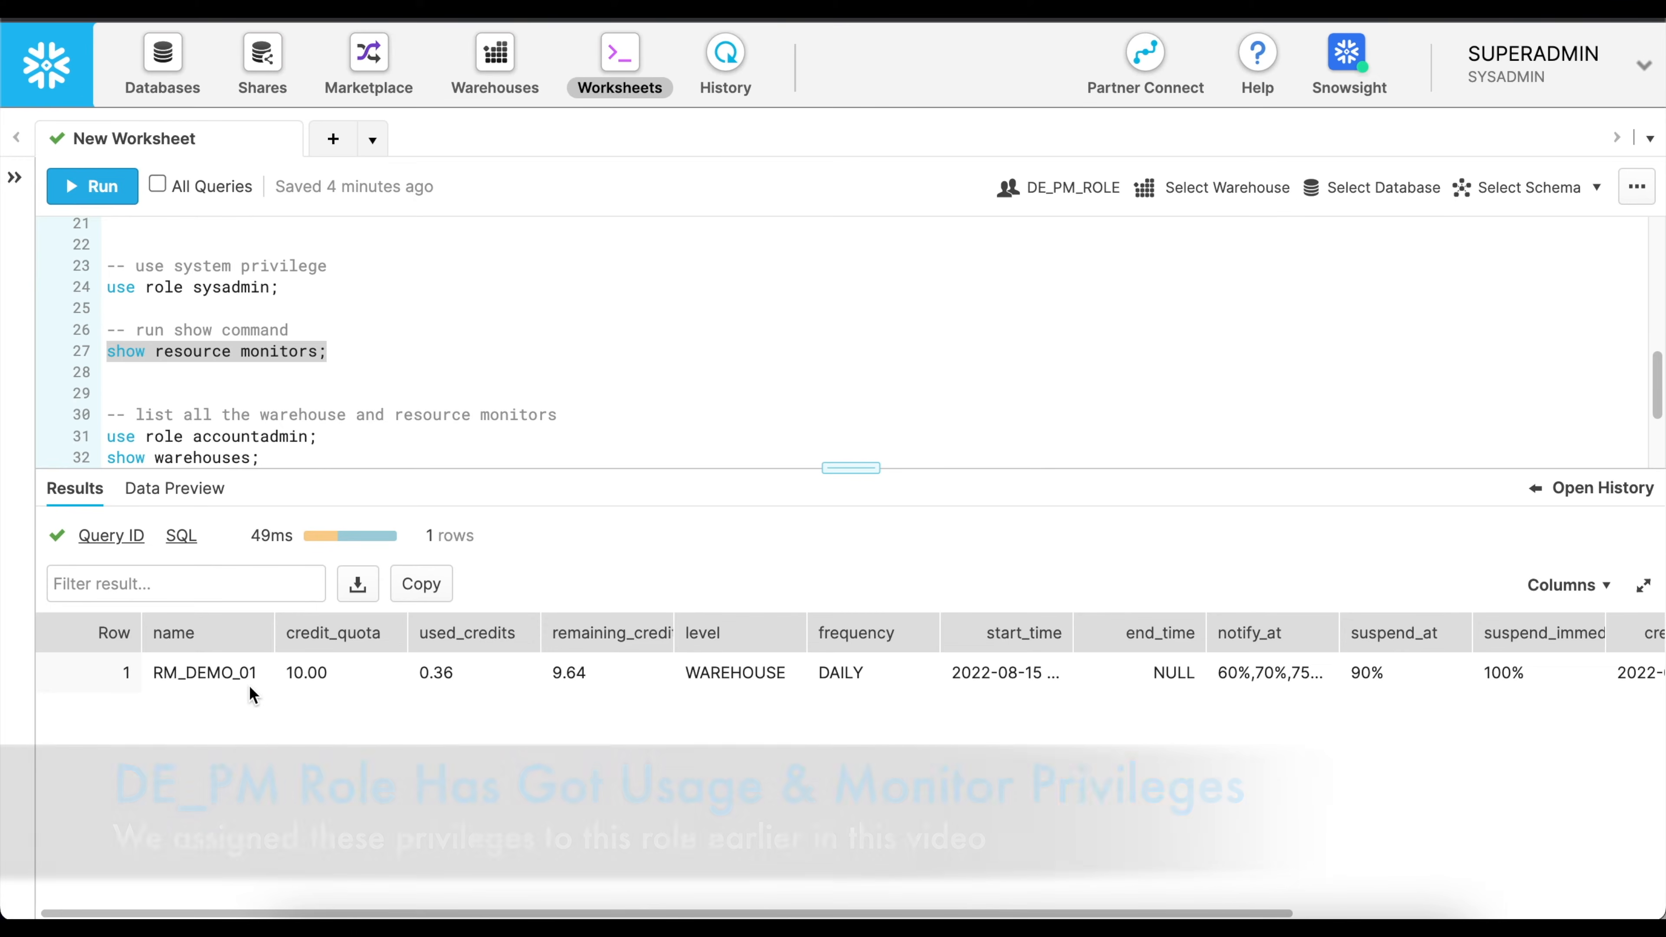
Run "use role accountadmin;" and list all warehouses with "show warehouses;".
scroll(545, 319, "down", 2)
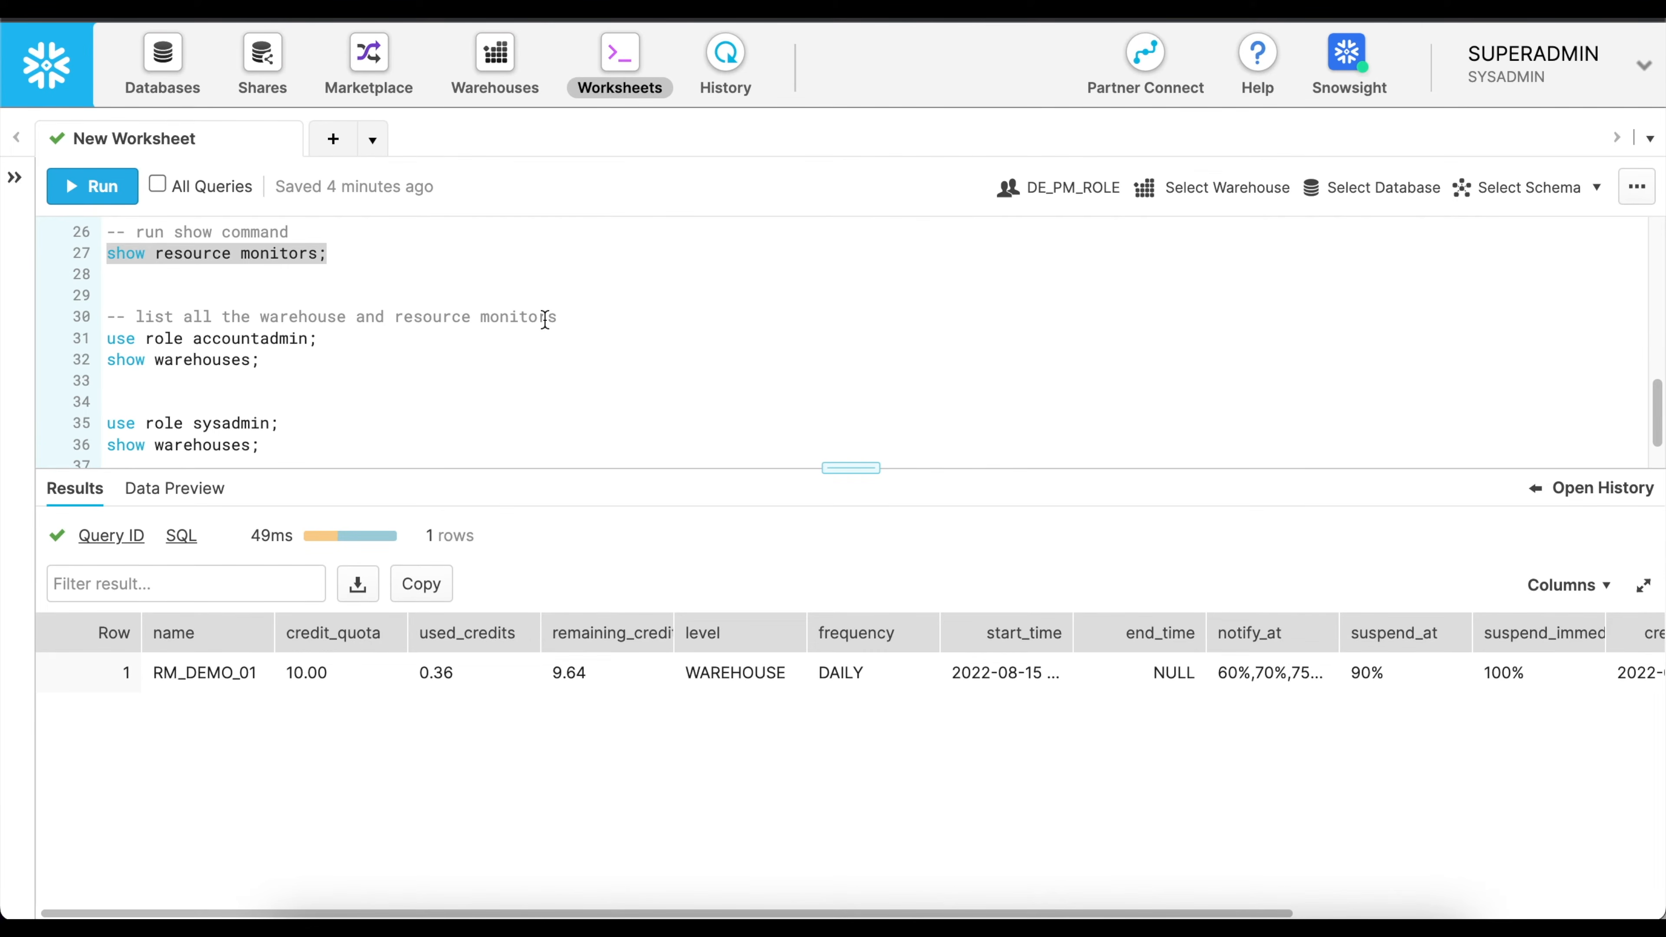
left_click_drag(318, 339, 108, 340)
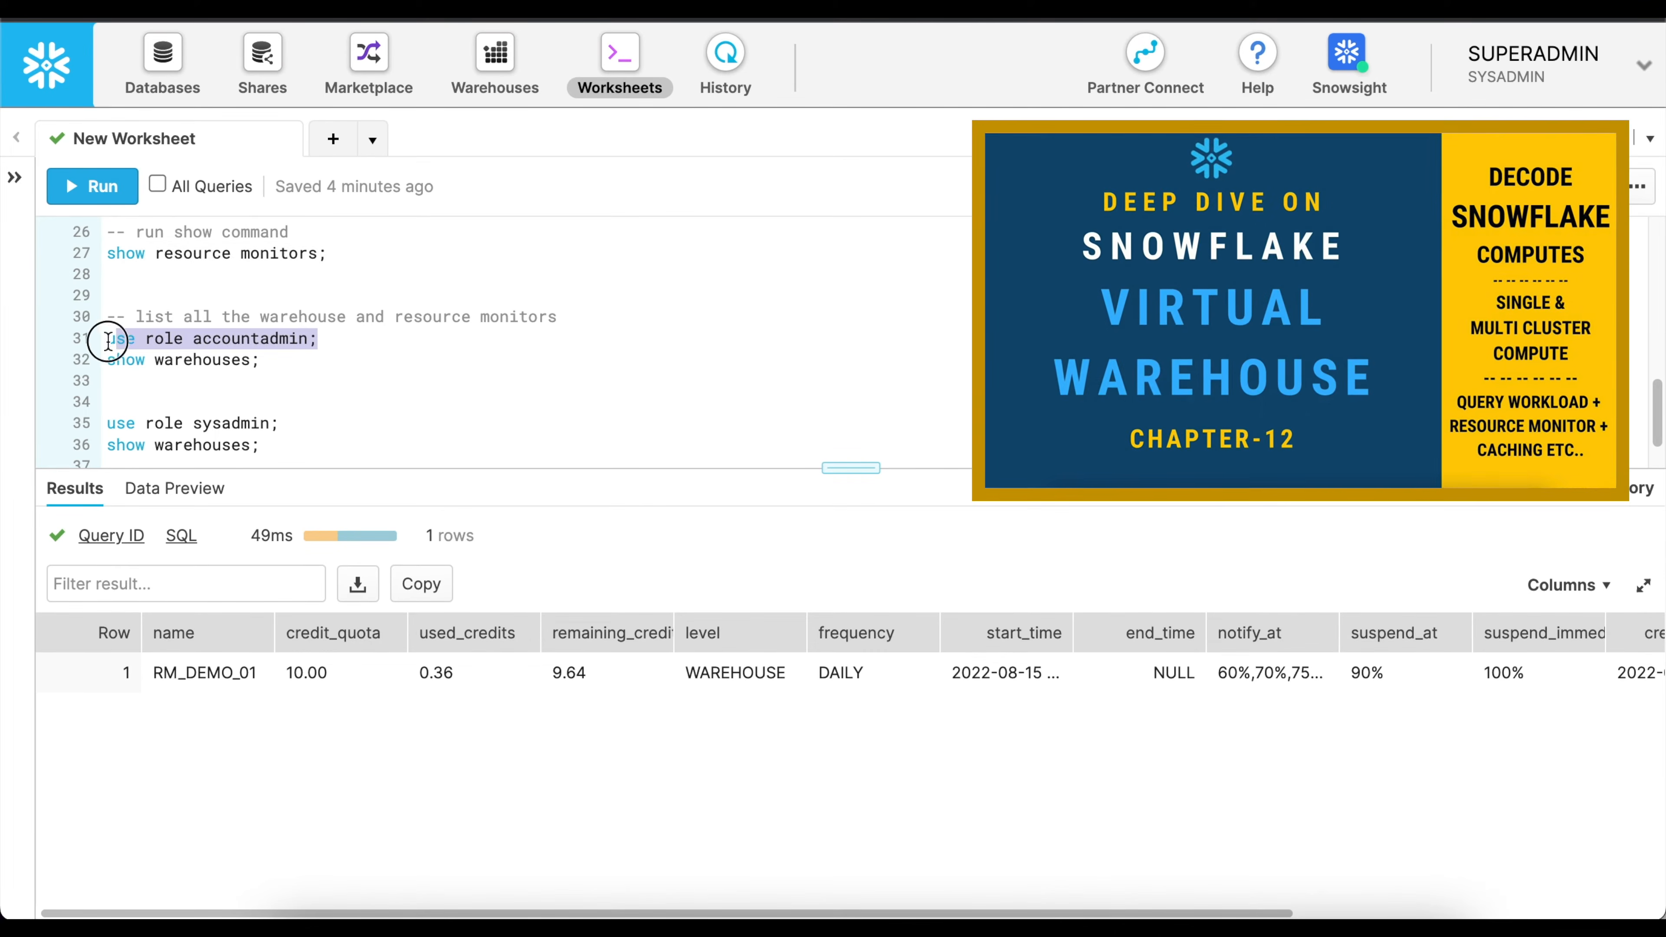
key("ctrl+Return")
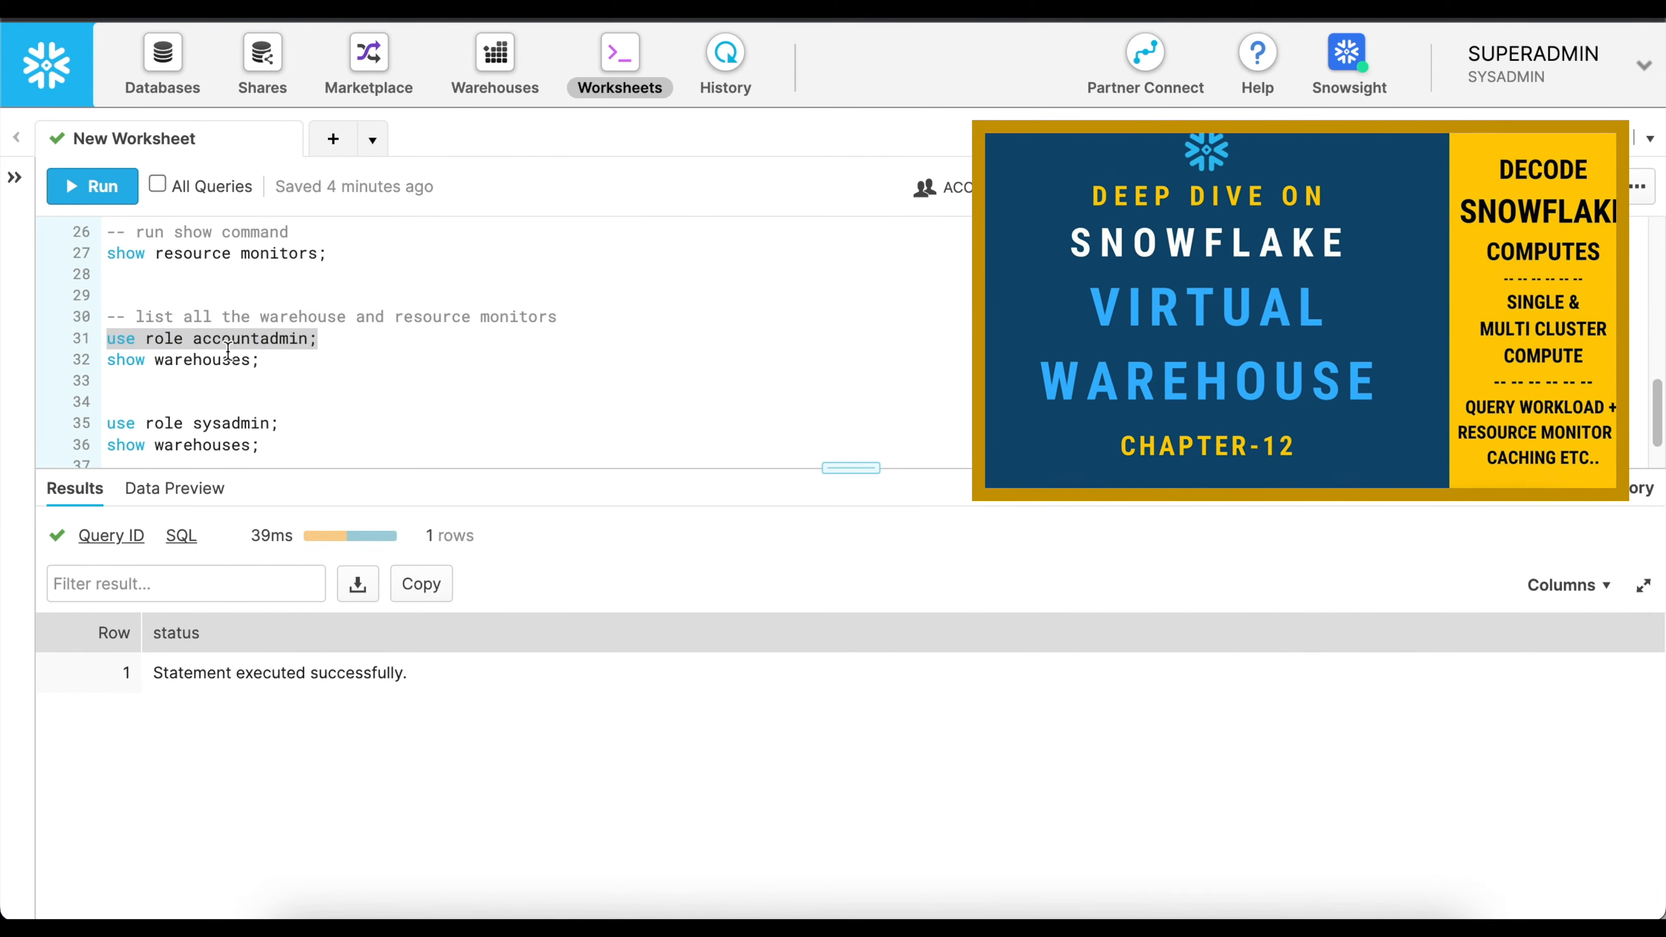
left_click_drag(260, 360, 94, 365)
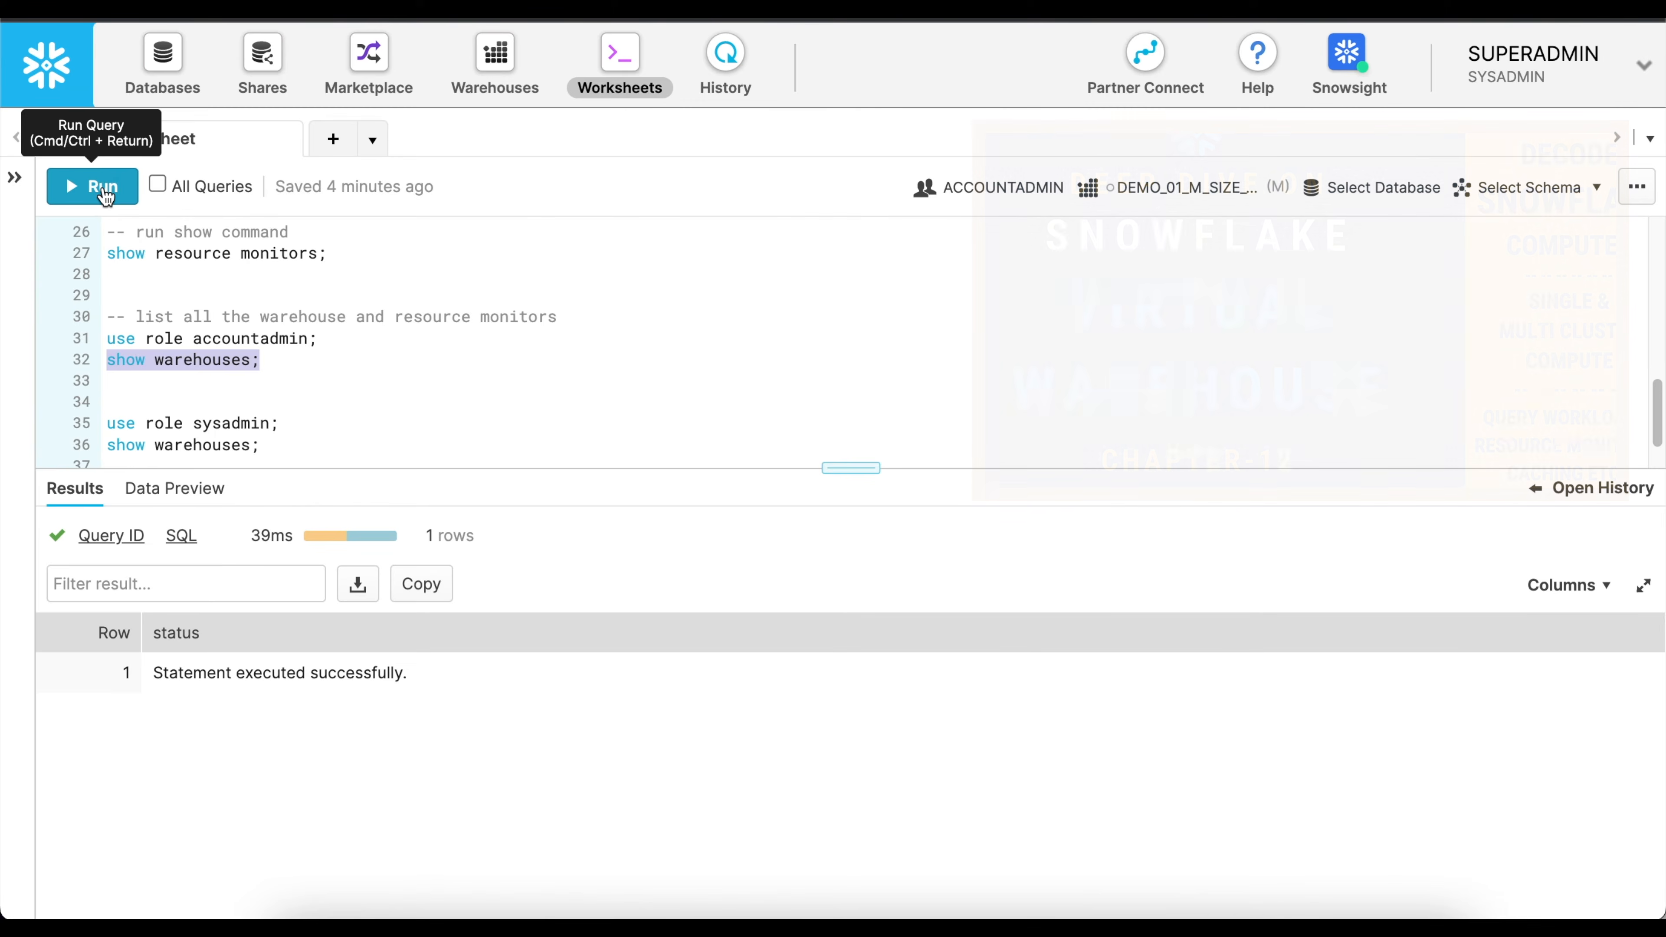
left_click(105, 196)
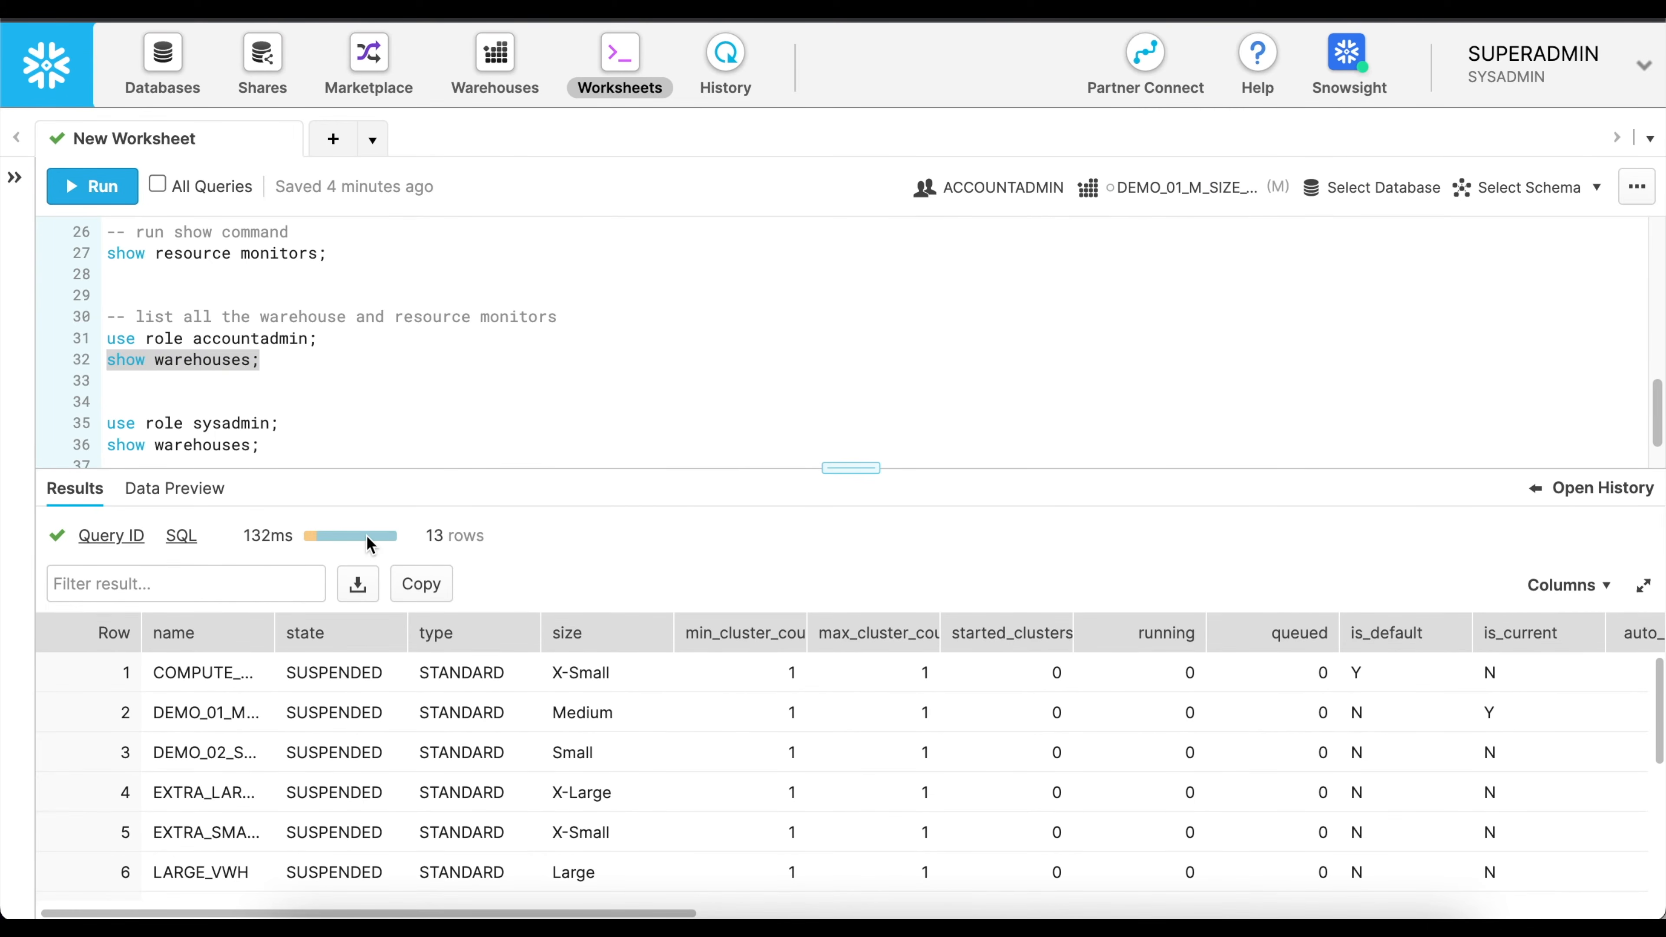
Widen the resource_monitor column in the warehouse results and examine which monitor is assigned to each warehouse.
left_click_drag(426, 536, 511, 544)
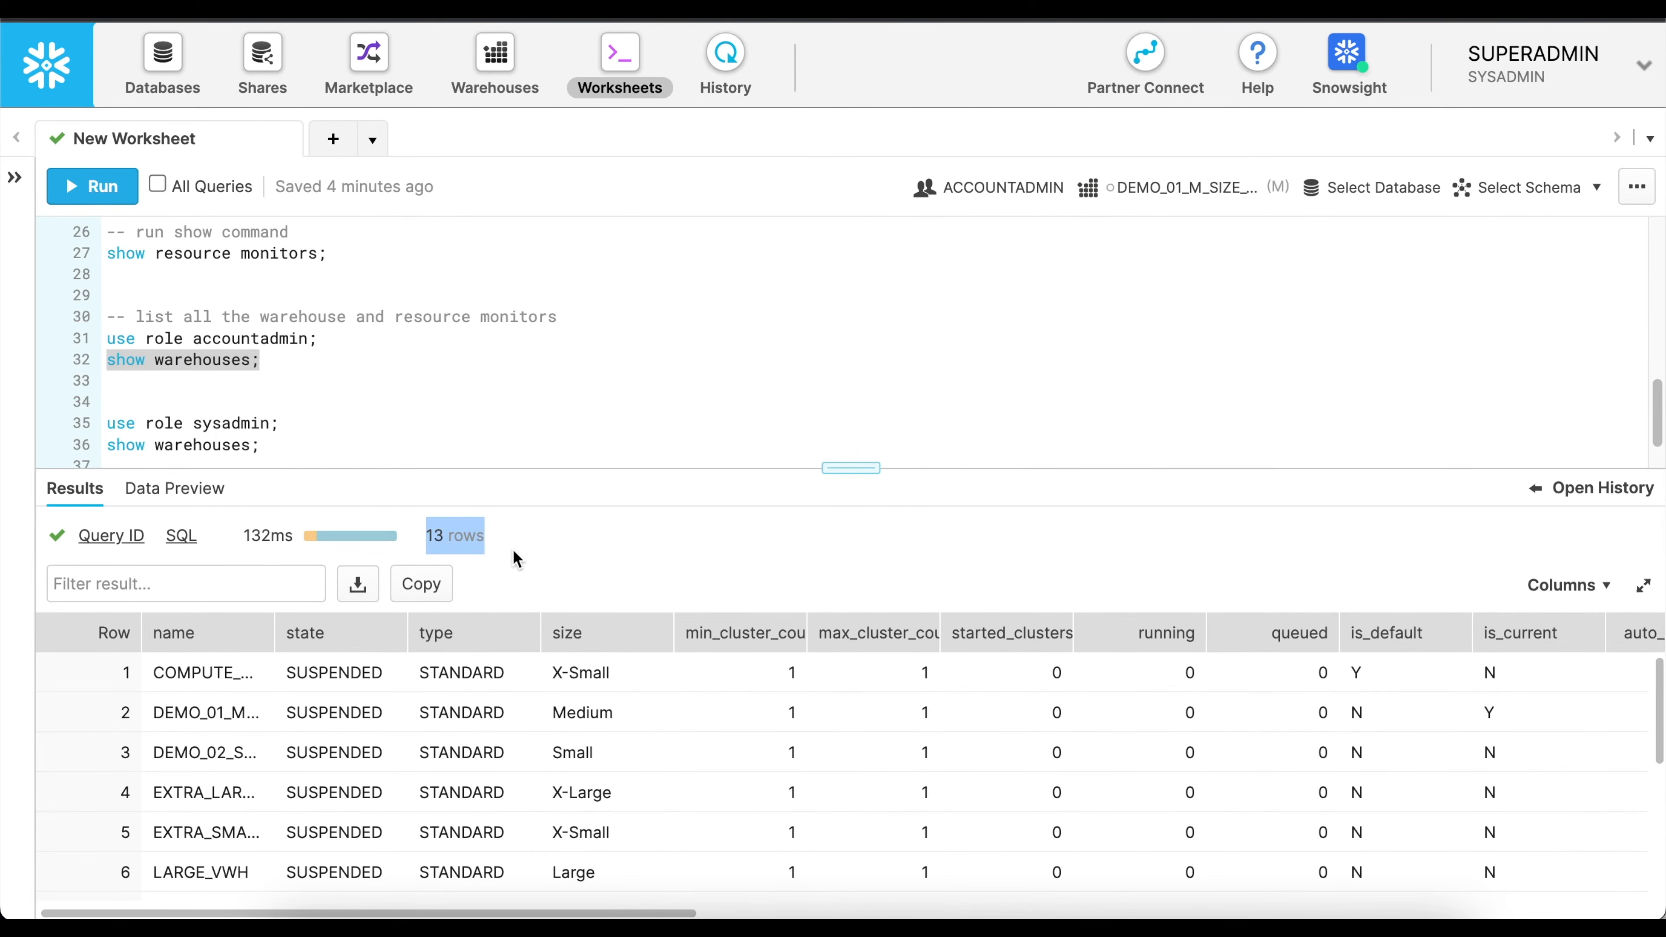
scroll(553, 773, "right", 20)
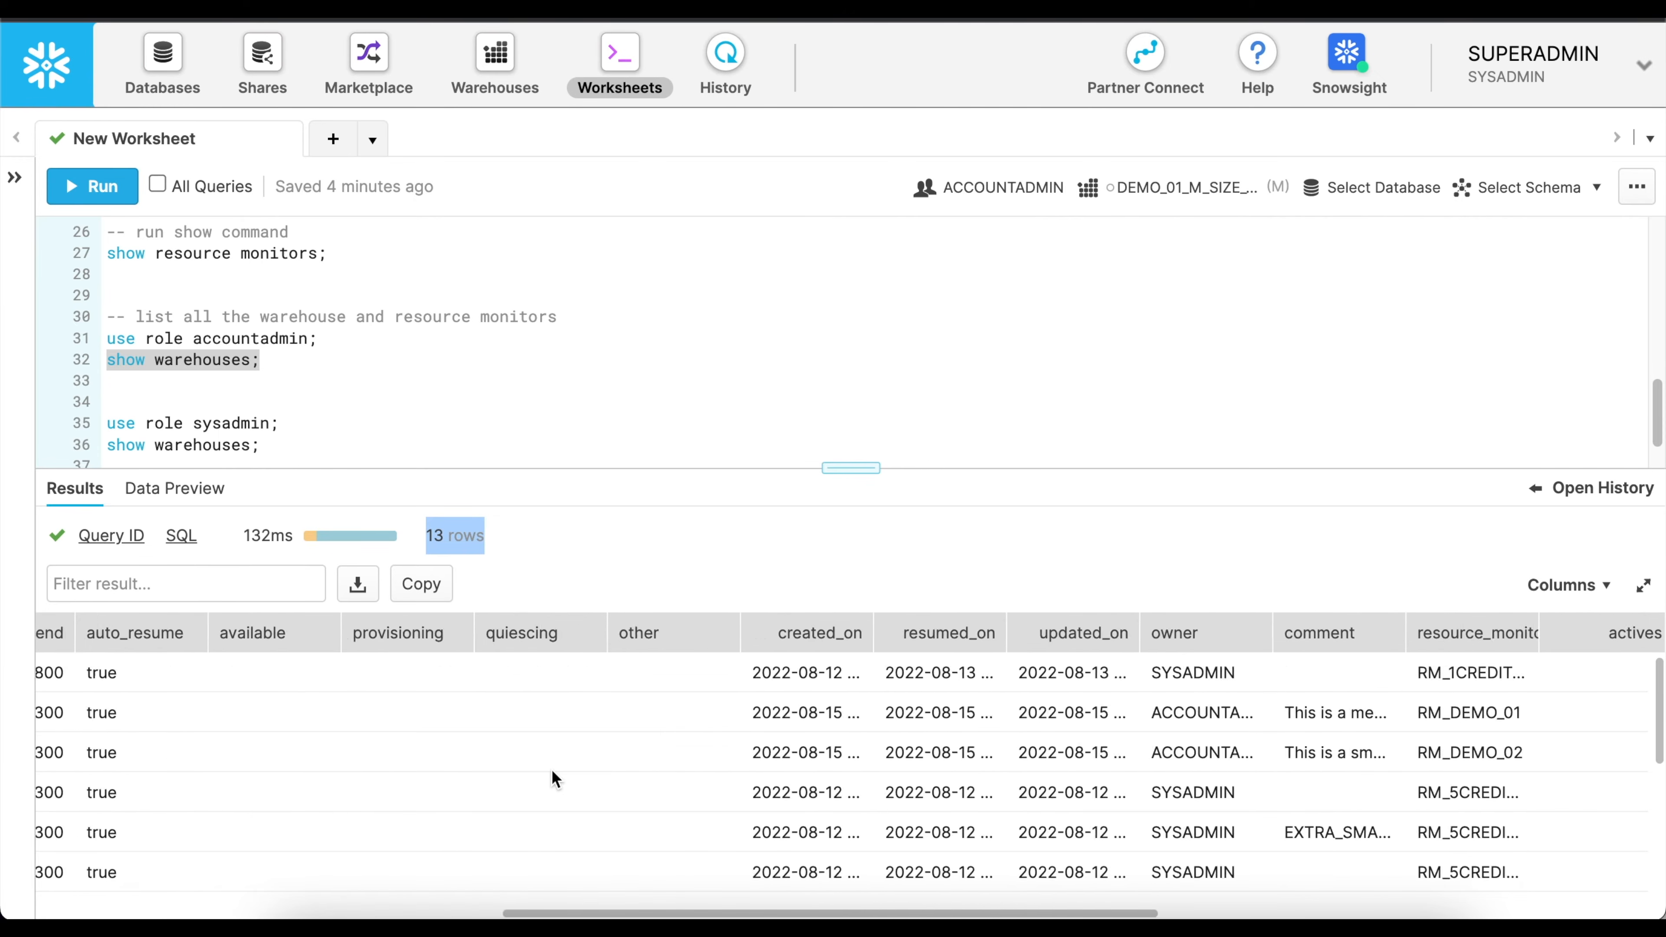
left_click_drag(845, 633, 979, 632)
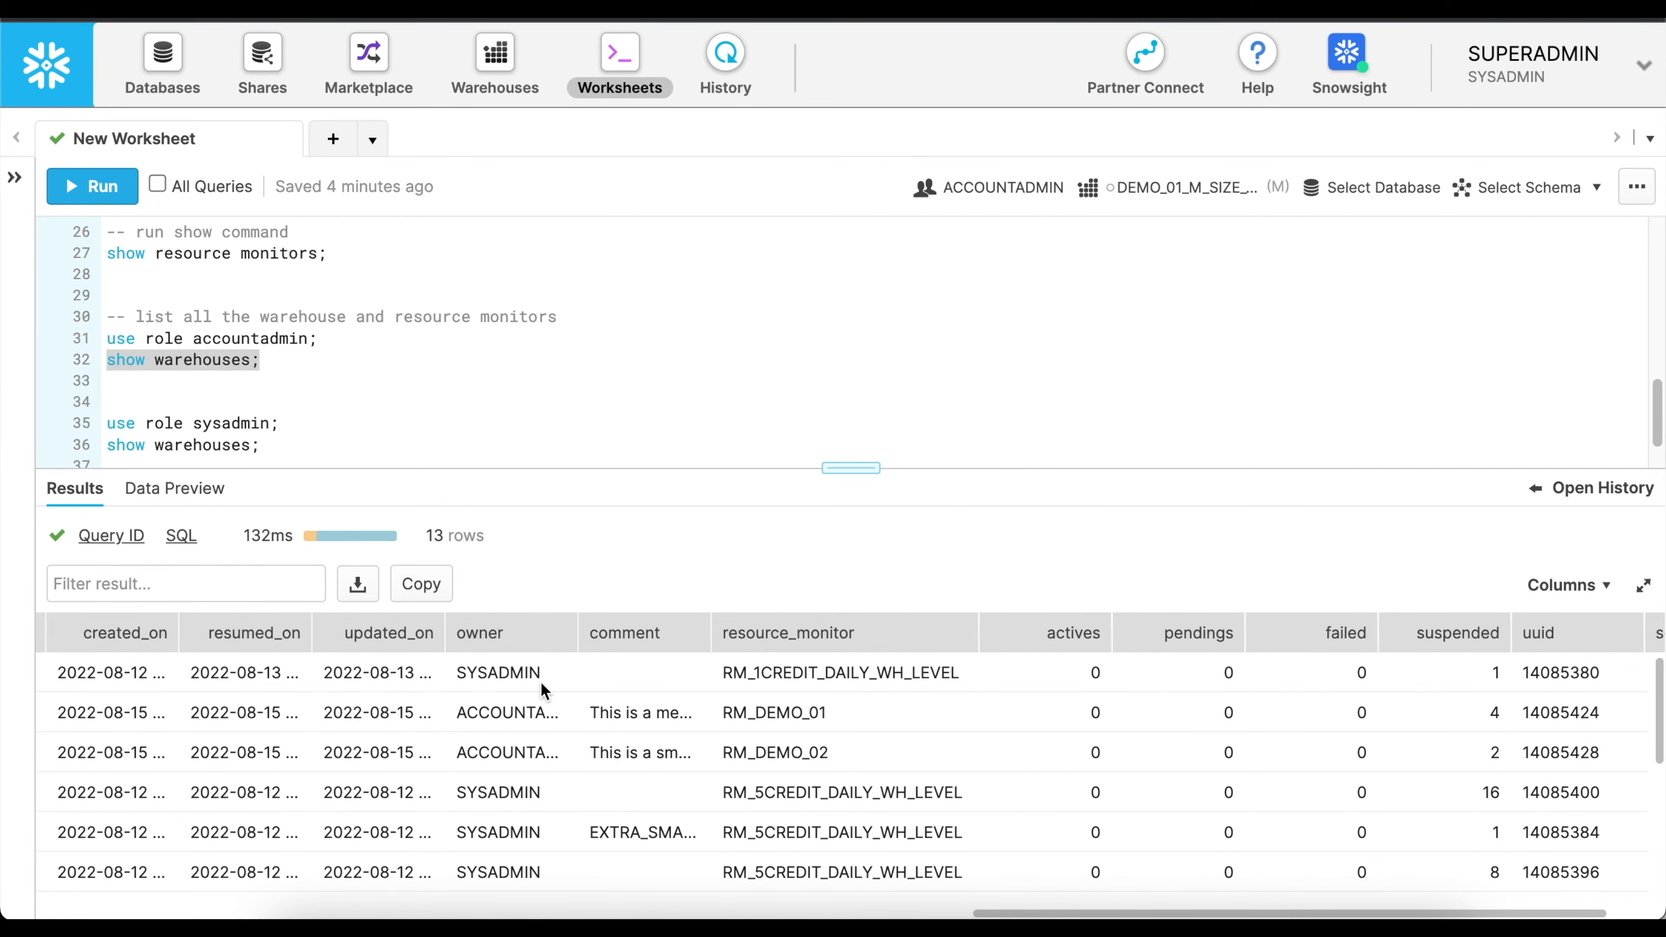
left_click(507, 681)
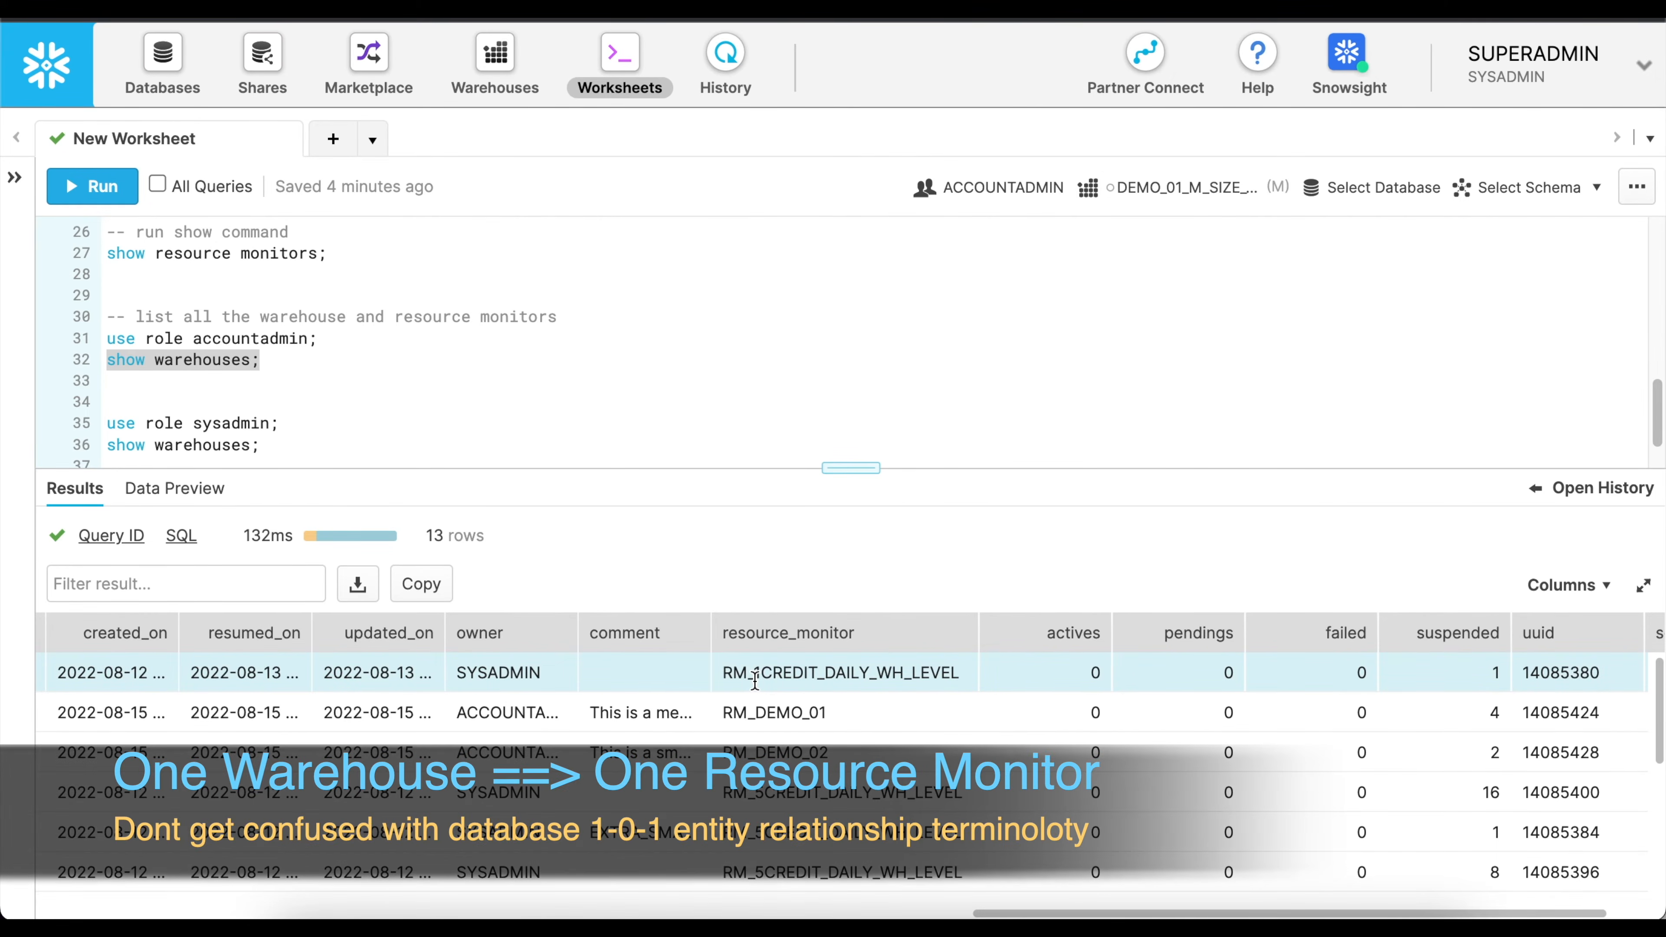
scroll(817, 695, "down", 3)
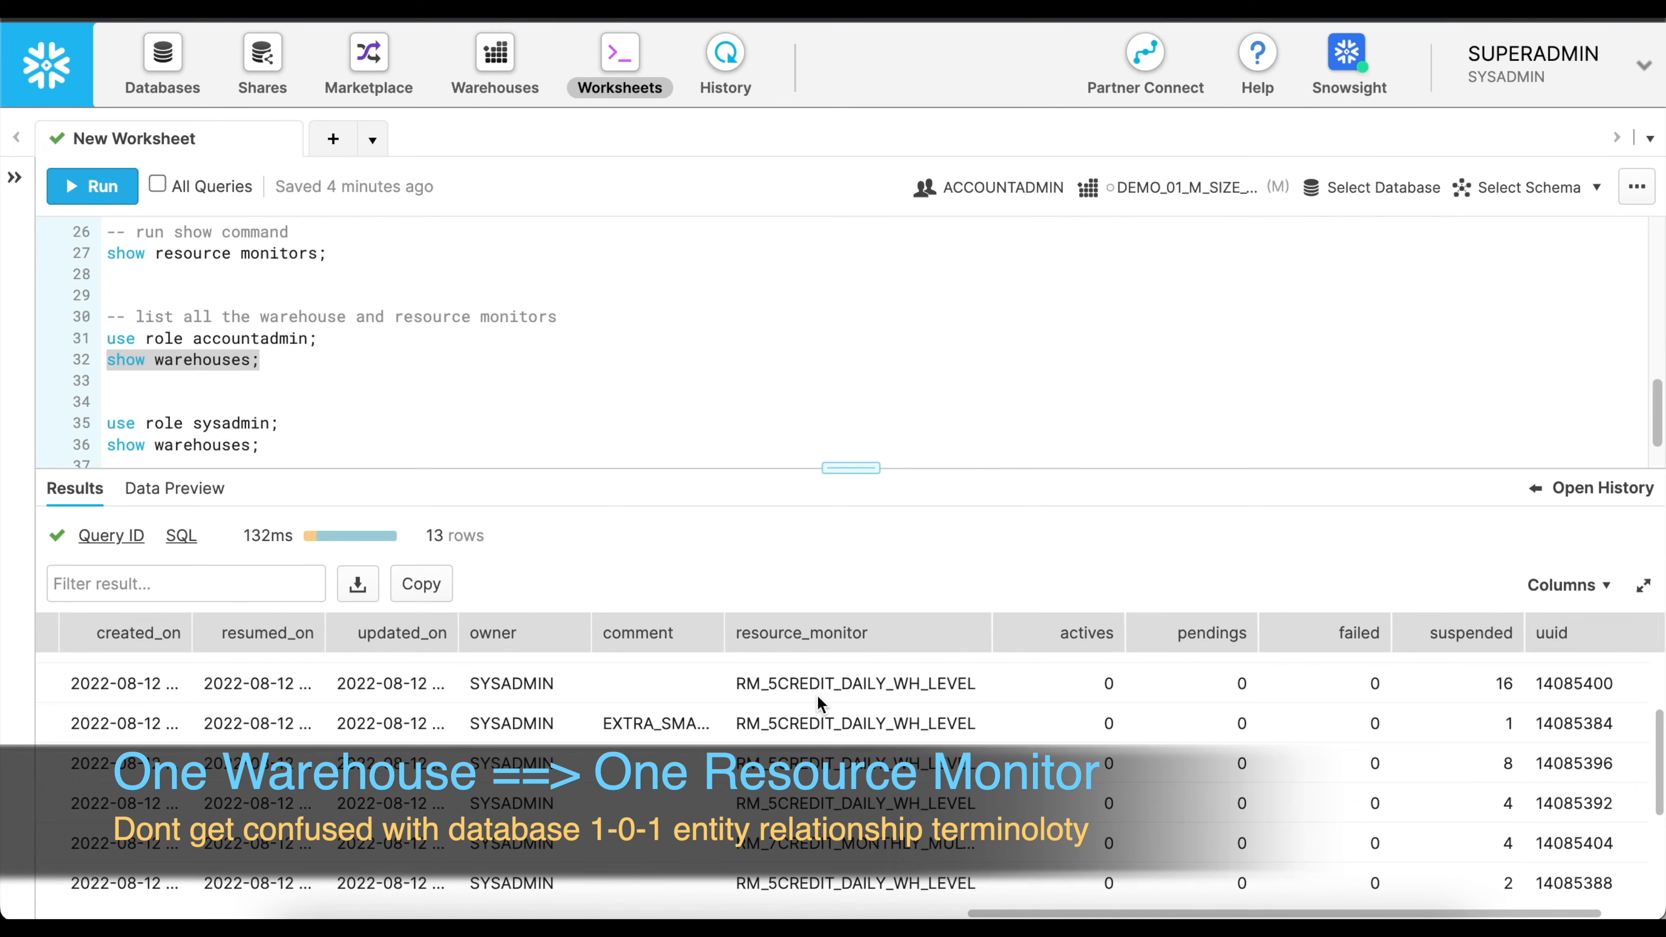
scroll(818, 695, "down", 4)
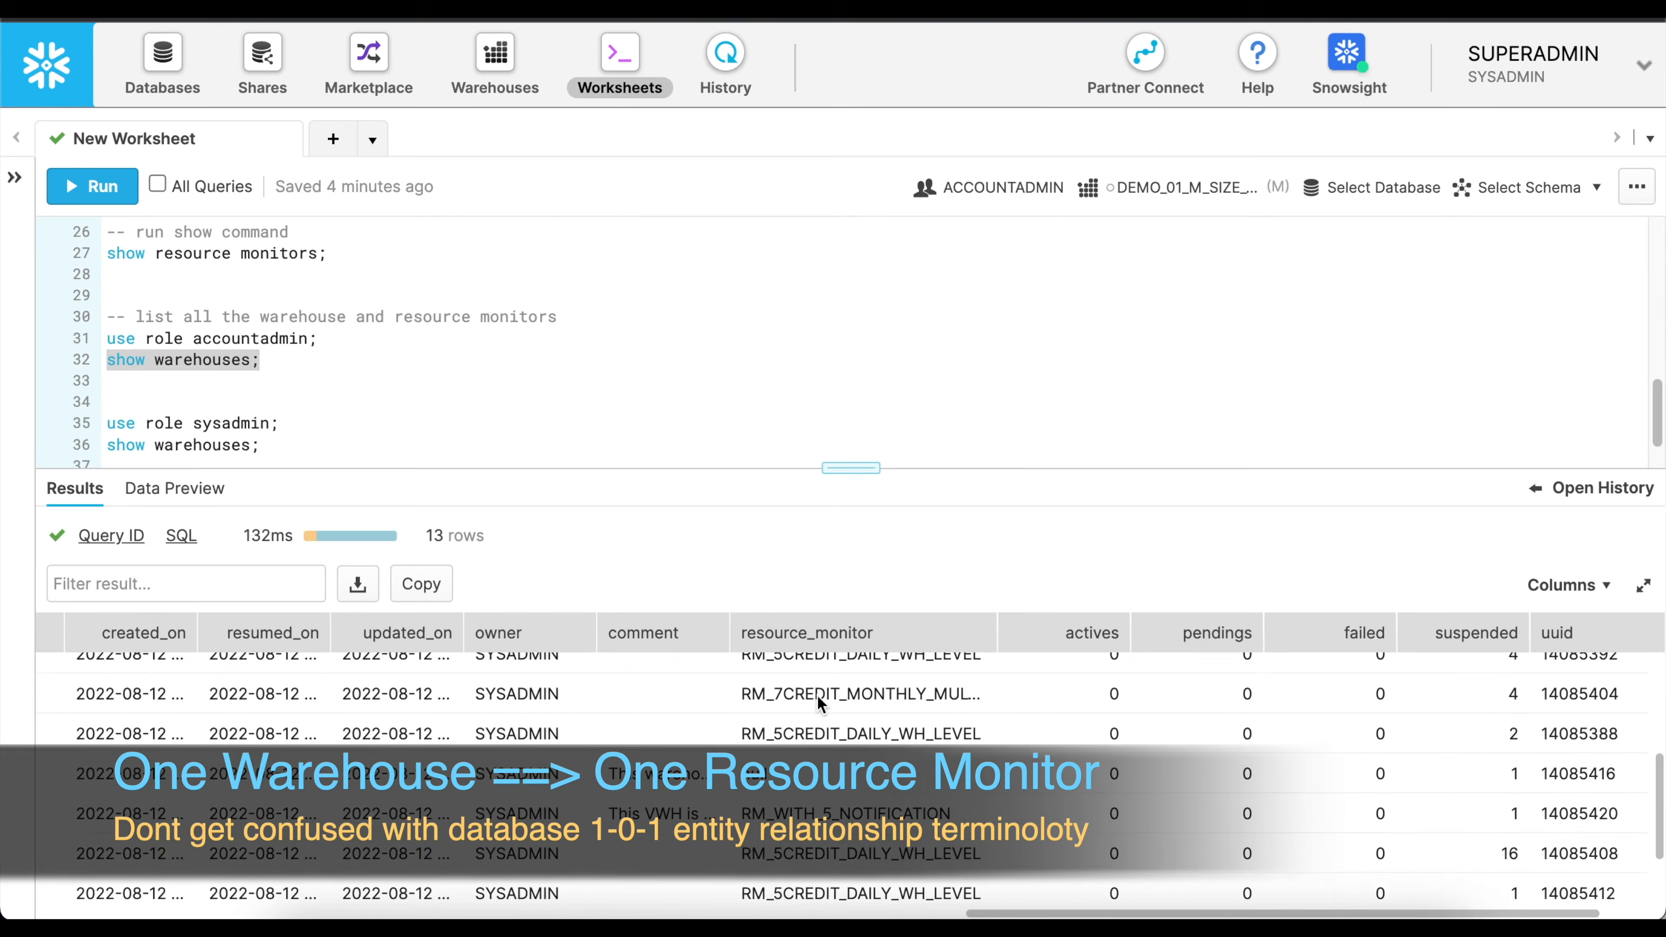
left_click(763, 762)
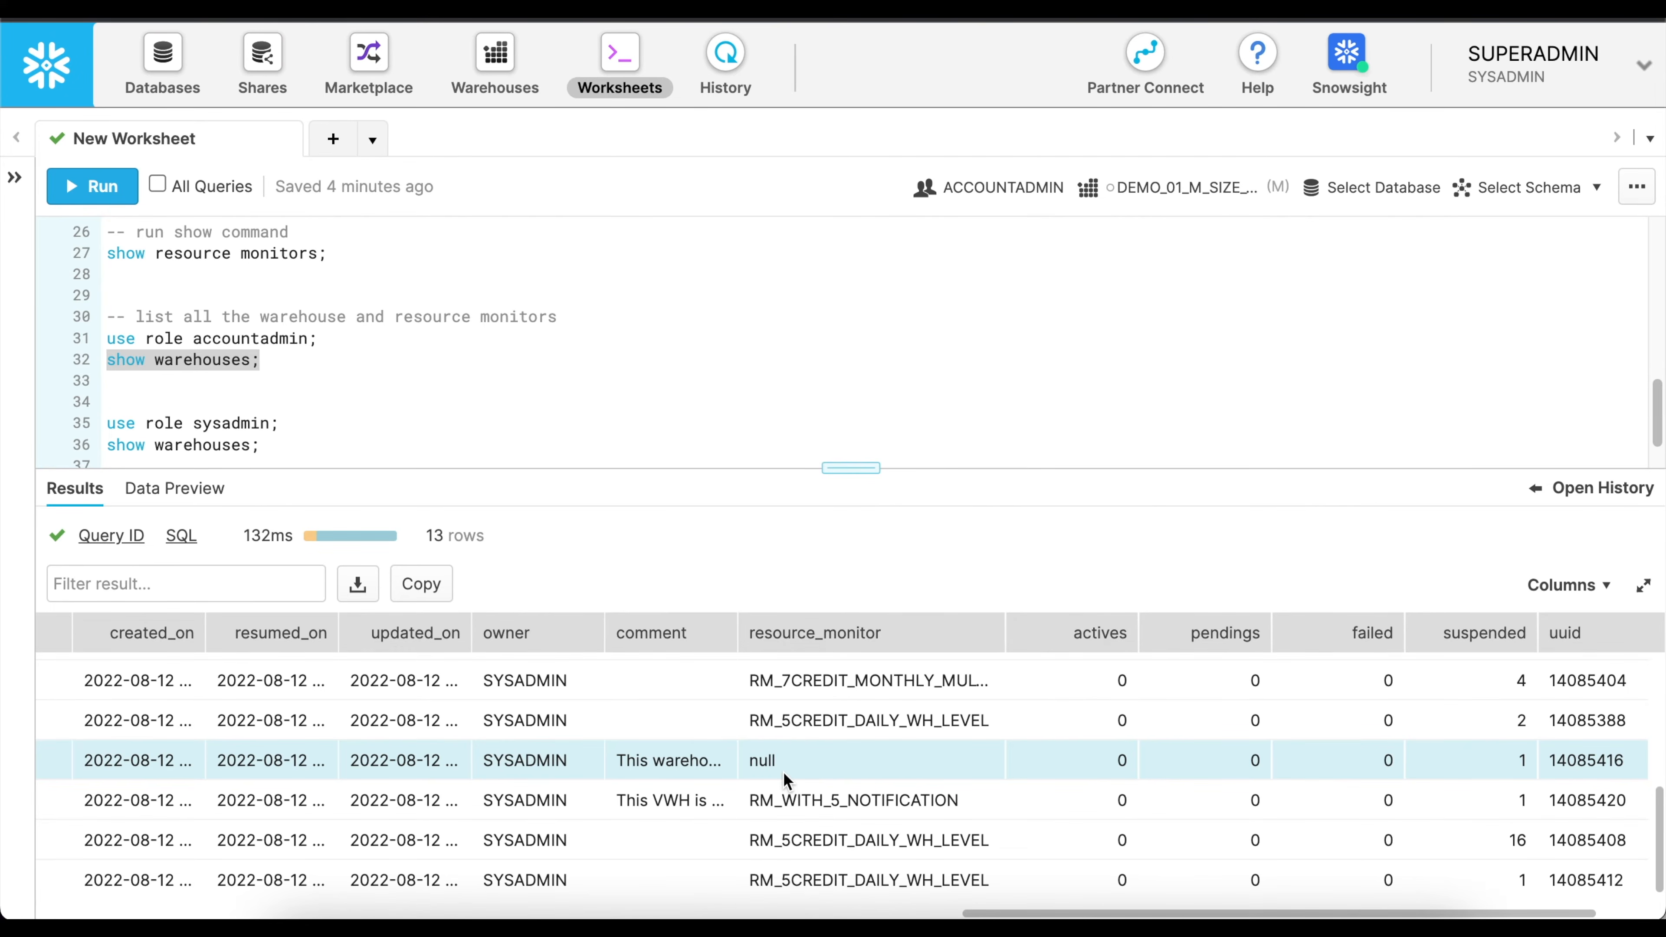
Run the "use role sysadmin;" and "show warehouses;" statements on lines 35 and 36.
left_click(225, 425)
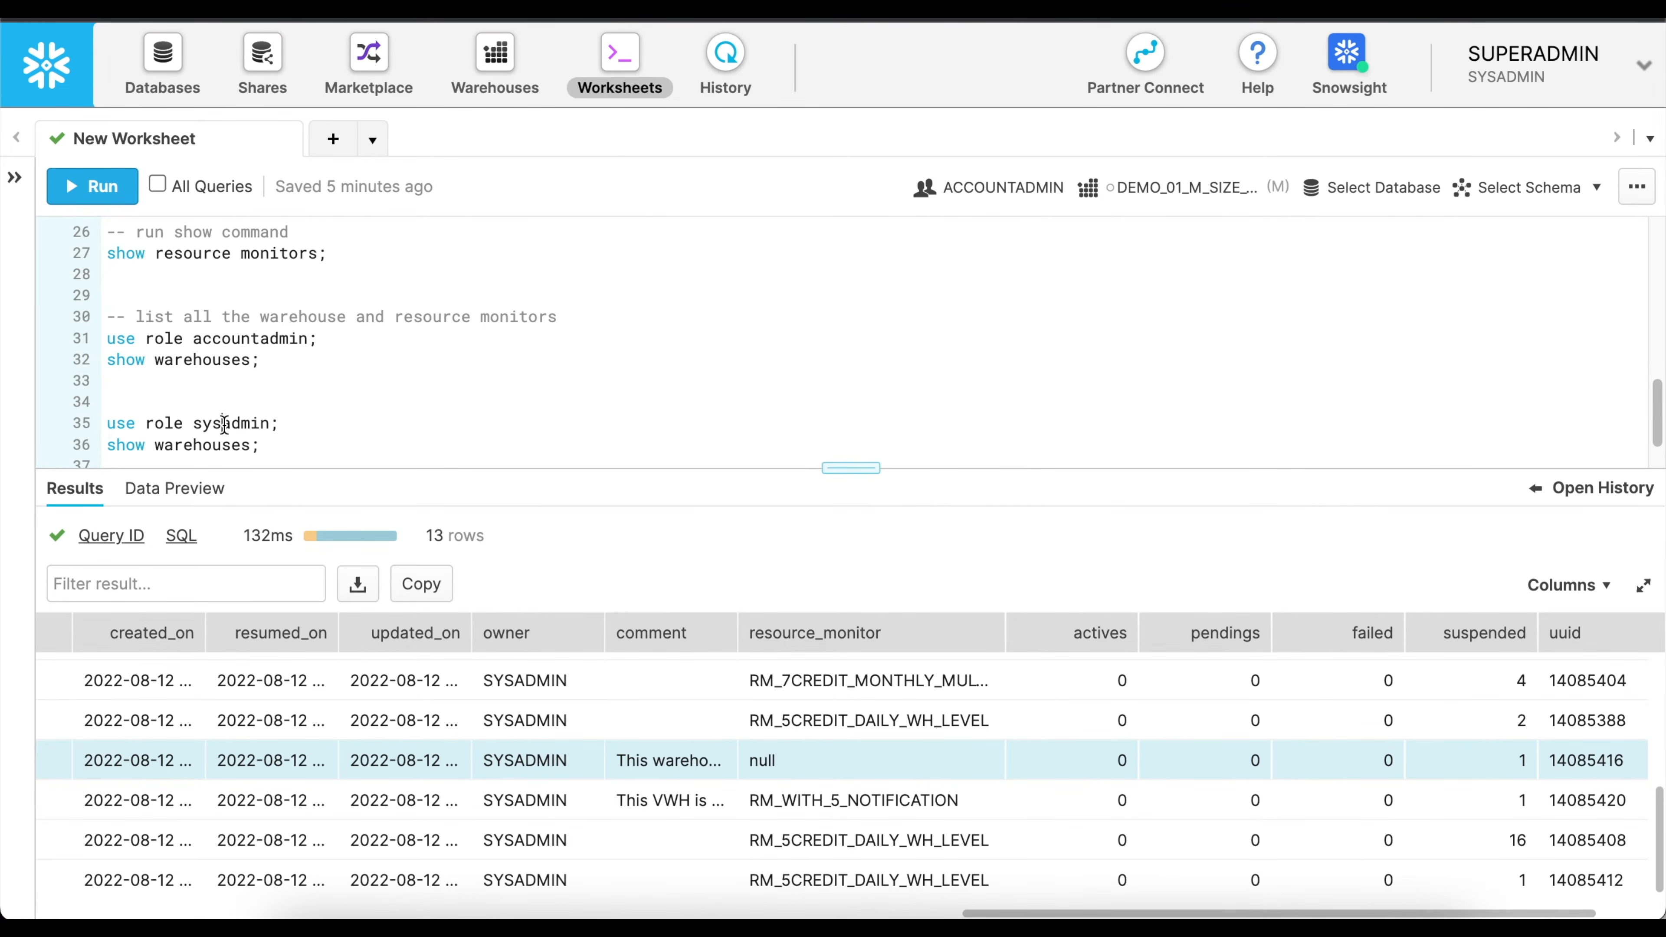
left_click(107, 197)
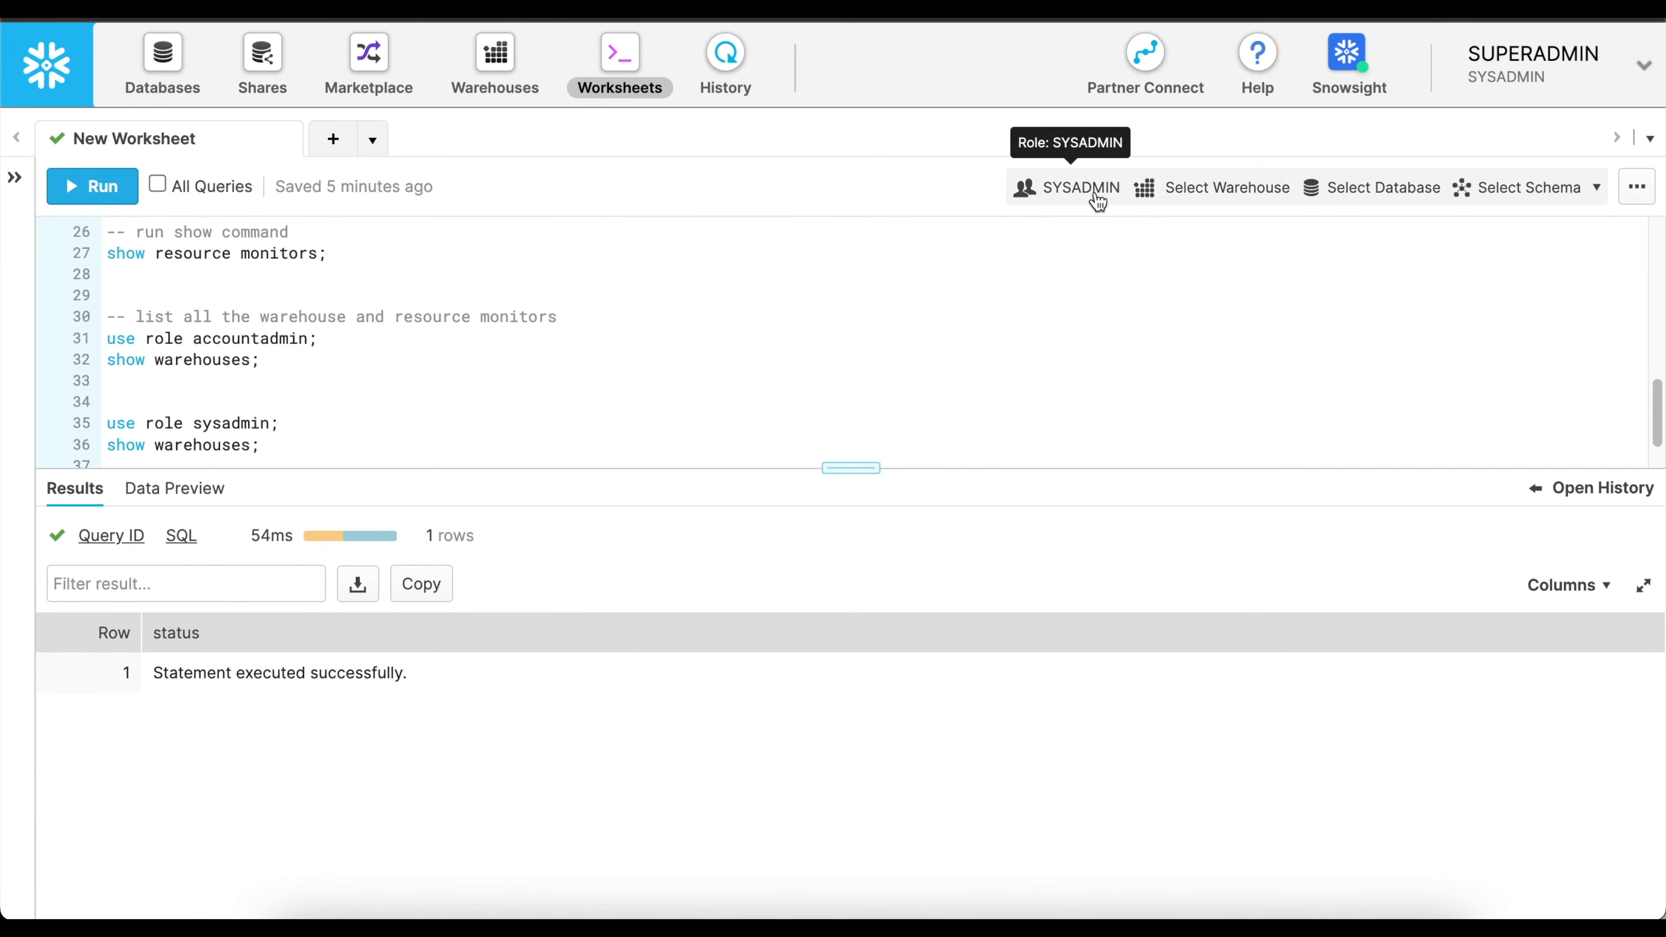
left_click(203, 445)
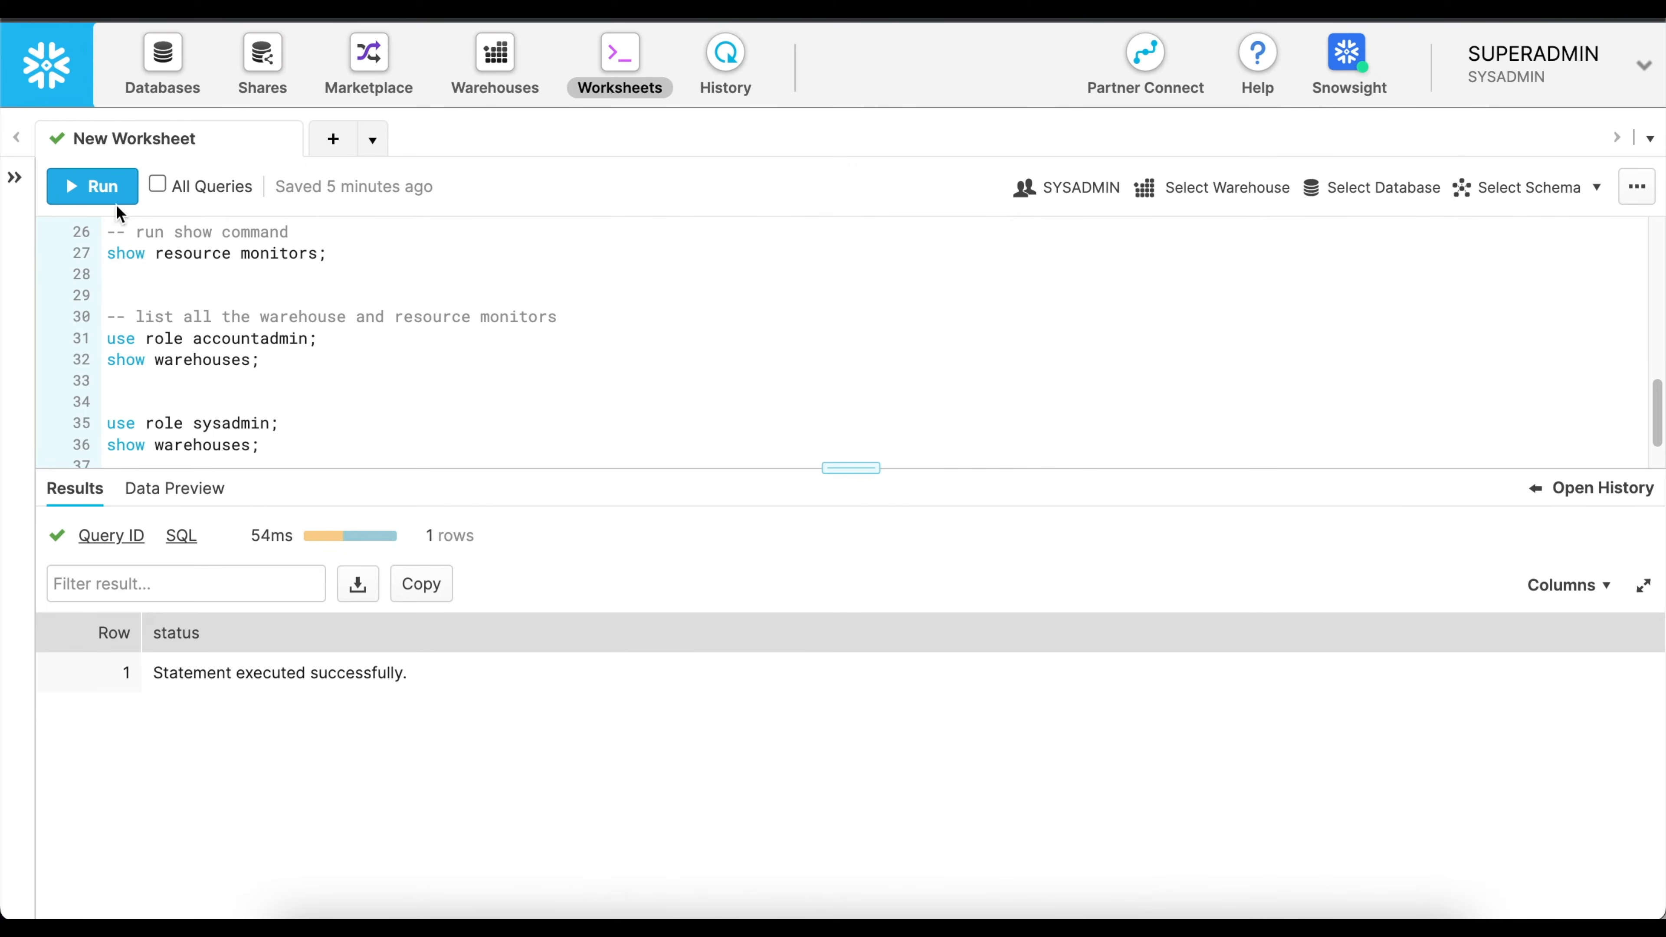
left_click(107, 186)
Widen the resource_monitor column in the sysadmin warehouse results and examine its values for all the warehouses.
scroll(863, 785, "right", 2)
scroll(863, 785, "right", 10)
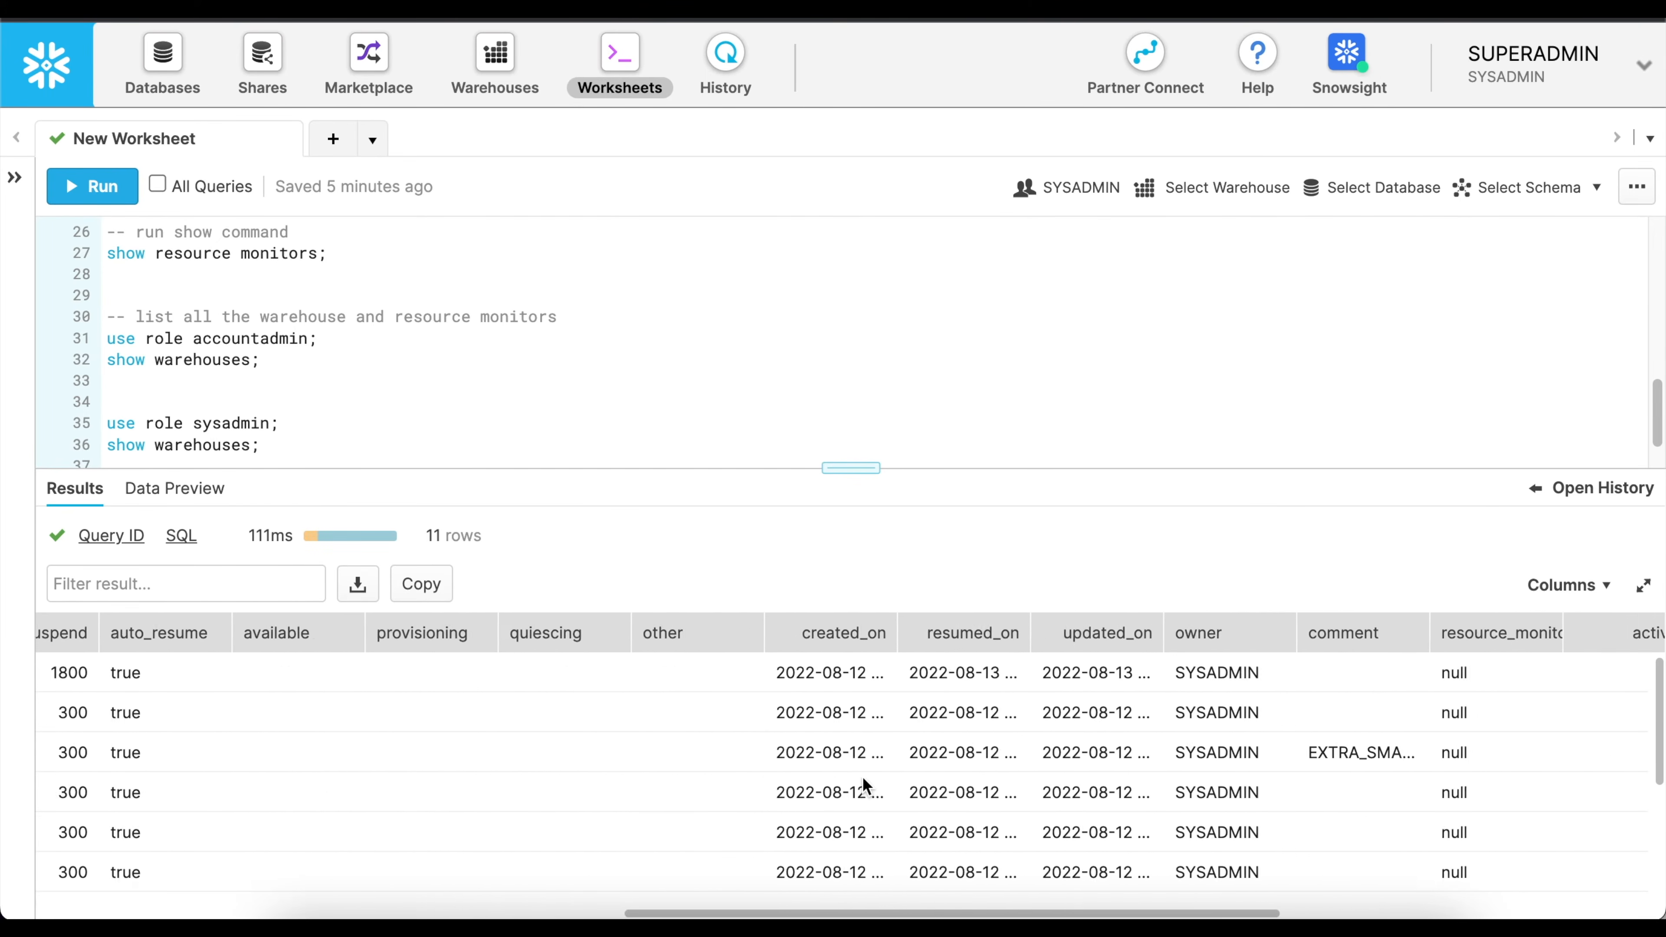
scroll(863, 786, "right", 3)
double_click(990, 633)
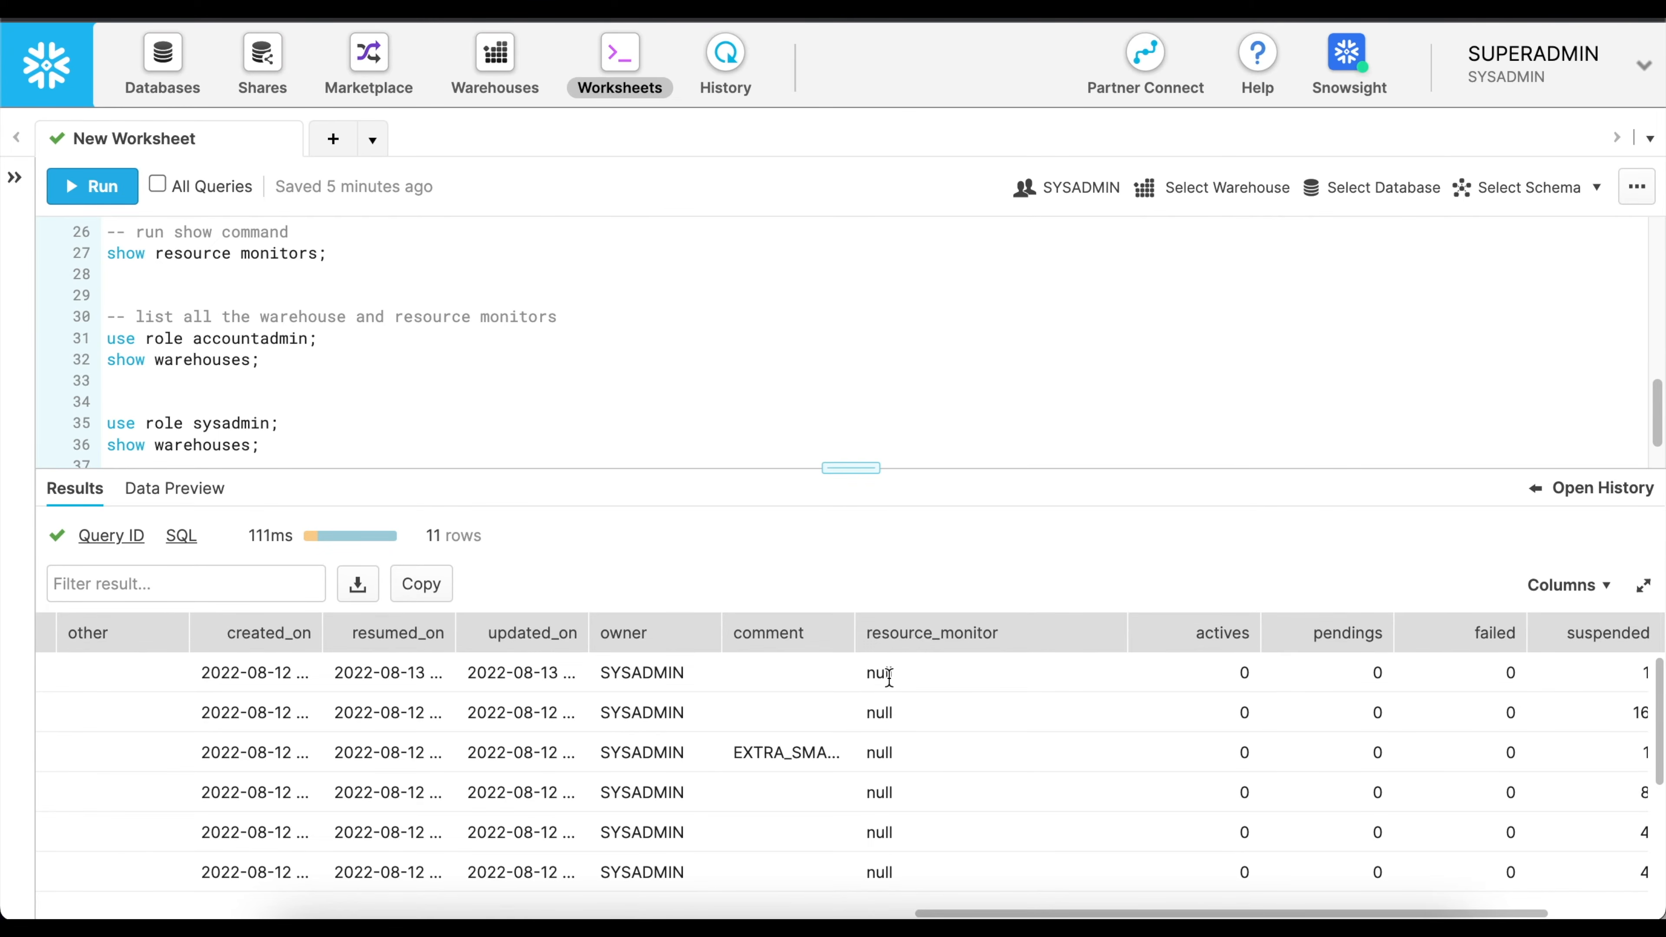
scroll(646, 324, "down", 1)
scroll(646, 325, "up", 1)
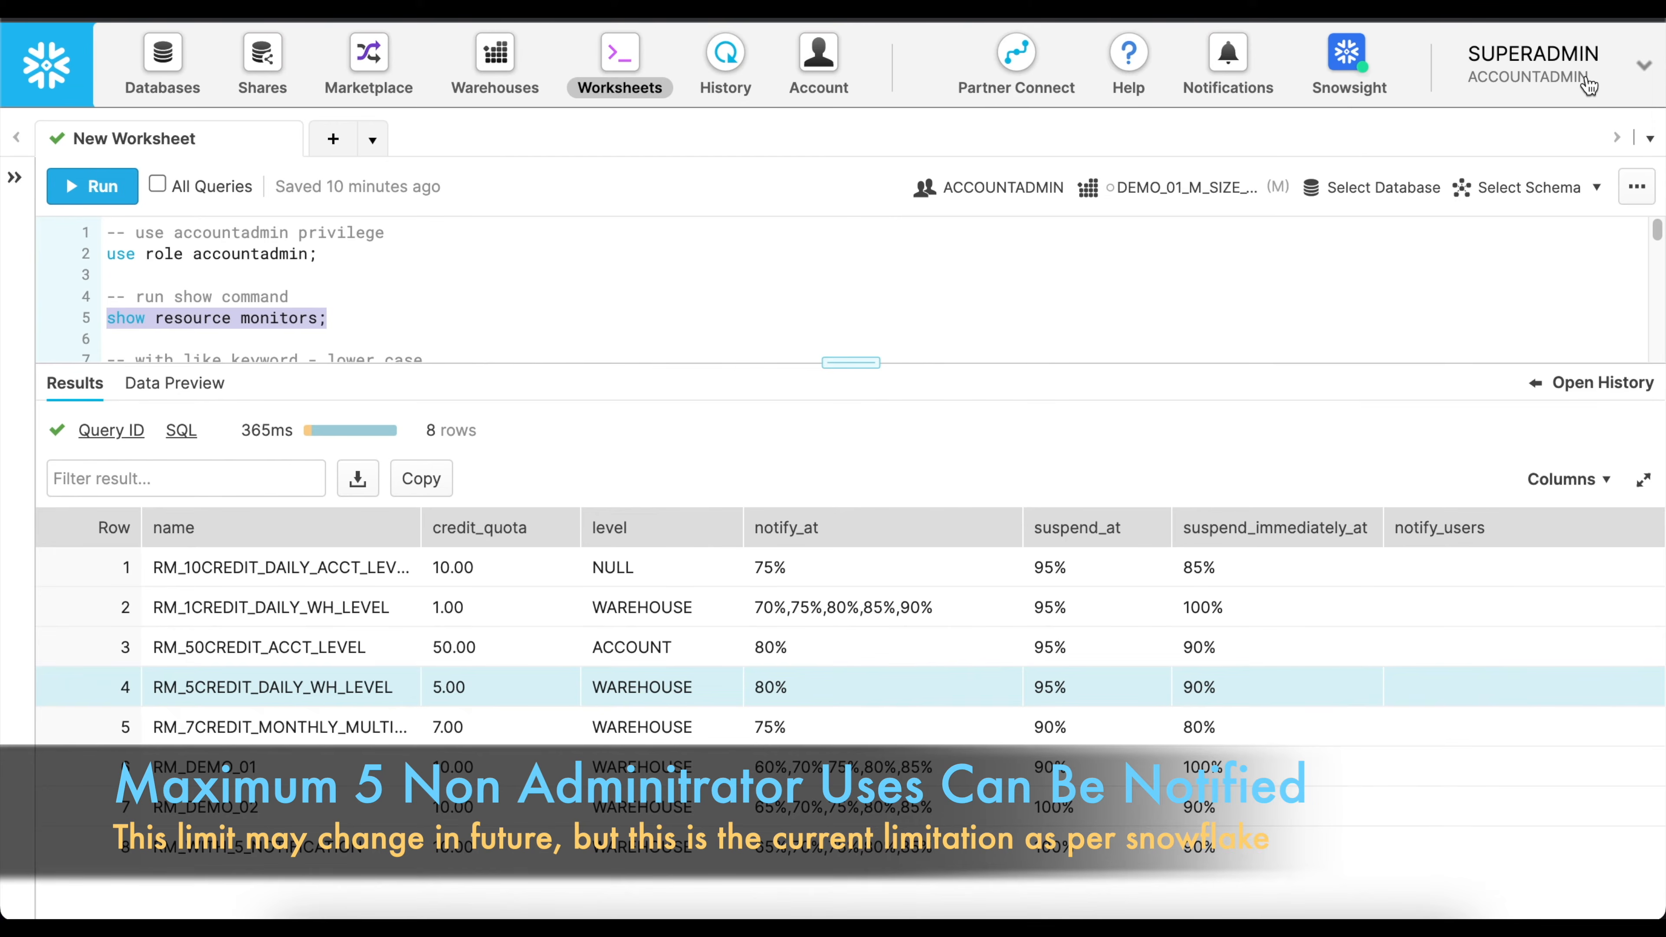
Open the notification preferences of the accountadmin user and examine the Web, Email, All and None options.
left_click(1589, 84)
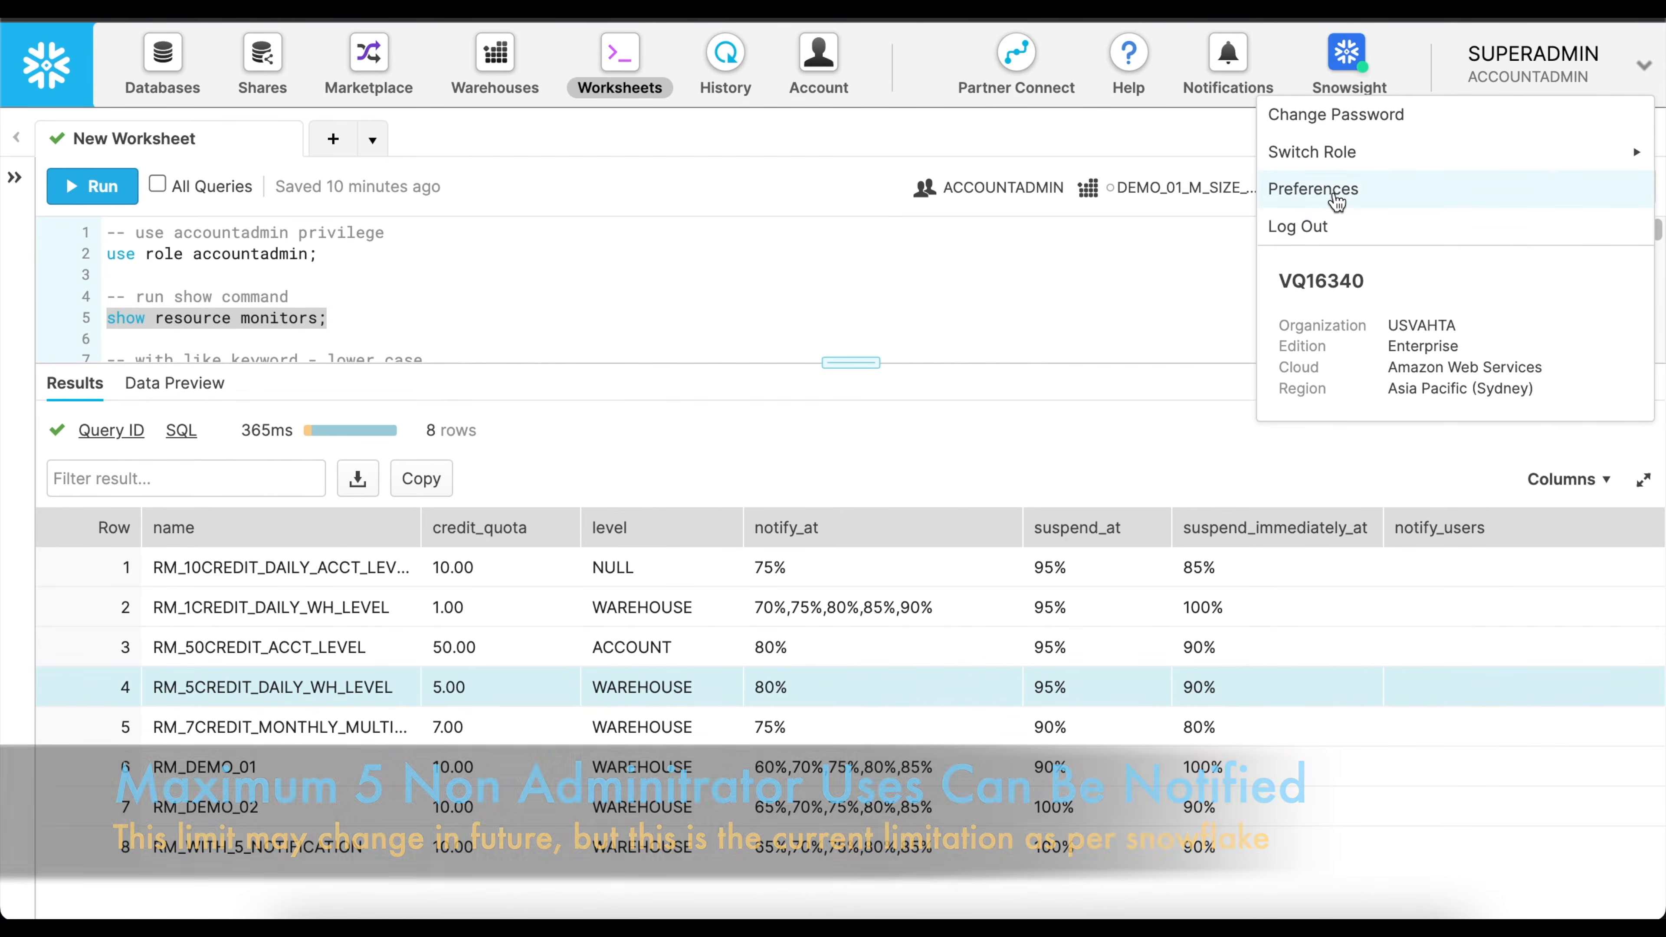
left_click(1335, 197)
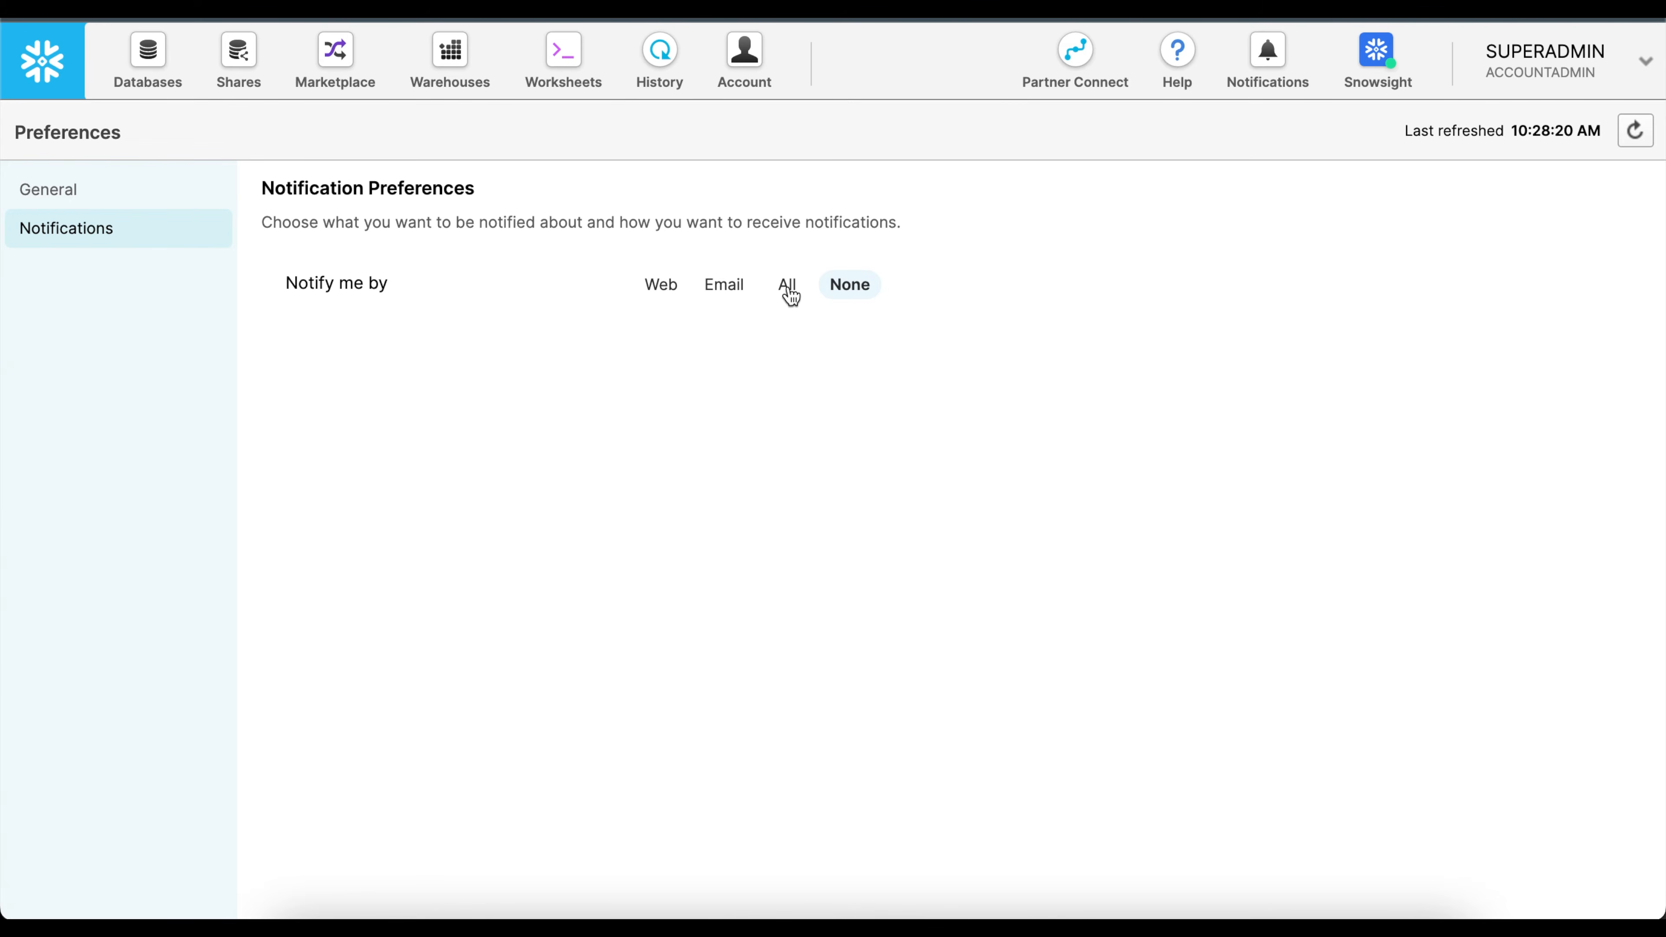
left_click(789, 290)
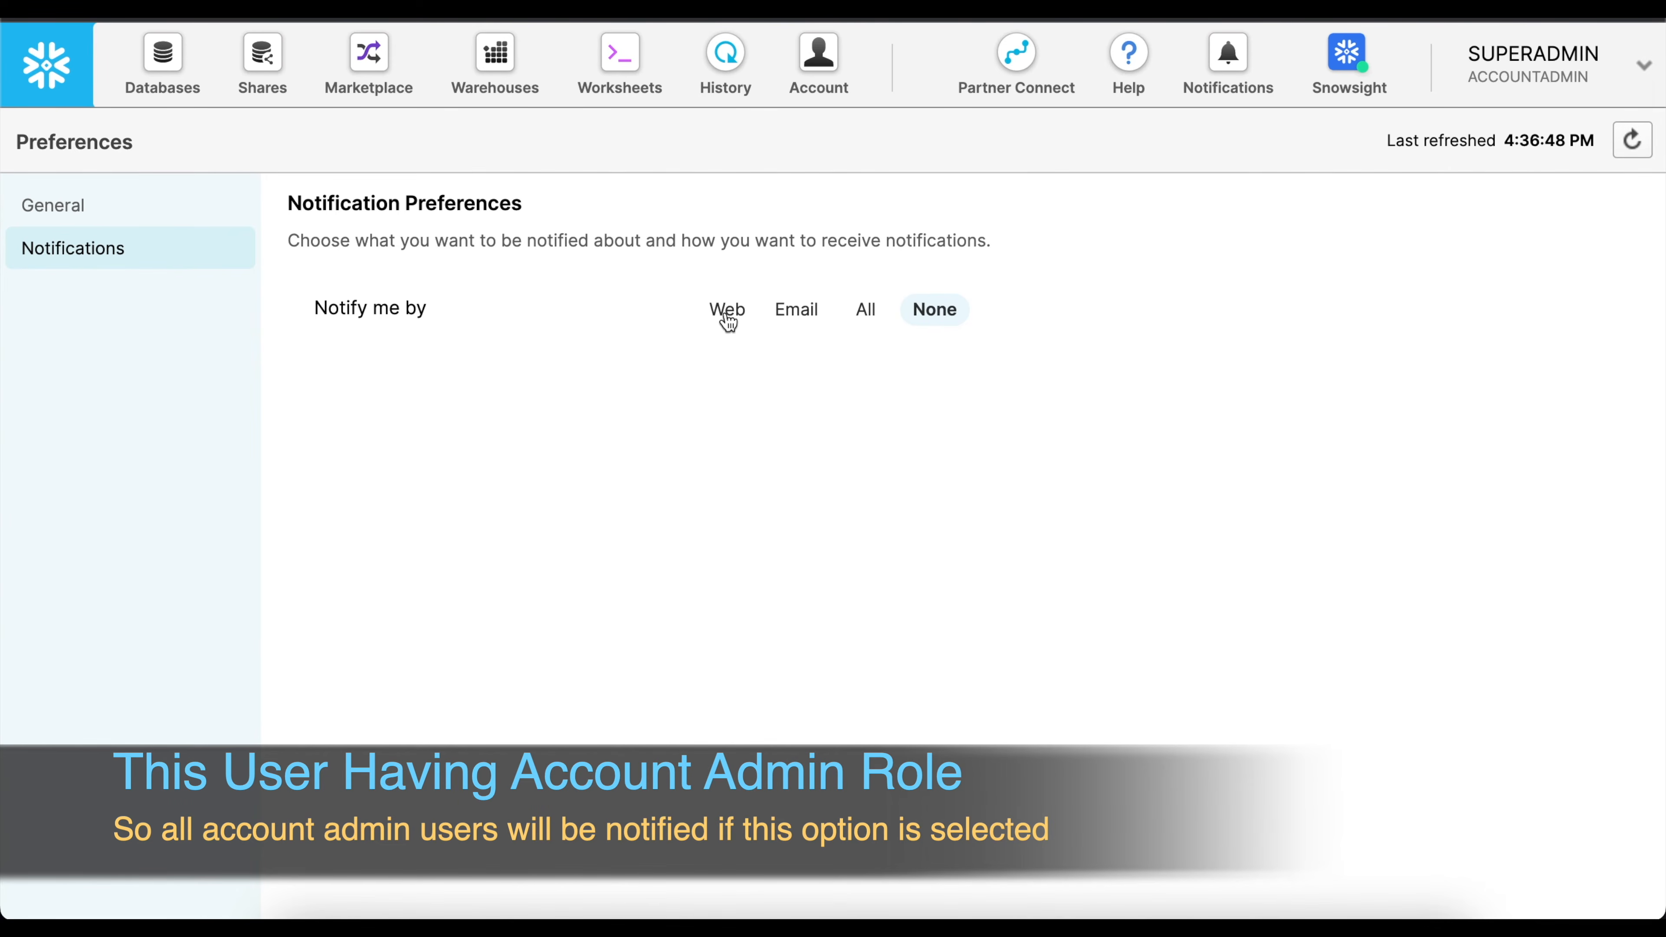
left_click(618, 51)
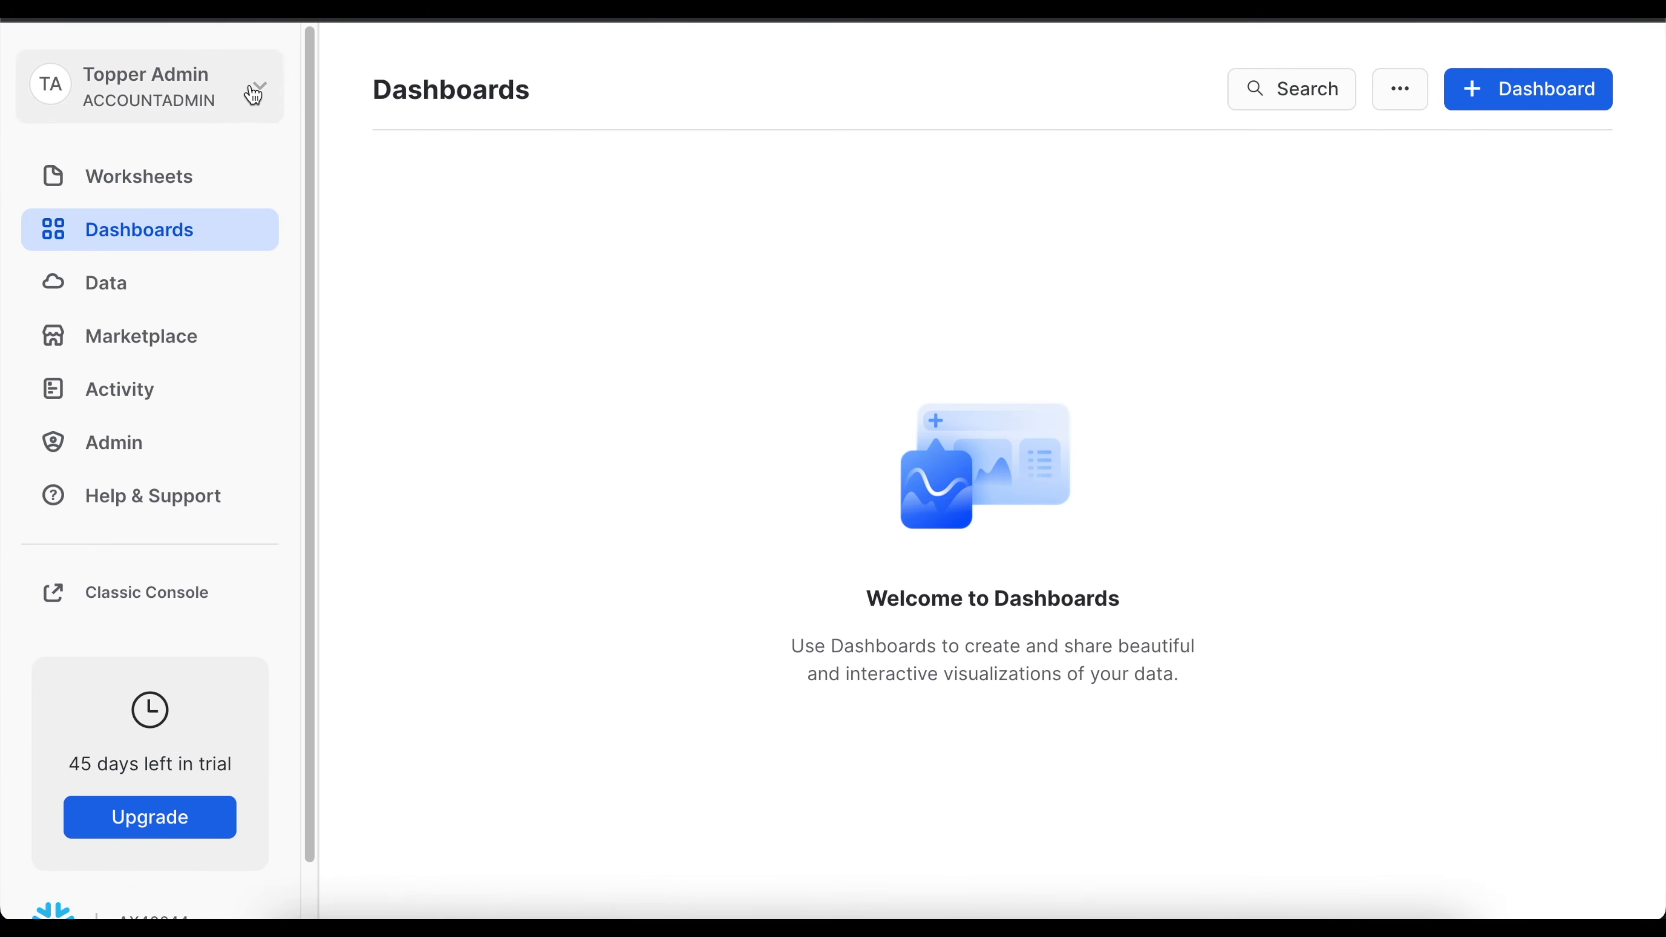
Open the accountadmin user's profile in Snowsight, examine the email, notification and multi-factor authentication settings, and close it without saving.
left_click(255, 87)
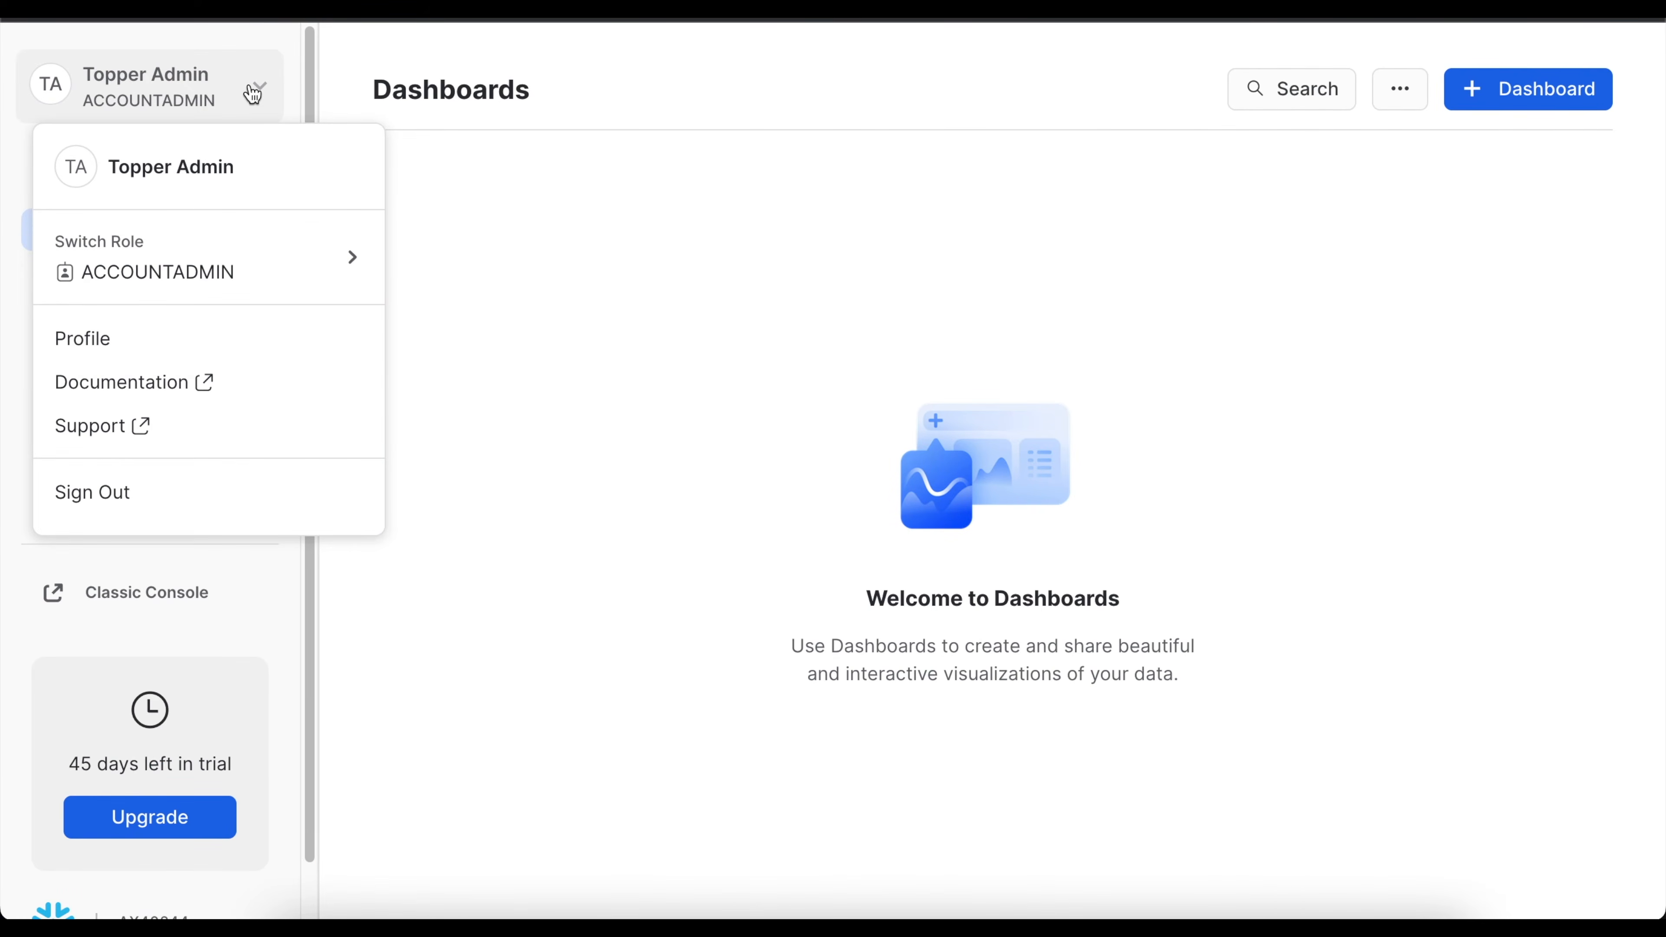
left_click(107, 348)
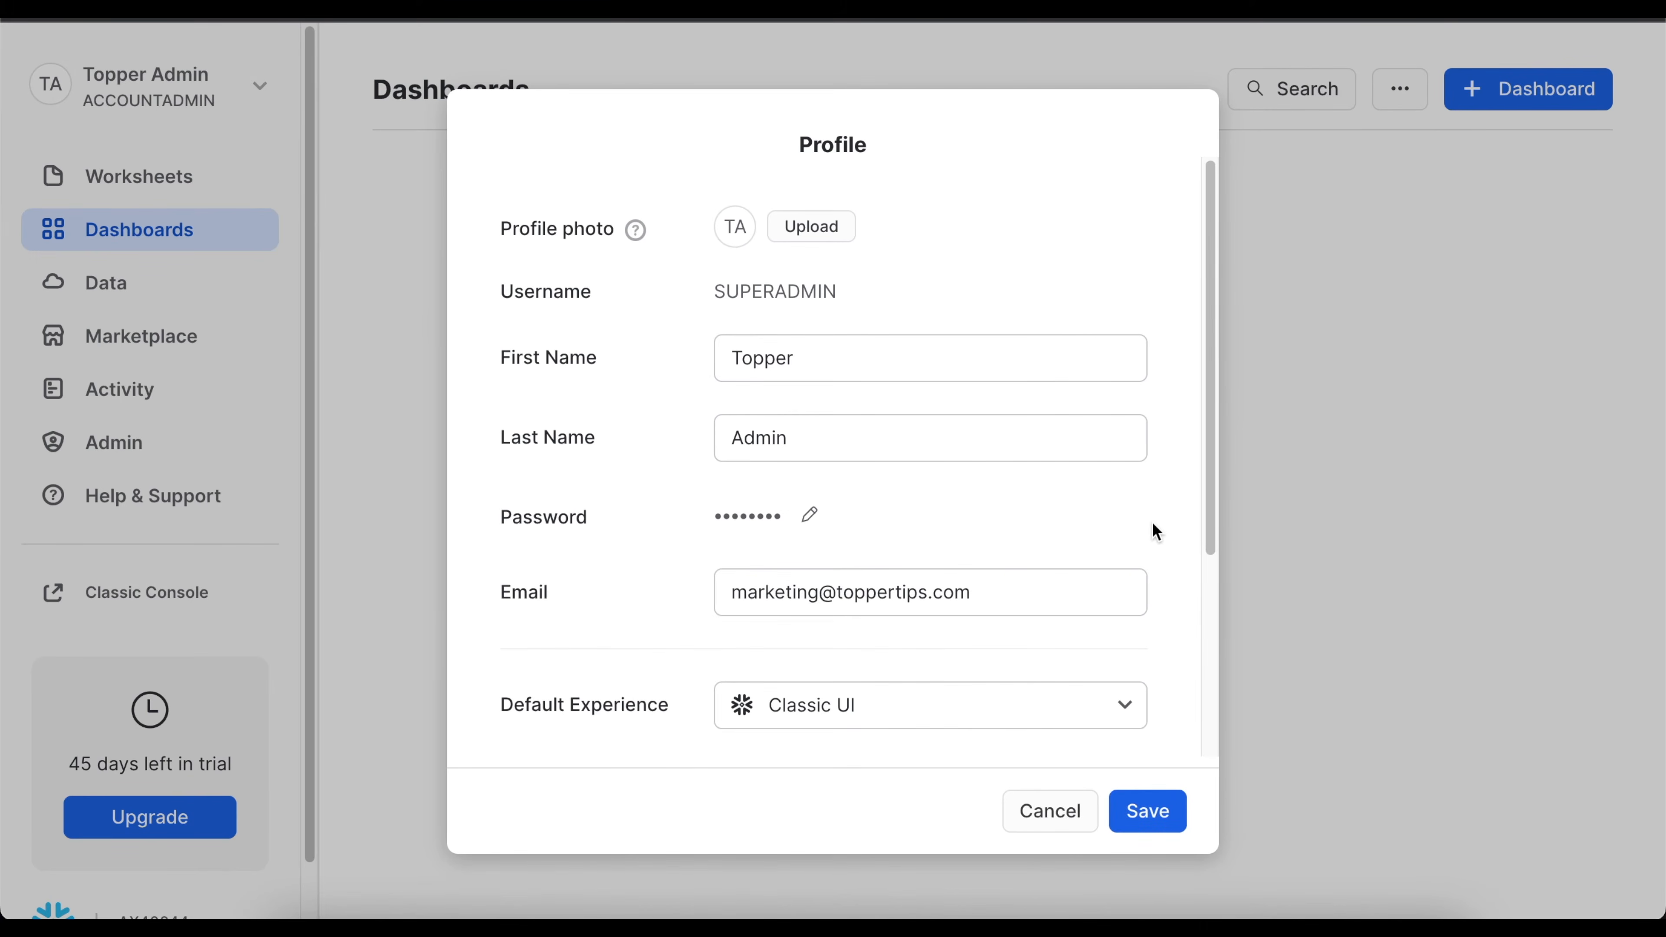
scroll(1152, 523, "down", 2)
scroll(1153, 524, "down", 3)
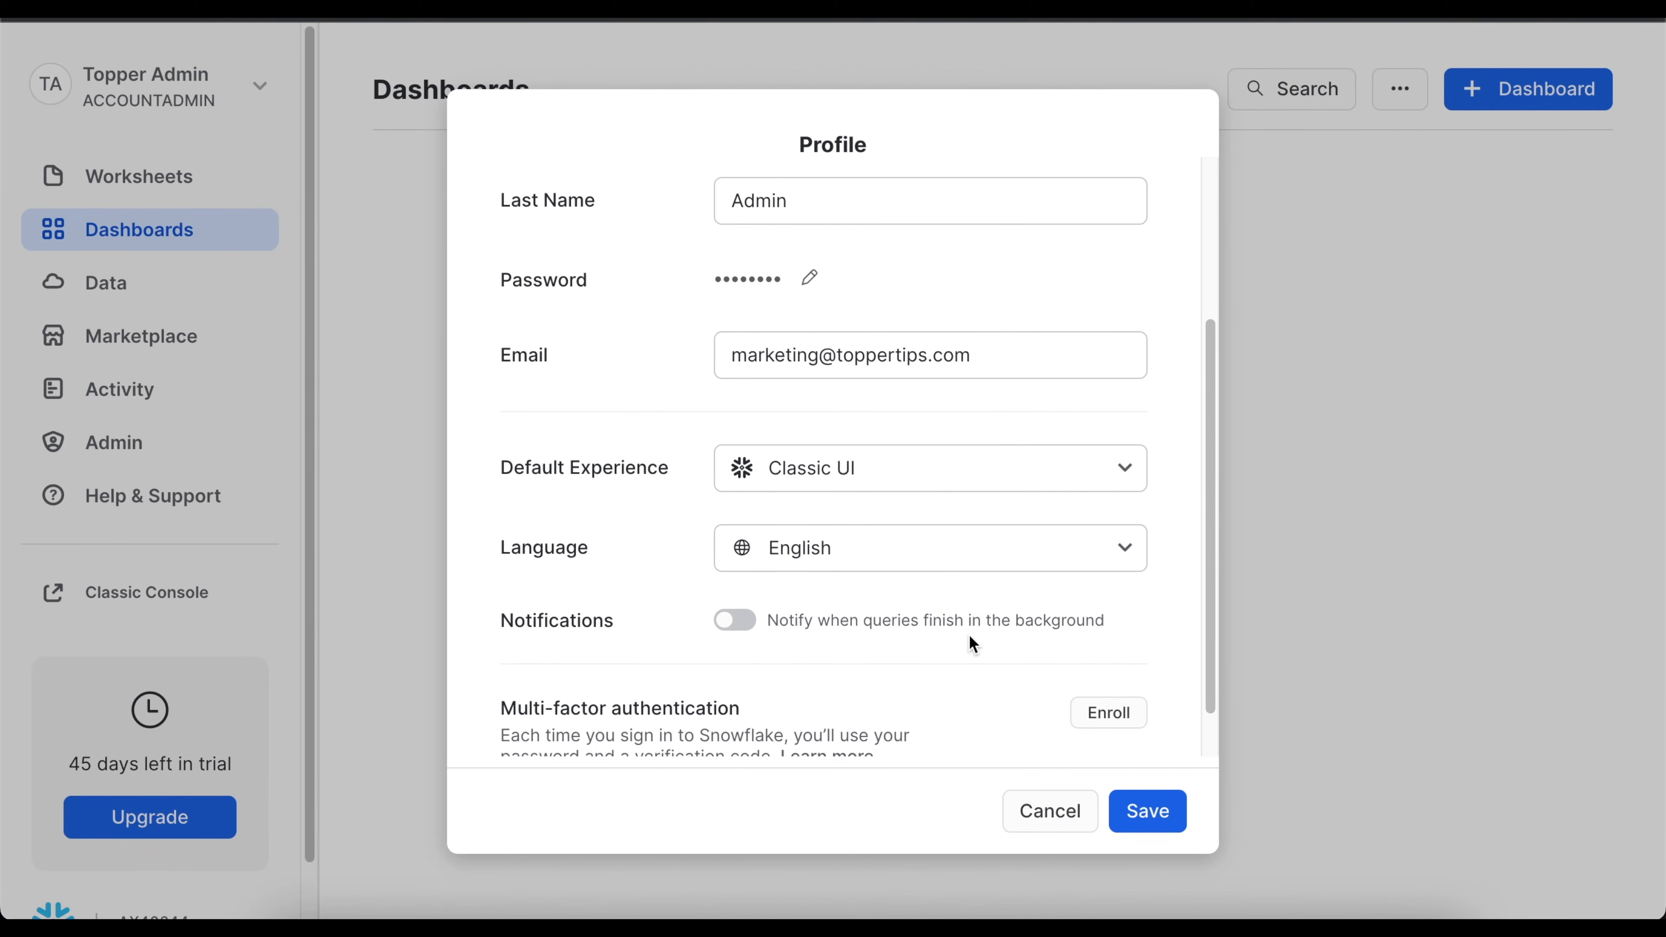
scroll(1053, 639, "down", 1)
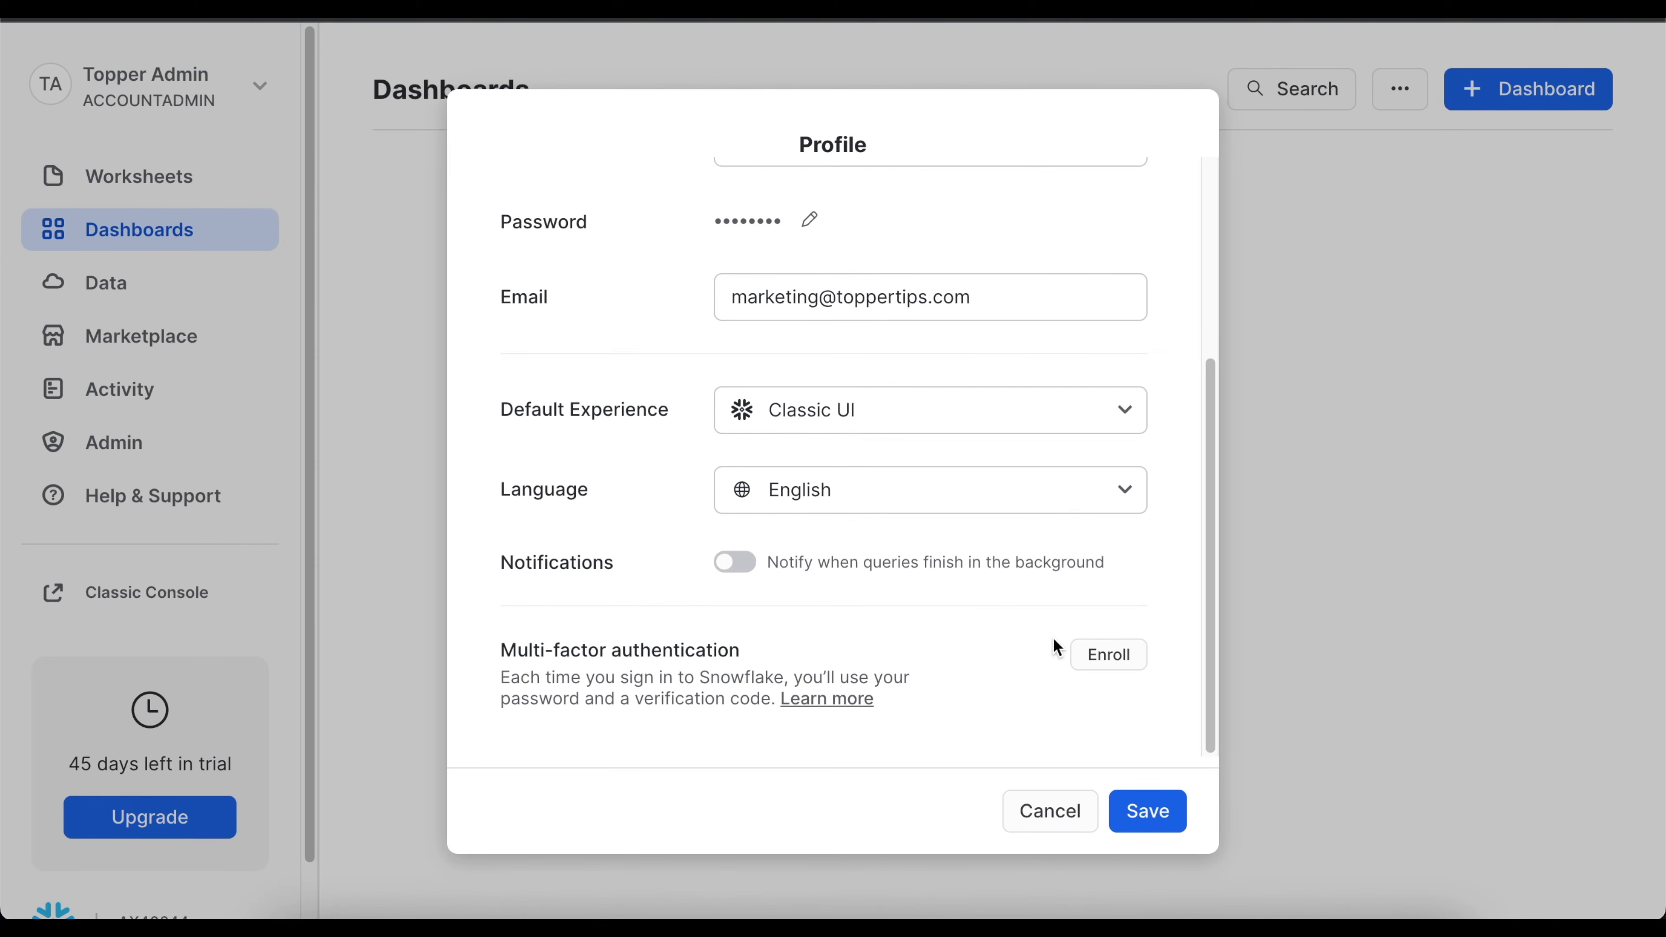
left_click(1042, 813)
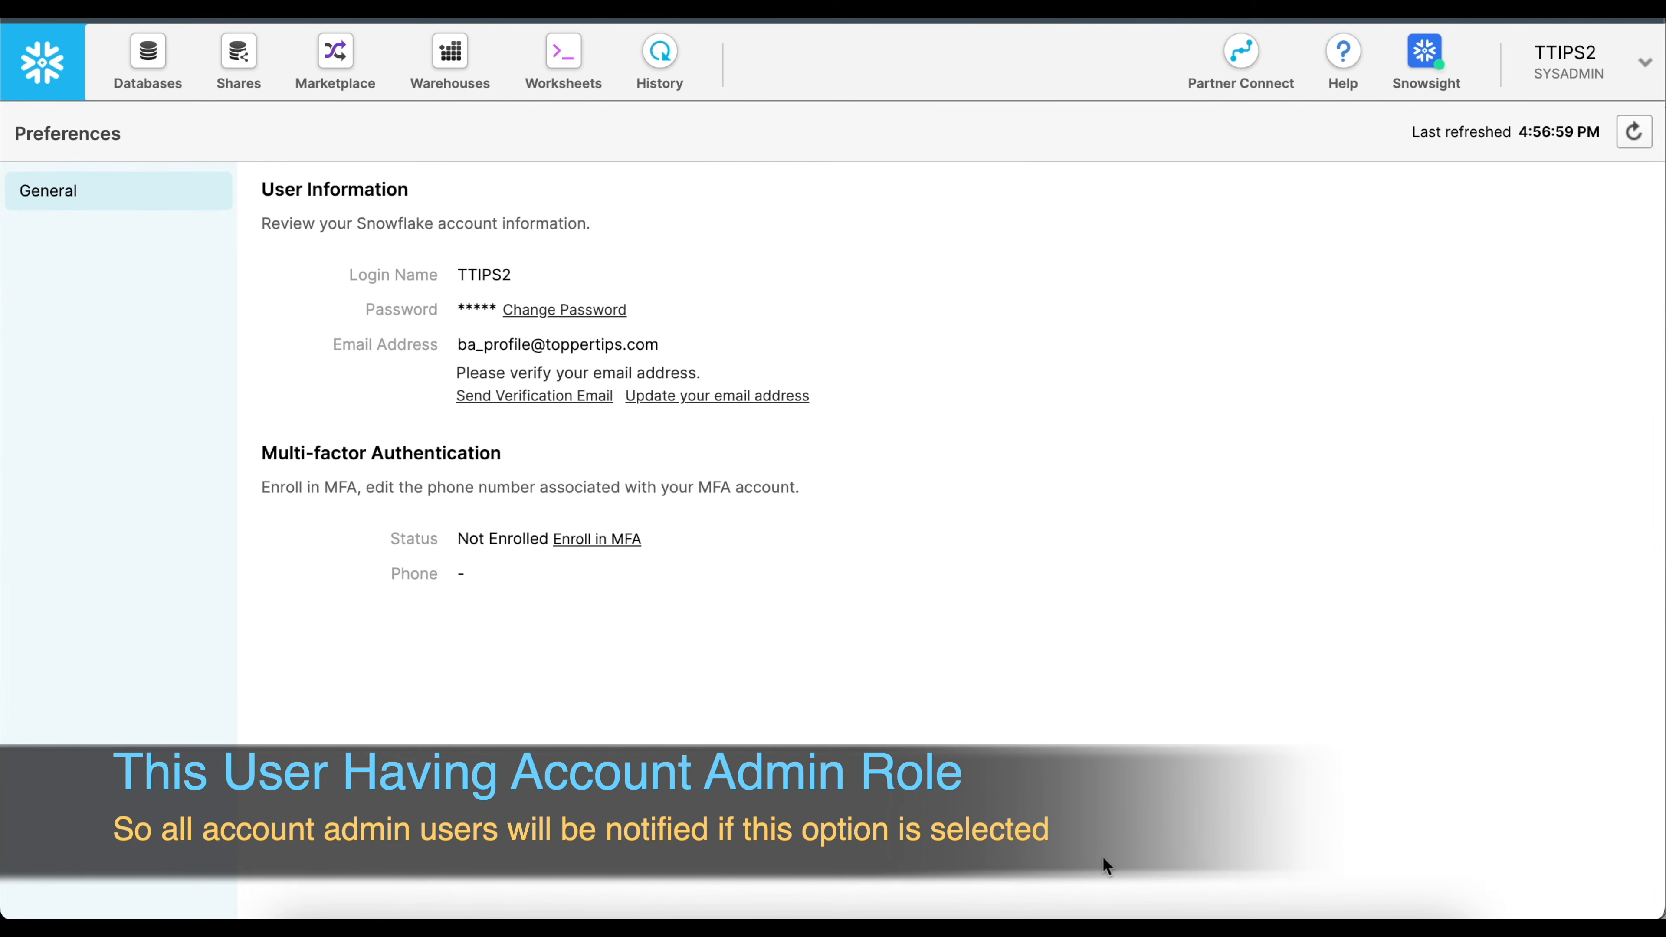
Send a verification email from the TTIPS2 user's preferences, validate the address through the received message, and close the confirmation page.
left_click(1644, 65)
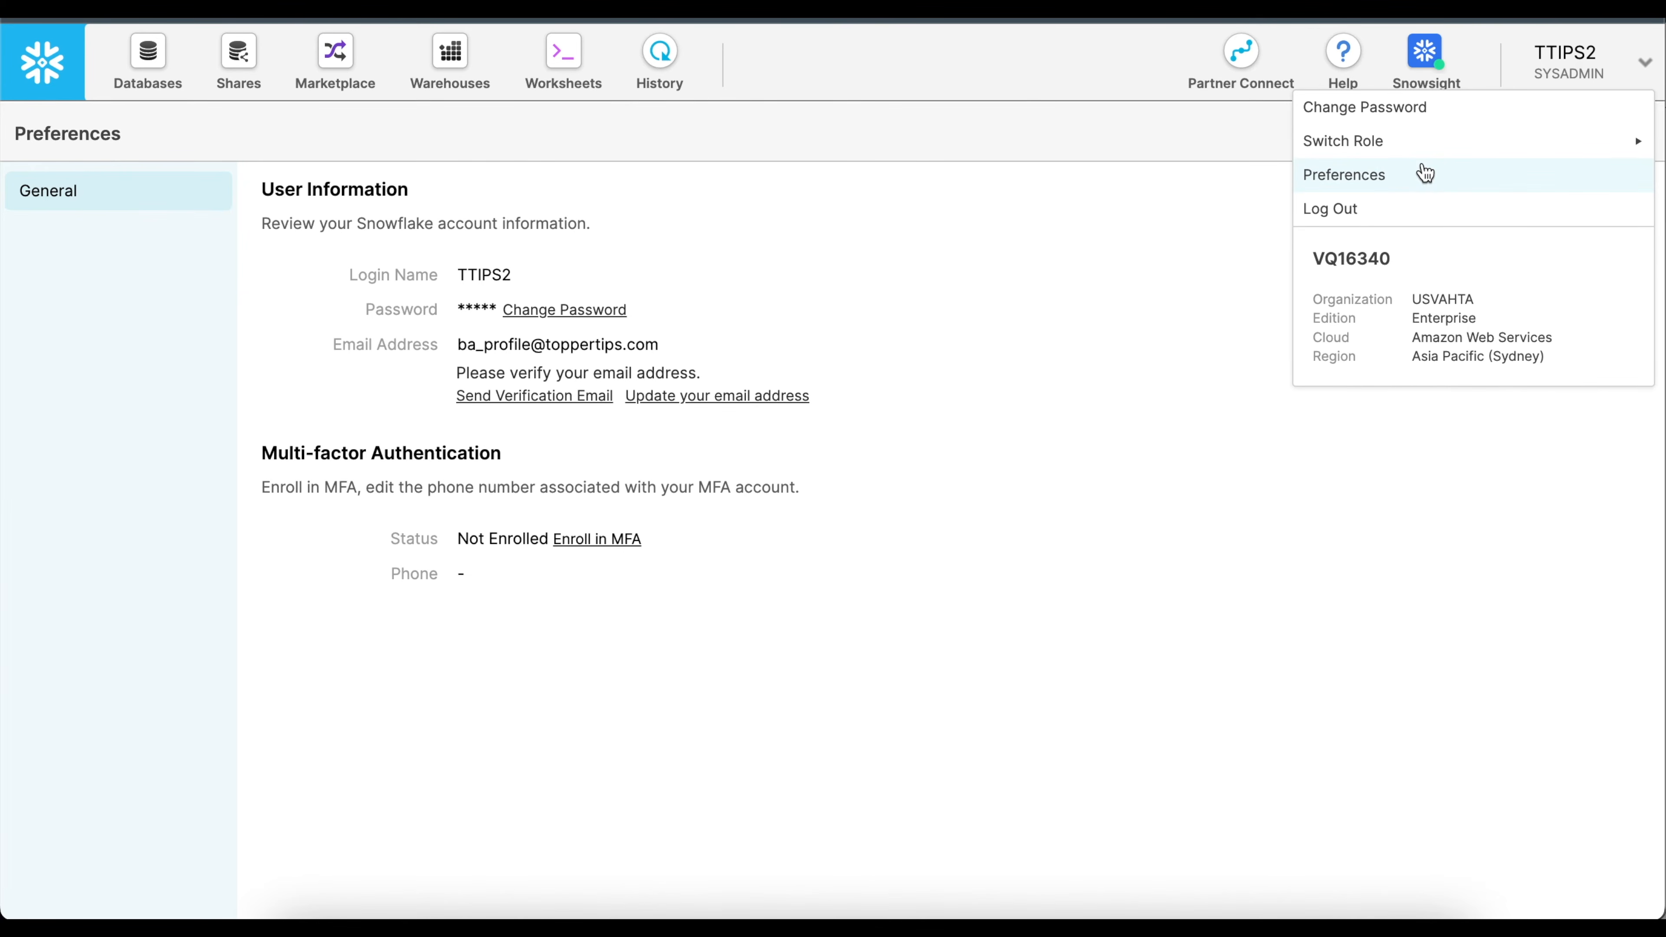
left_click(1121, 348)
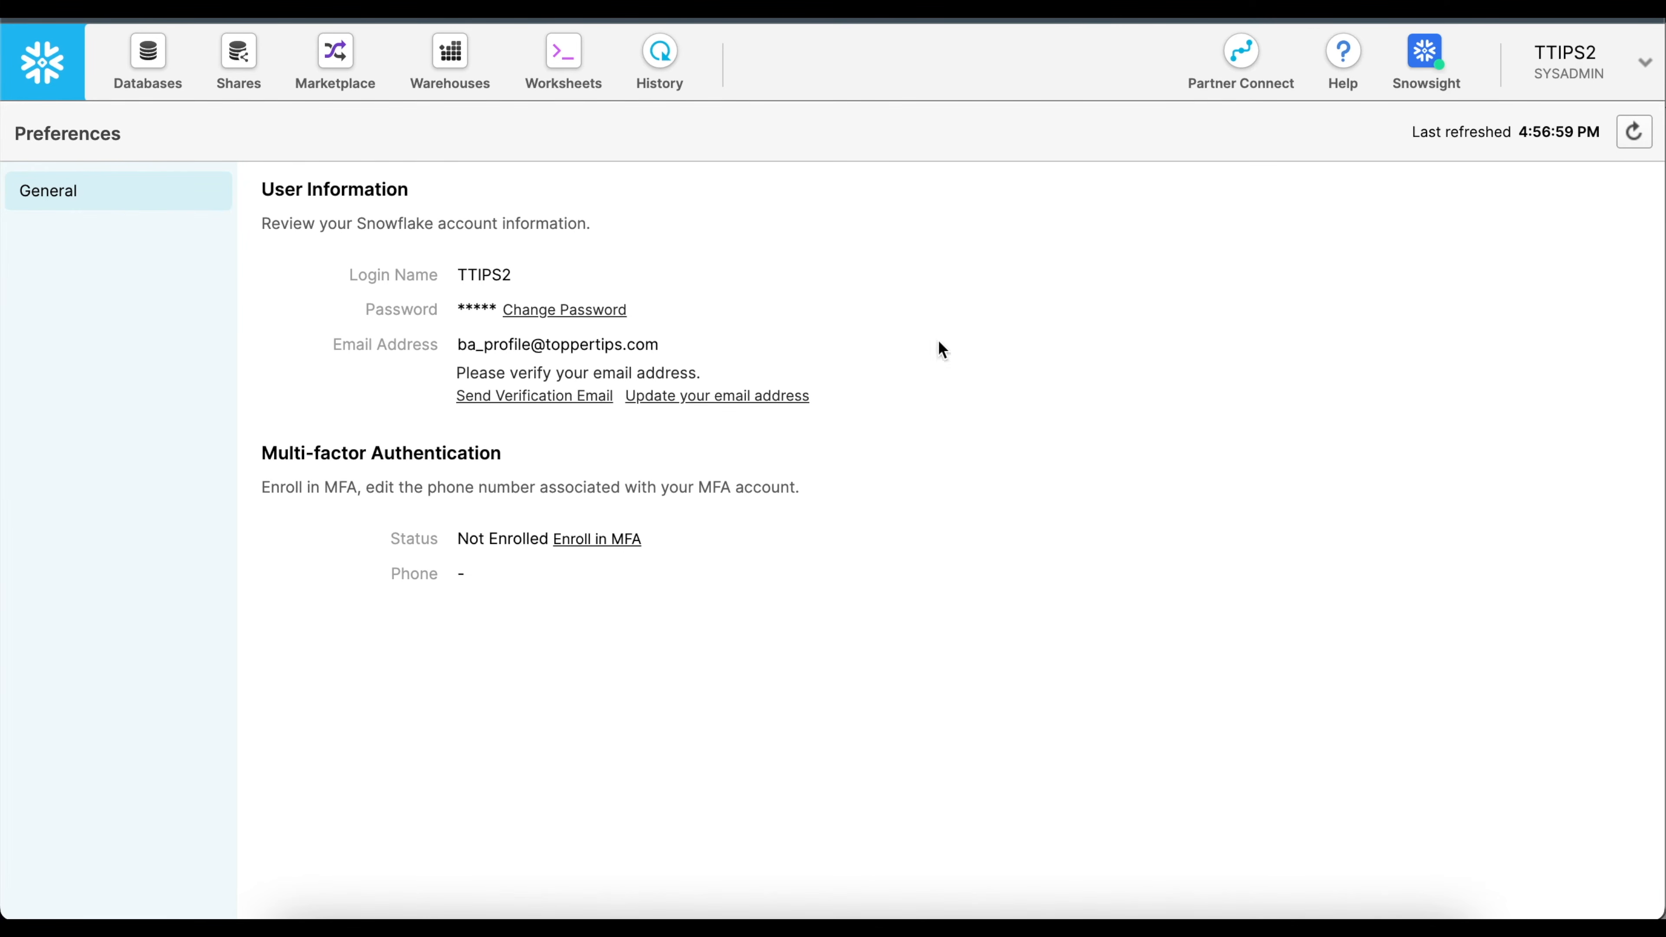
left_click(547, 397)
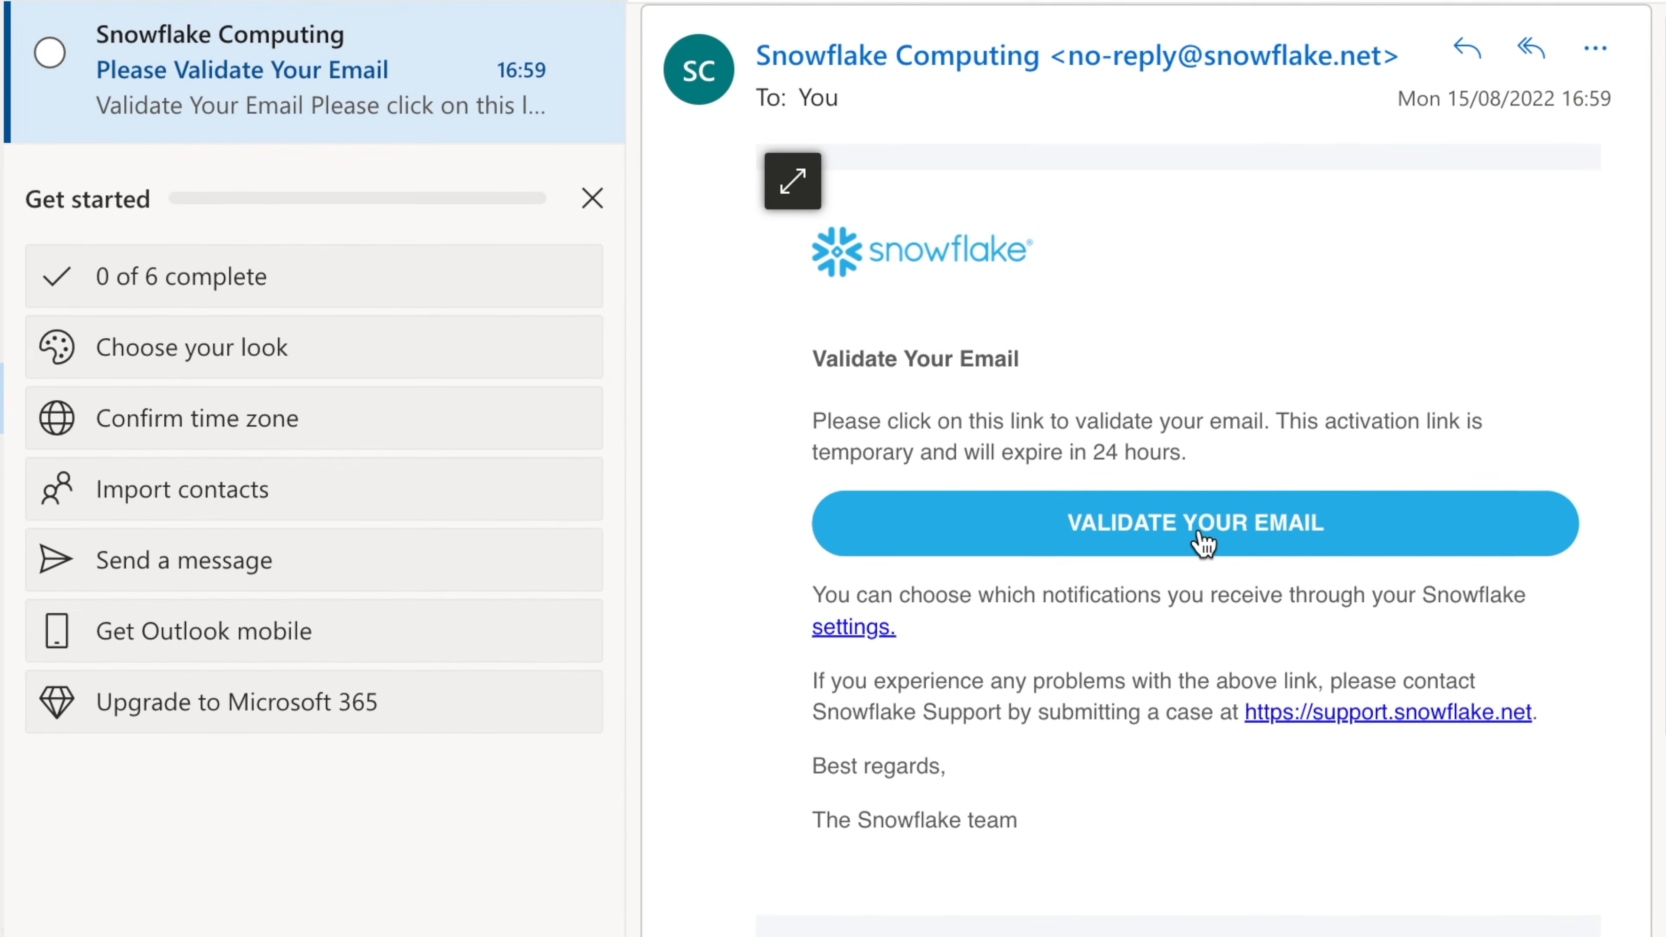
left_click(1200, 539)
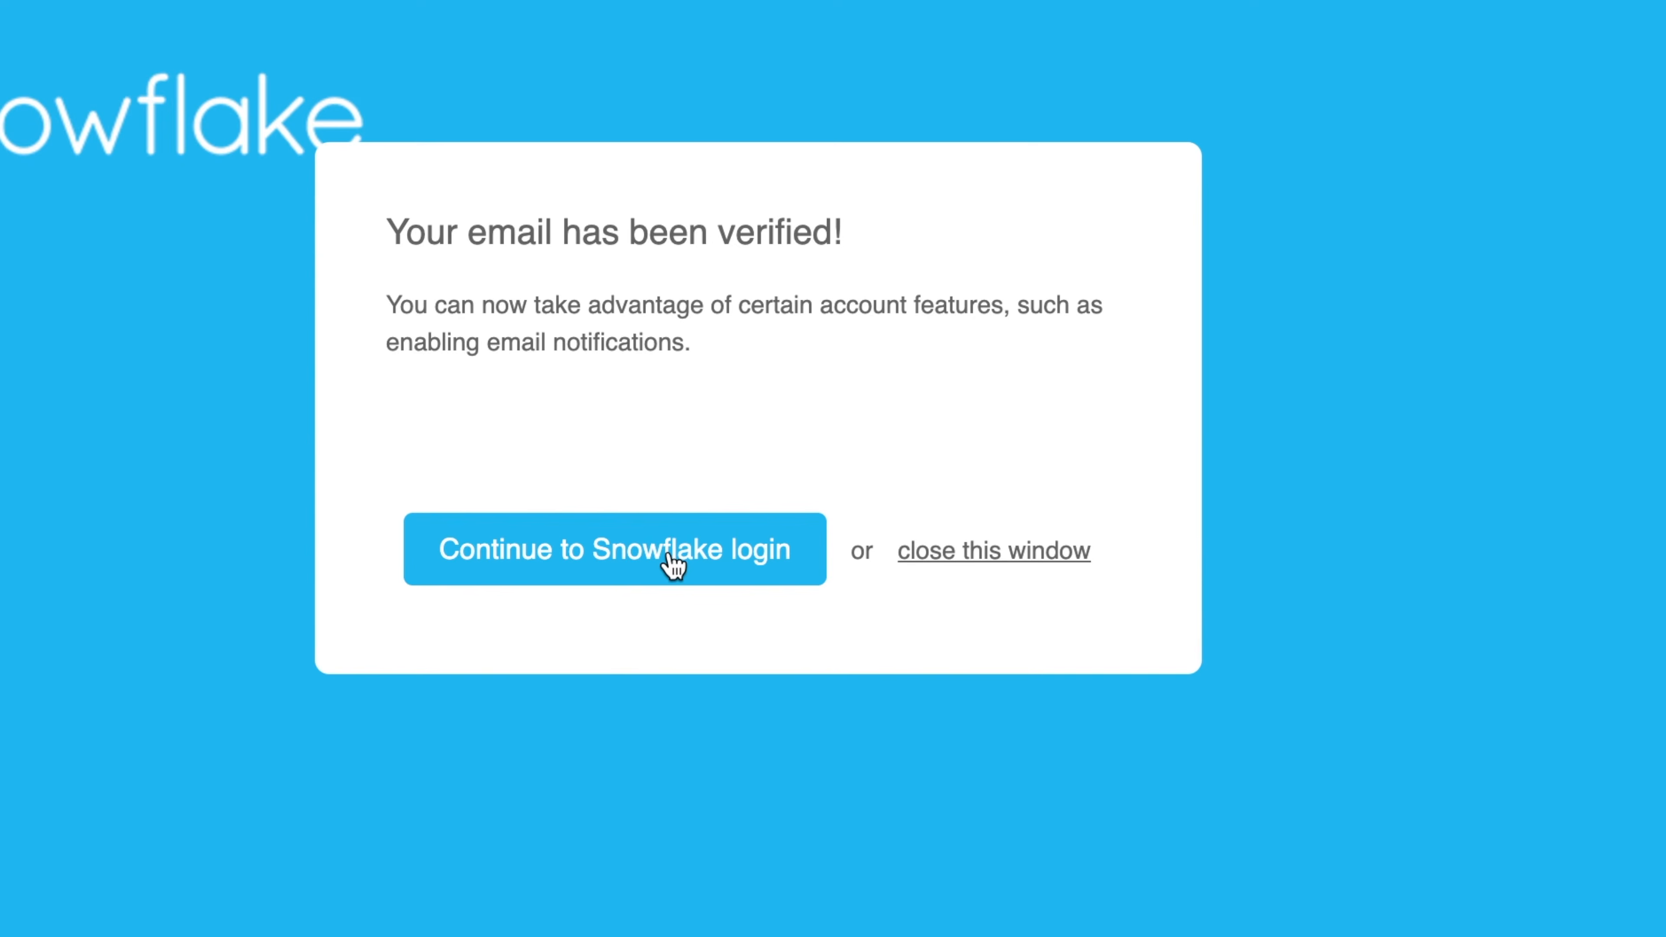
left_click(1001, 553)
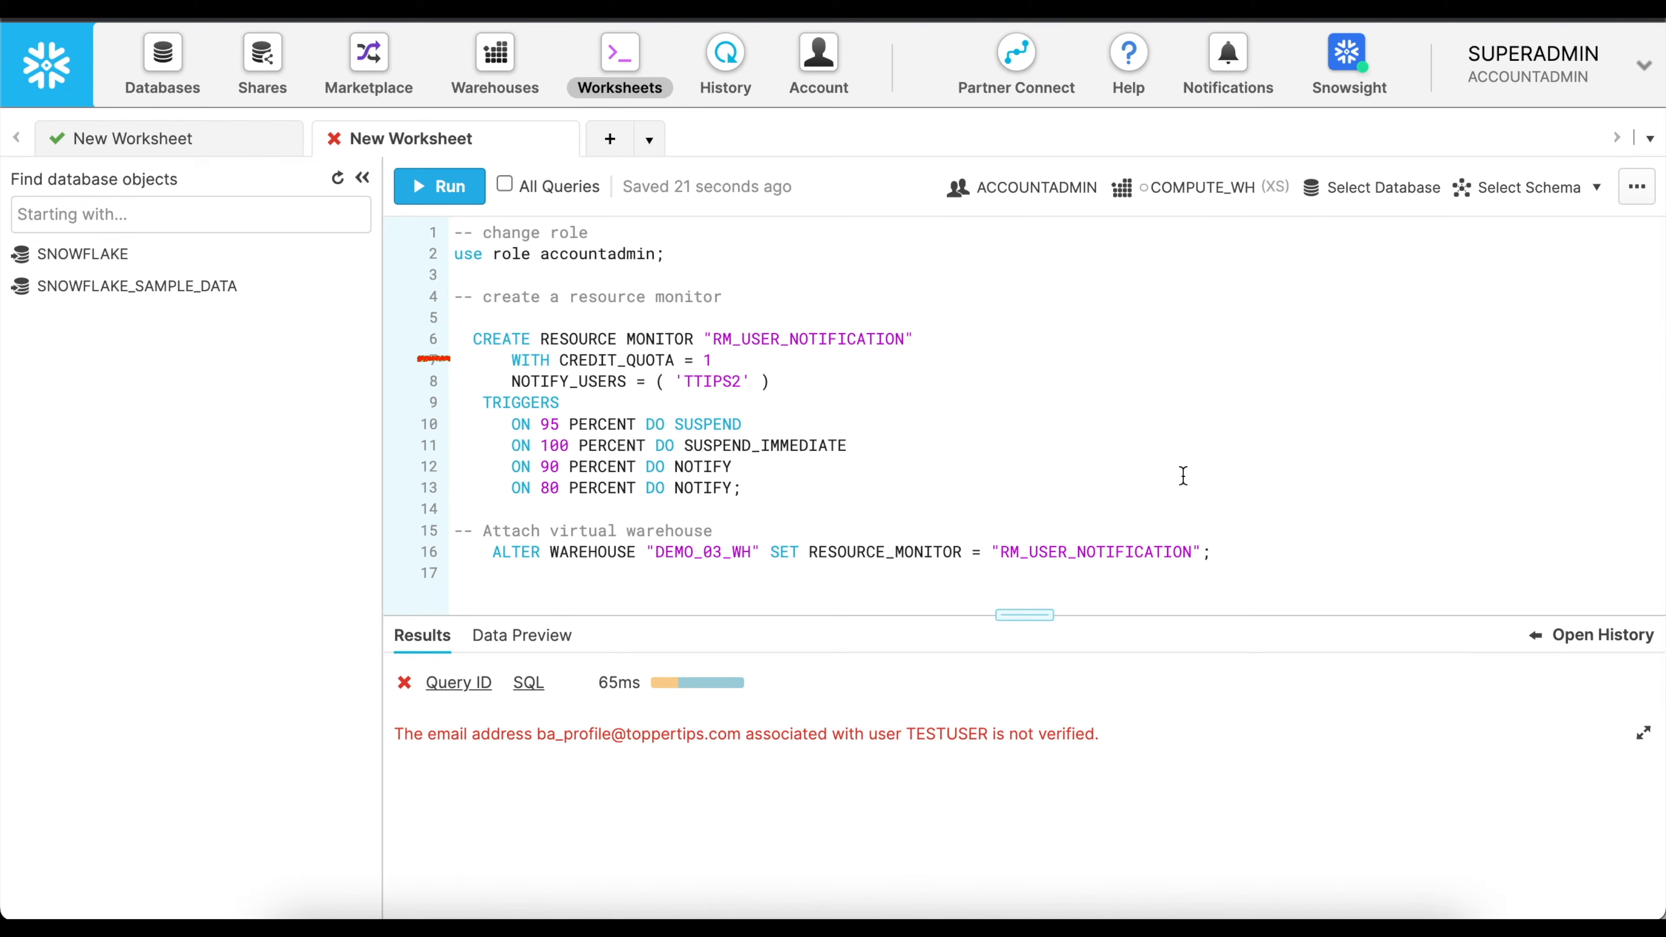
Run the CREATE RESOURCE MONITOR statement for RM_USER_NOTIFICATION, with a credit quota of 1 and TTIPS2 in NOTIFY_USERS.
left_click_drag(502, 381, 811, 382)
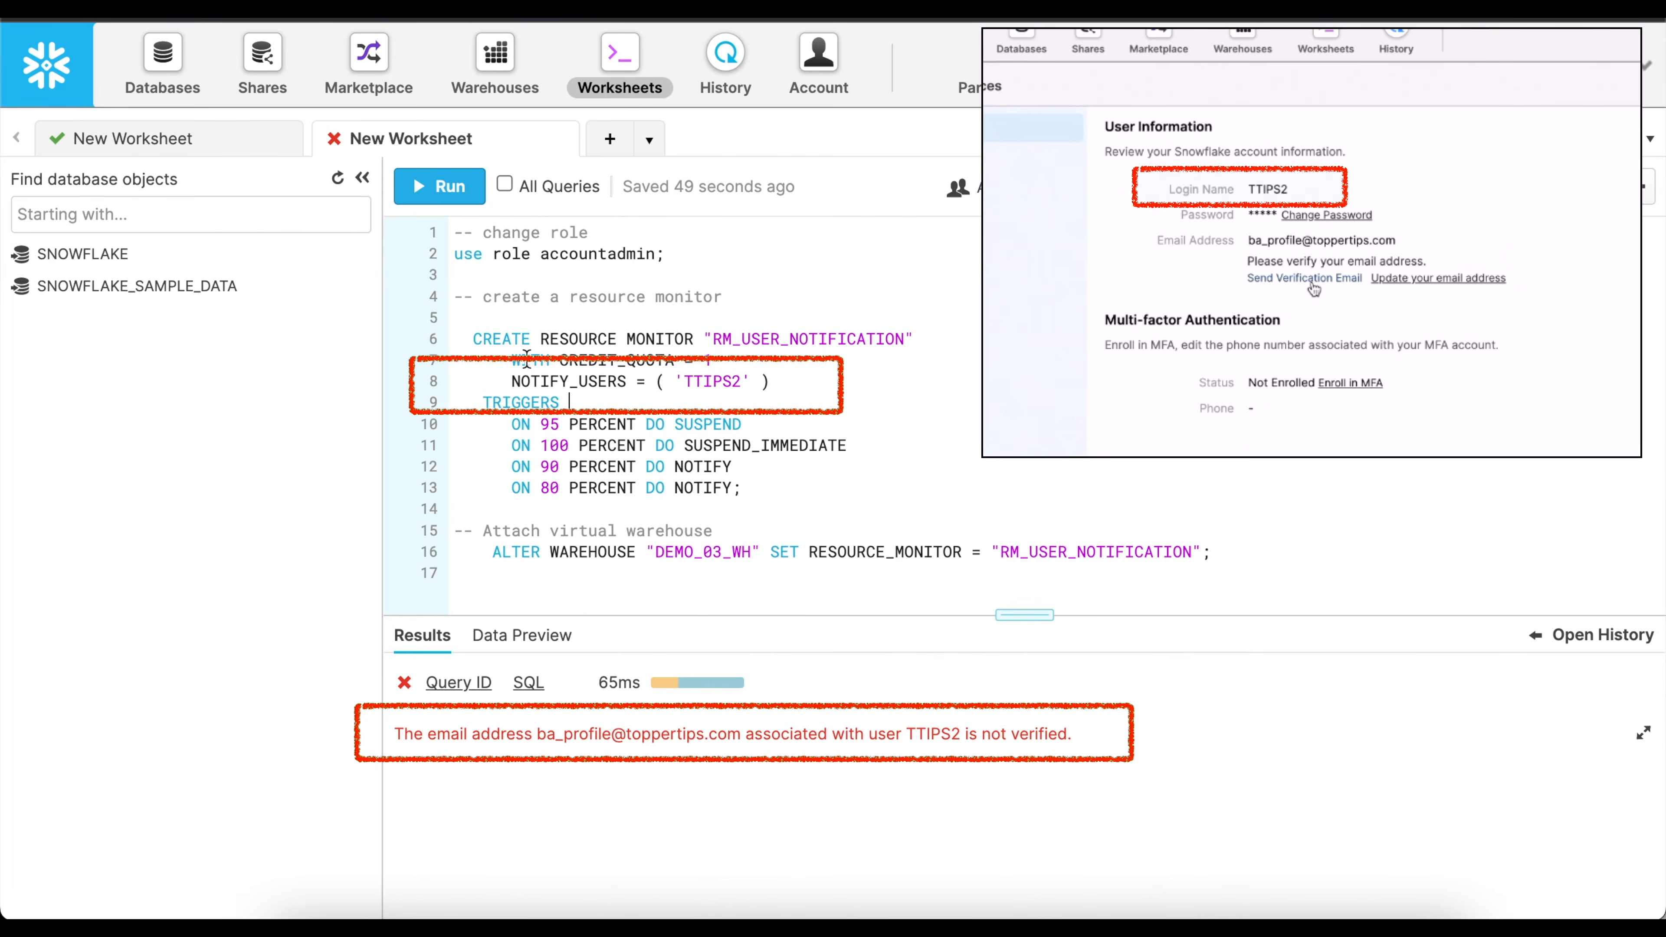
left_click_drag(501, 381, 818, 378)
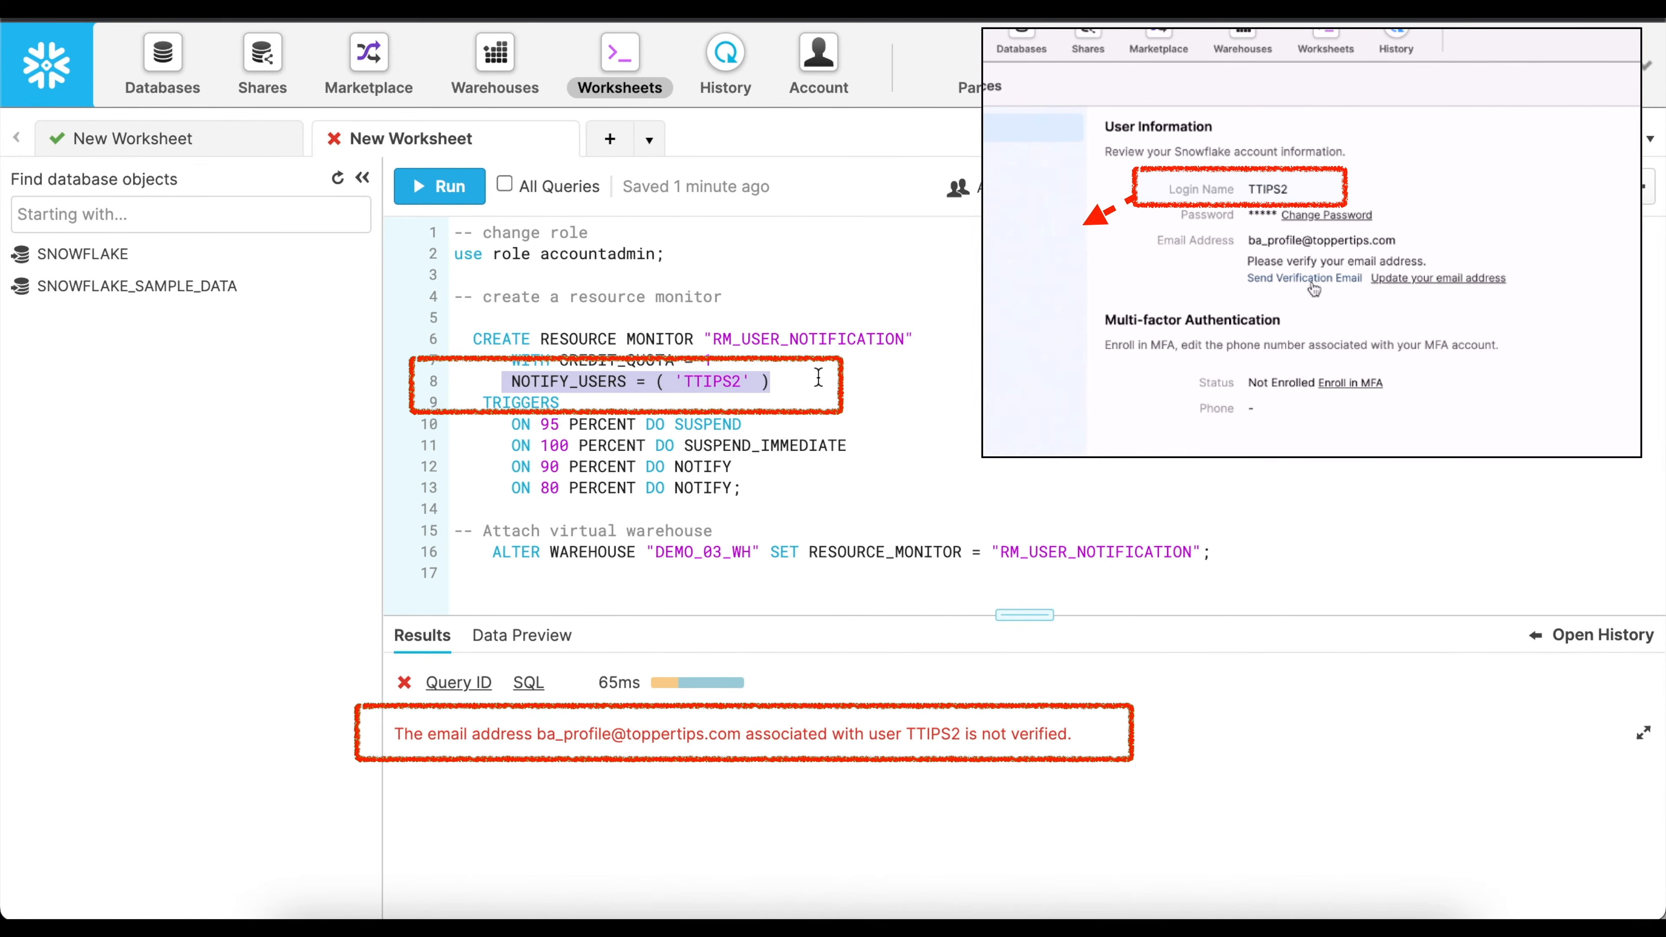
double_click(702, 385)
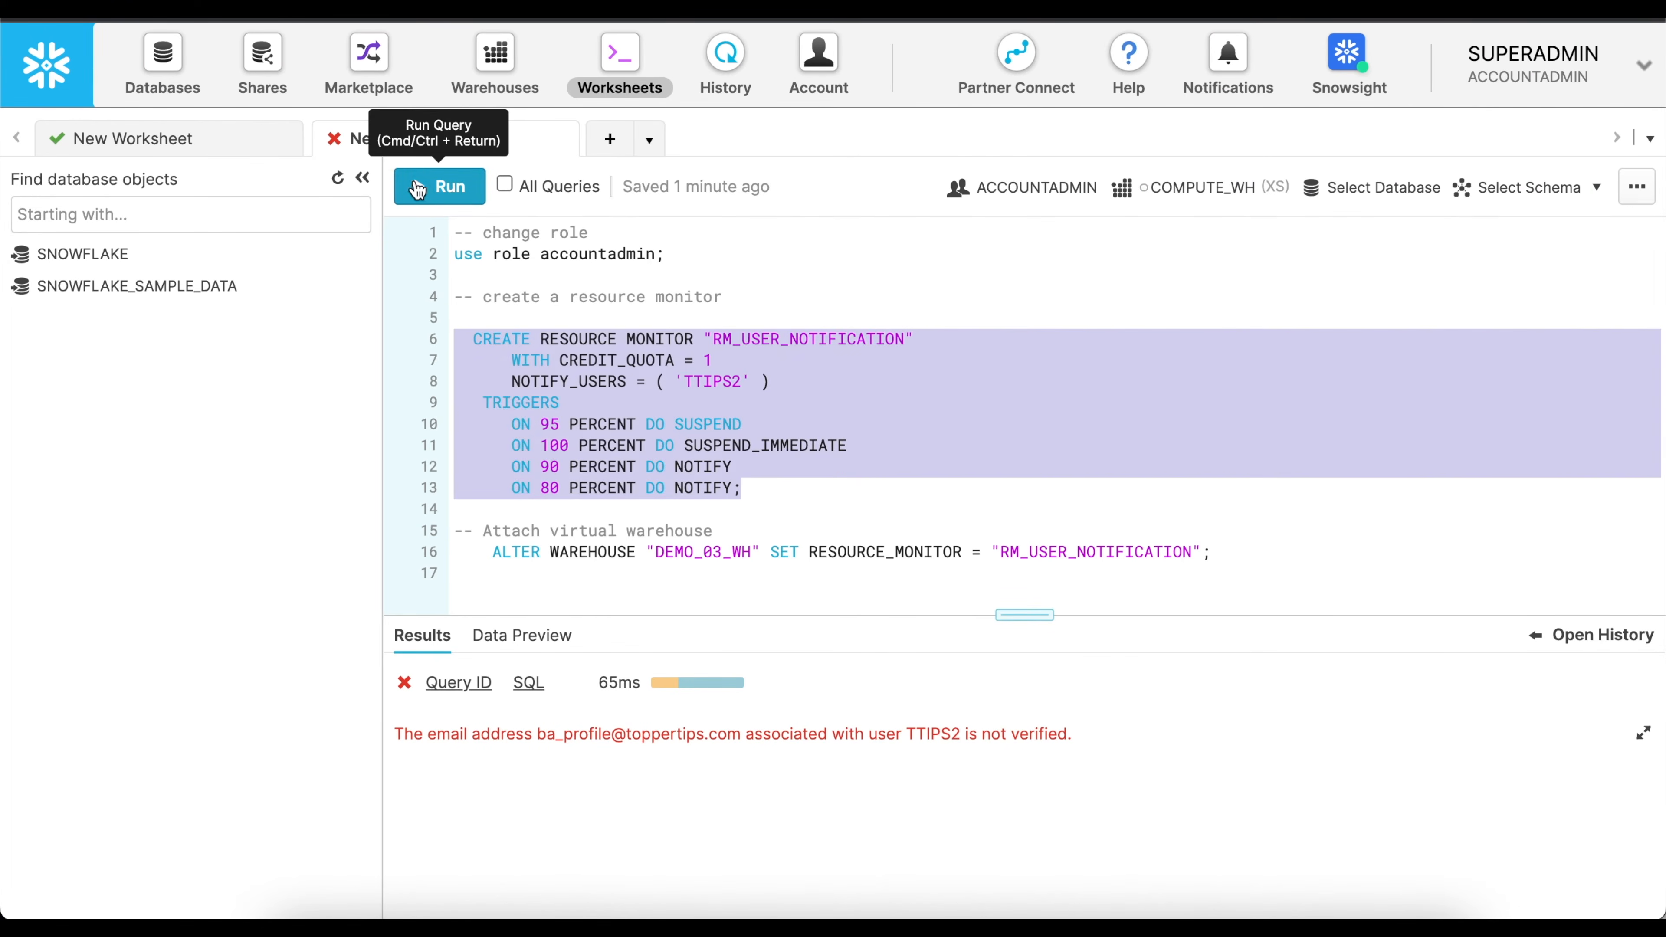
left_click(419, 189)
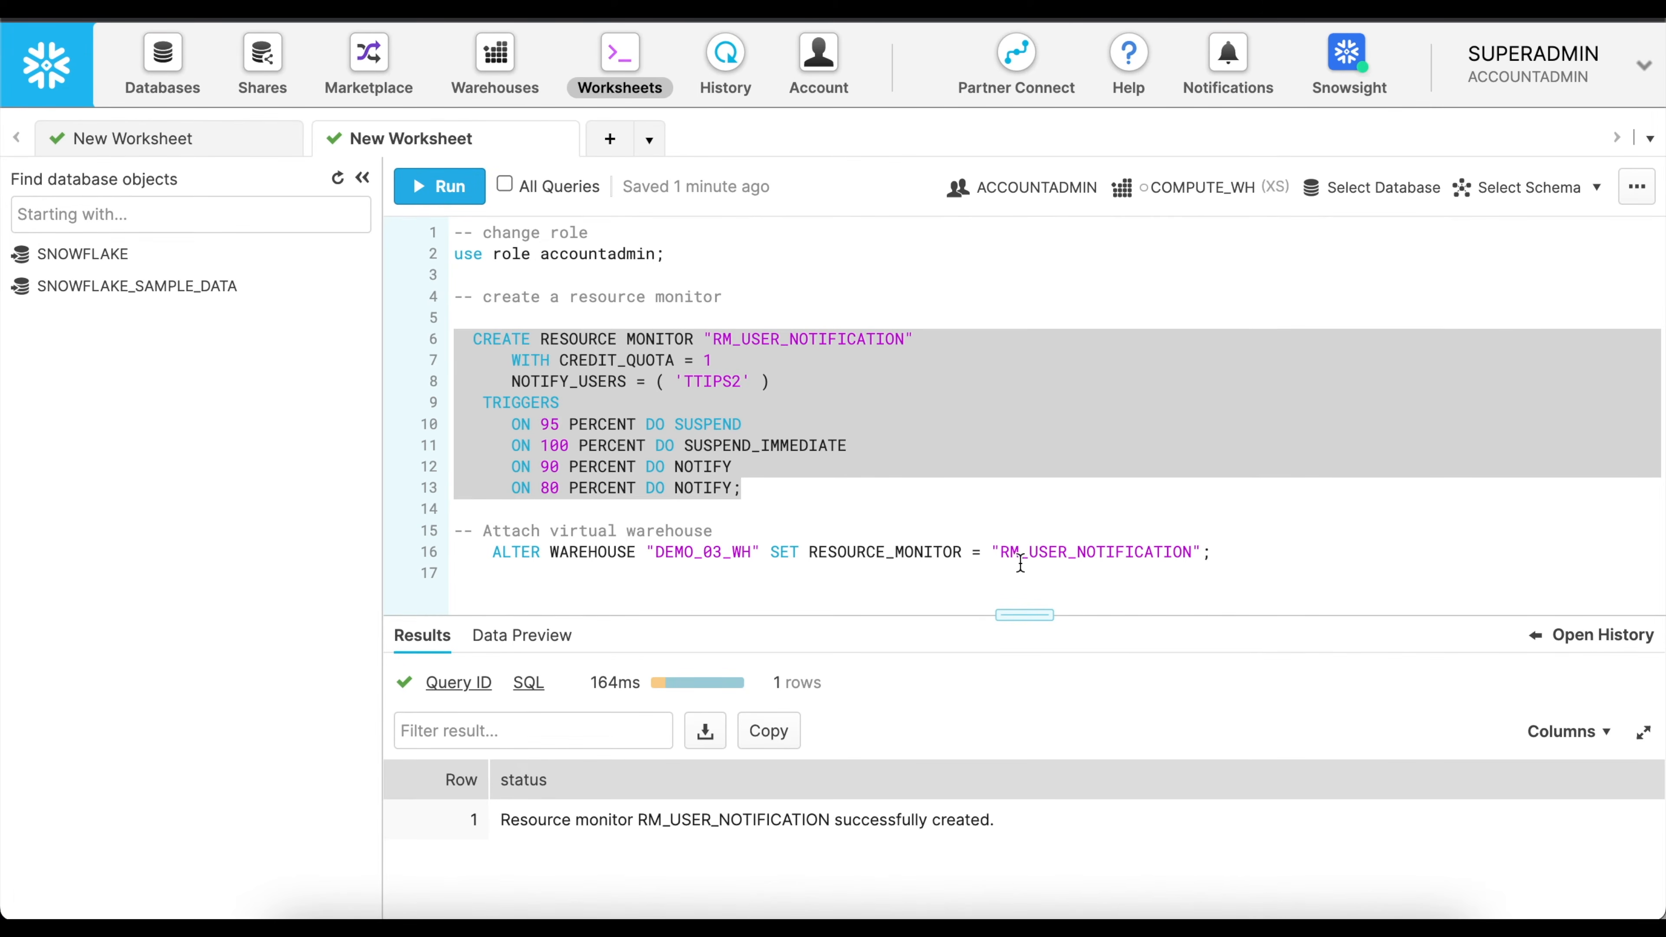
Run the ALTER WAREHOUSE statement on line 16 to attach RM_USER_NOTIFICATION to DEMO_03_WH.
left_click(693, 552)
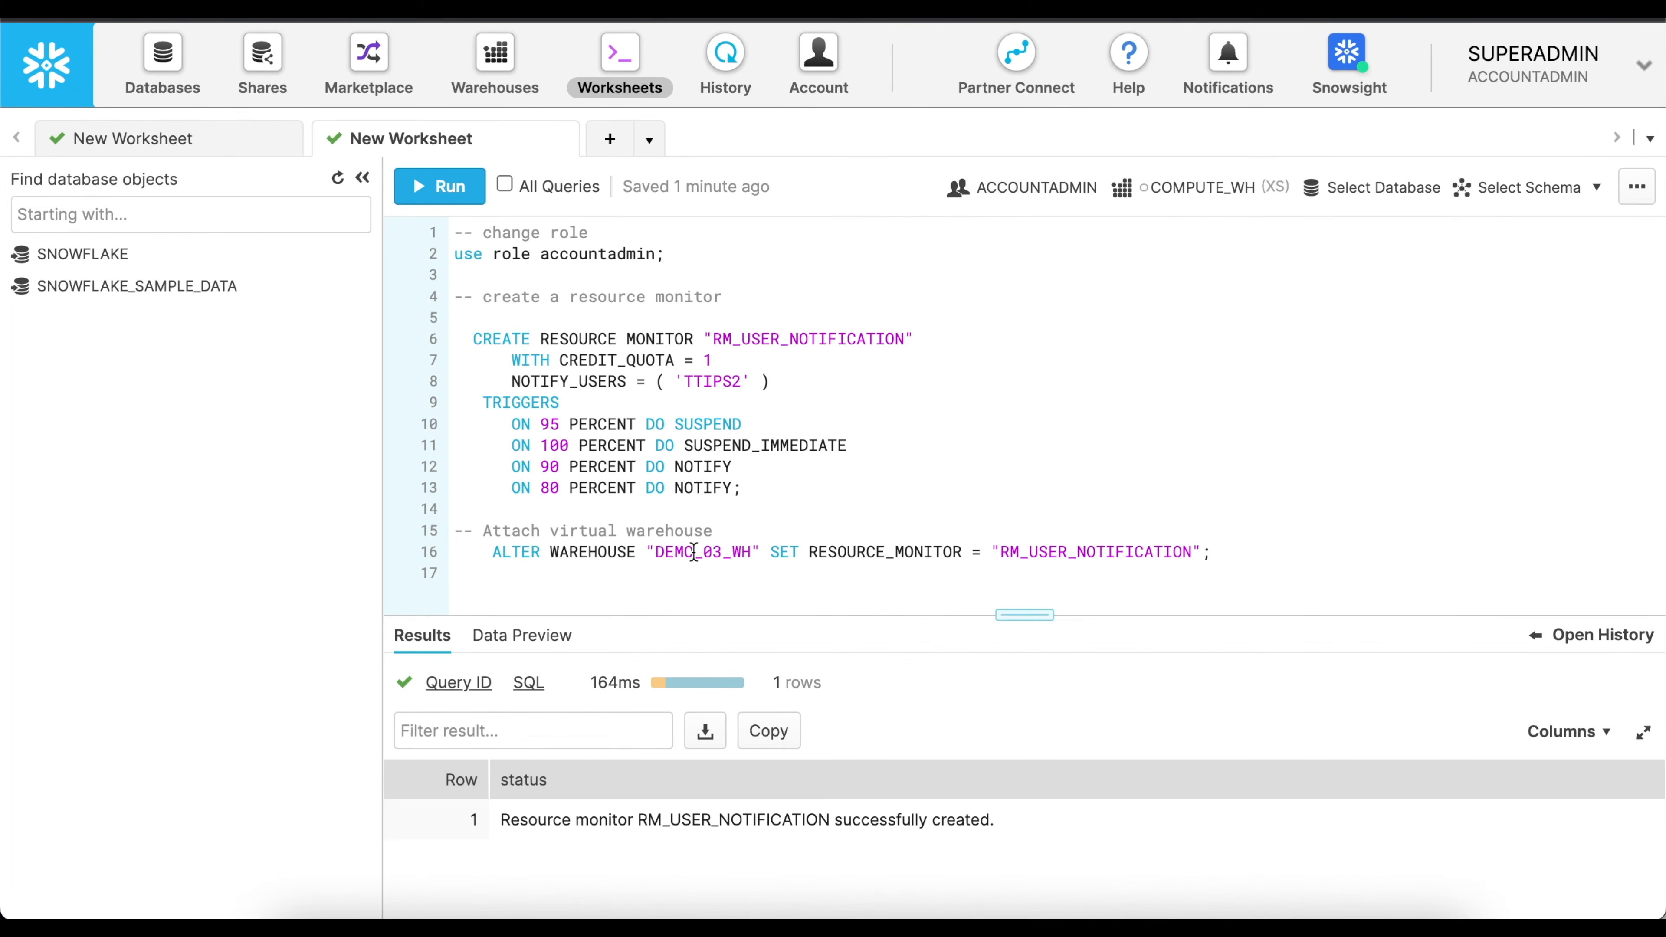
left_click_drag(1212, 552, 463, 552)
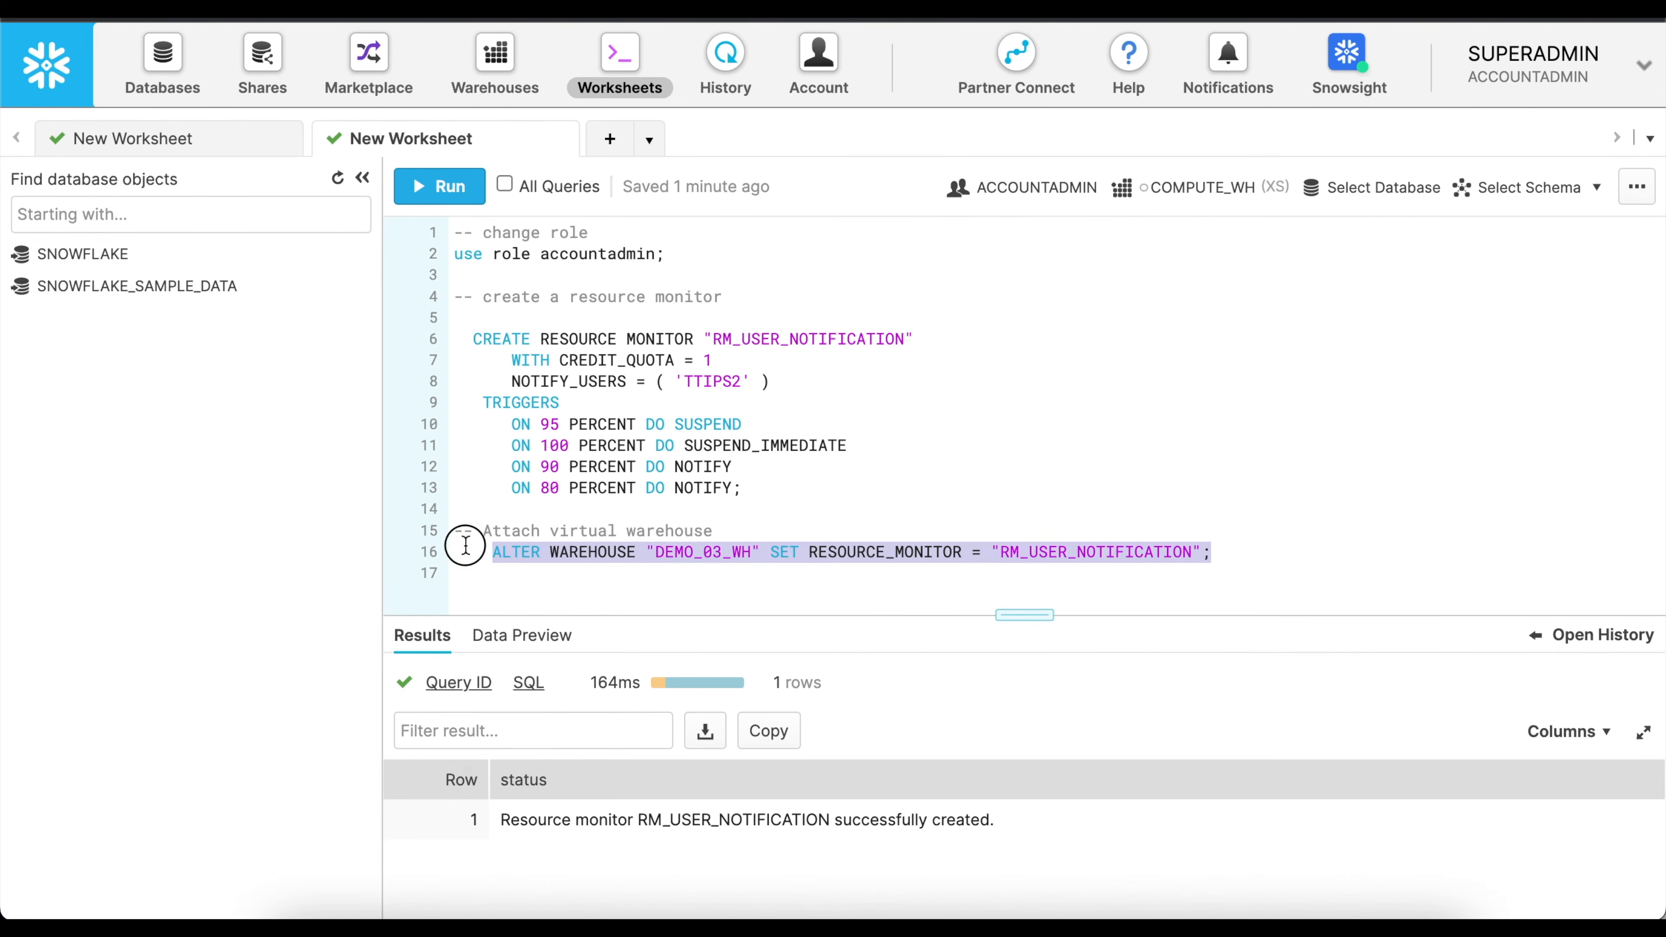
left_click(452, 194)
Add and run "show resource monitors;" on line 18, then collapse the database object list and enlarge the results area.
left_click(1226, 553)
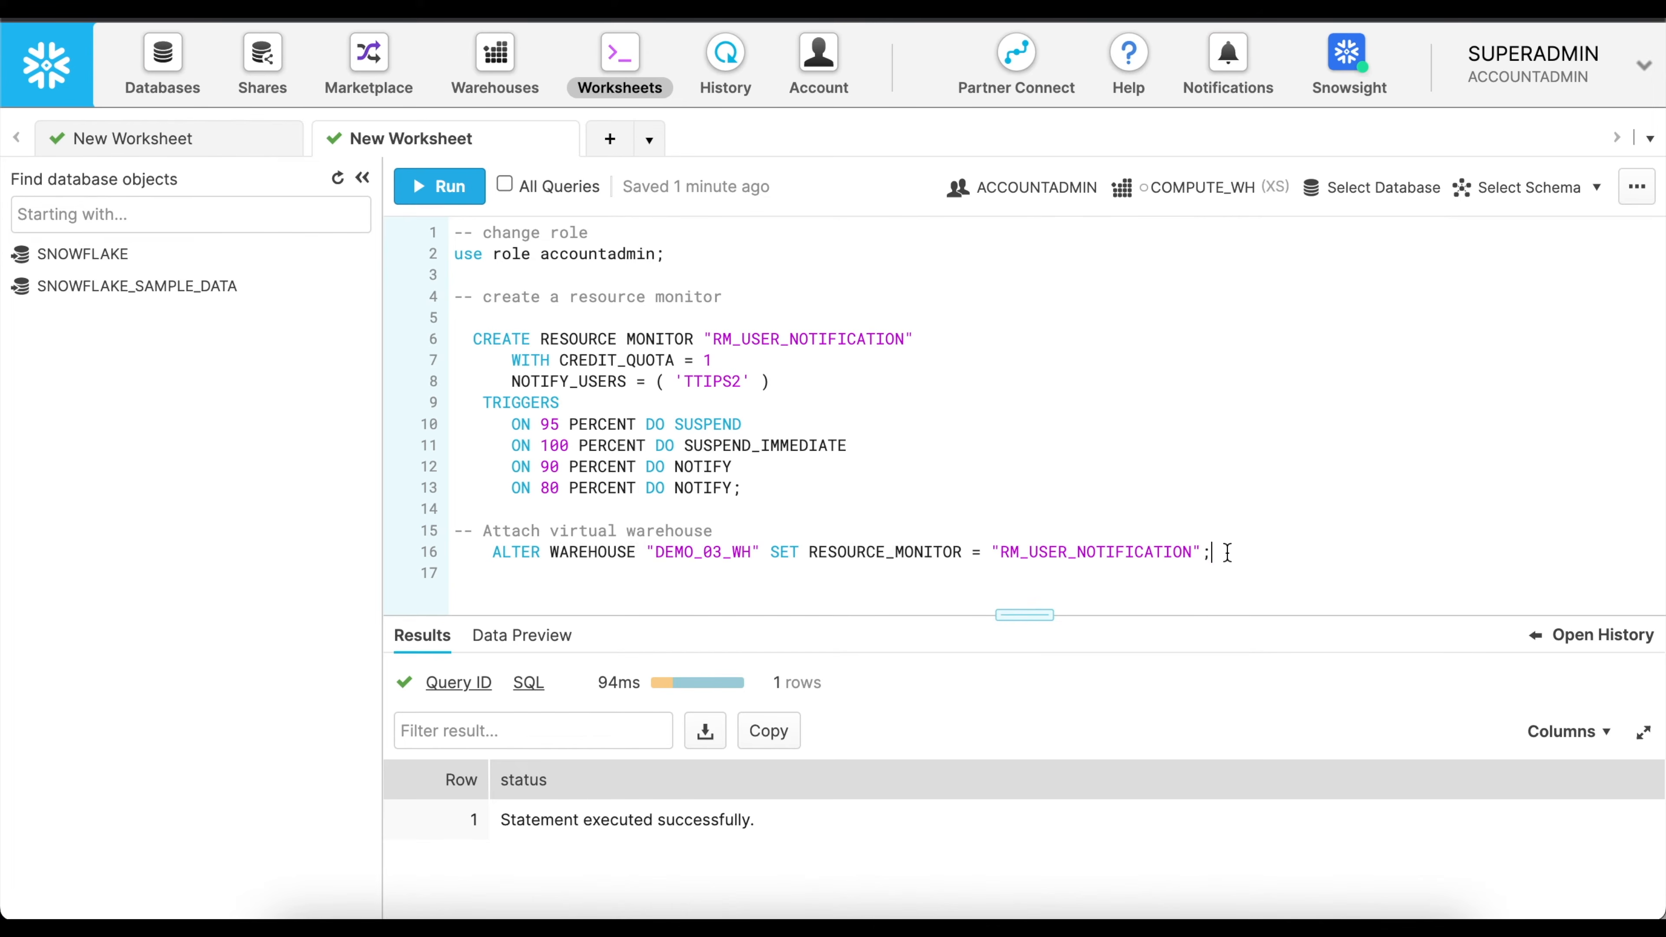
key("Return")
key("Return")
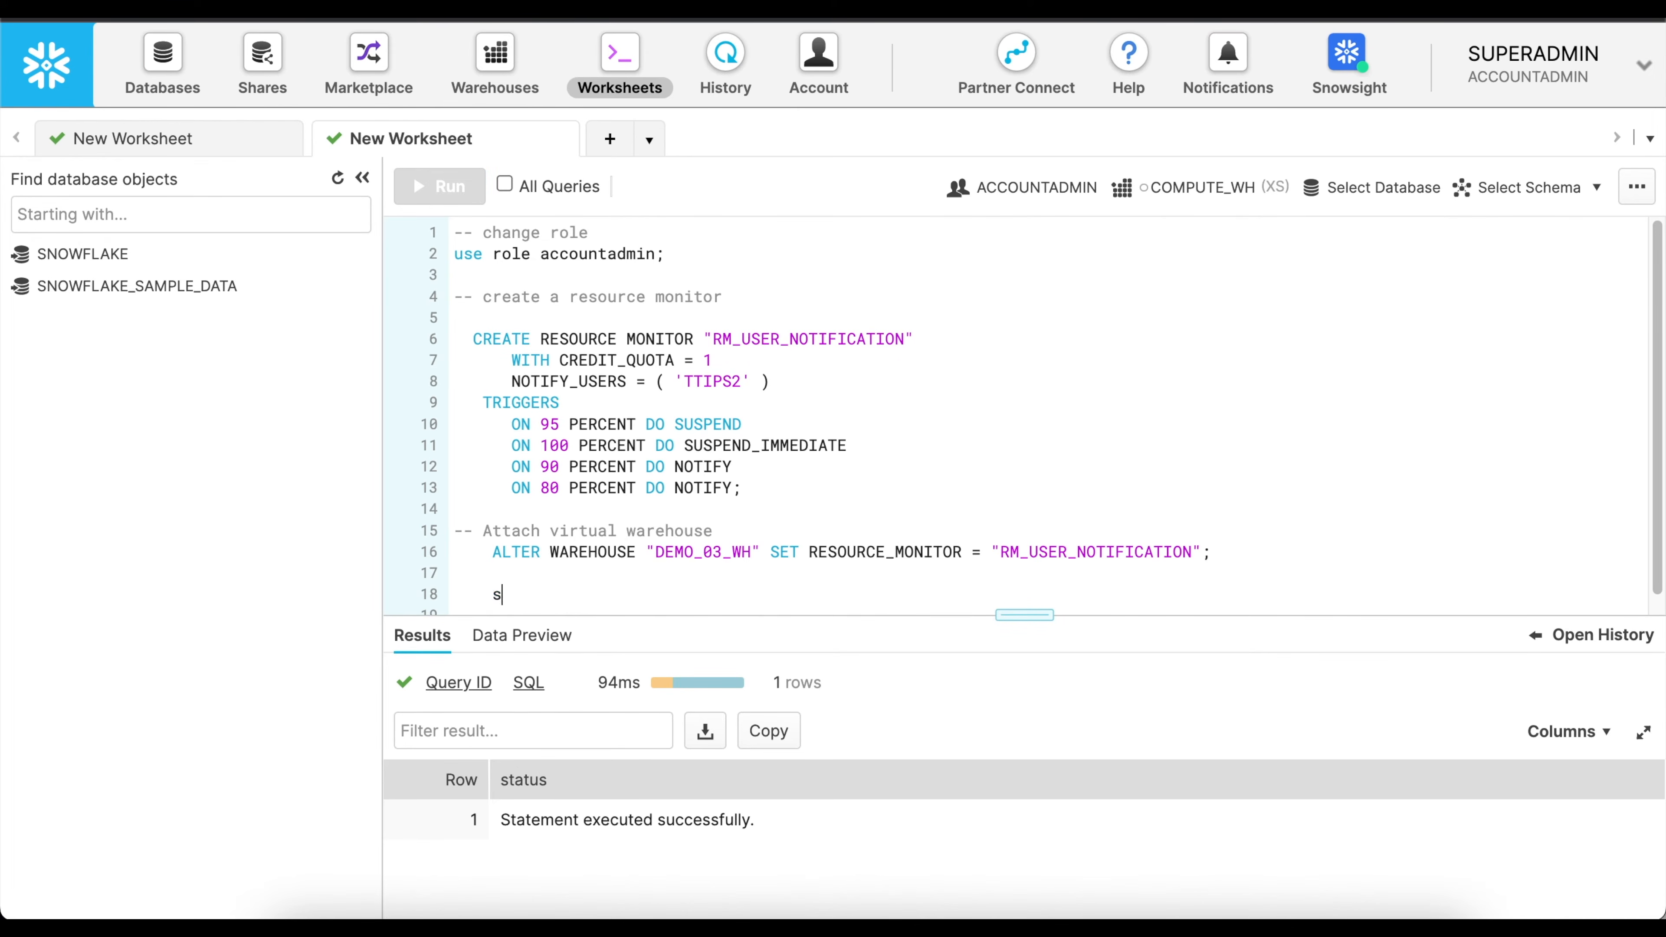
type("show resource monitors;")
left_click(453, 189)
left_click(362, 178)
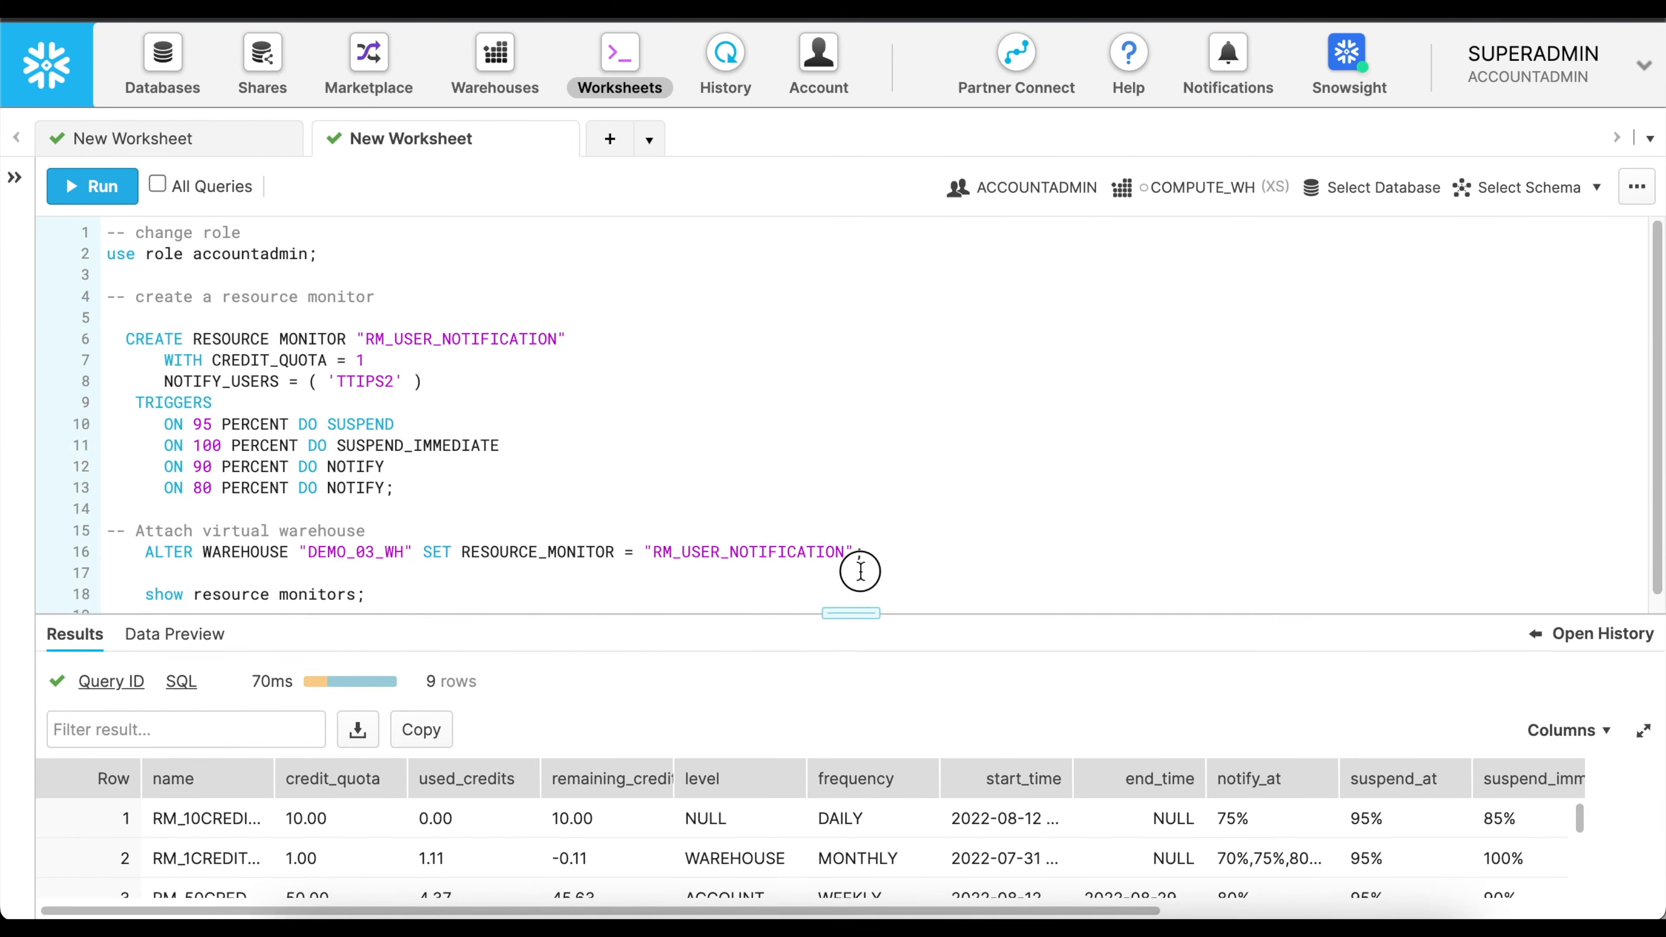
left_click_drag(851, 612, 850, 313)
Limit the show resource monitors statement with a like clause for RM_USER_NOTIFICATION, run it, and inspect the last columns of the result.
scroll(509, 269, "down", 1)
double_click(509, 269)
key("super+c")
scroll(557, 269, "down", 3)
left_click(369, 291)
key("BackSpace")
type("lik")
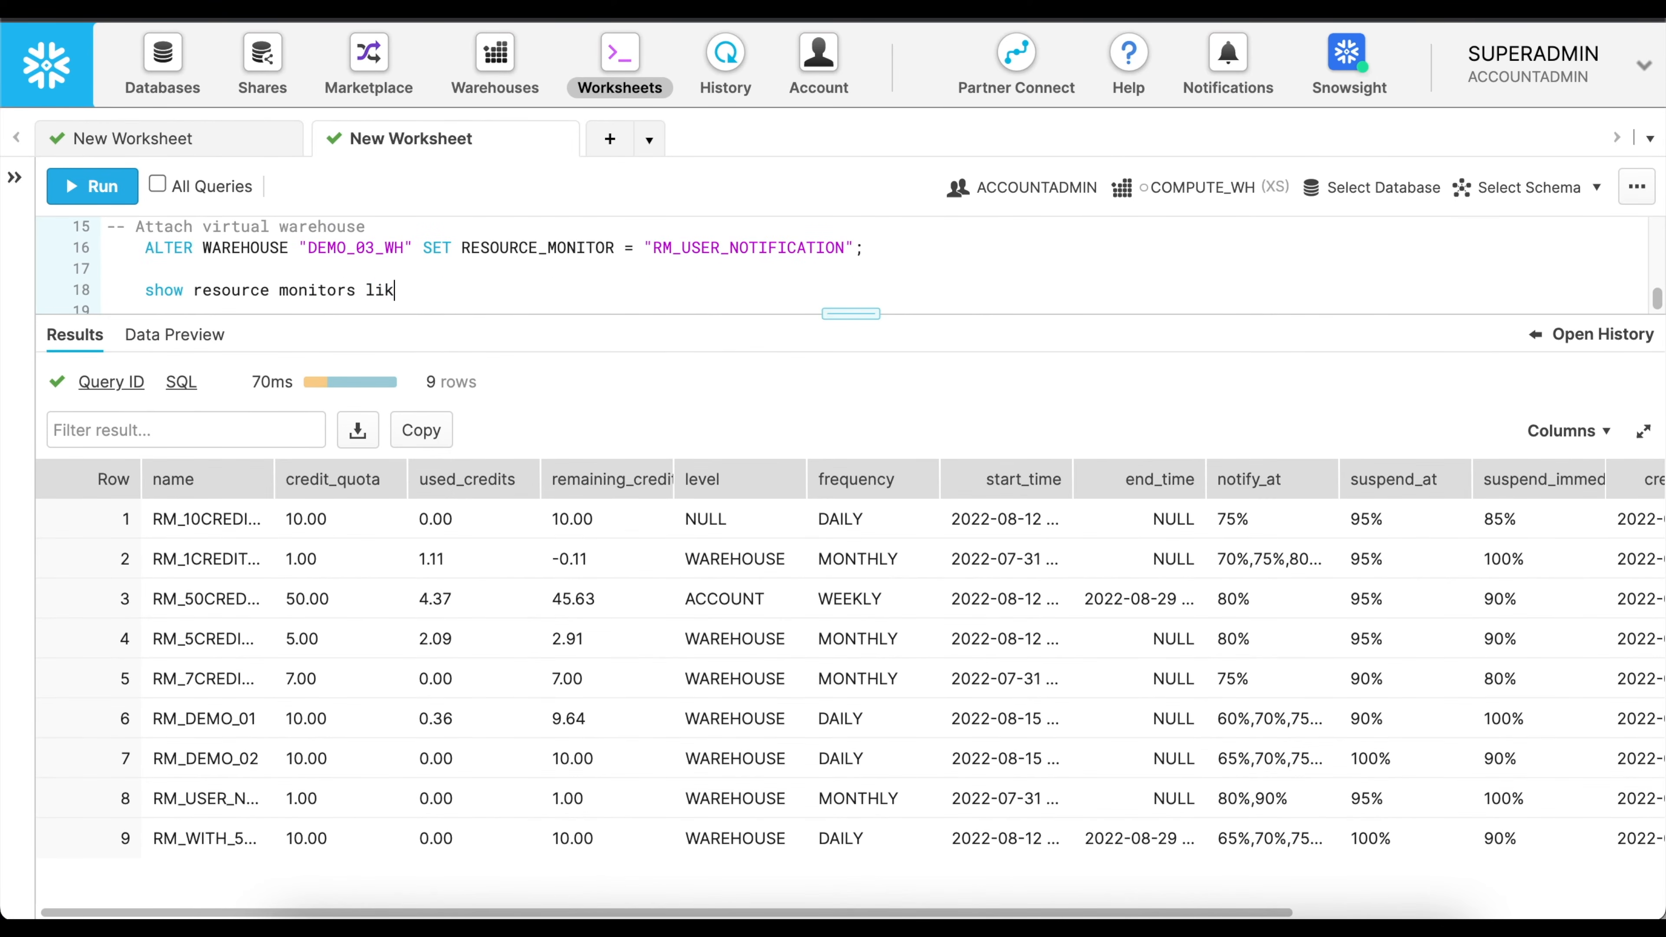
type("e '")
key("super+v")
type("';")
left_click(92, 186)
scroll(669, 483, "right", 7)
left_click(1576, 520)
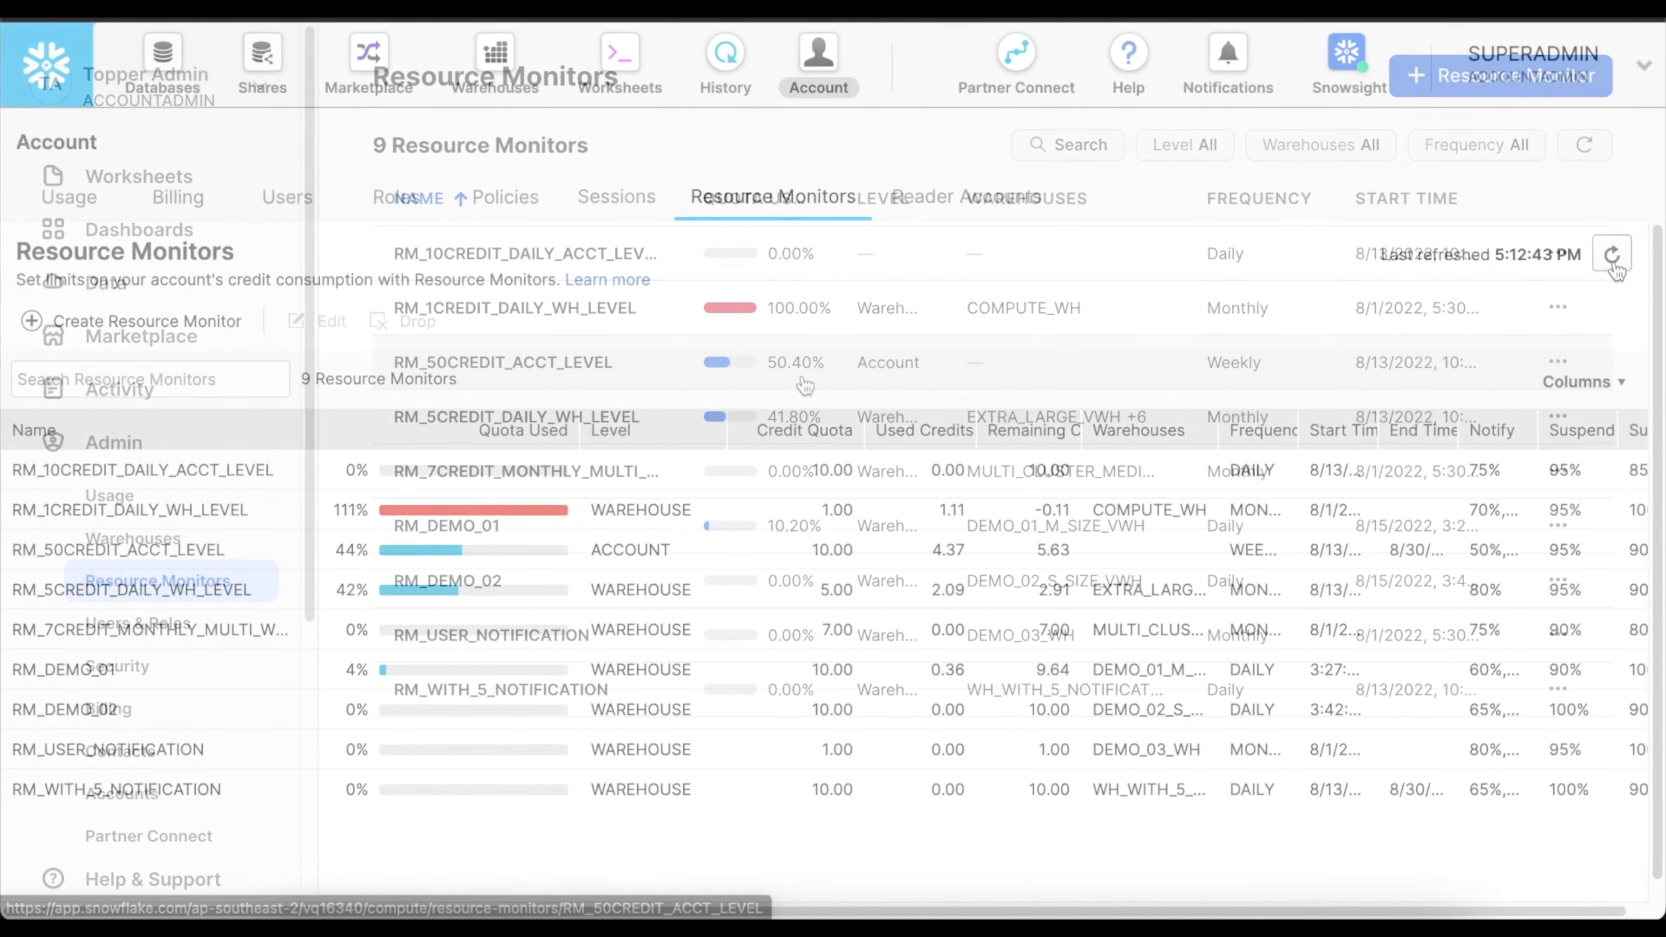
Refresh the account's resource monitors list, widen the Name, Level and Notify columns, and examine the account-level monitor's quota usage.
left_click(1612, 255)
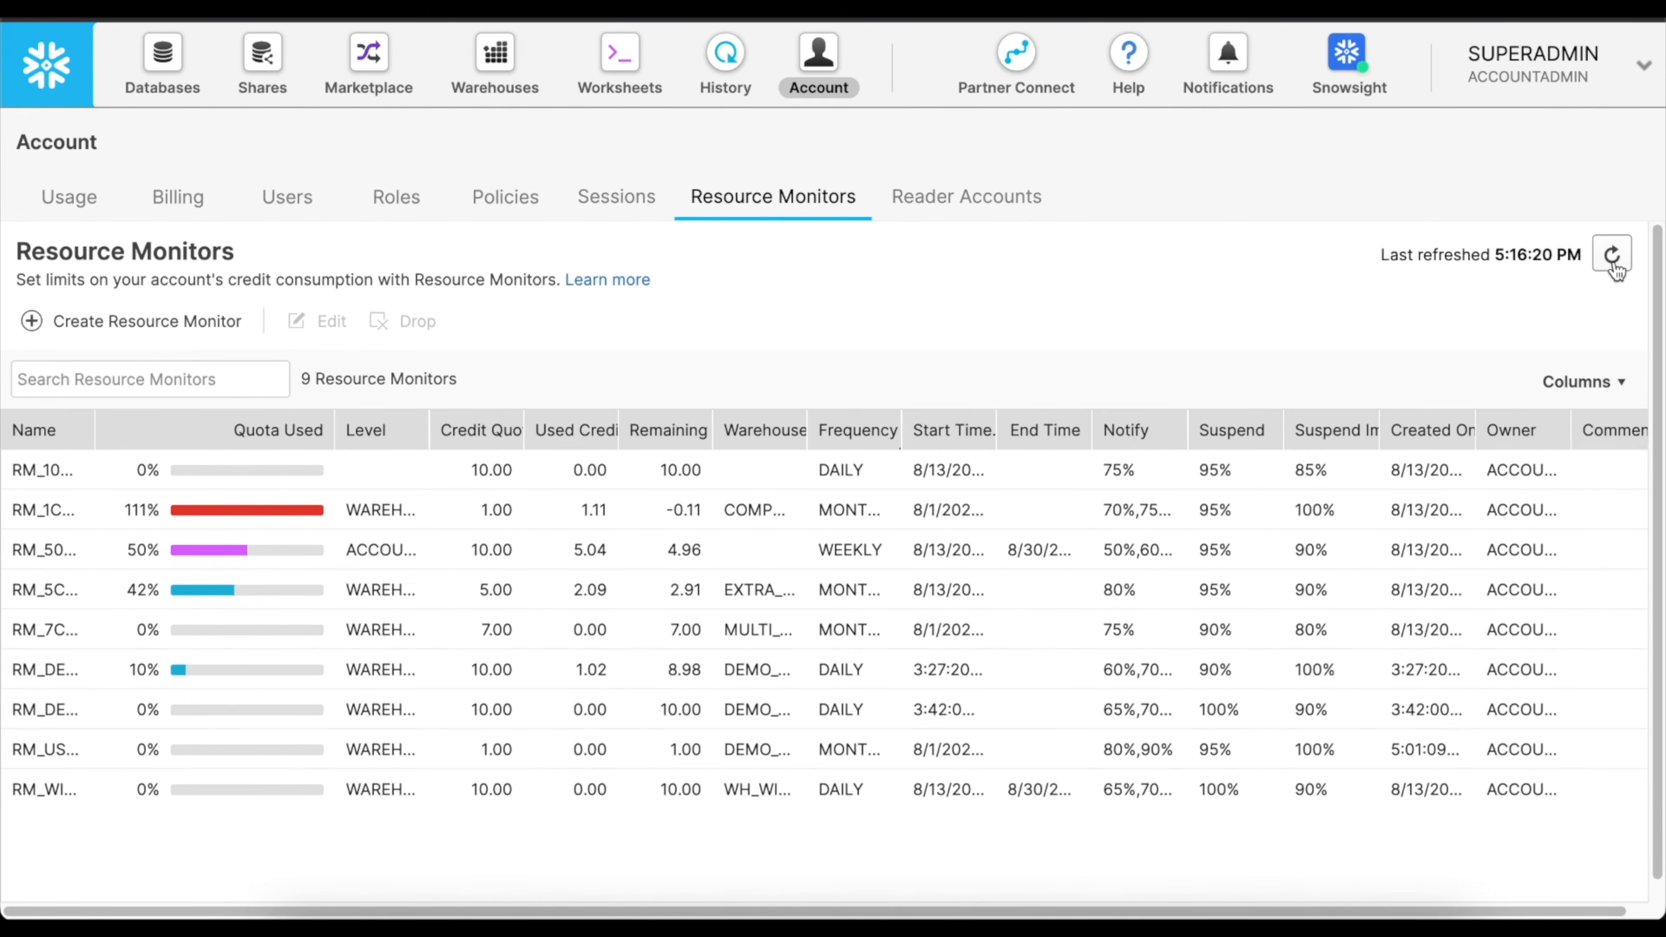
left_click_drag(104, 433, 264, 441)
left_click_drag(473, 430, 480, 432)
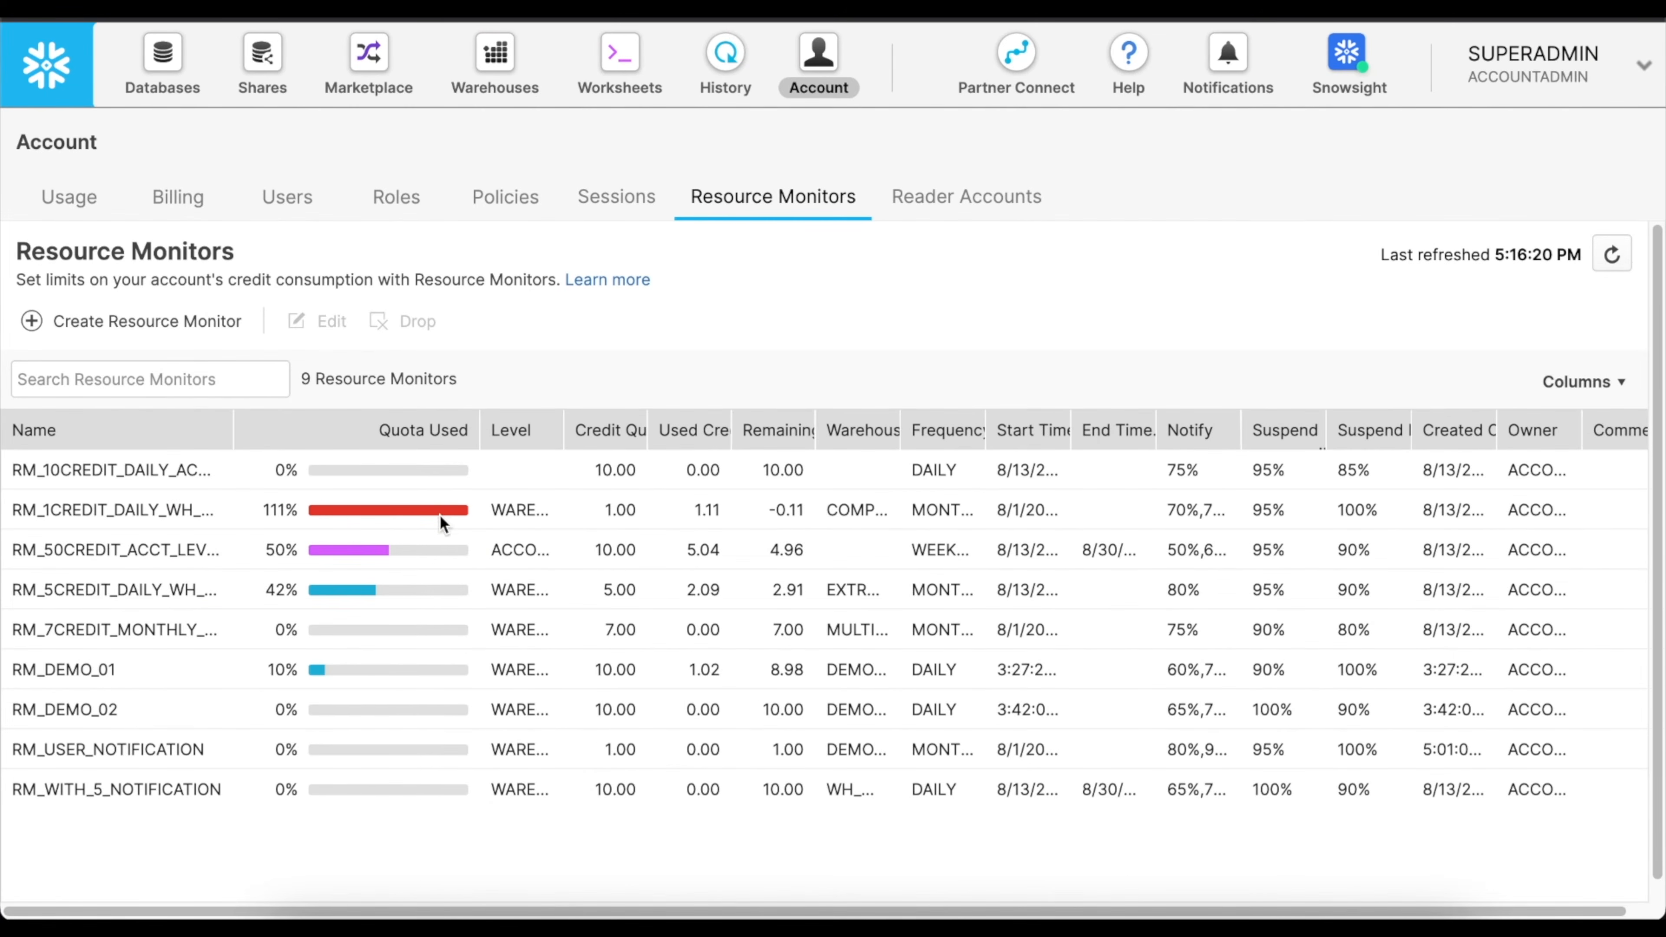
mouse_move(450, 551)
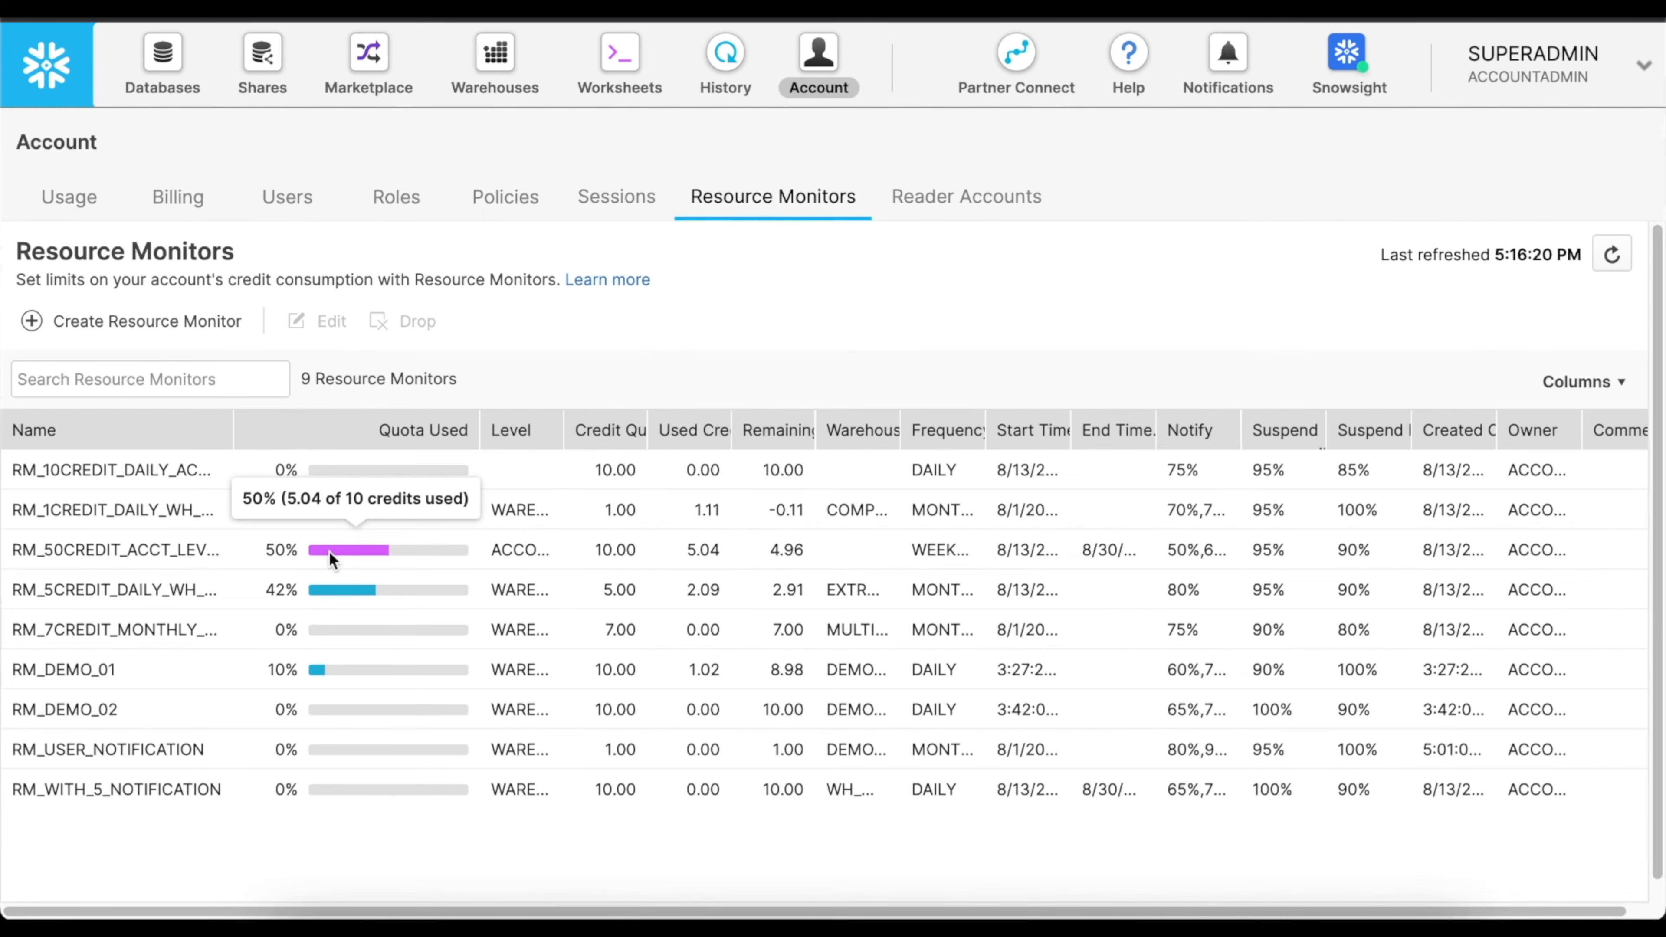
left_click_drag(564, 430, 654, 430)
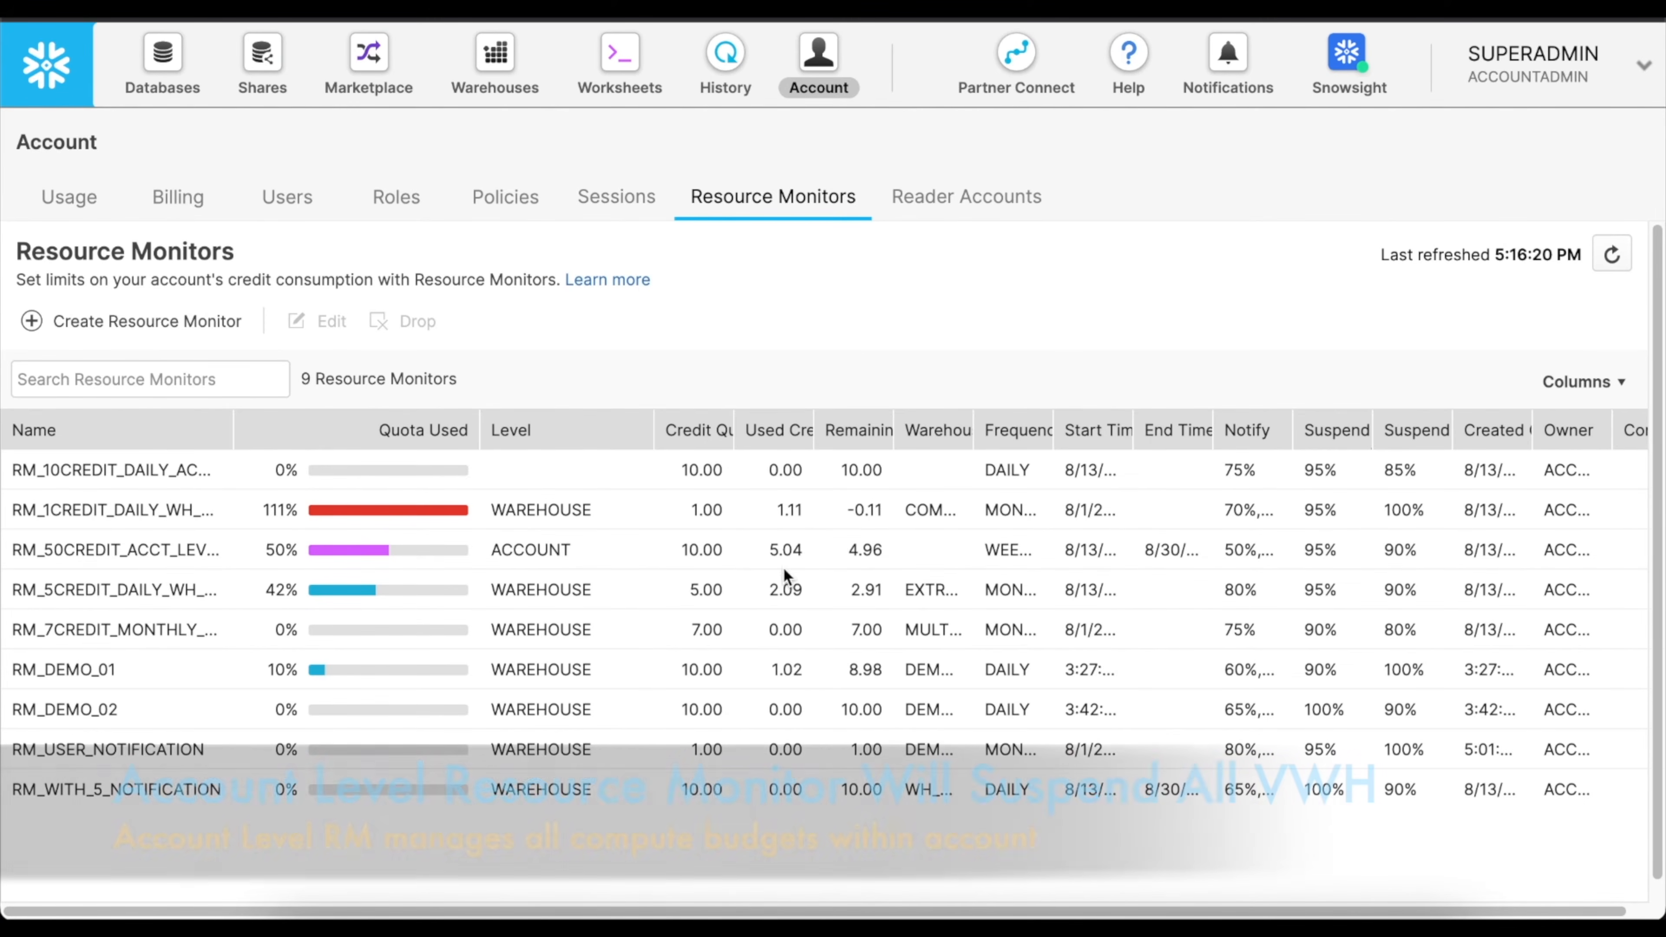
left_click_drag(1292, 430, 1384, 432)
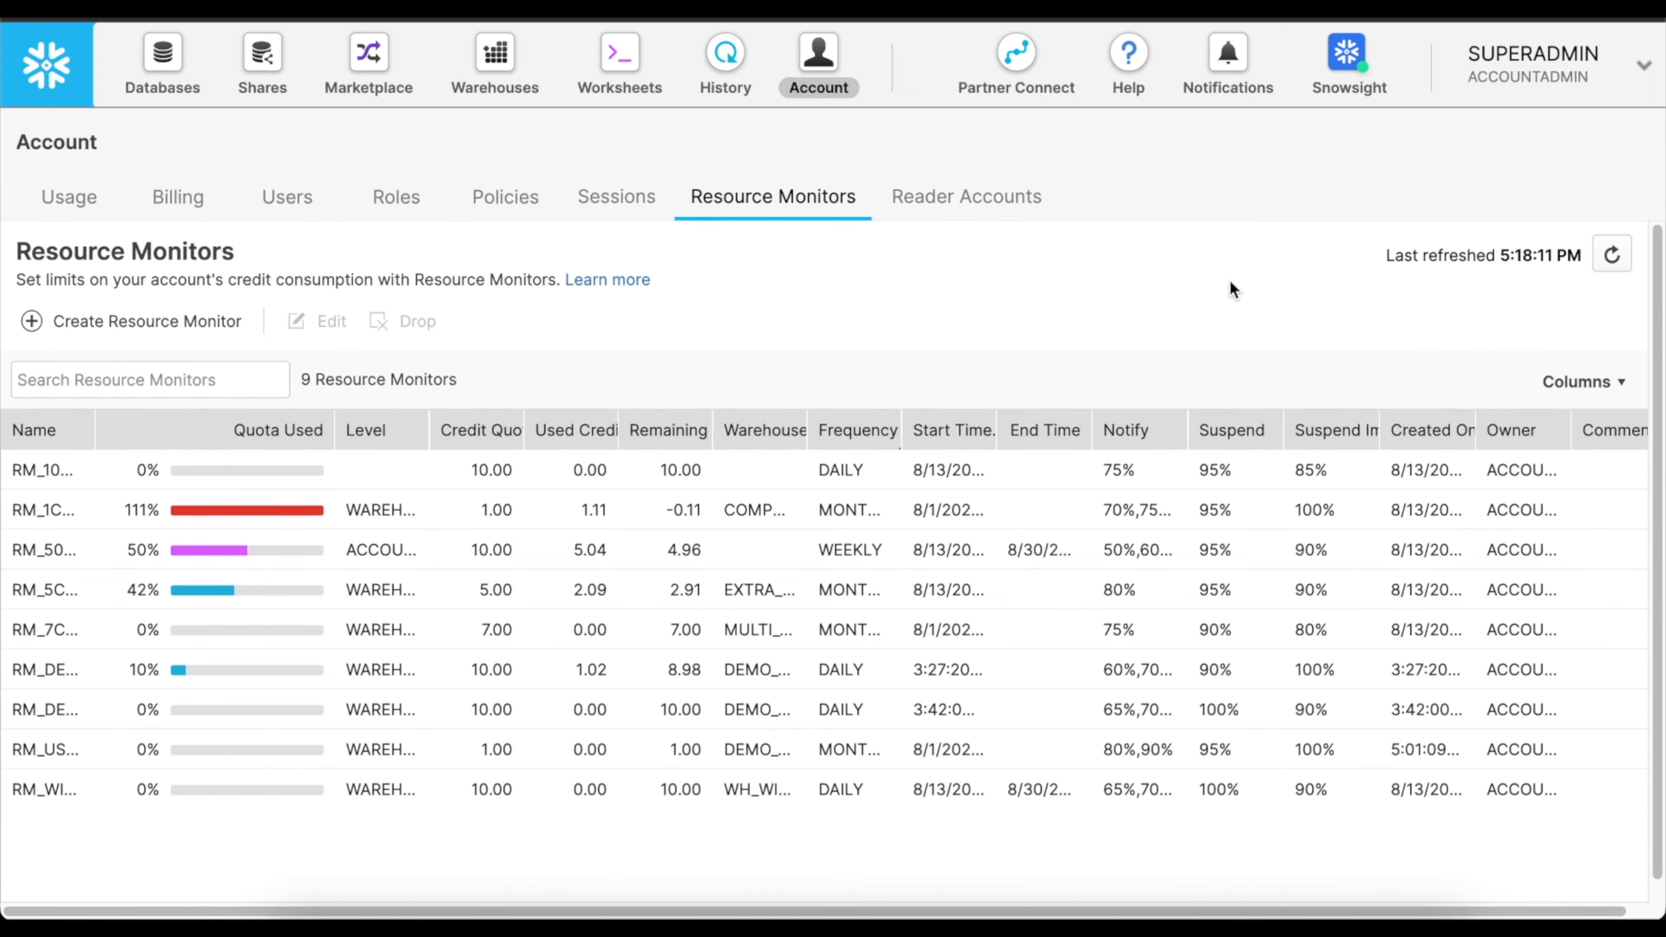
Open the notification settings of the accountadmin user and turn on notifications.
left_click(1237, 66)
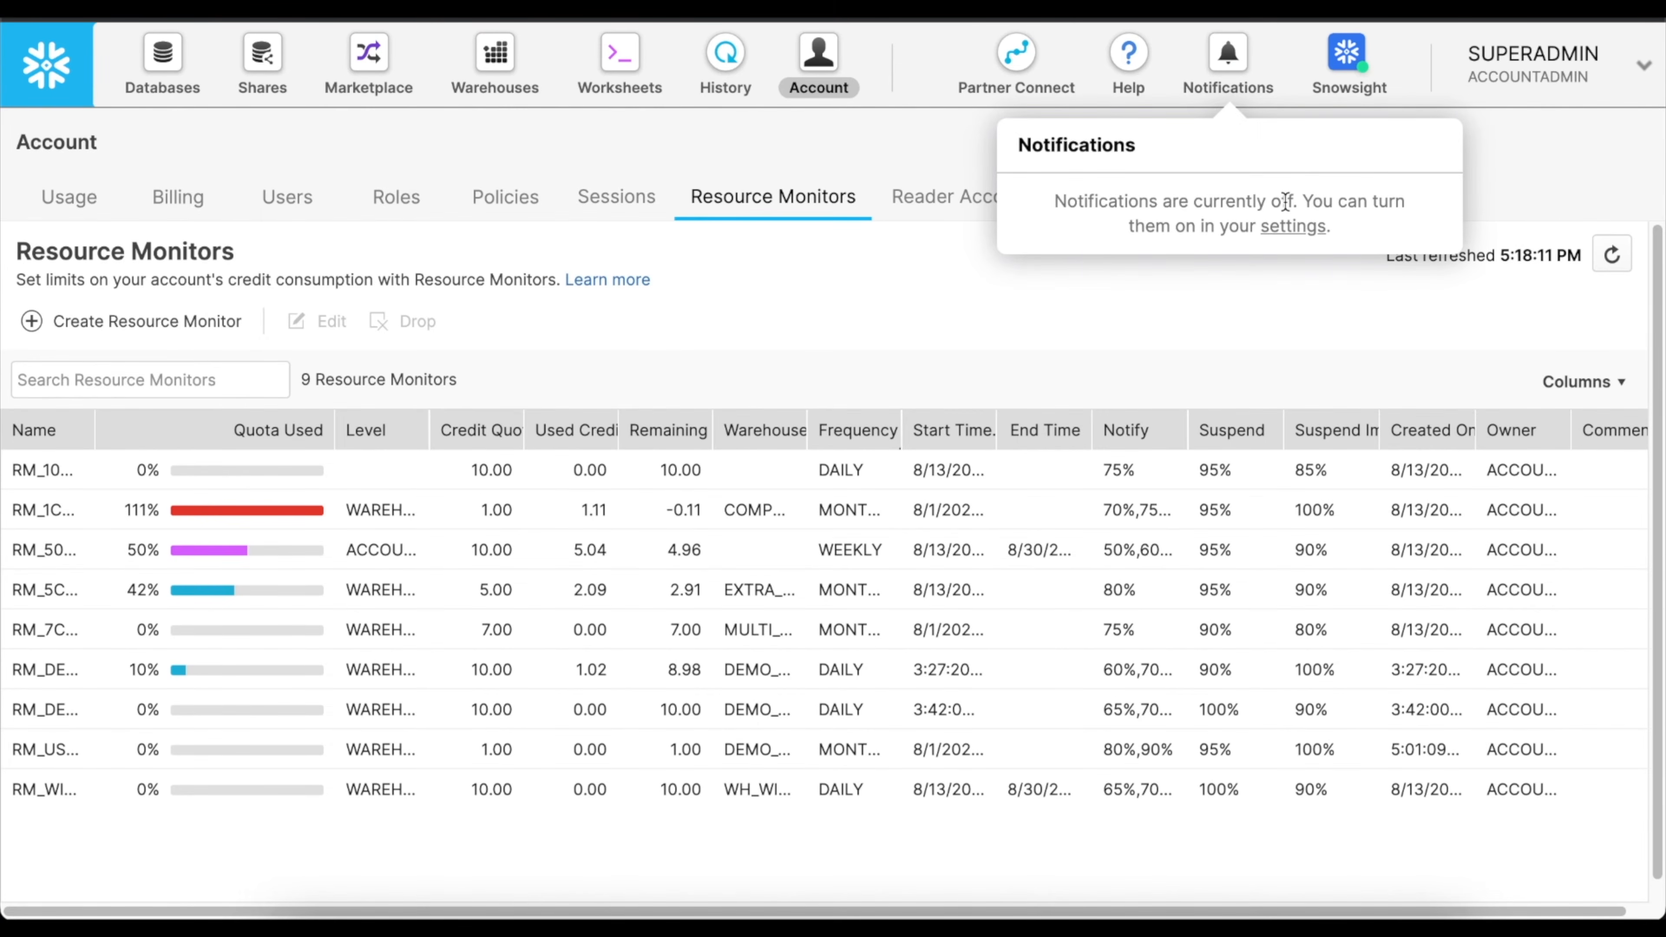
left_click(1289, 229)
left_click(864, 310)
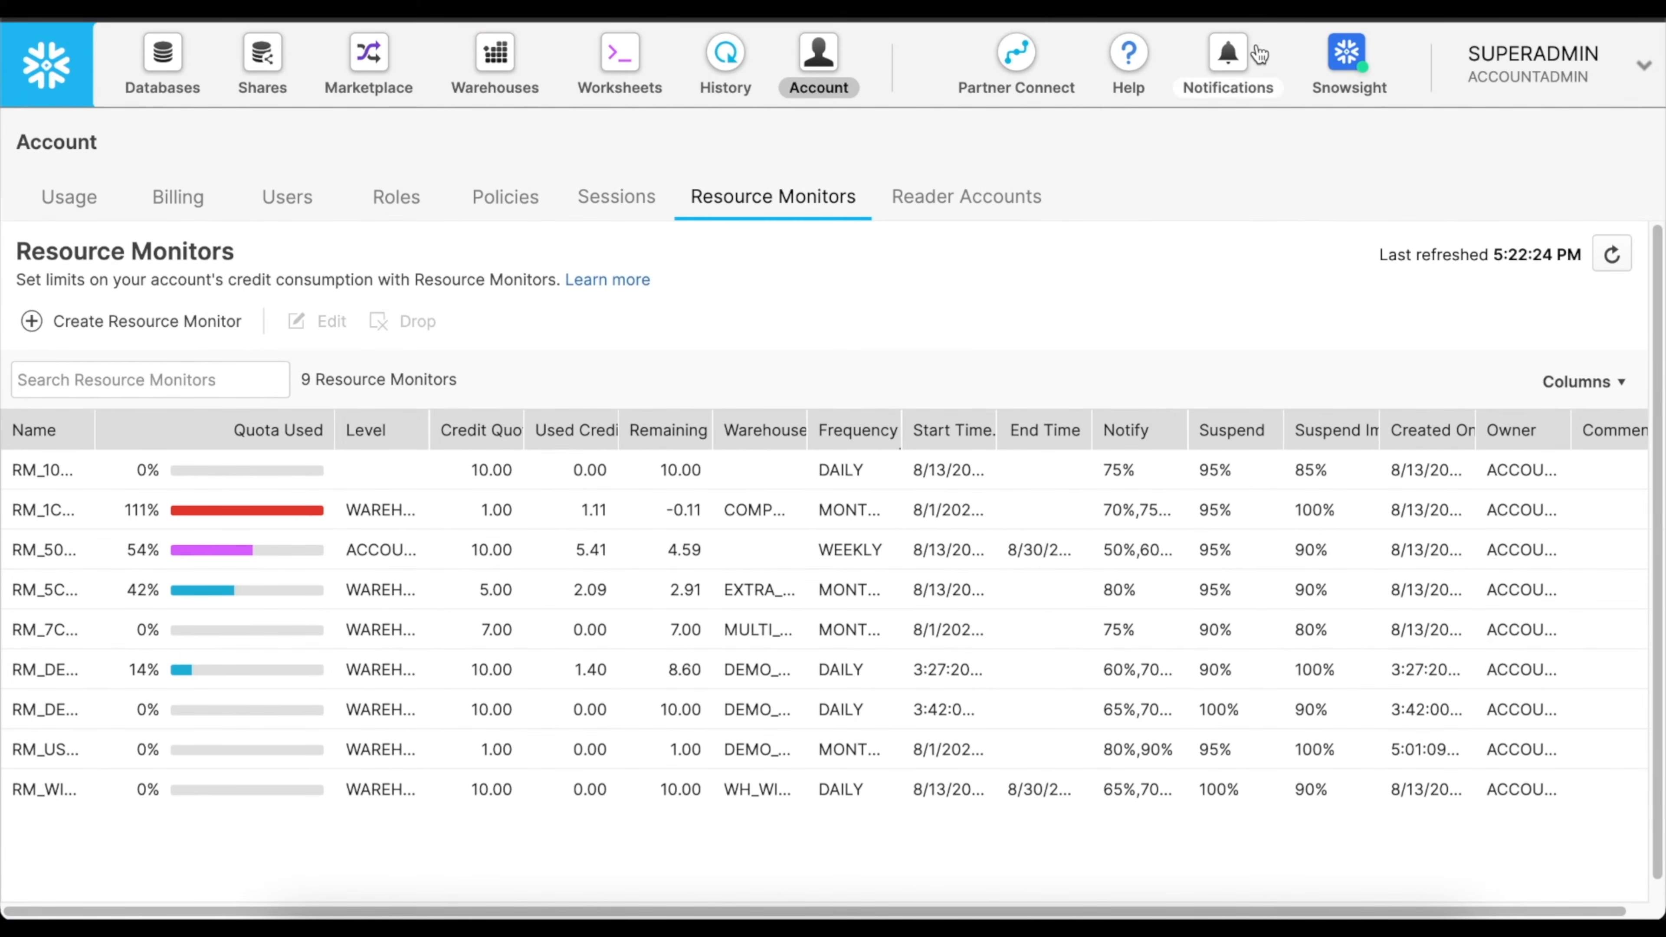
Open the notifications list, examine the messages about quota percentages and triggered actions, and close it.
left_click(1228, 66)
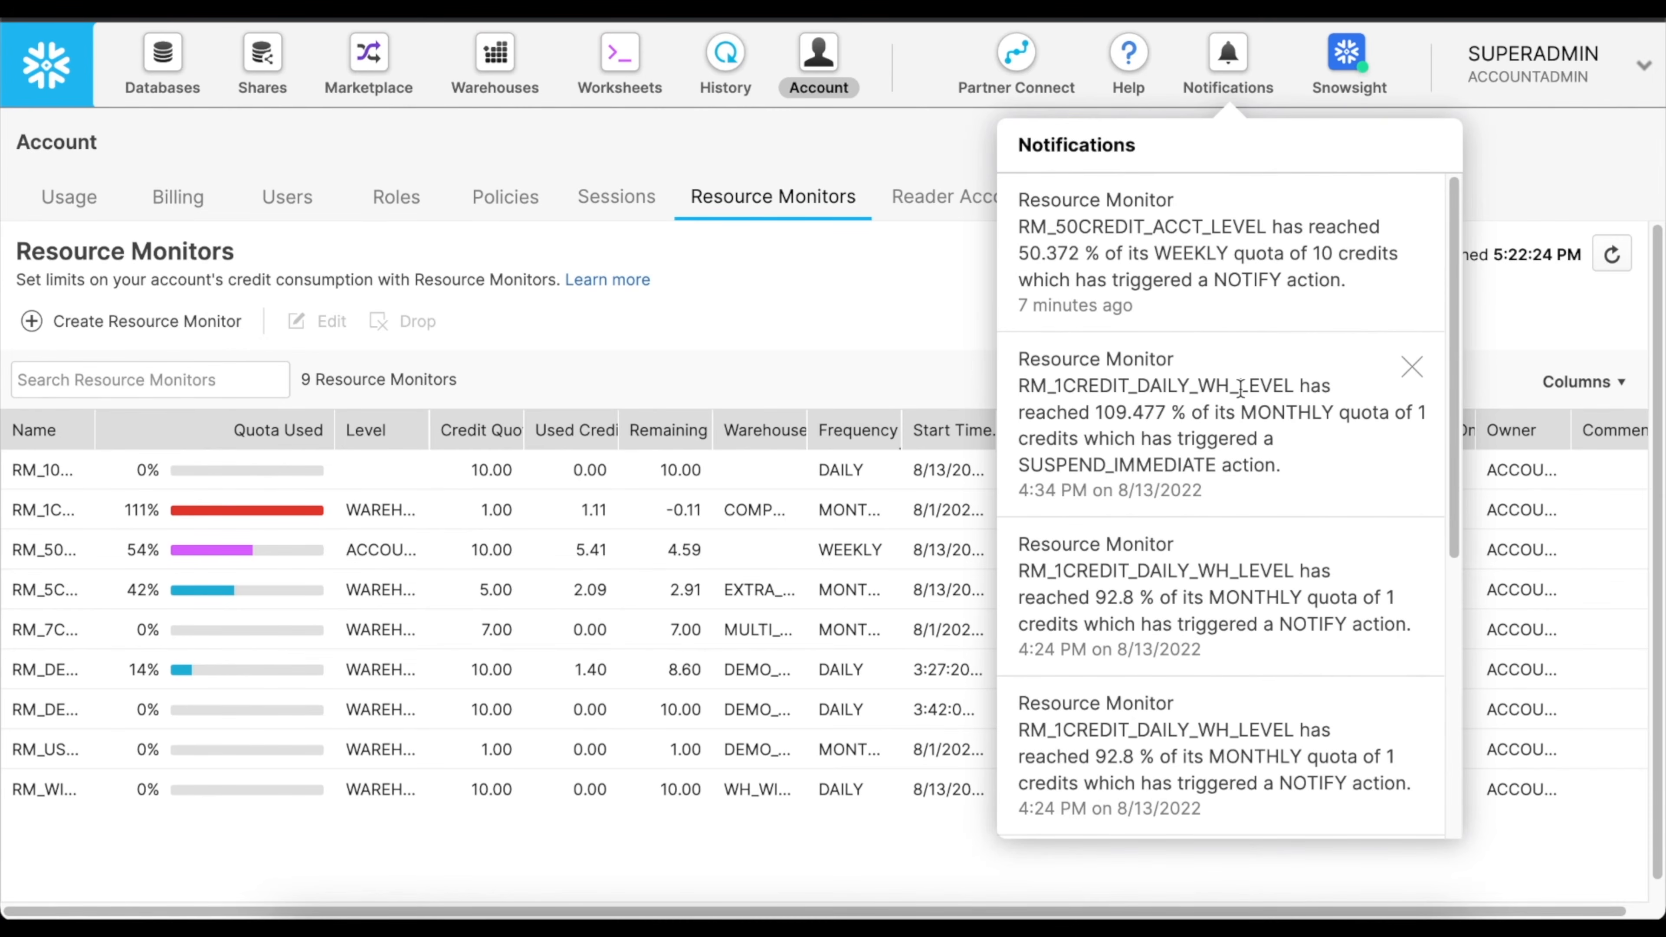
scroll(1246, 392, "down", 5)
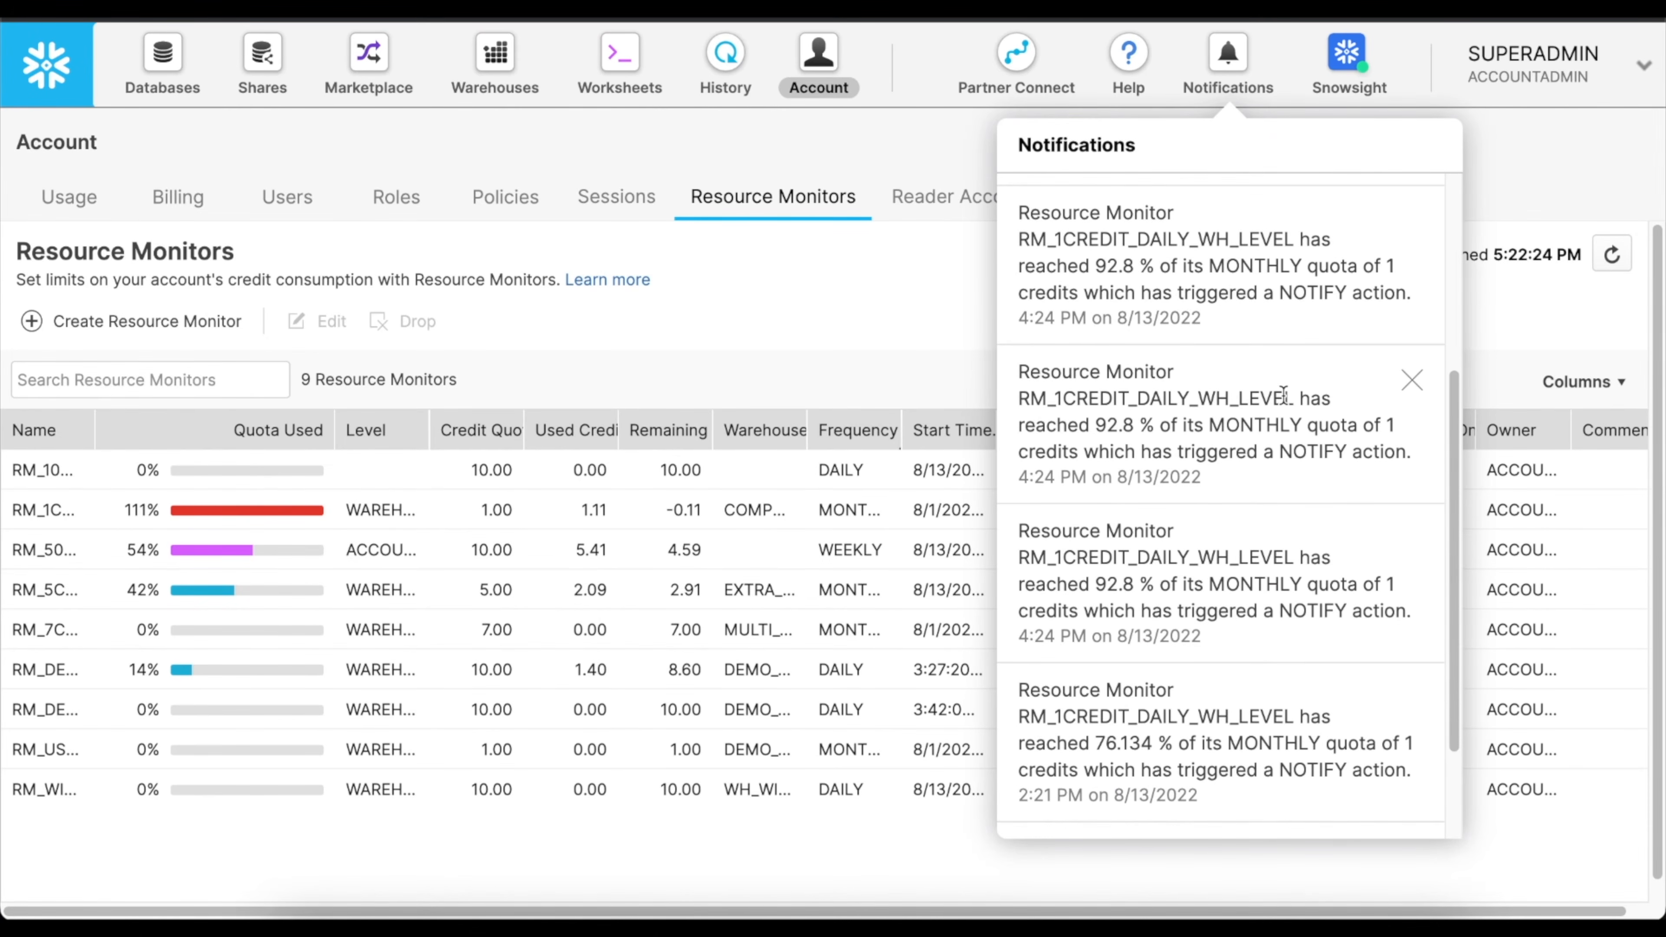
scroll(1283, 394, "down", 2)
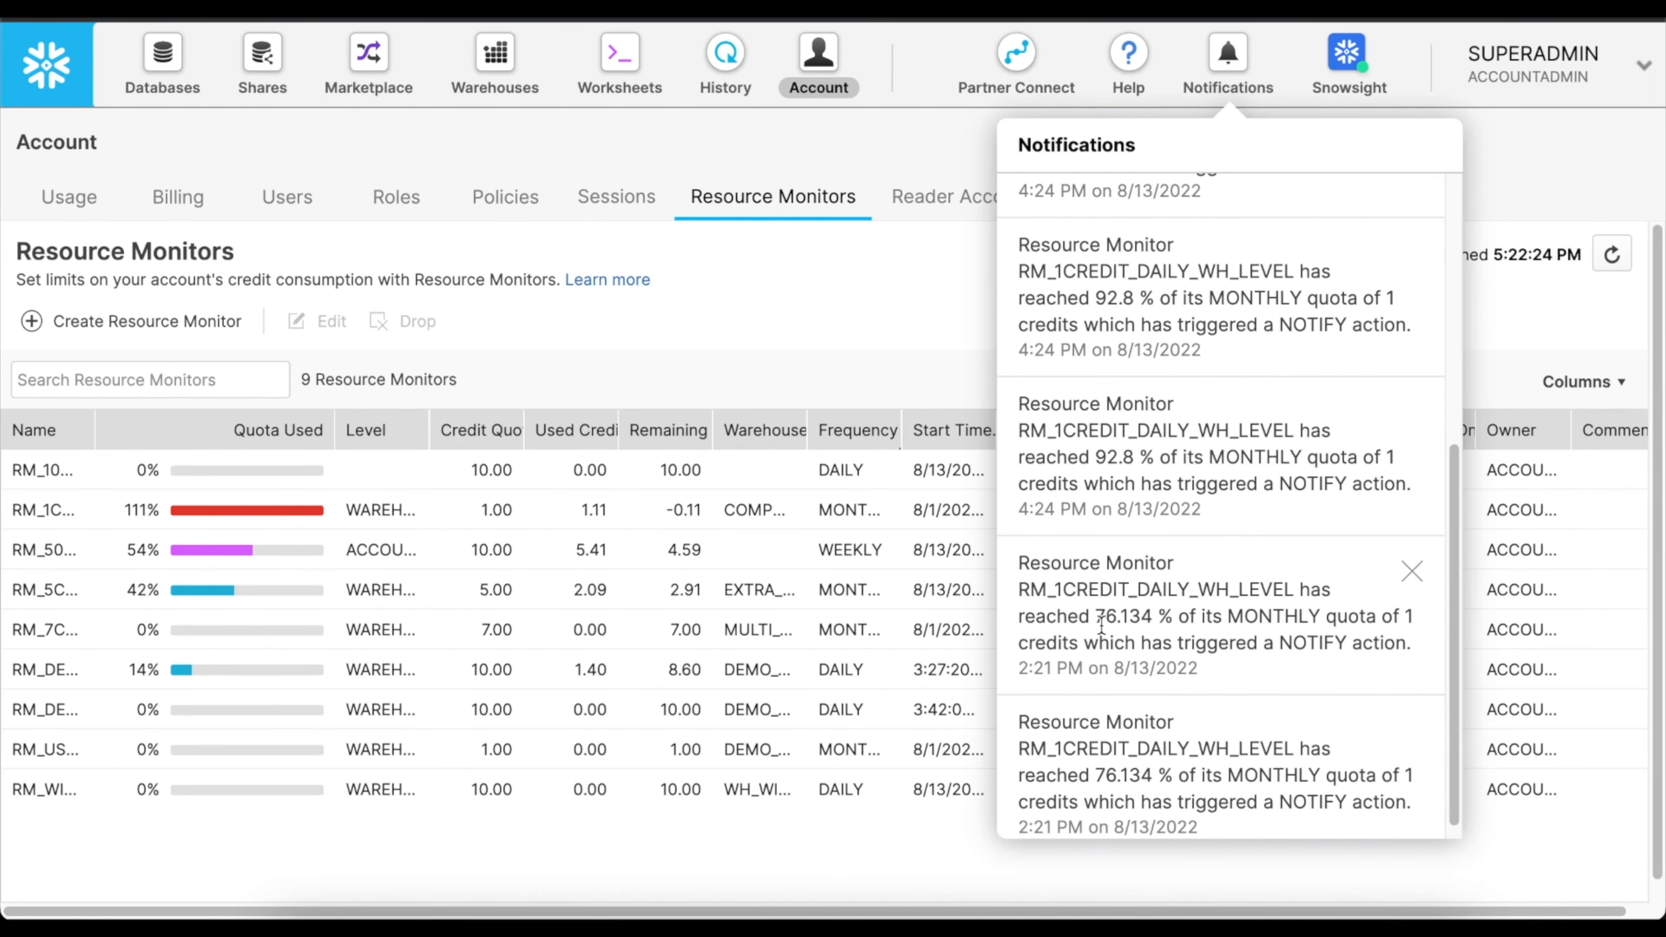
left_click_drag(1094, 617, 1174, 617)
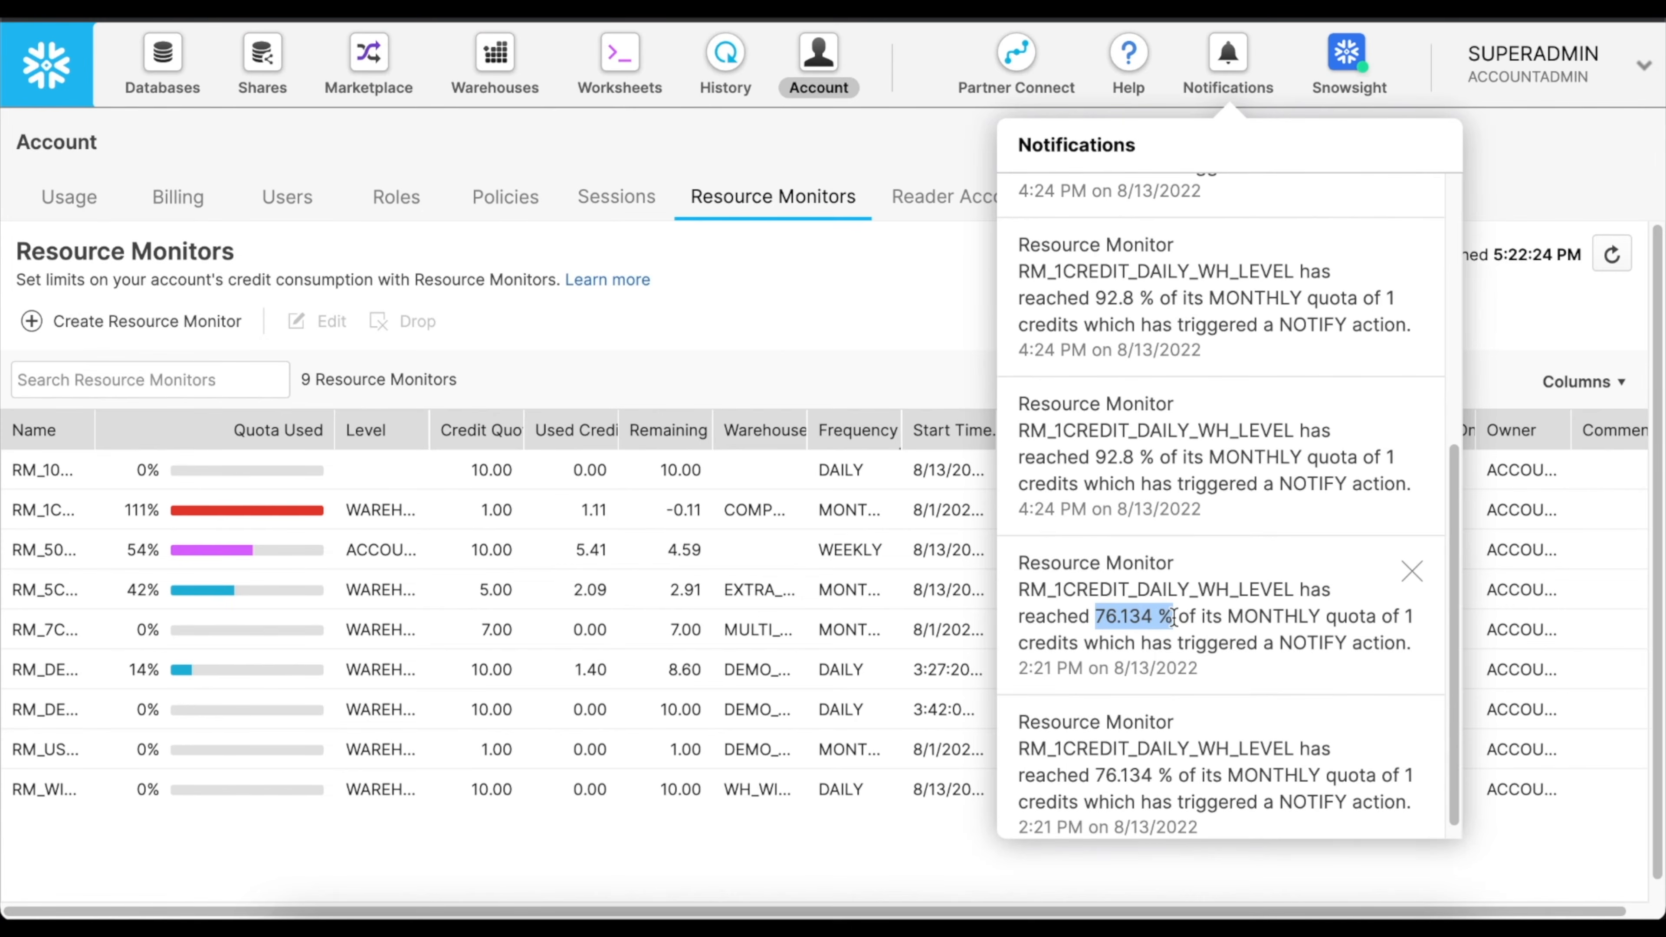
left_click(732, 330)
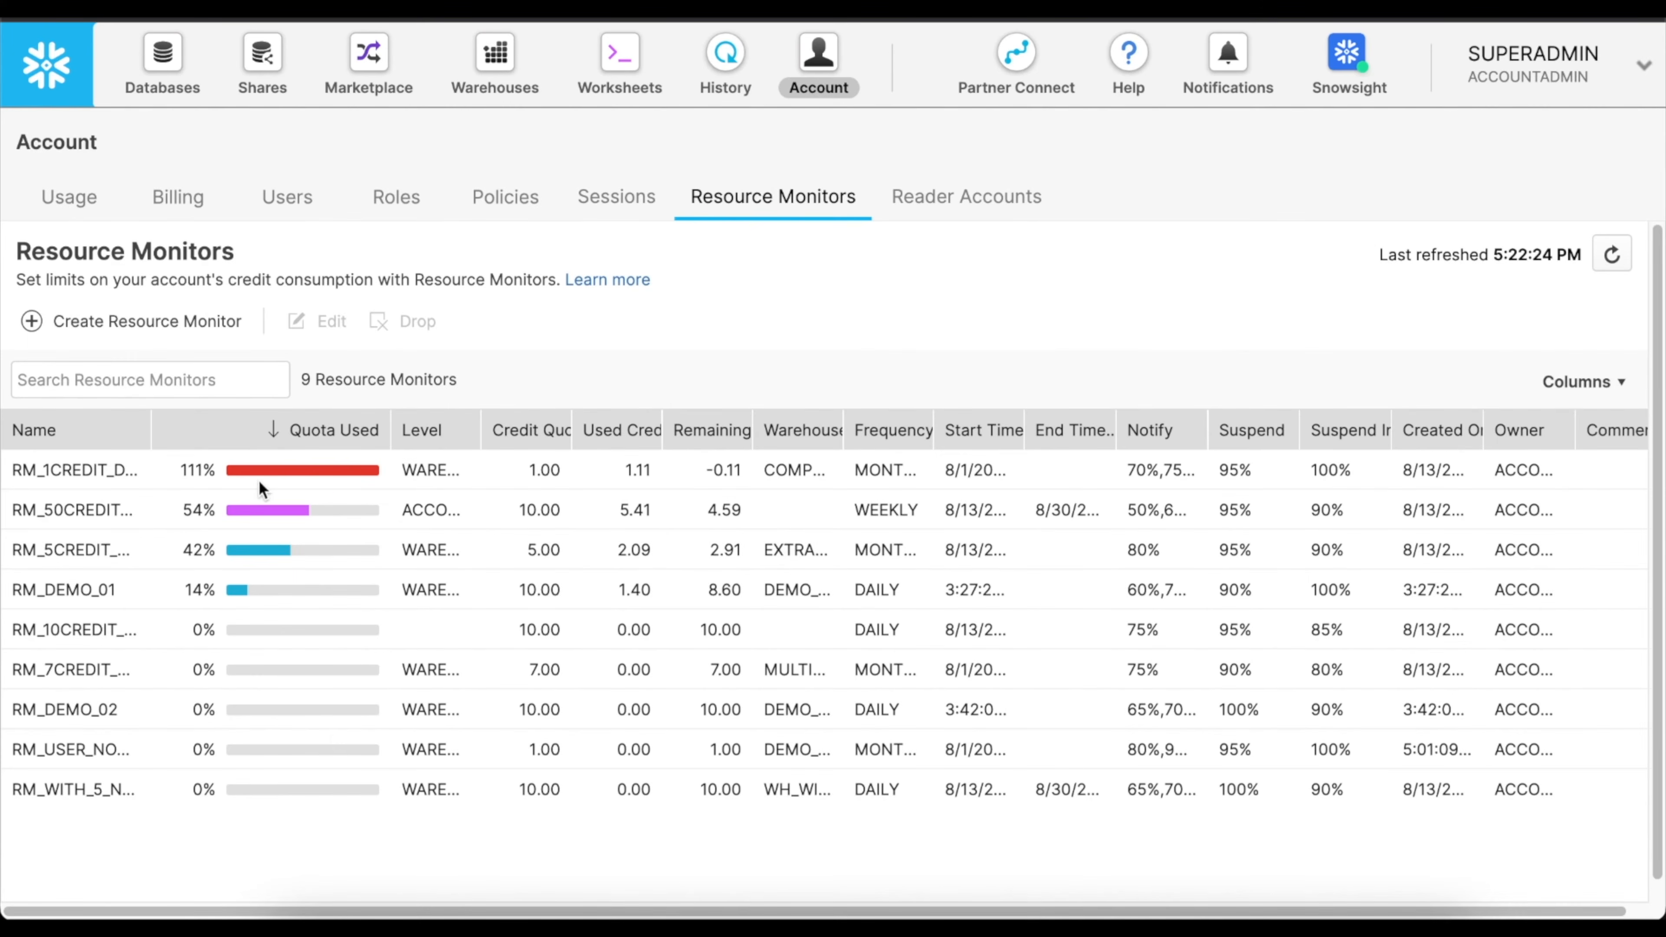
Widen the Level column, open RM_1CREDIT_DAILY_WH_LEVEL for editing to check its assigned warehouse, and close it without changes.
left_click_drag(481, 430, 599, 431)
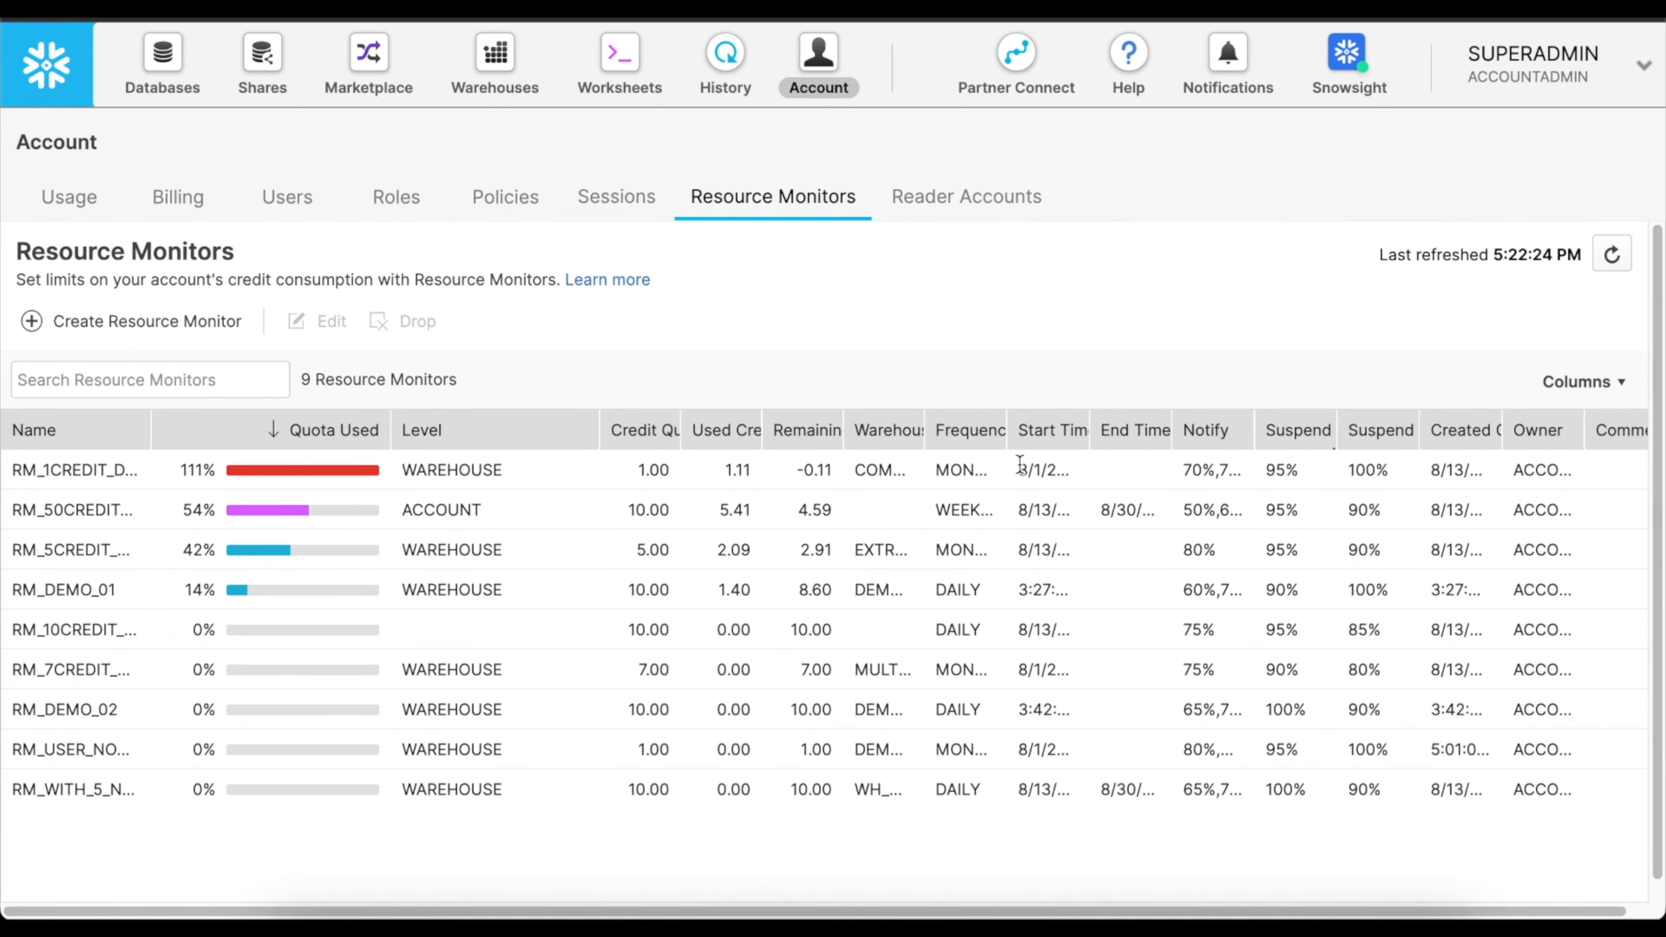
left_click(505, 471)
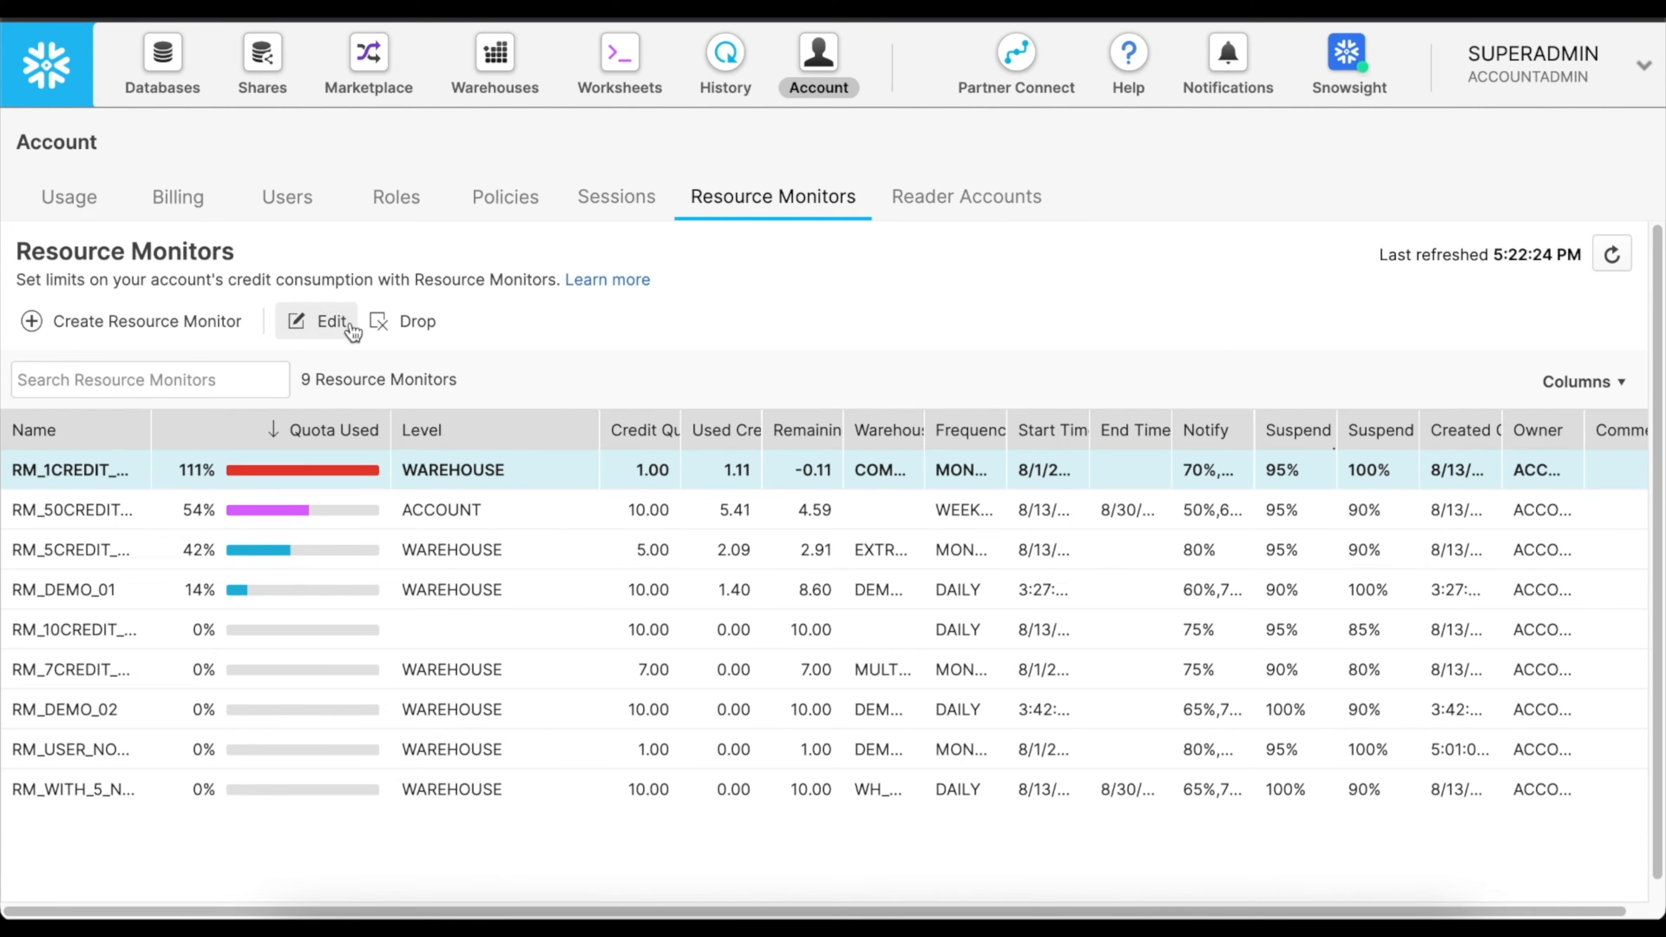
left_click(325, 322)
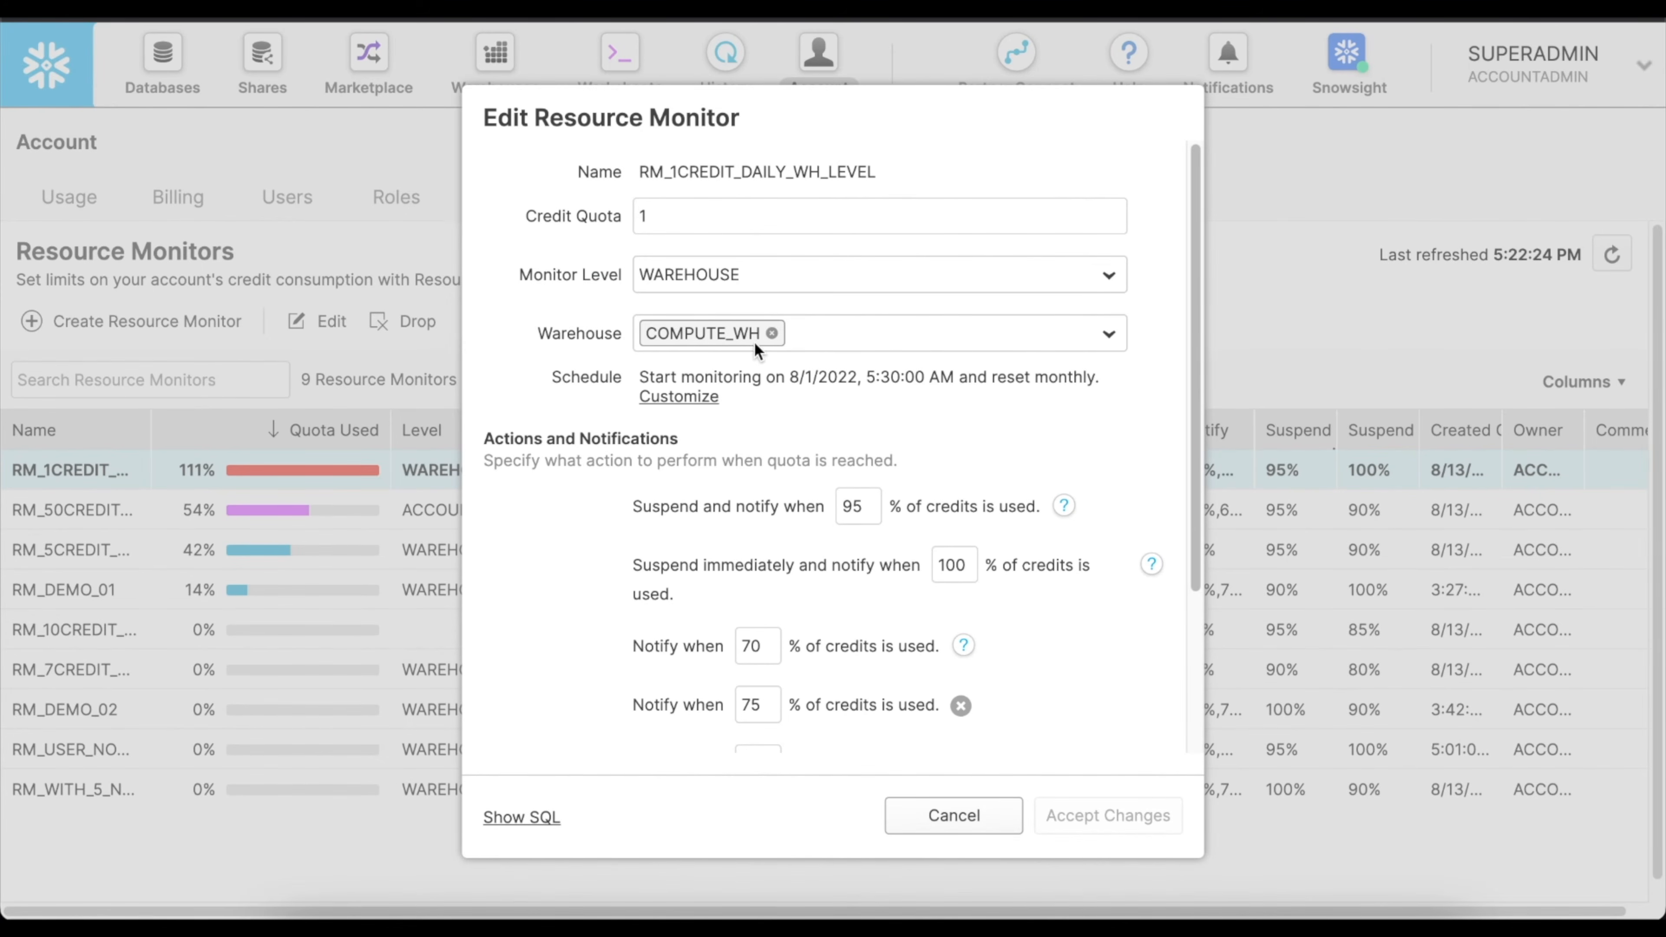
left_click(964, 821)
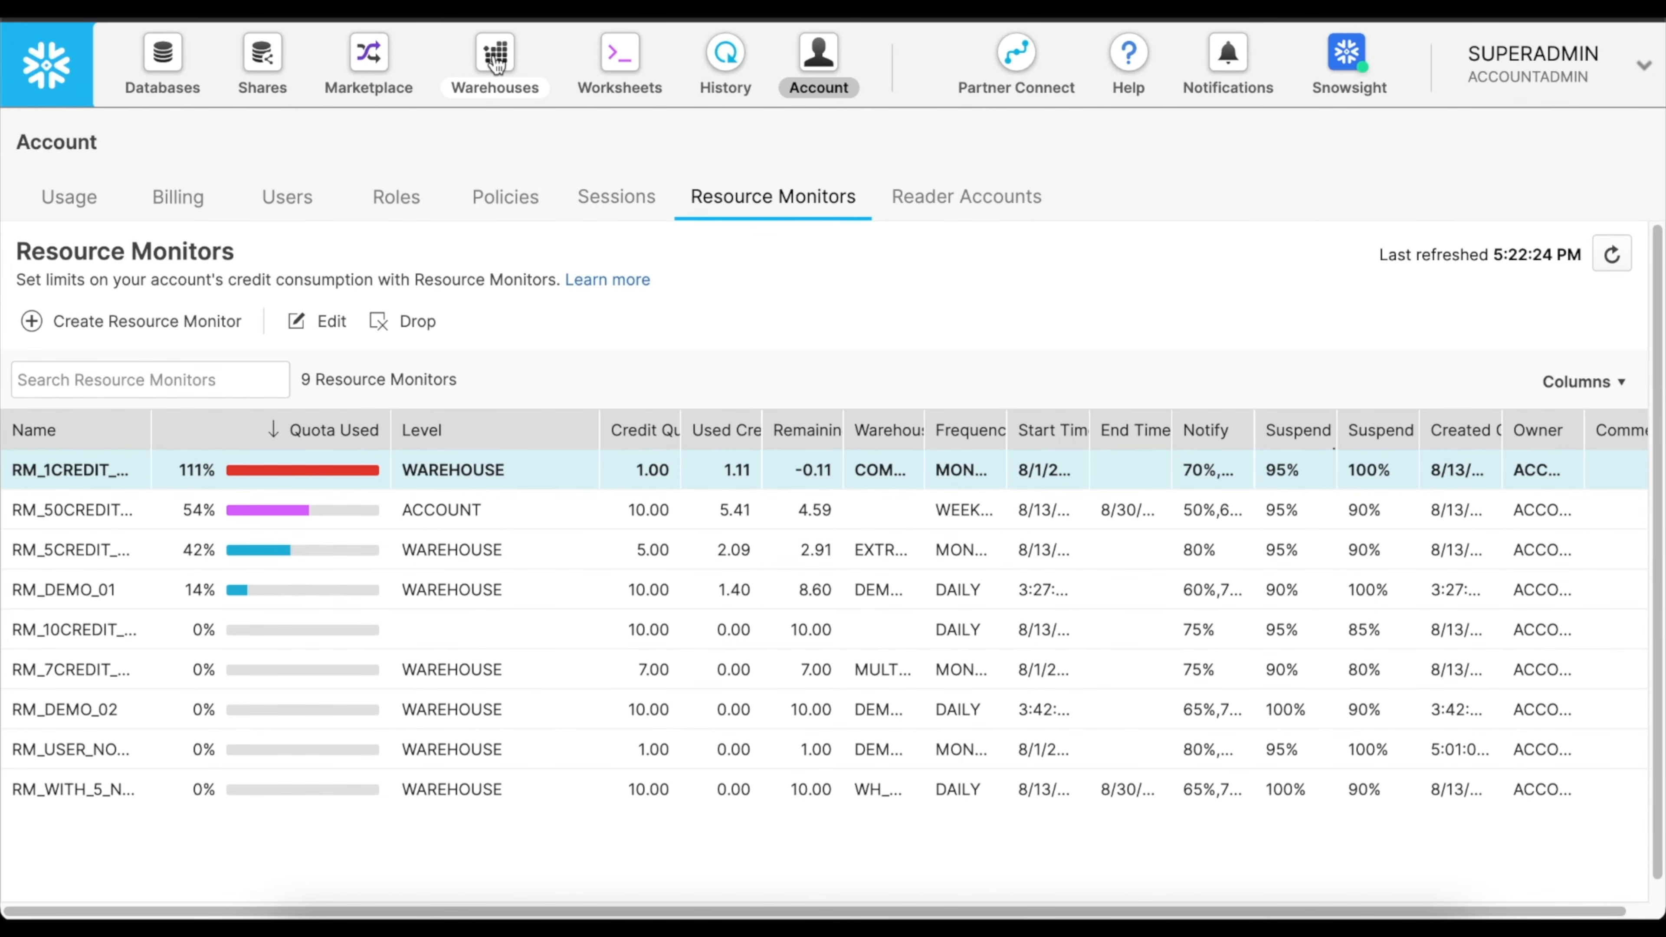
Open the warehouses list and try to resume the suspended COMPUTE_WH warehouse.
left_click(496, 64)
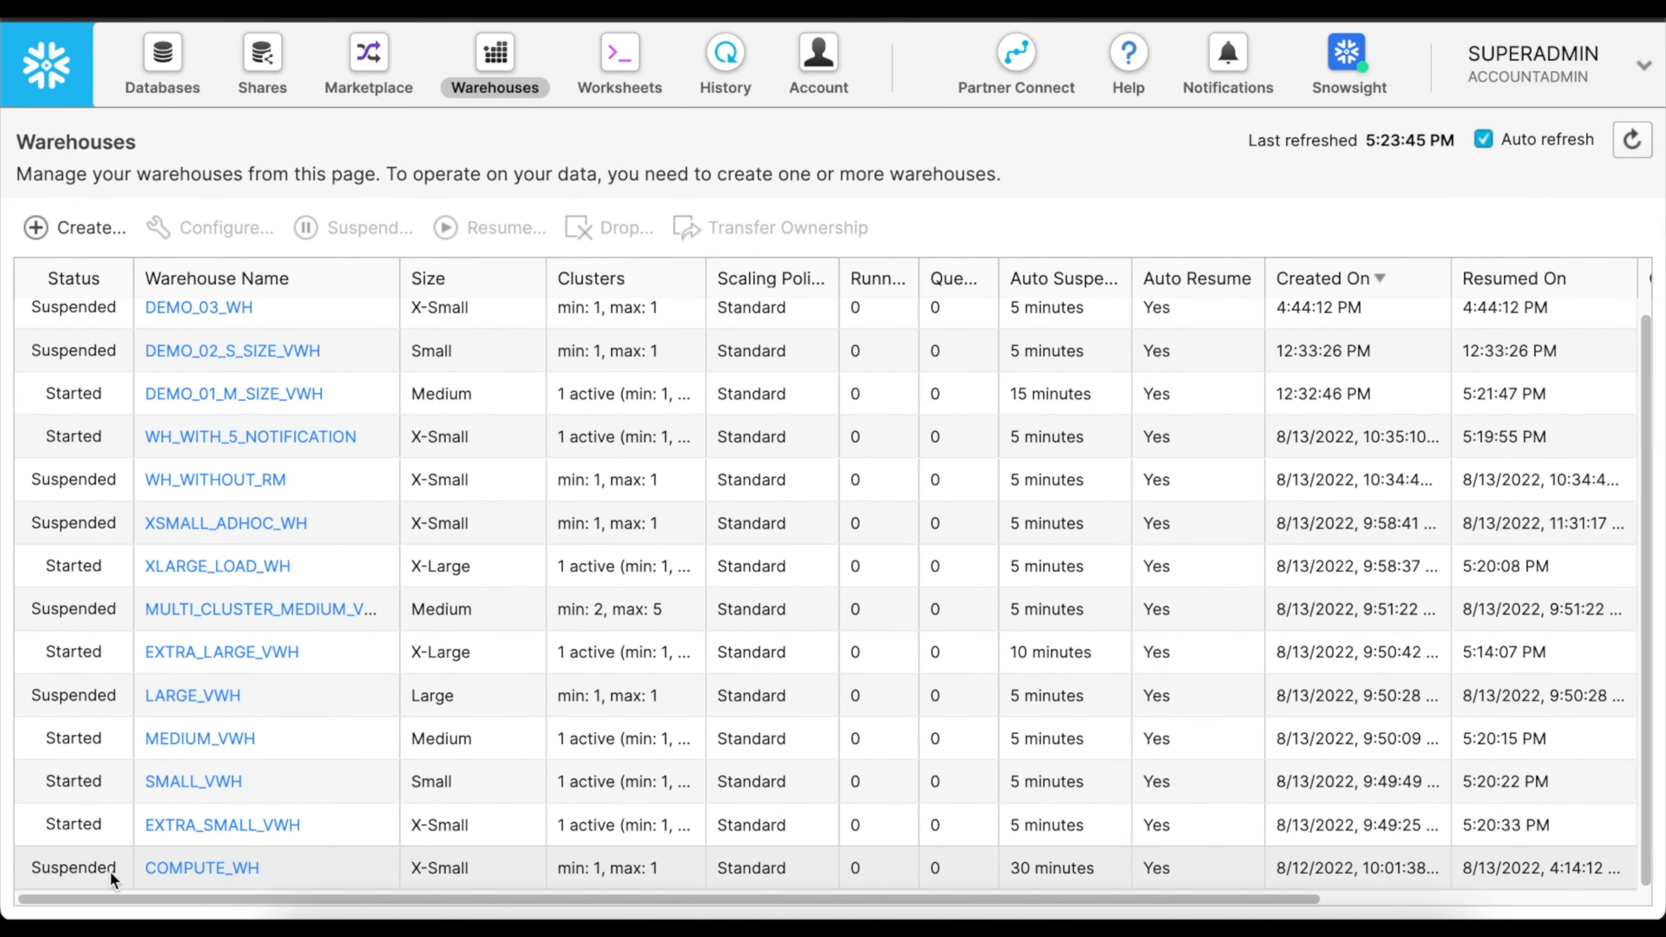
left_click(343, 878)
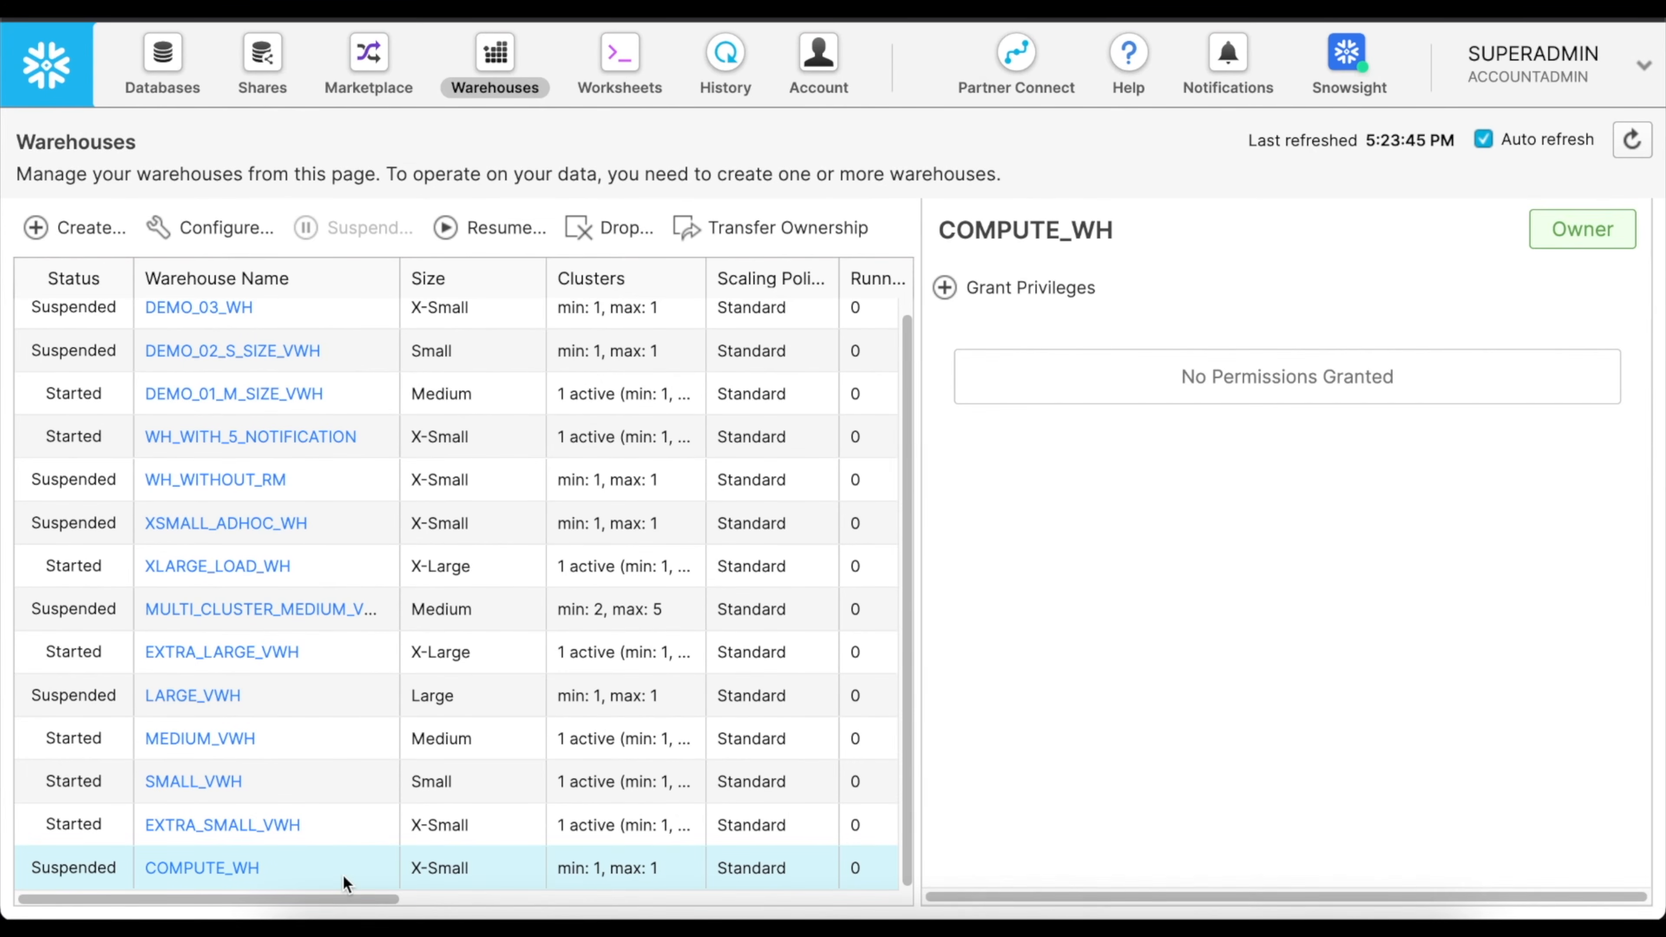
left_click(508, 230)
left_click(1095, 632)
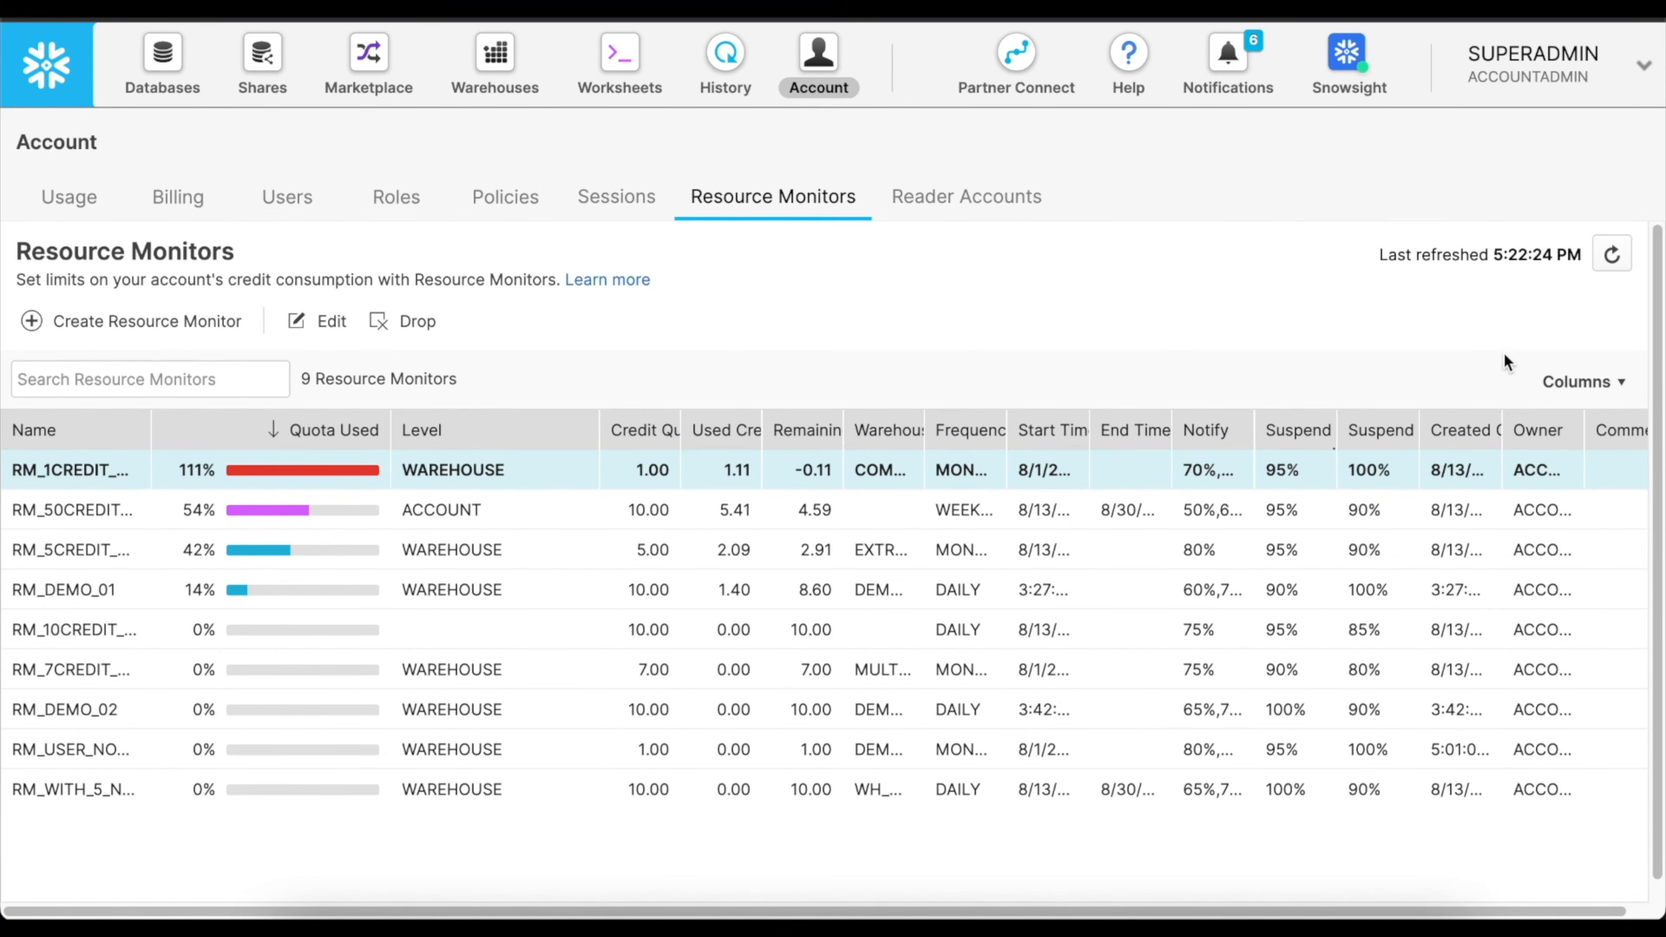
Refresh the account's resource monitors list, widen the Quota Used, Name and Level columns, and compare the warehouse-level and account-level monitors' quota usage.
left_click(1612, 255)
left_click_drag(335, 430, 487, 433)
mouse_move(272, 547)
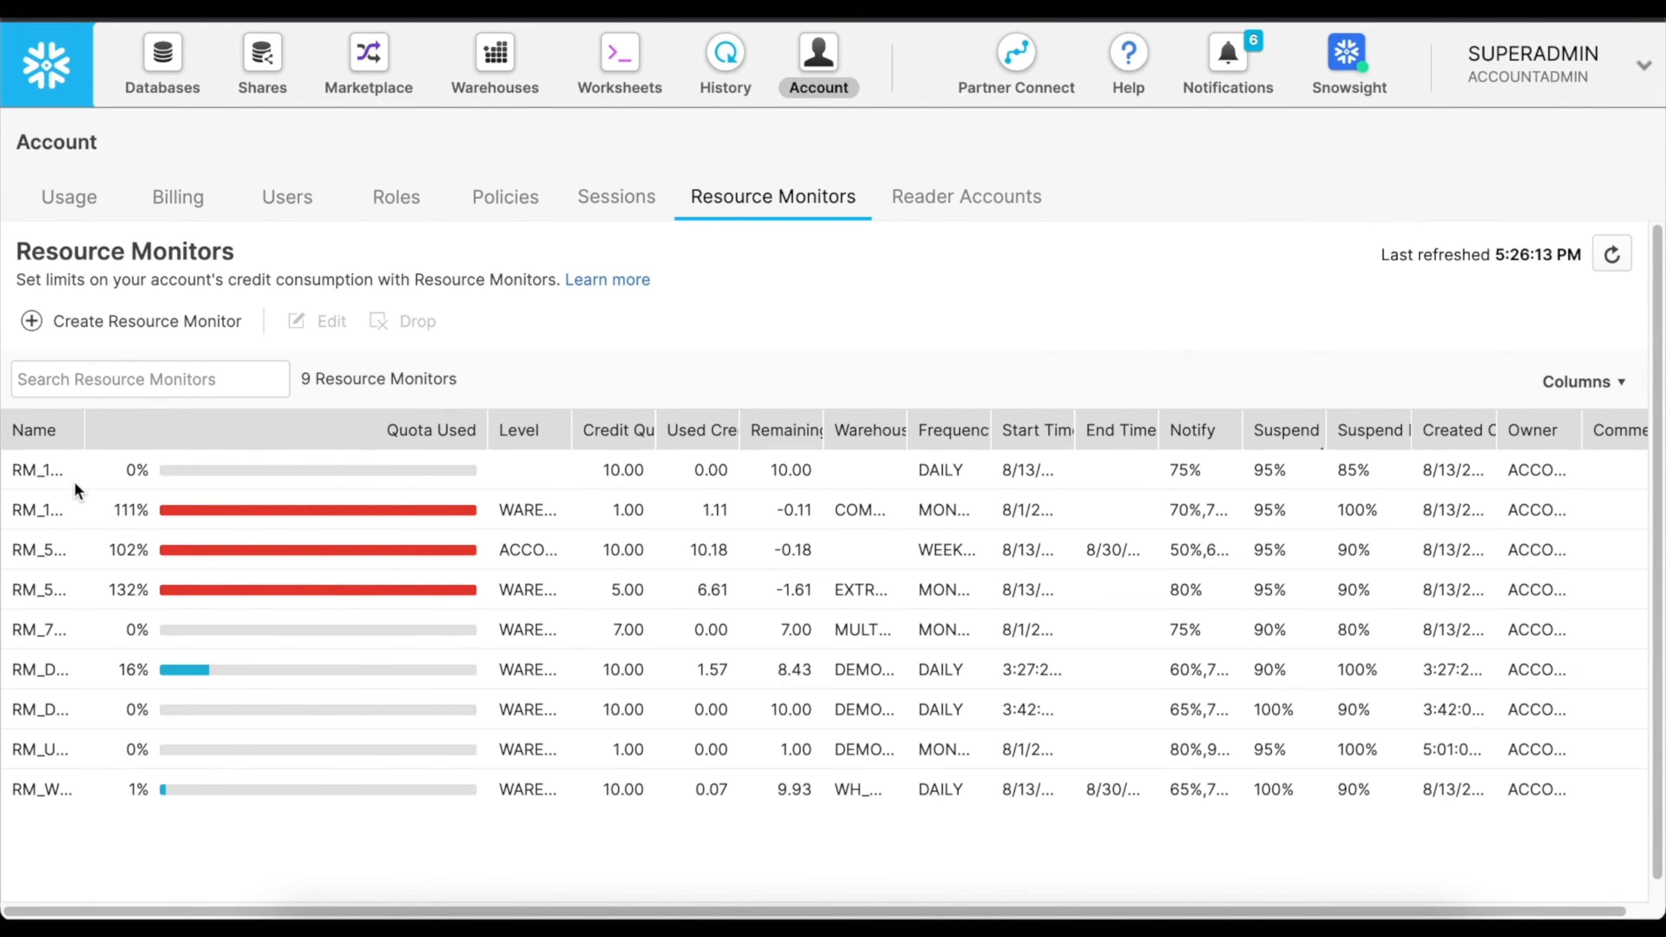
left_click_drag(84, 430, 207, 434)
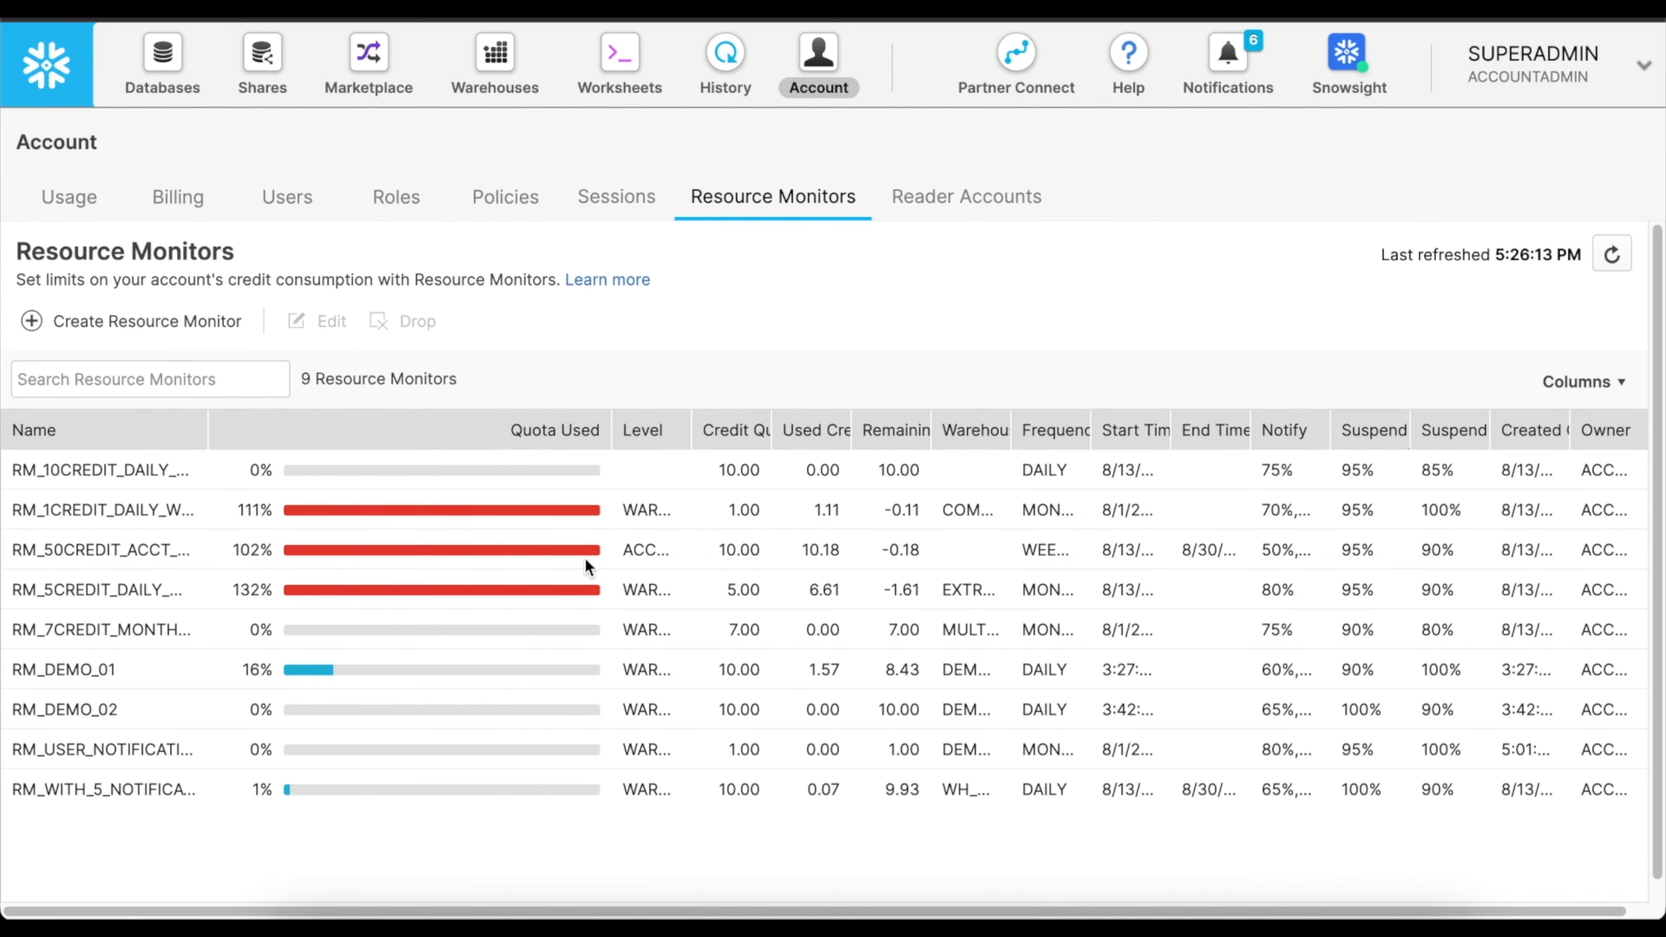
left_click_drag(684, 432, 828, 432)
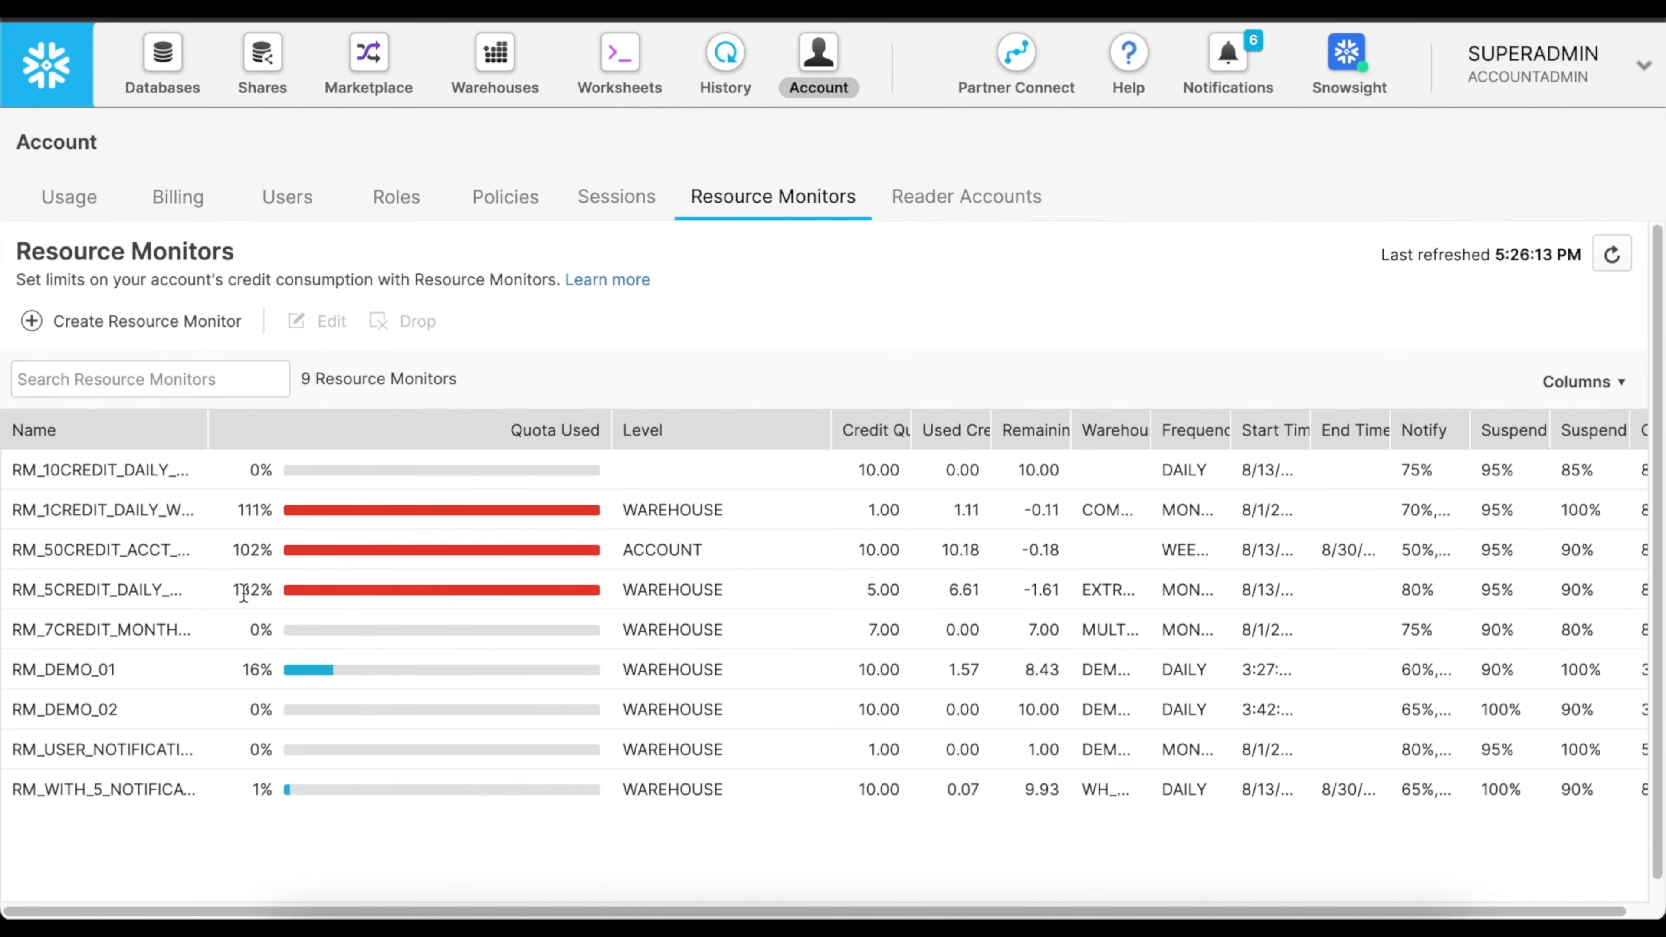
mouse_move(237, 562)
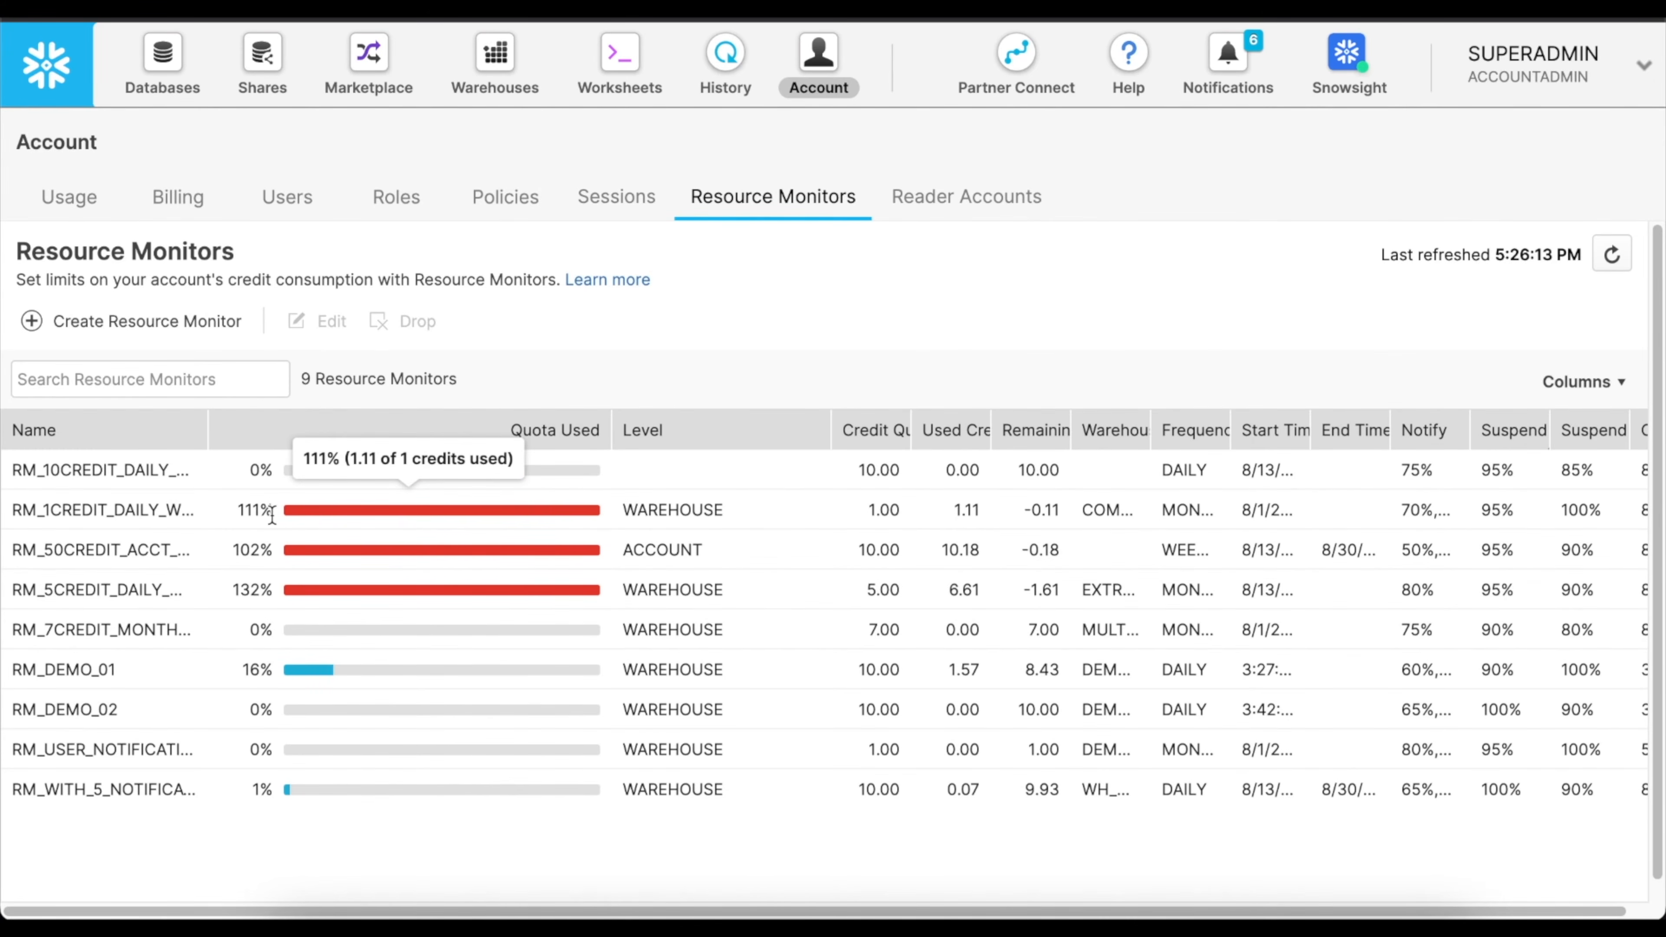
left_click(655, 548)
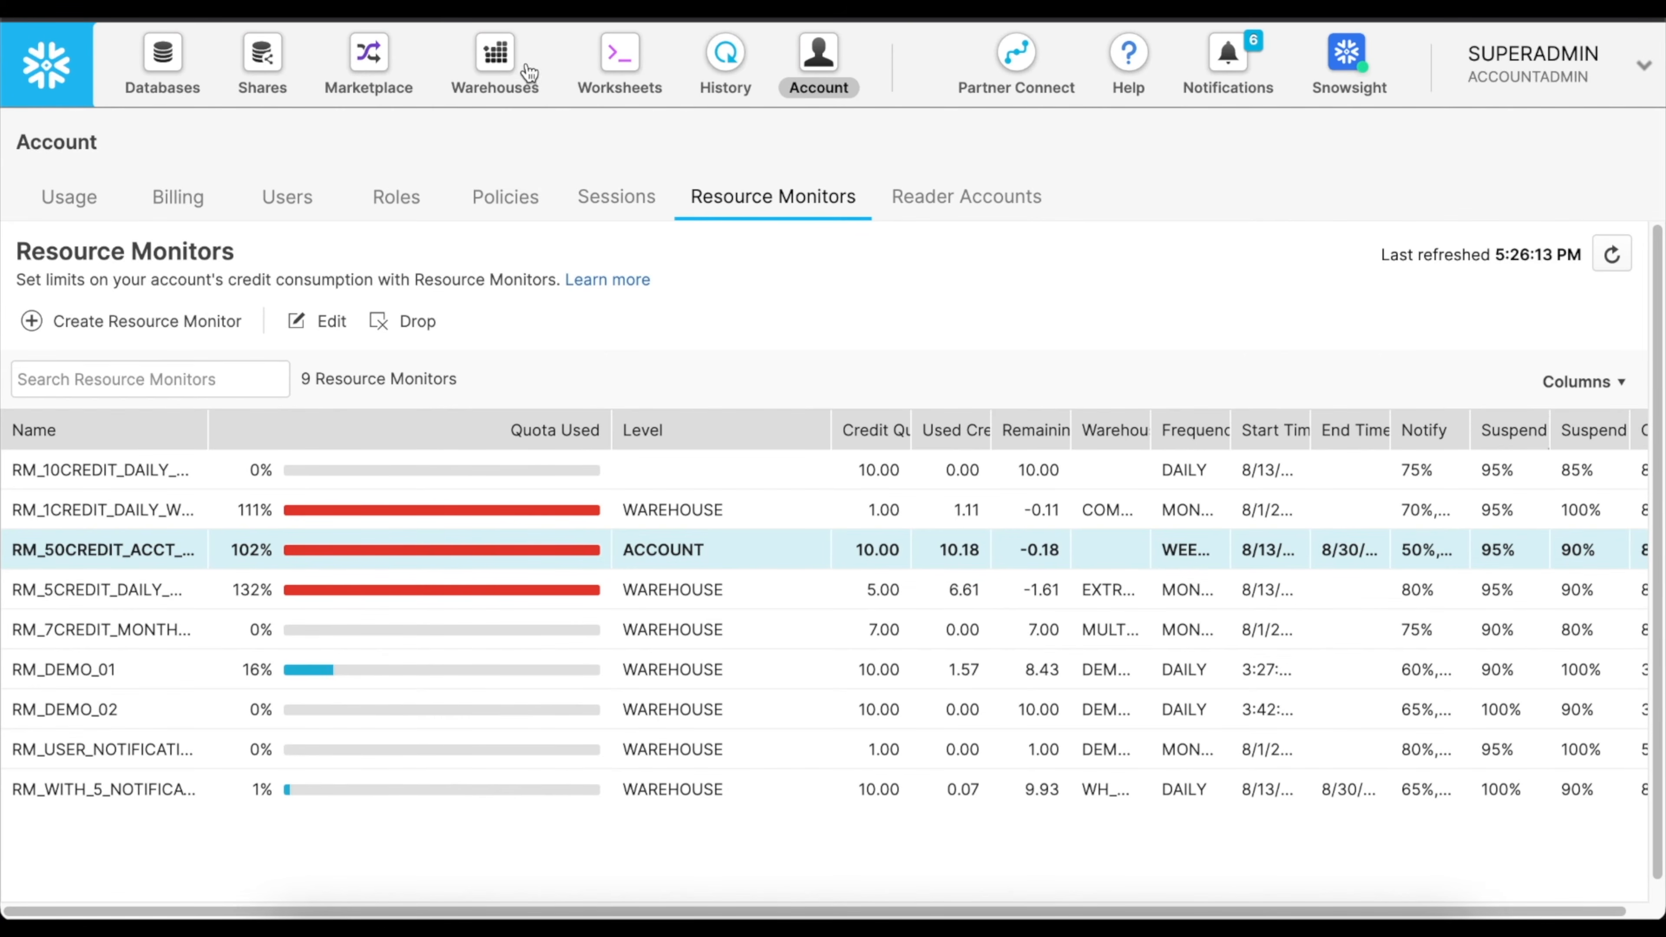
Switch to the resource monitors list in Snowsight and examine the credits used by RM_1CREDIT_DAILY_WH_LEVEL.
left_click(500, 59)
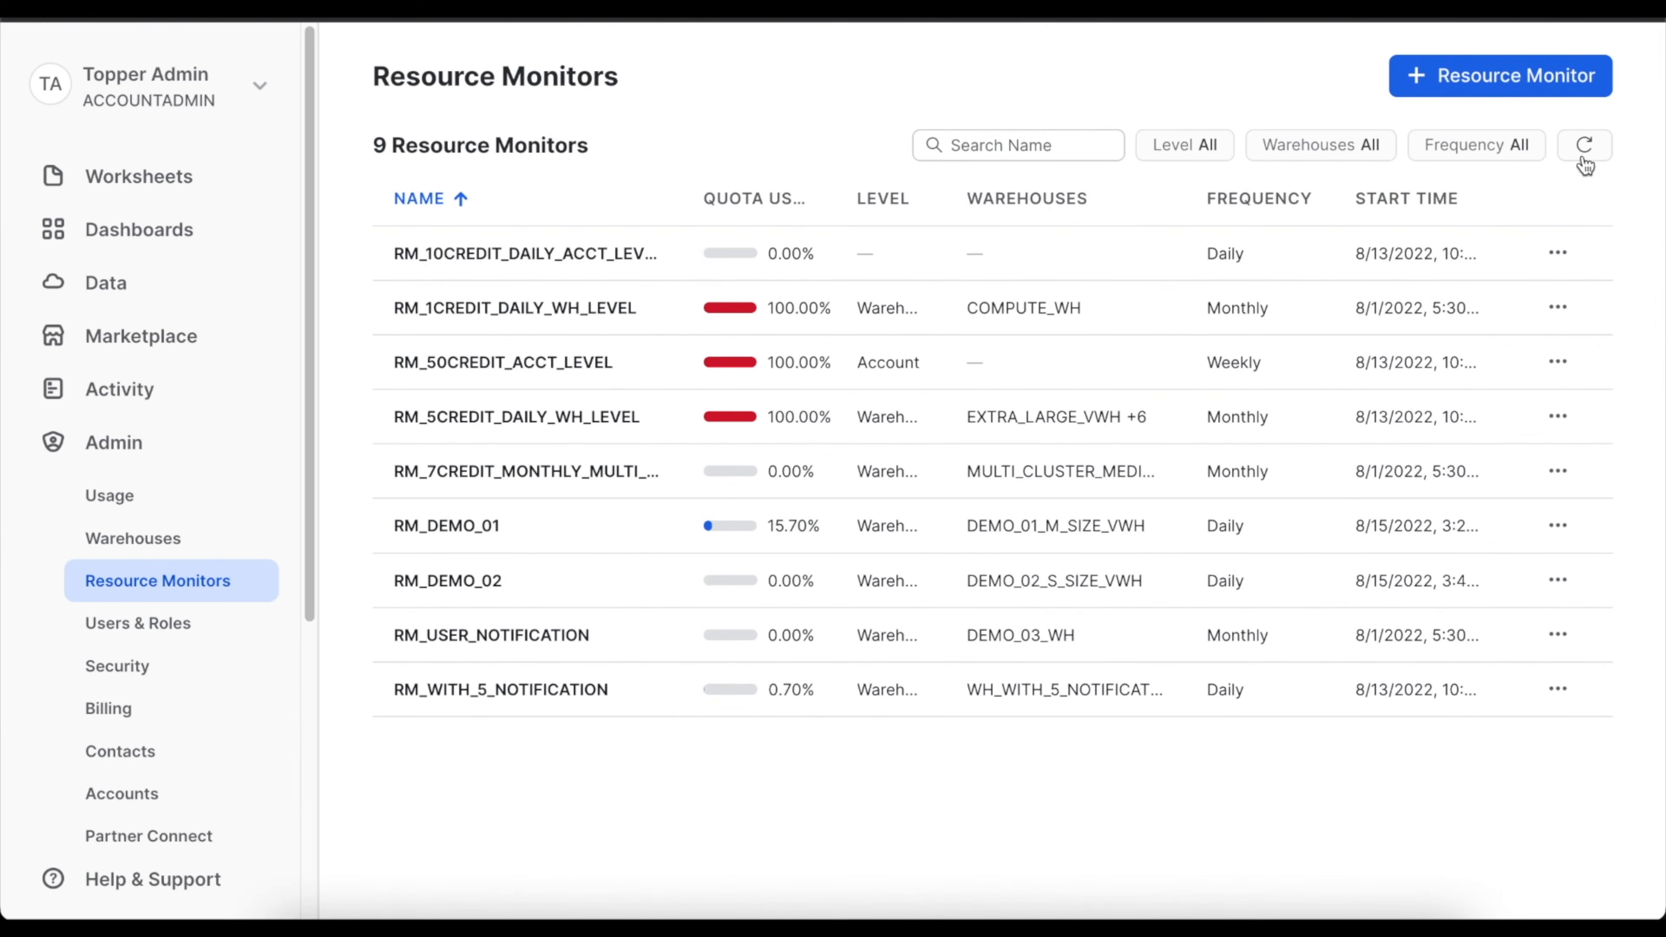
mouse_move(738, 319)
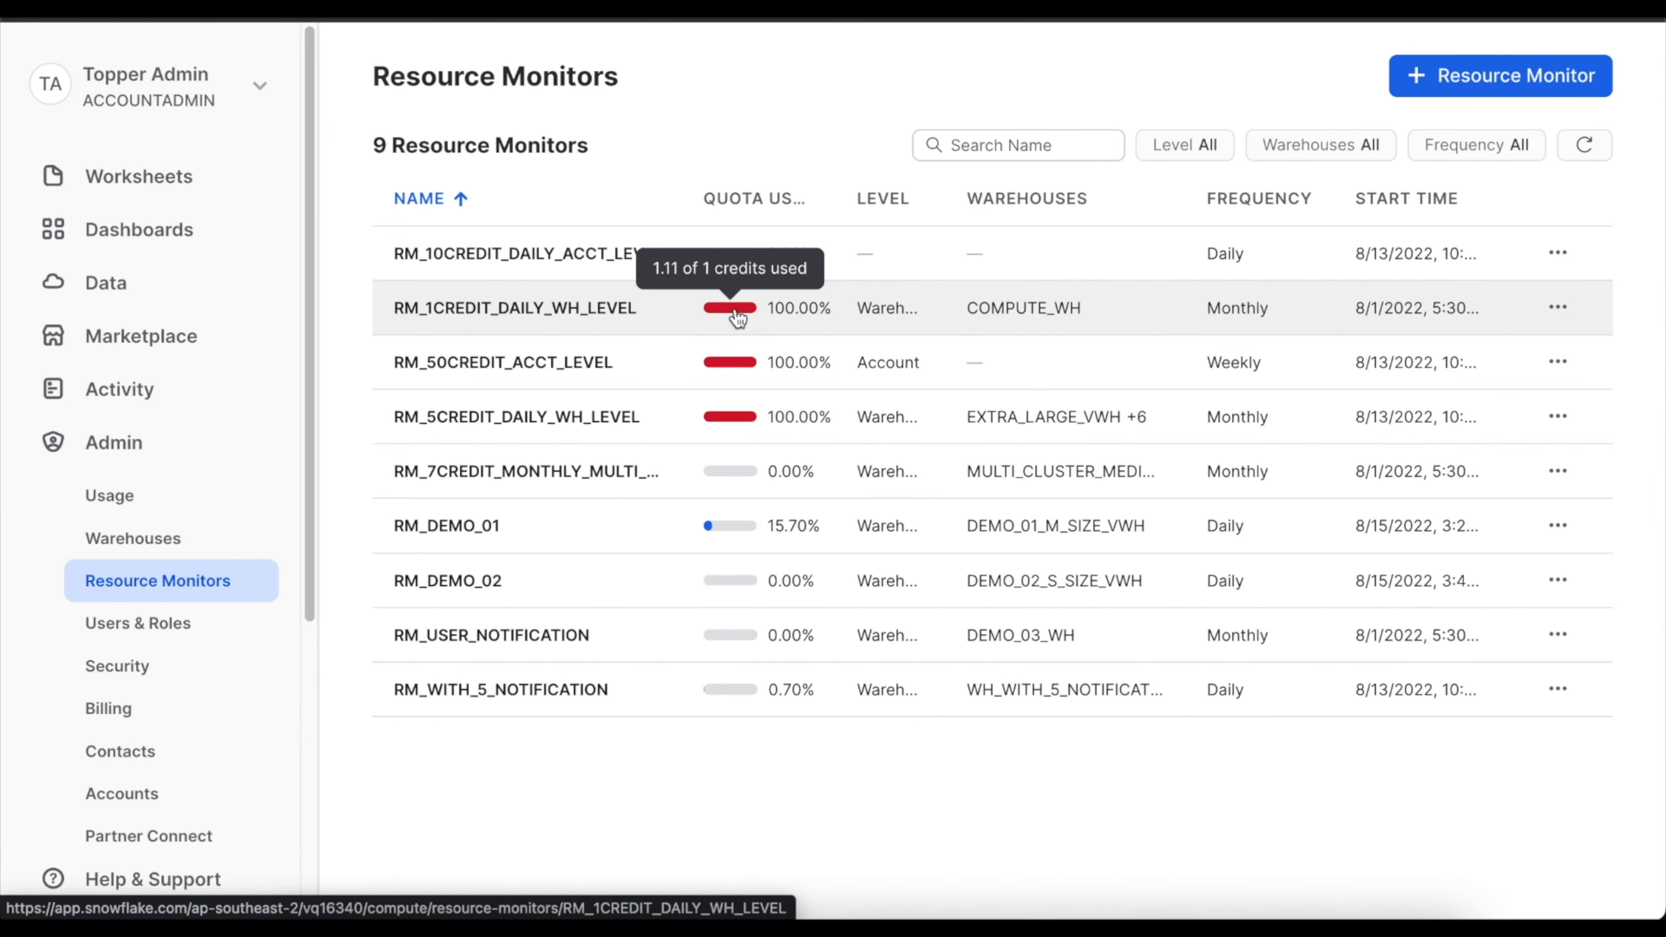